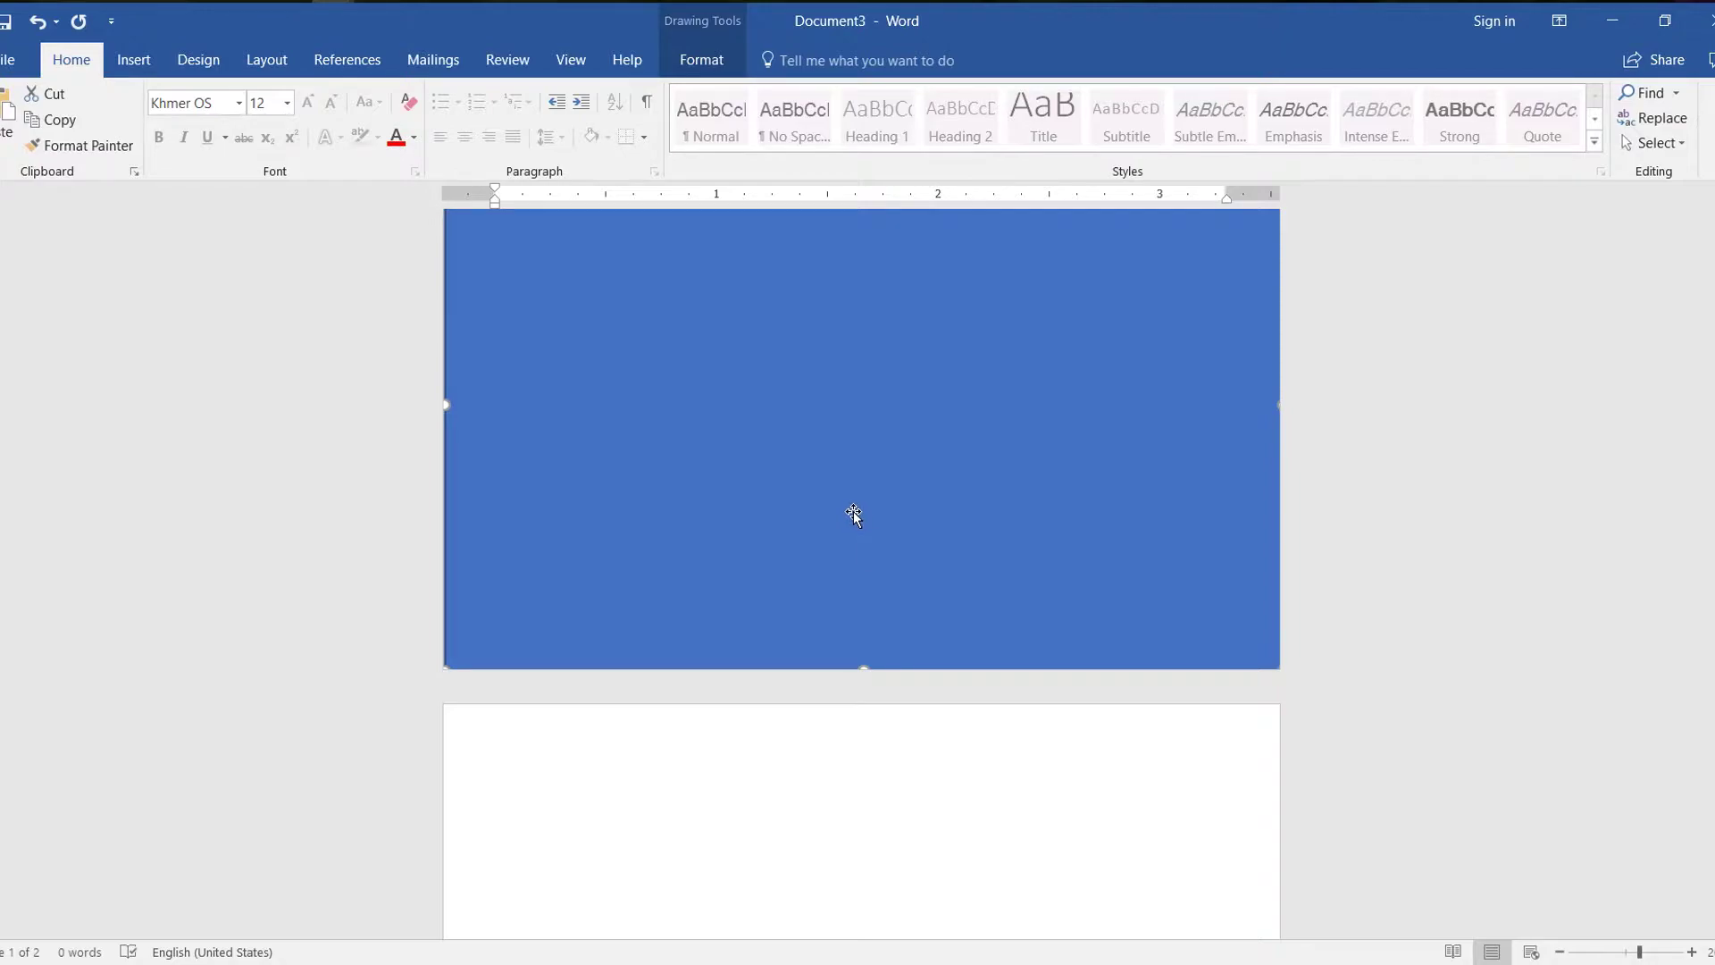
Copy the blue rectangle from the first page onto the second page and align it to cover the whole page
{"action": "left_click_drag", "start_coordinate": [854, 511], "coordinate": [830, 862]}
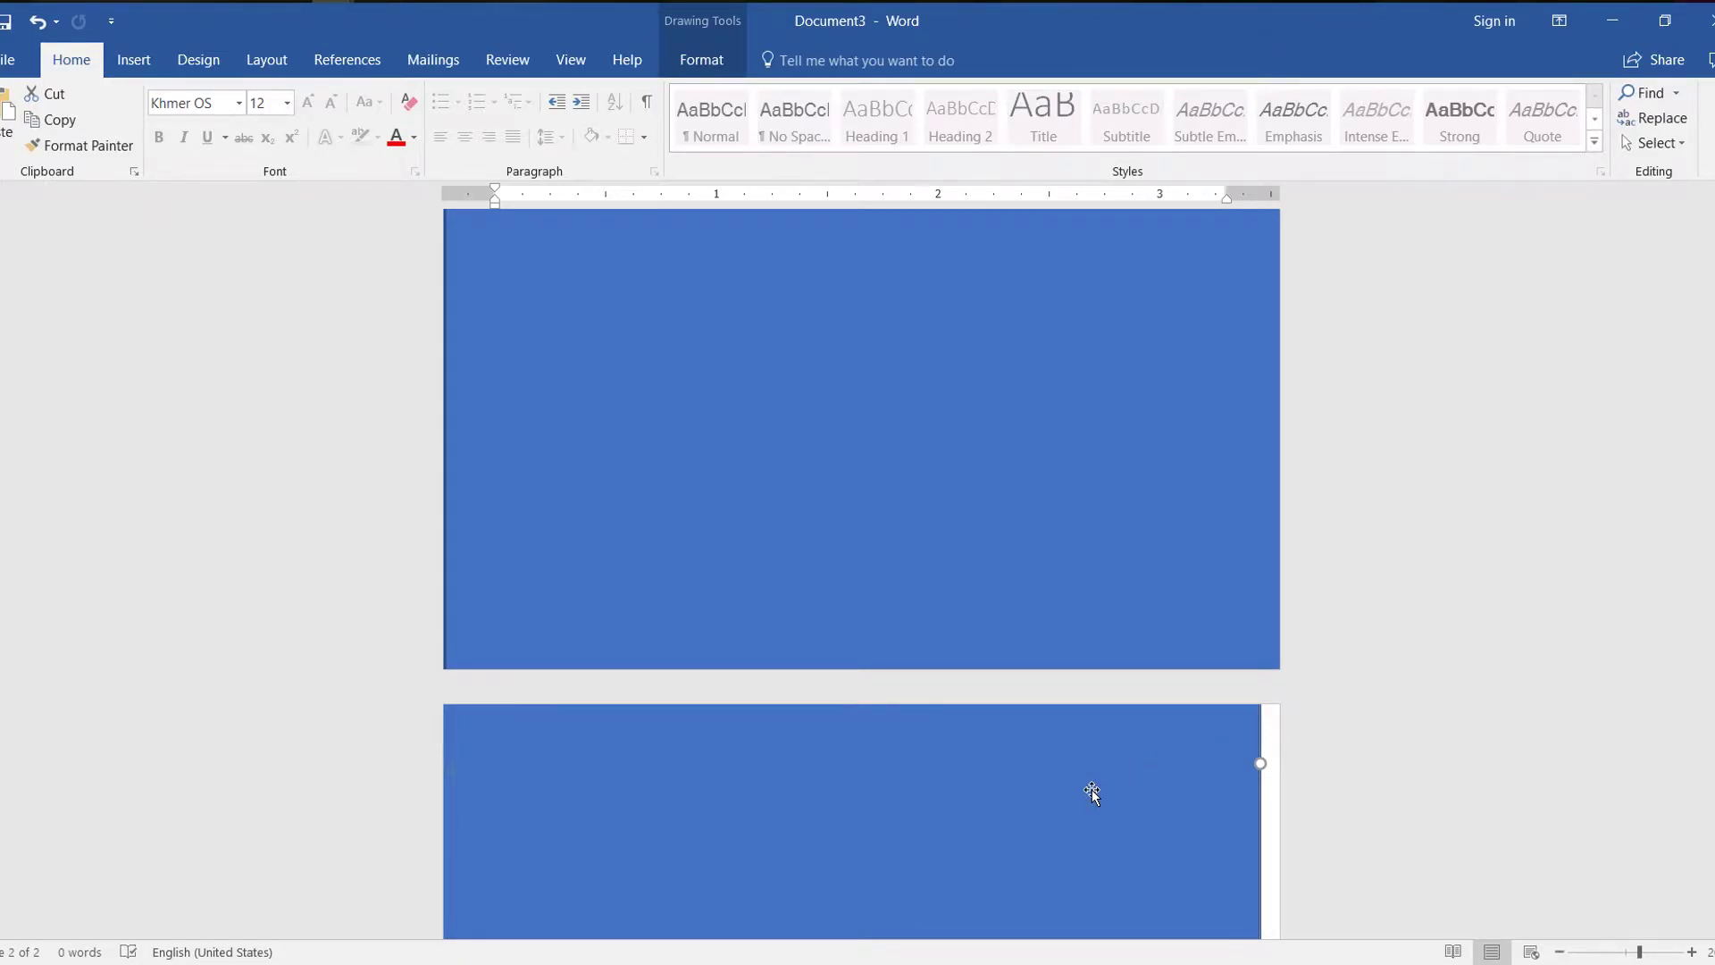
{"action": "key", "text": "Delete"}
{"action": "left_click", "coordinate": [995, 437]}
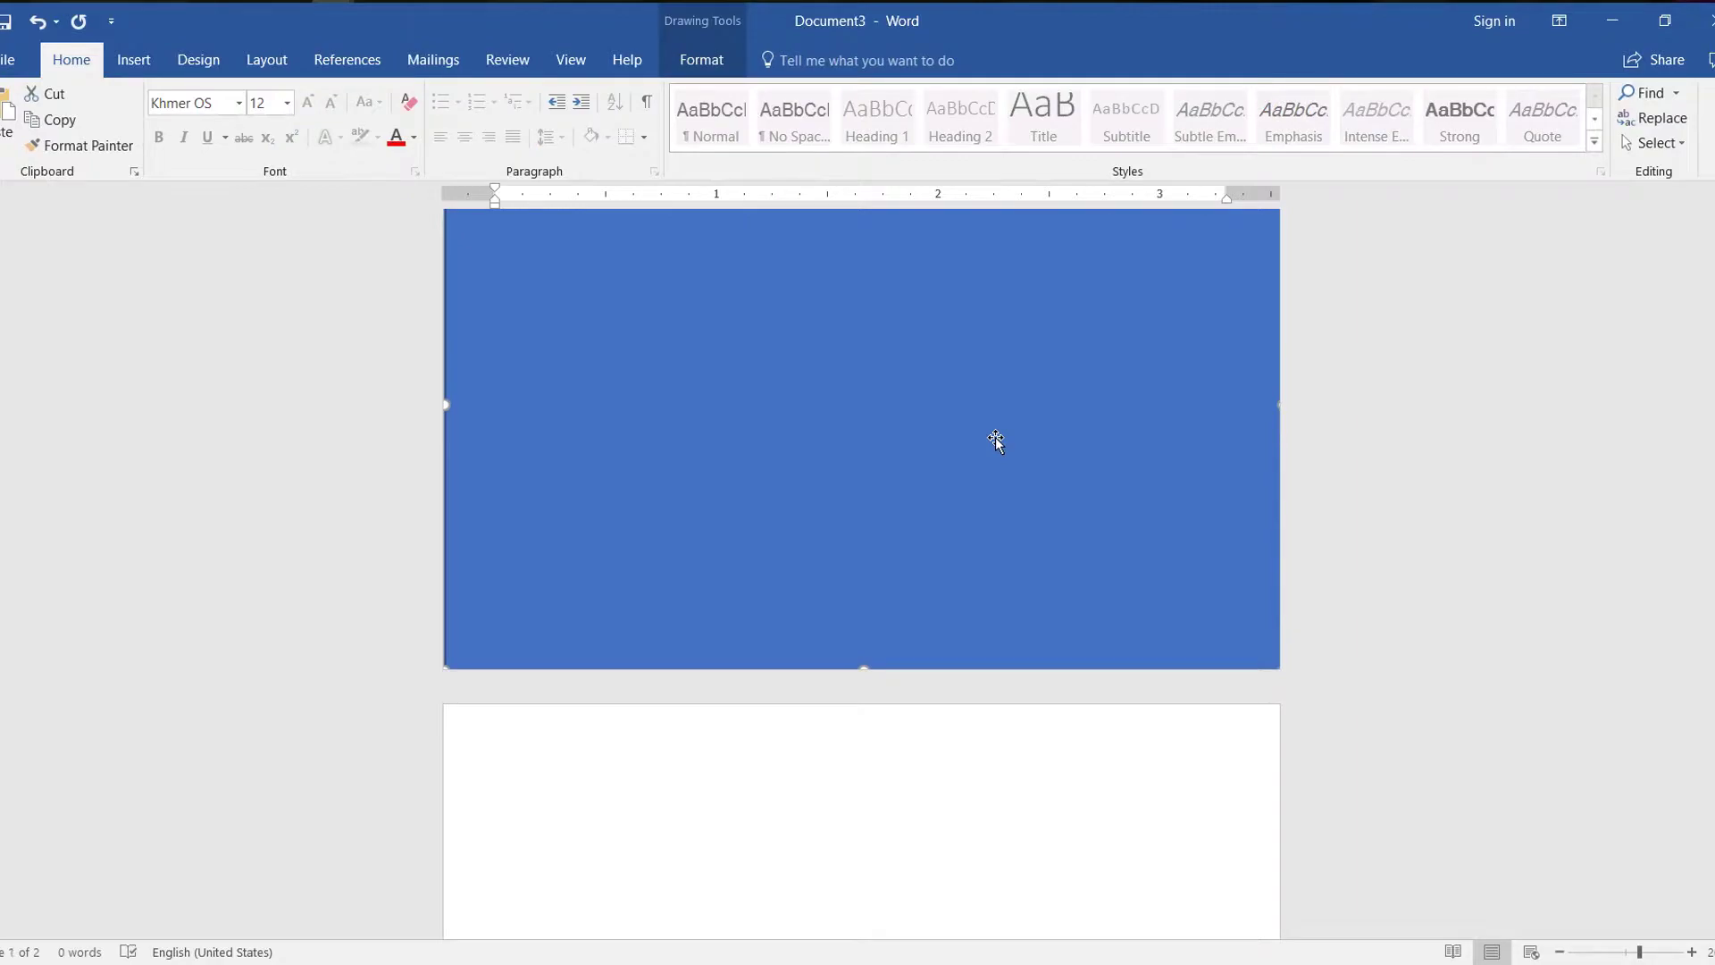
{"action": "left_click_drag", "start_coordinate": [1000, 444], "coordinate": [957, 869]}
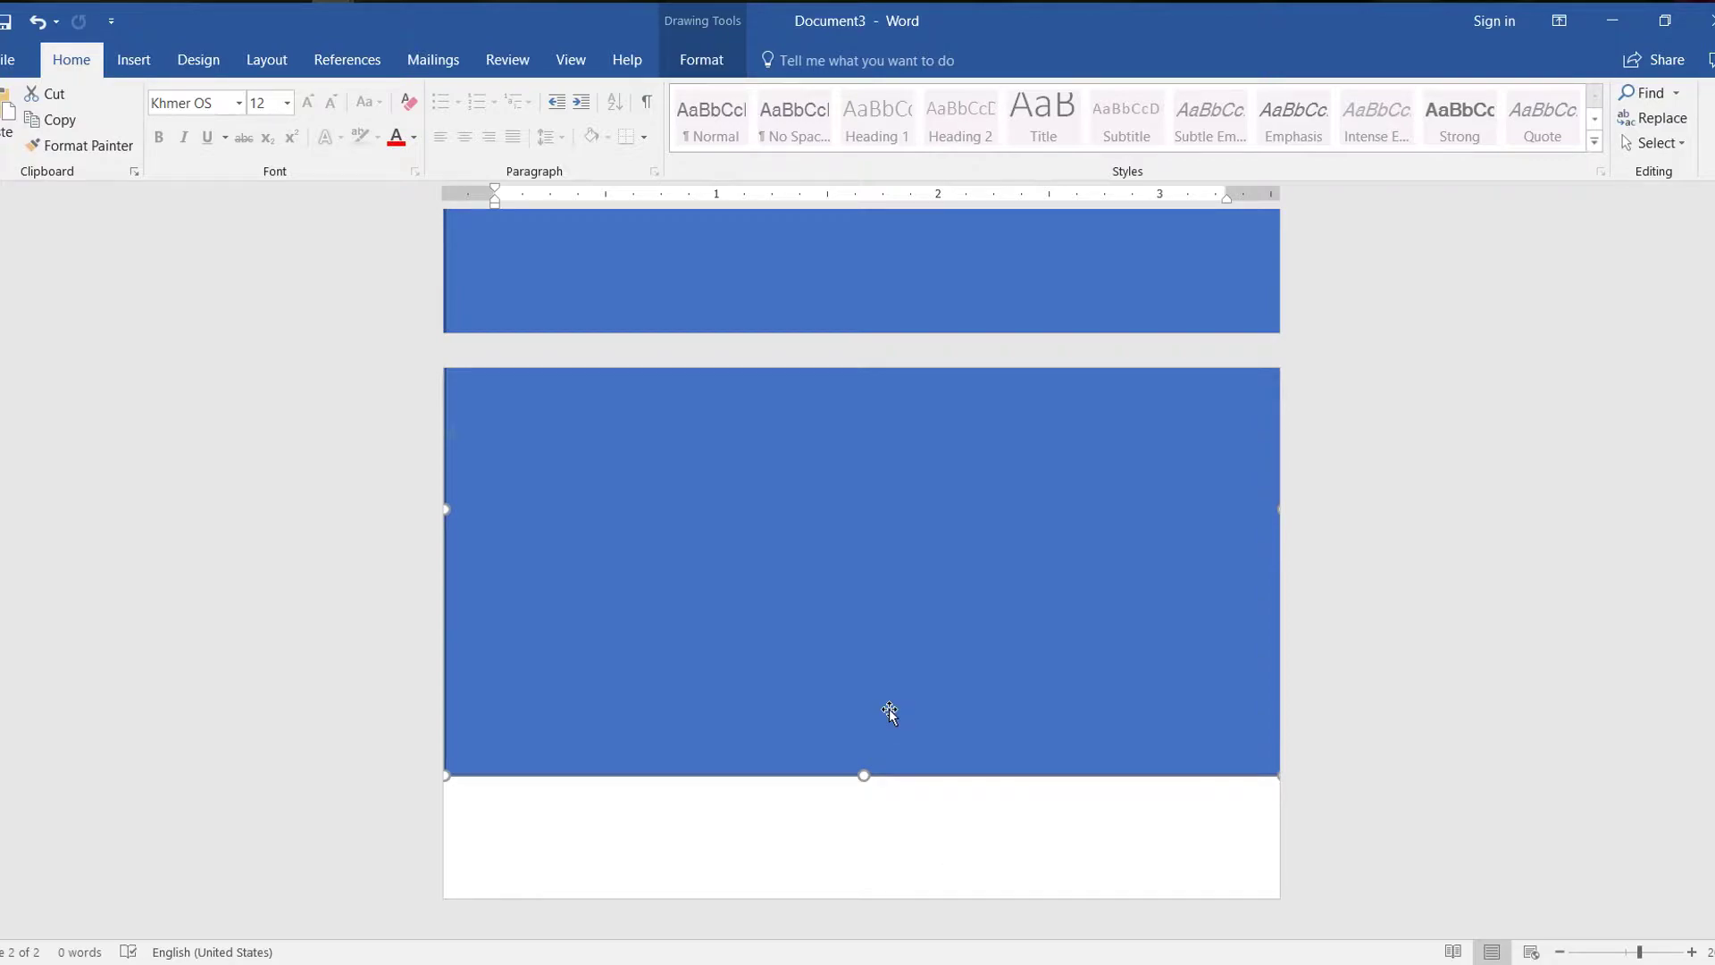
{"action": "left_click_drag", "start_coordinate": [895, 697], "coordinate": [910, 777]}
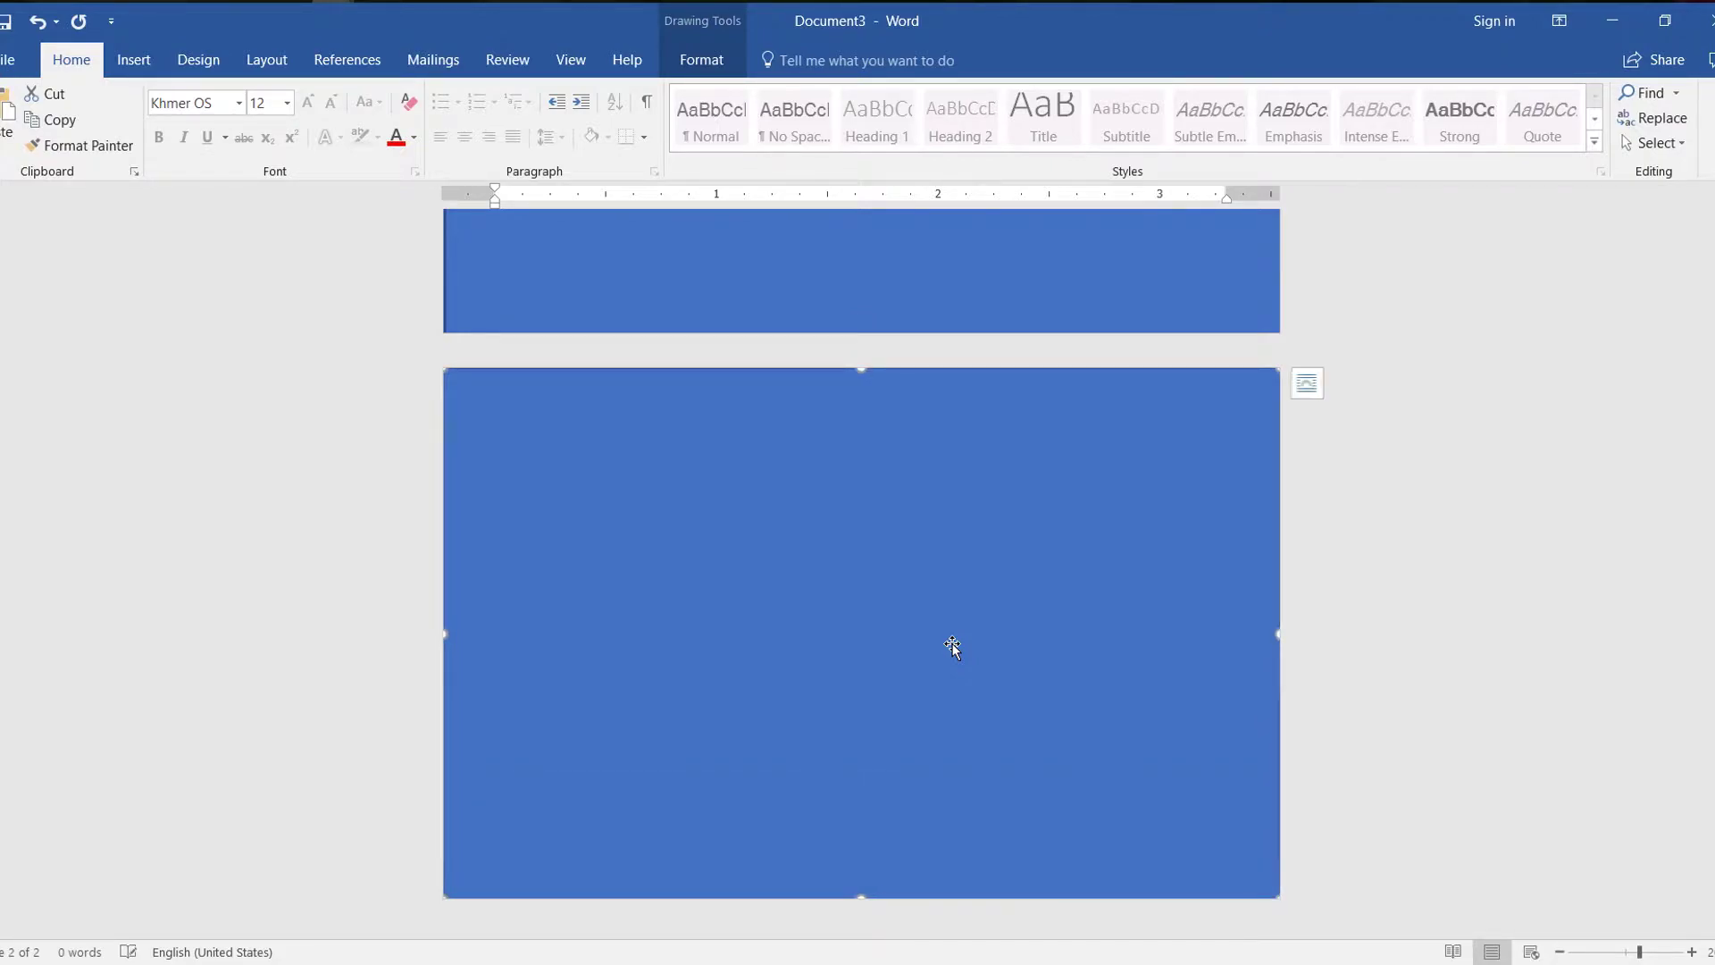
Fill the rectangle covering the first page with the standard red colour
{"action": "scroll", "coordinate": [827, 313], "scroll_direction": "up", "scroll_amount": 2}
{"action": "left_click", "coordinate": [827, 313]}
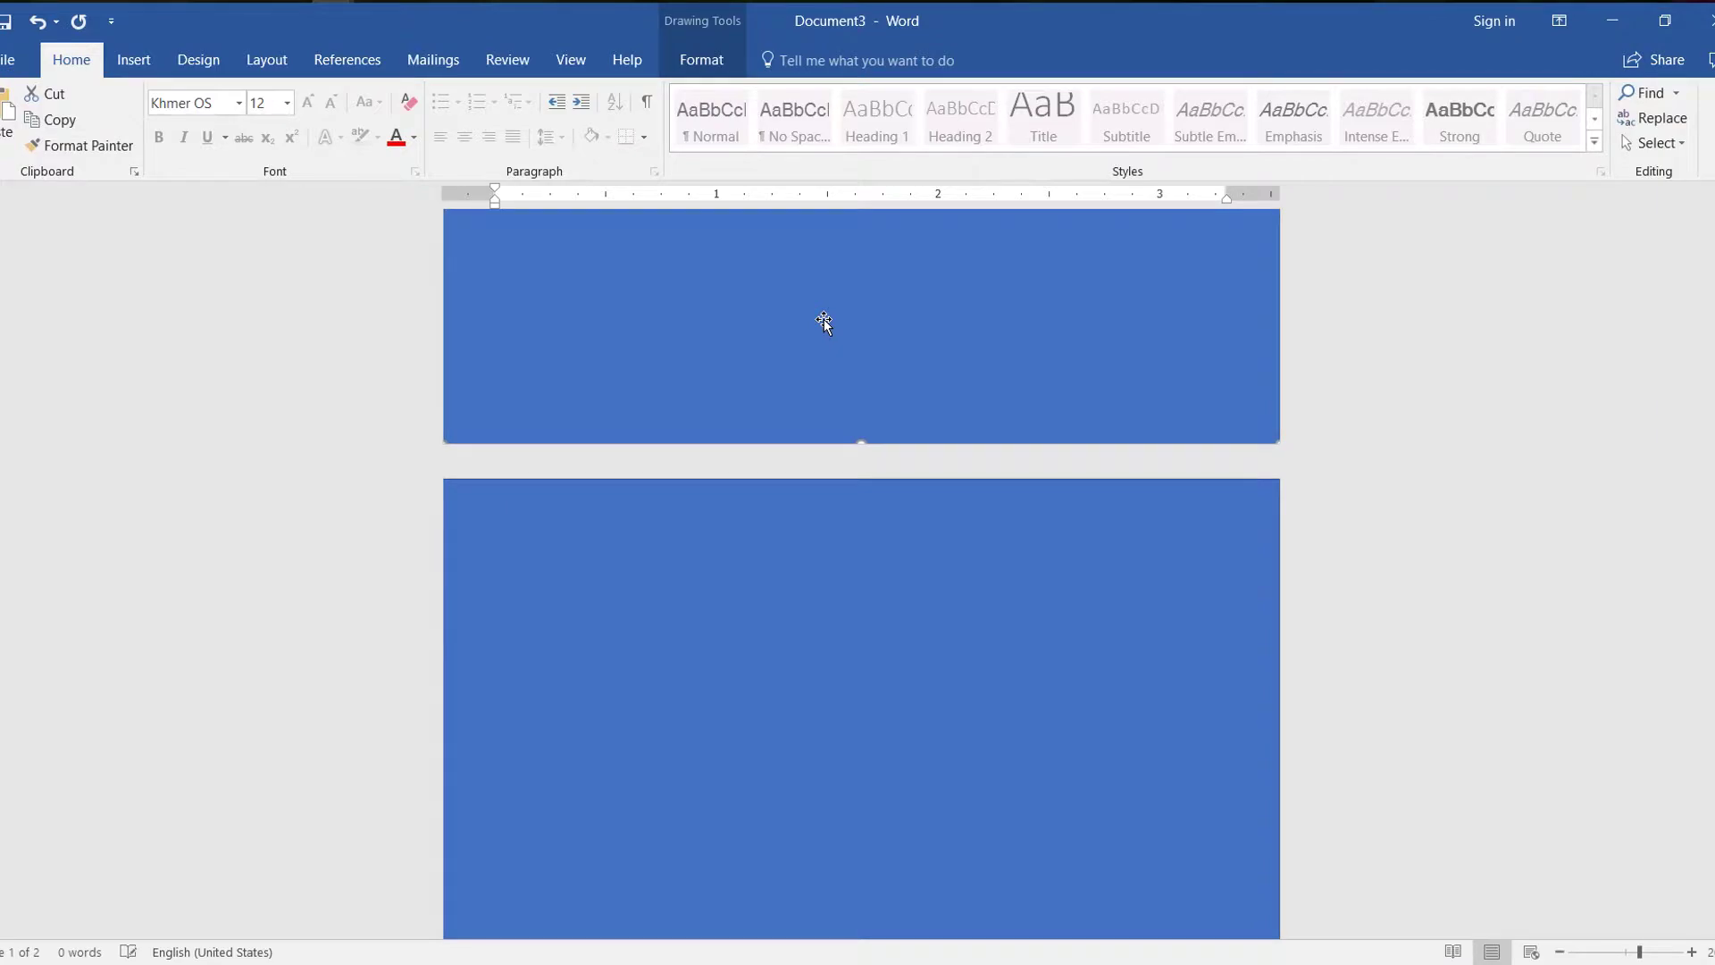
{"action": "scroll", "coordinate": [823, 323], "scroll_direction": "up", "scroll_amount": 6}
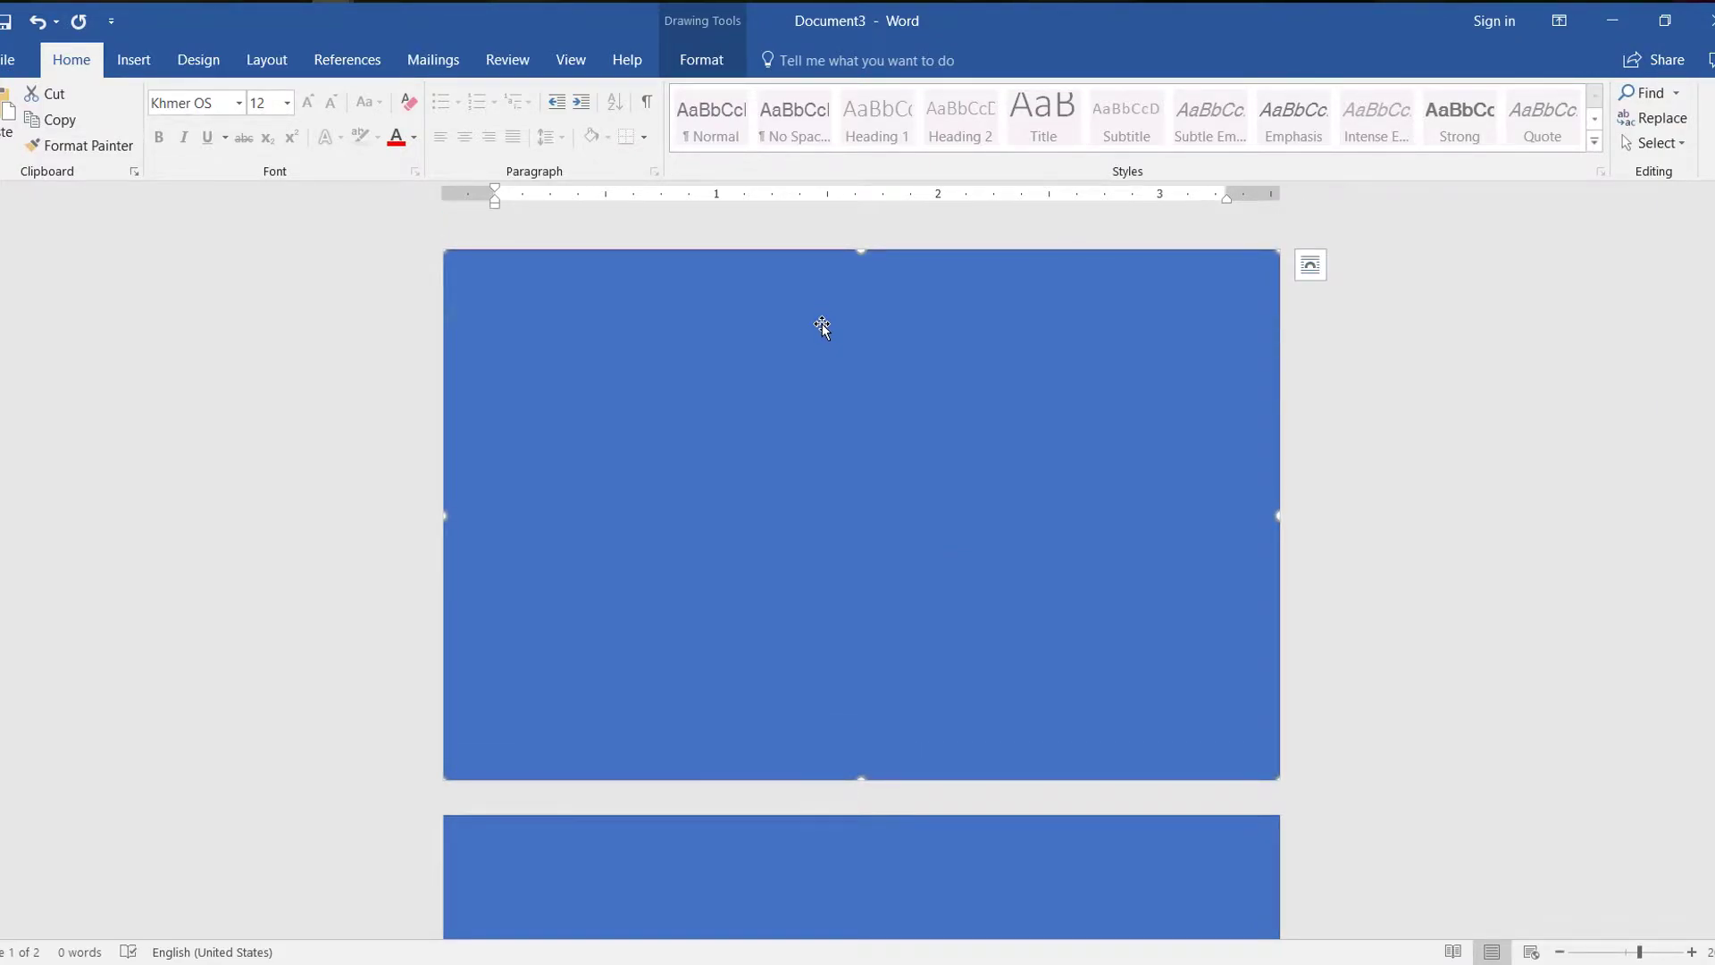
{"action": "left_click", "coordinate": [1473, 675]}
{"action": "left_click", "coordinate": [726, 437]}
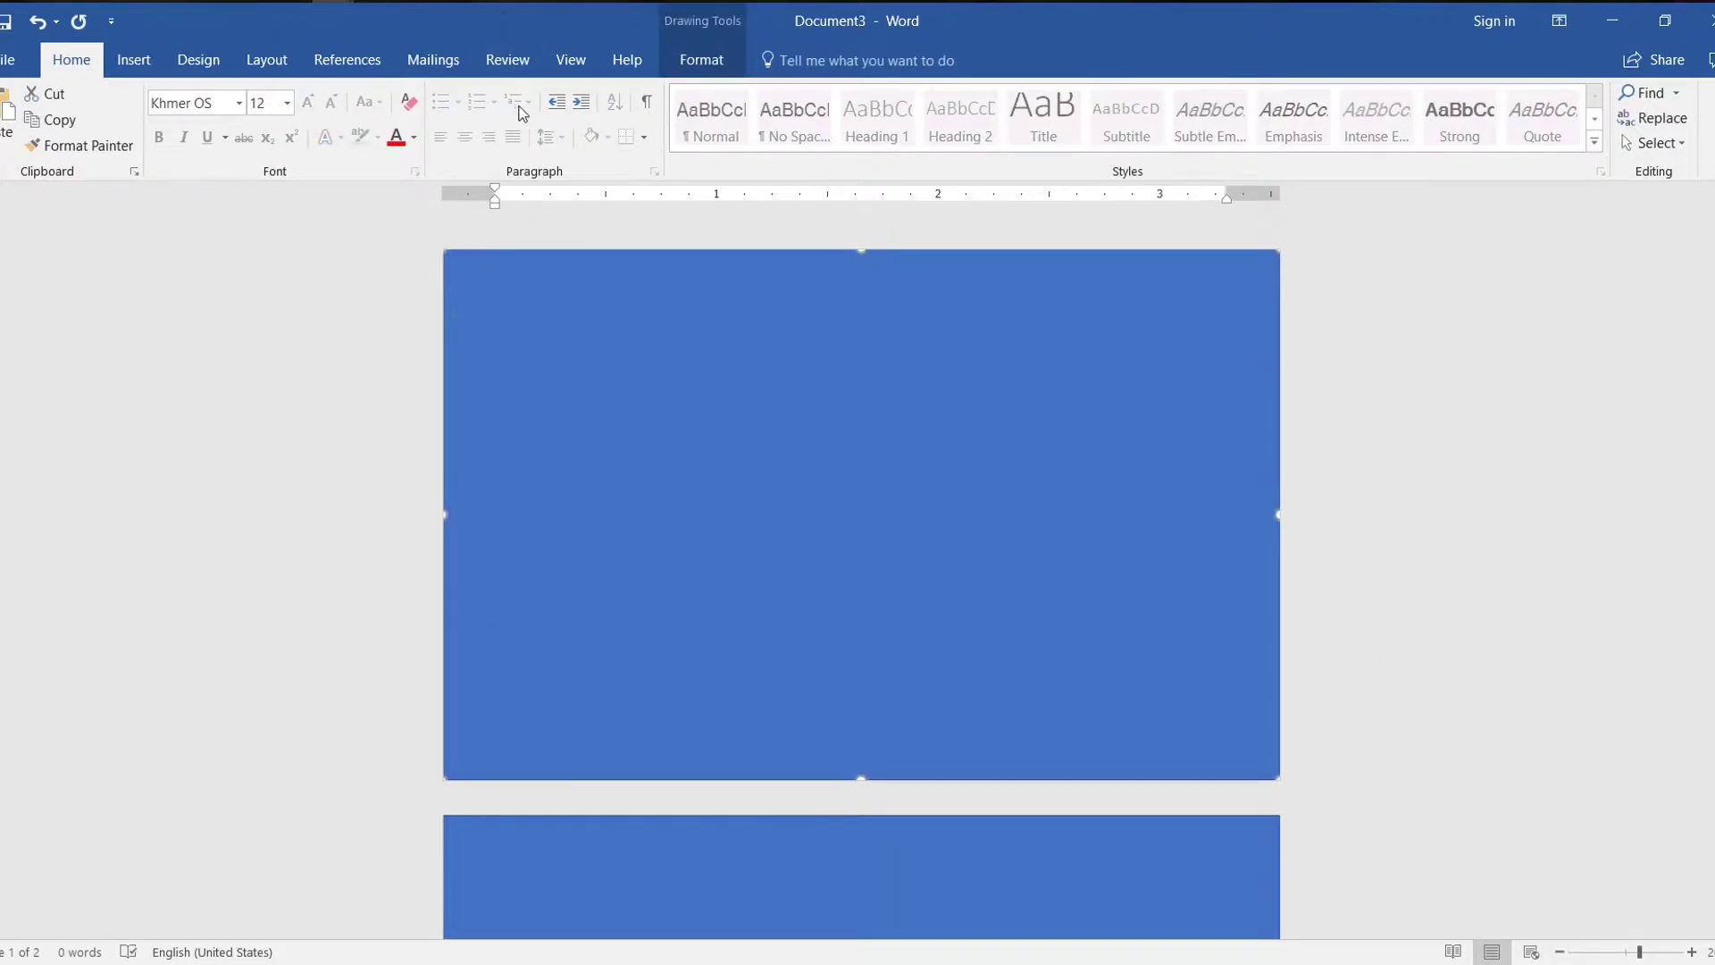
{"action": "left_click", "coordinate": [706, 62]}
{"action": "left_click", "coordinate": [530, 95]}
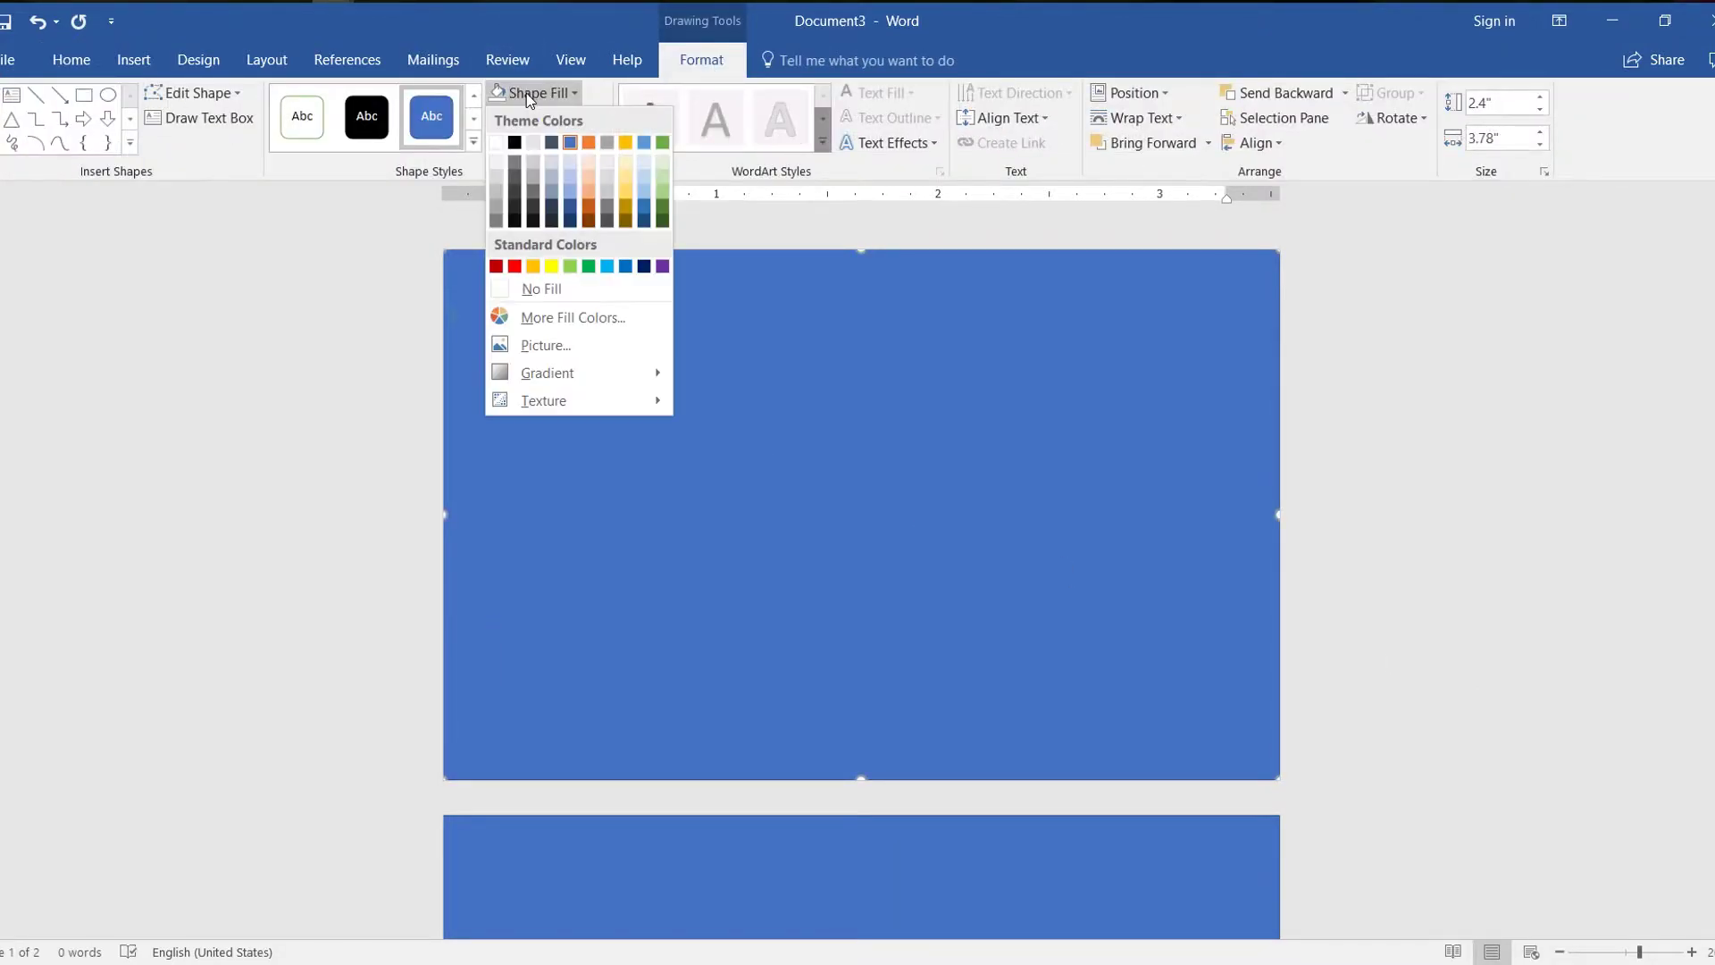
{"action": "left_click", "coordinate": [515, 266]}
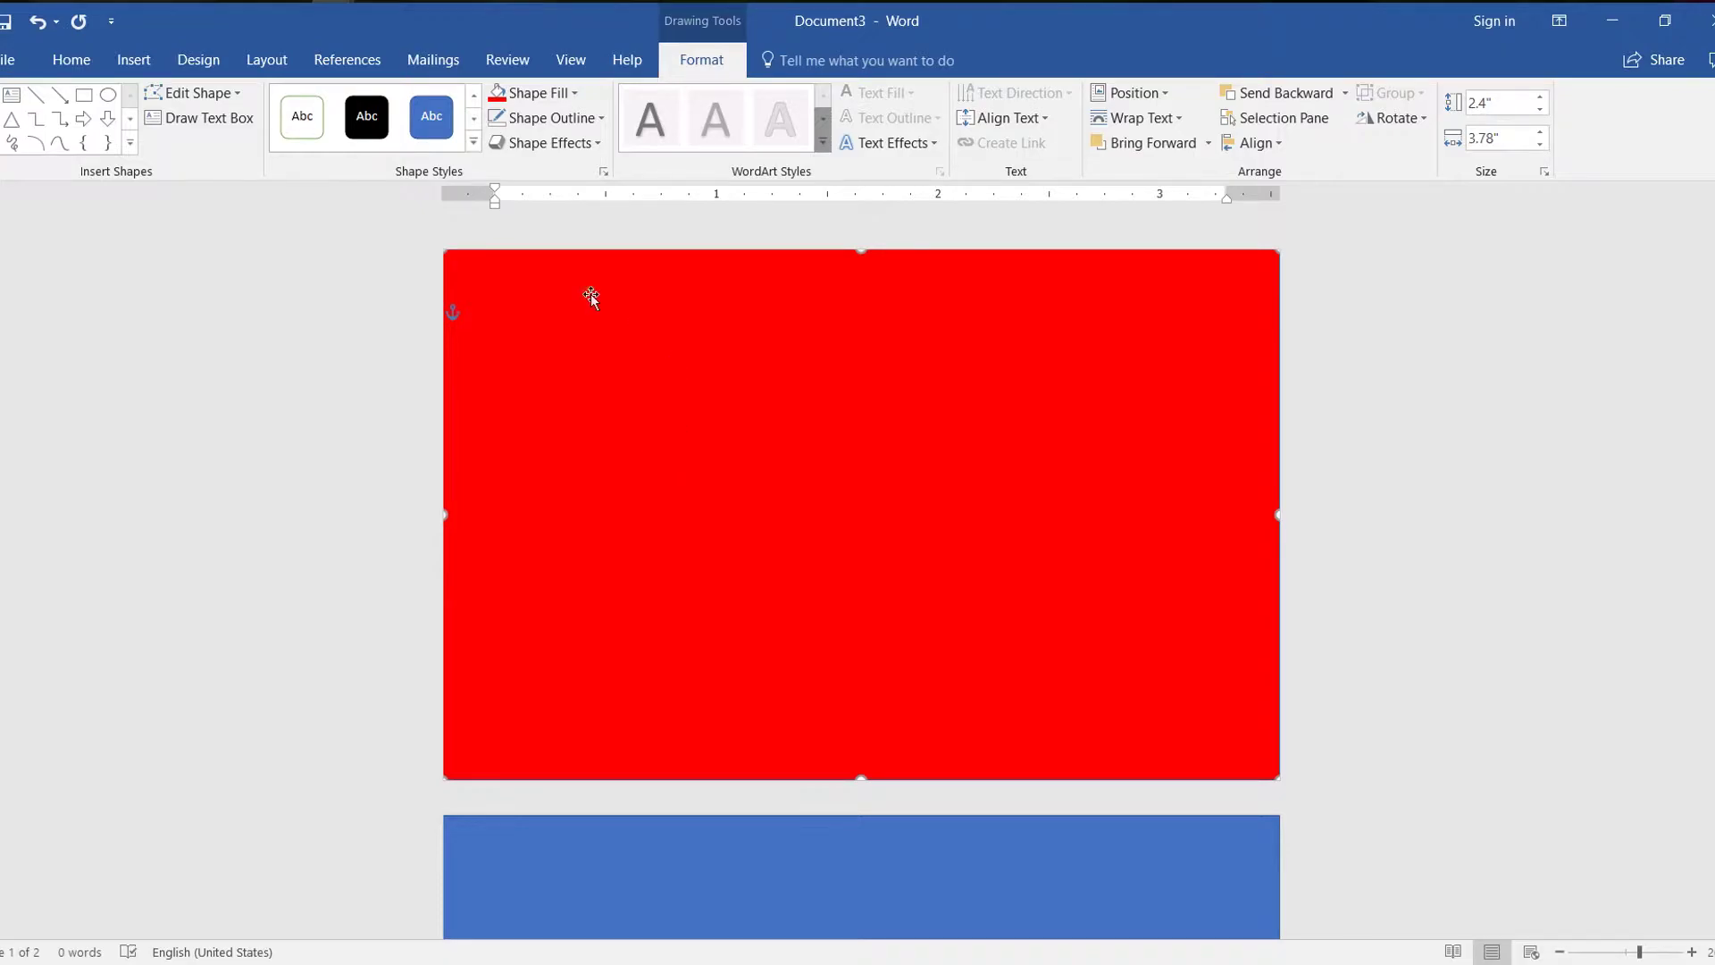
Check the sample card in the Name card me document, and draw an upright oval about 2.4" high and 1.32" wide mid-card on the red rectangle
{"action": "left_click", "coordinate": [225, 79]}
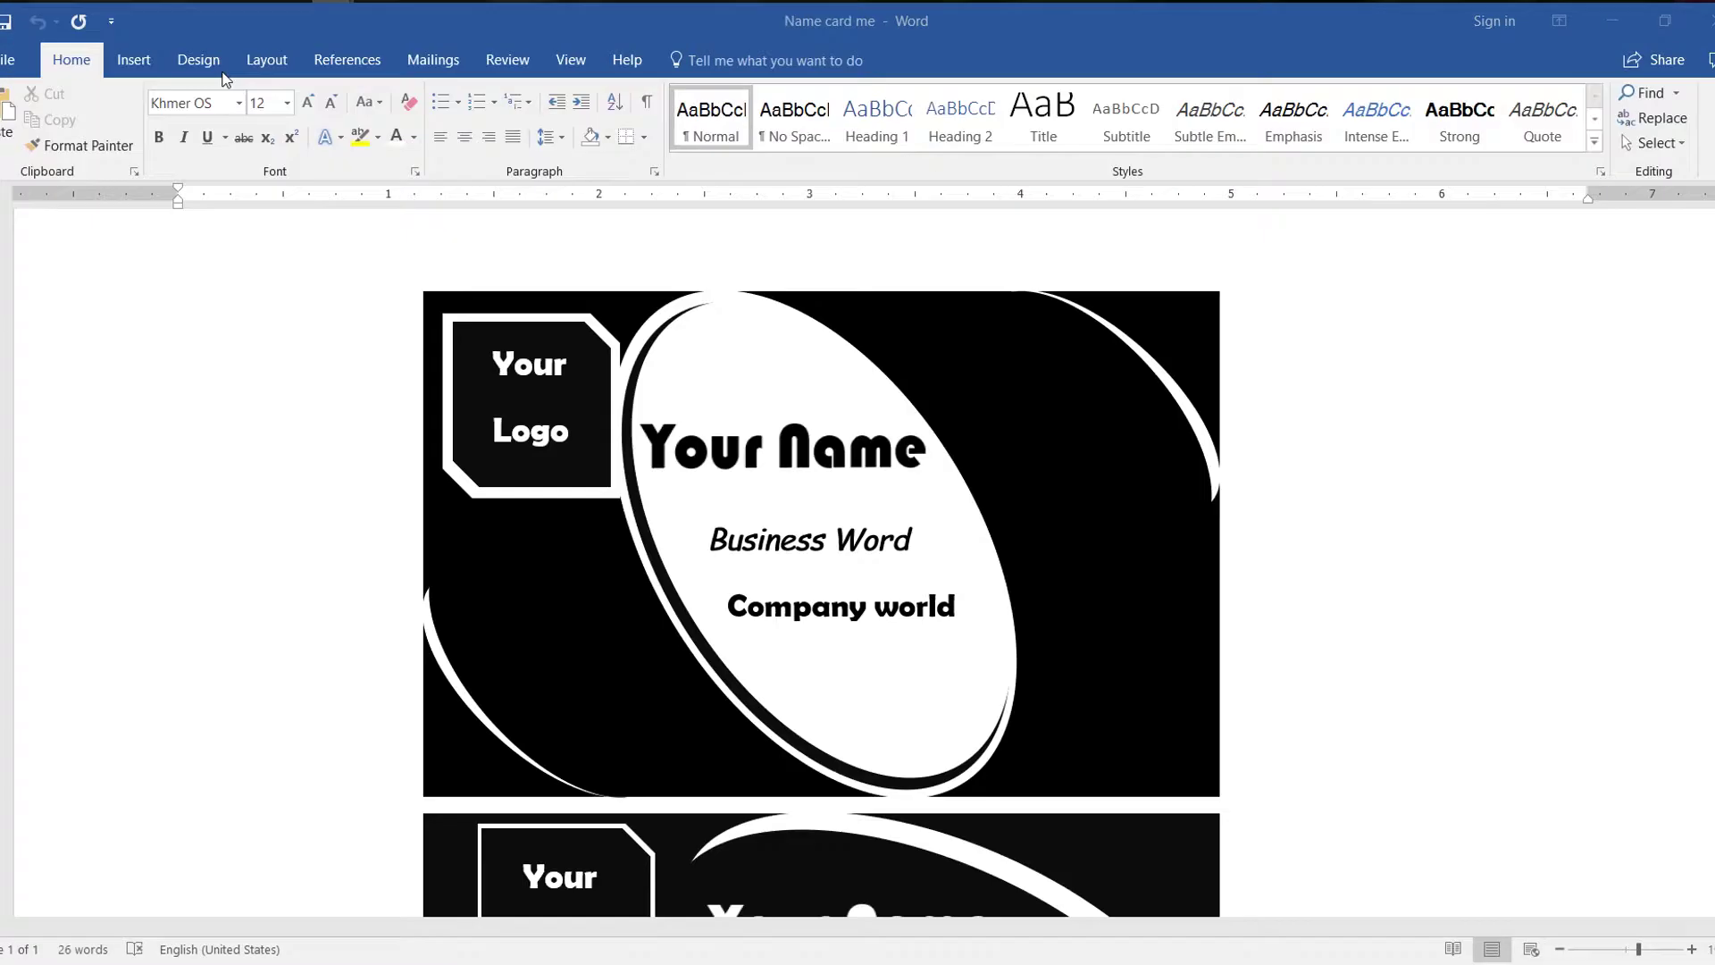
{"action": "scroll", "coordinate": [661, 491], "scroll_direction": "down", "scroll_amount": 2}
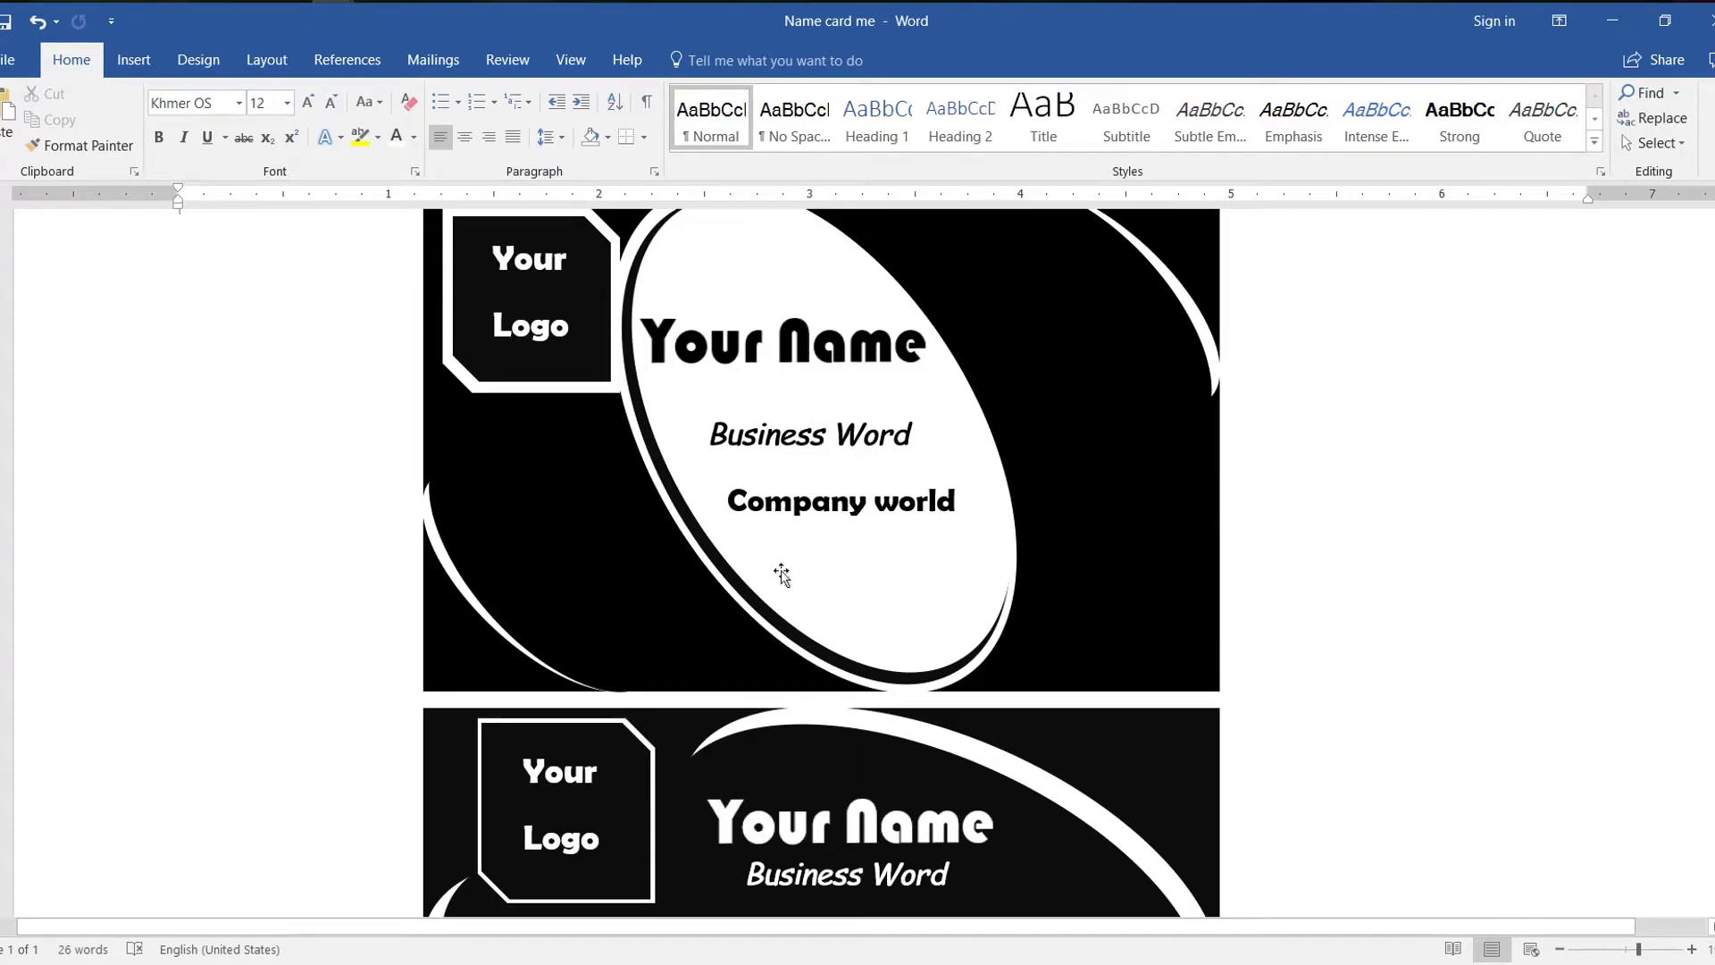
{"action": "mouse_move", "coordinate": [333, 2]}
{"action": "left_click", "coordinate": [390, 106]}
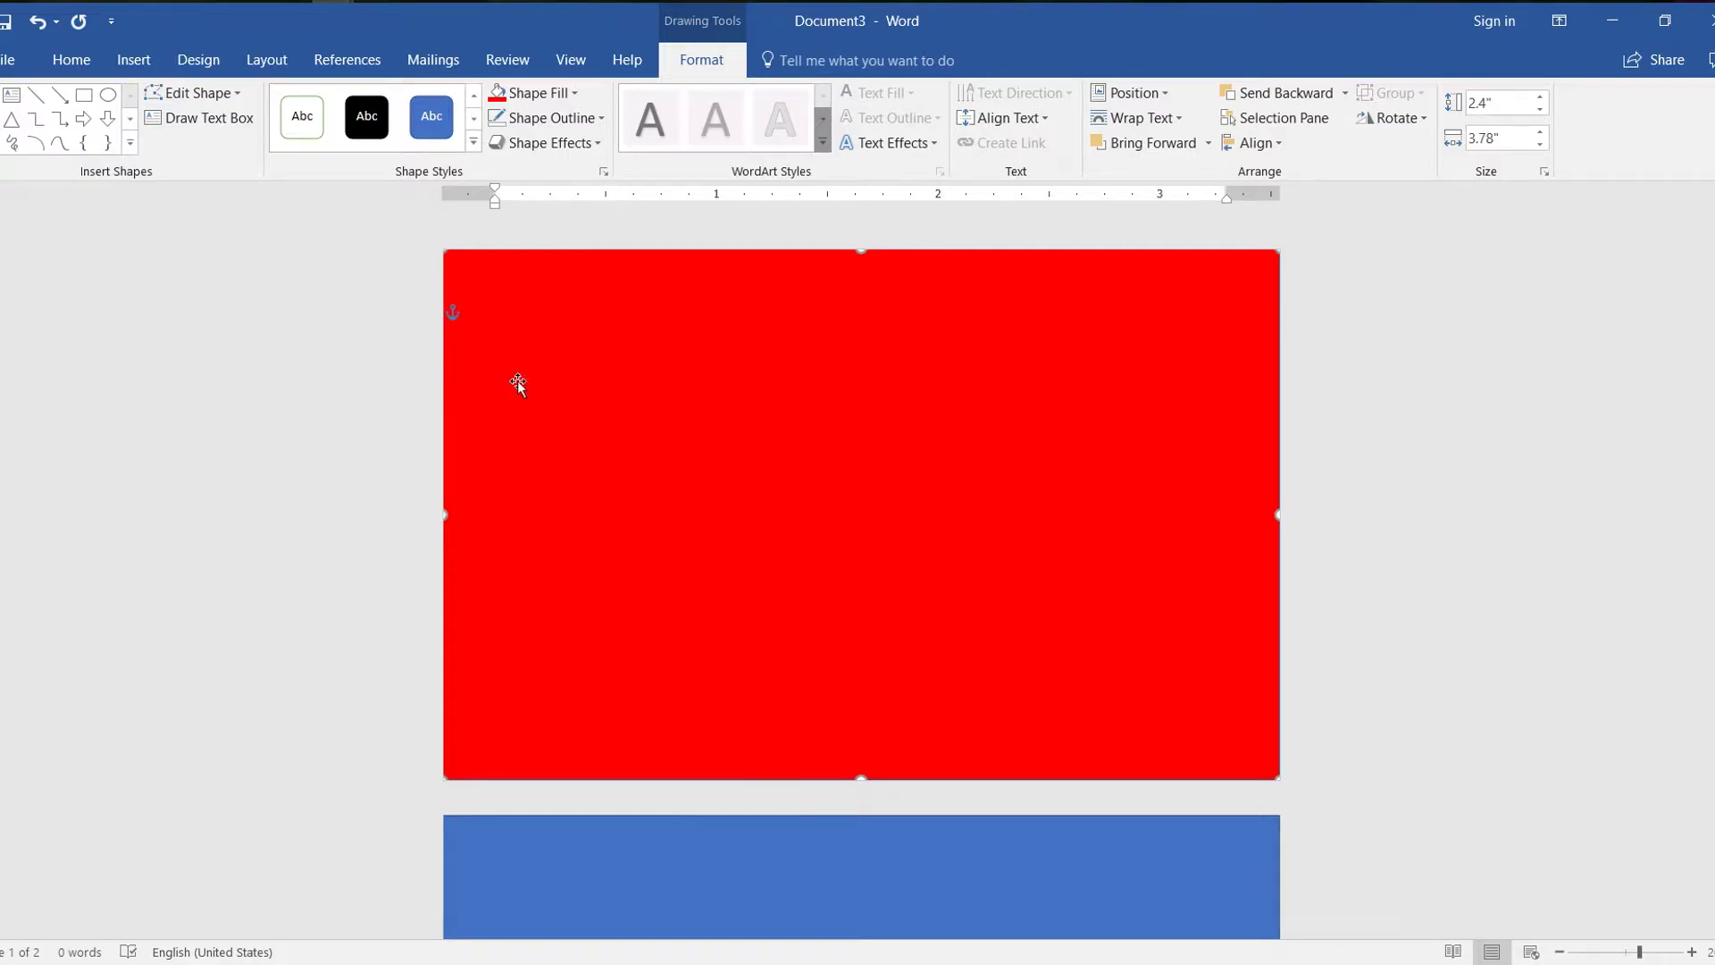
{"action": "left_click", "coordinate": [136, 61]}
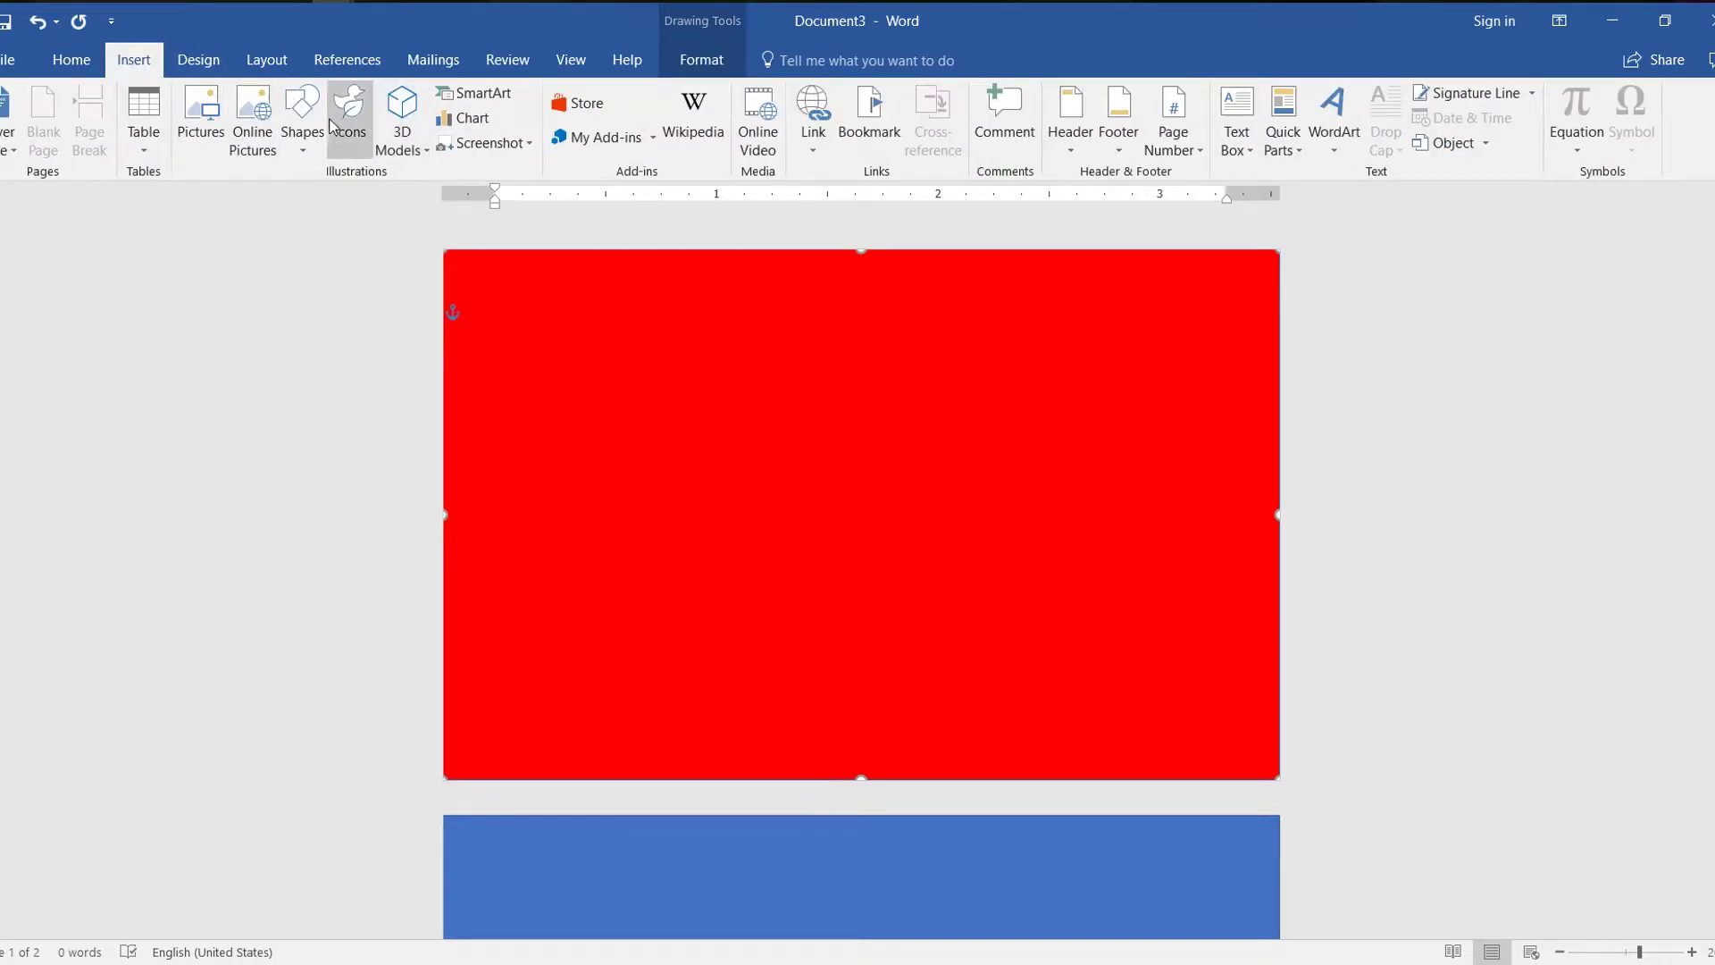
{"action": "left_click", "coordinate": [303, 134]}
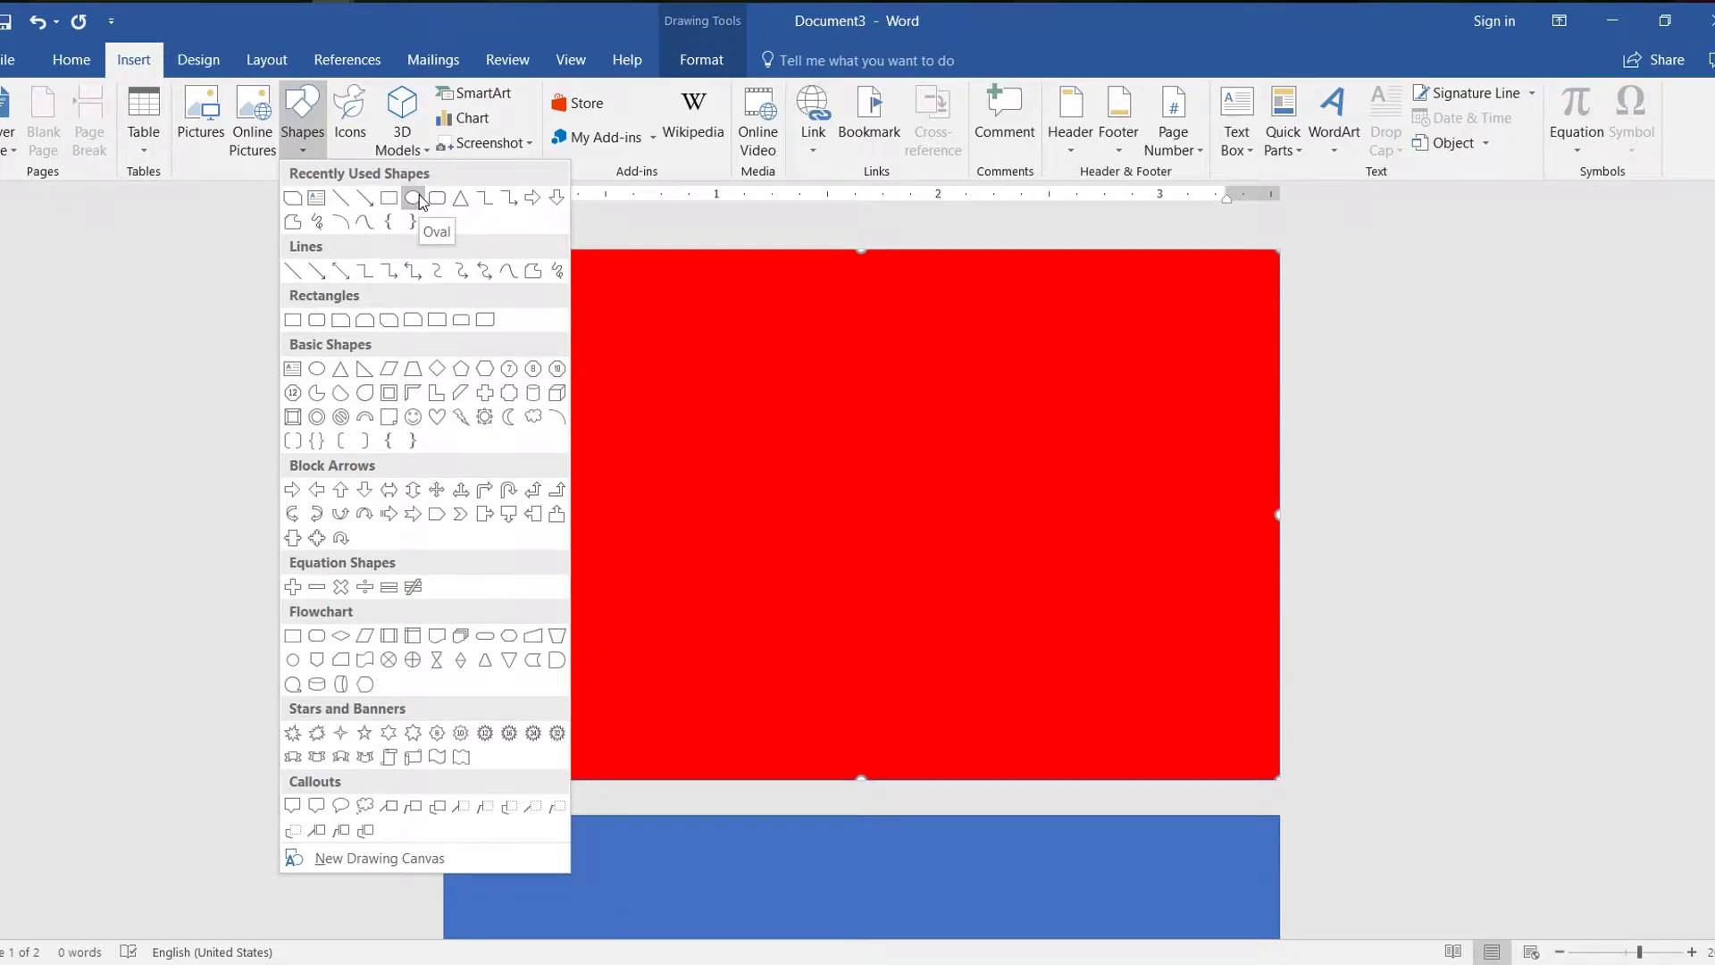
{"action": "left_click", "coordinate": [420, 194]}
{"action": "mouse_move", "coordinate": [696, 266]}
{"action": "left_mouse_down"}
{"action": "mouse_move", "coordinate": [761, 370]}
{"action": "mouse_move", "coordinate": [984, 613]}
{"action": "mouse_move", "coordinate": [986, 783]}
{"action": "left_mouse_up"}
{"action": "mouse_move", "coordinate": [843, 590]}
{"action": "left_mouse_down"}
{"action": "mouse_move", "coordinate": [842, 544]}
{"action": "mouse_move", "coordinate": [844, 576]}
{"action": "left_mouse_up"}
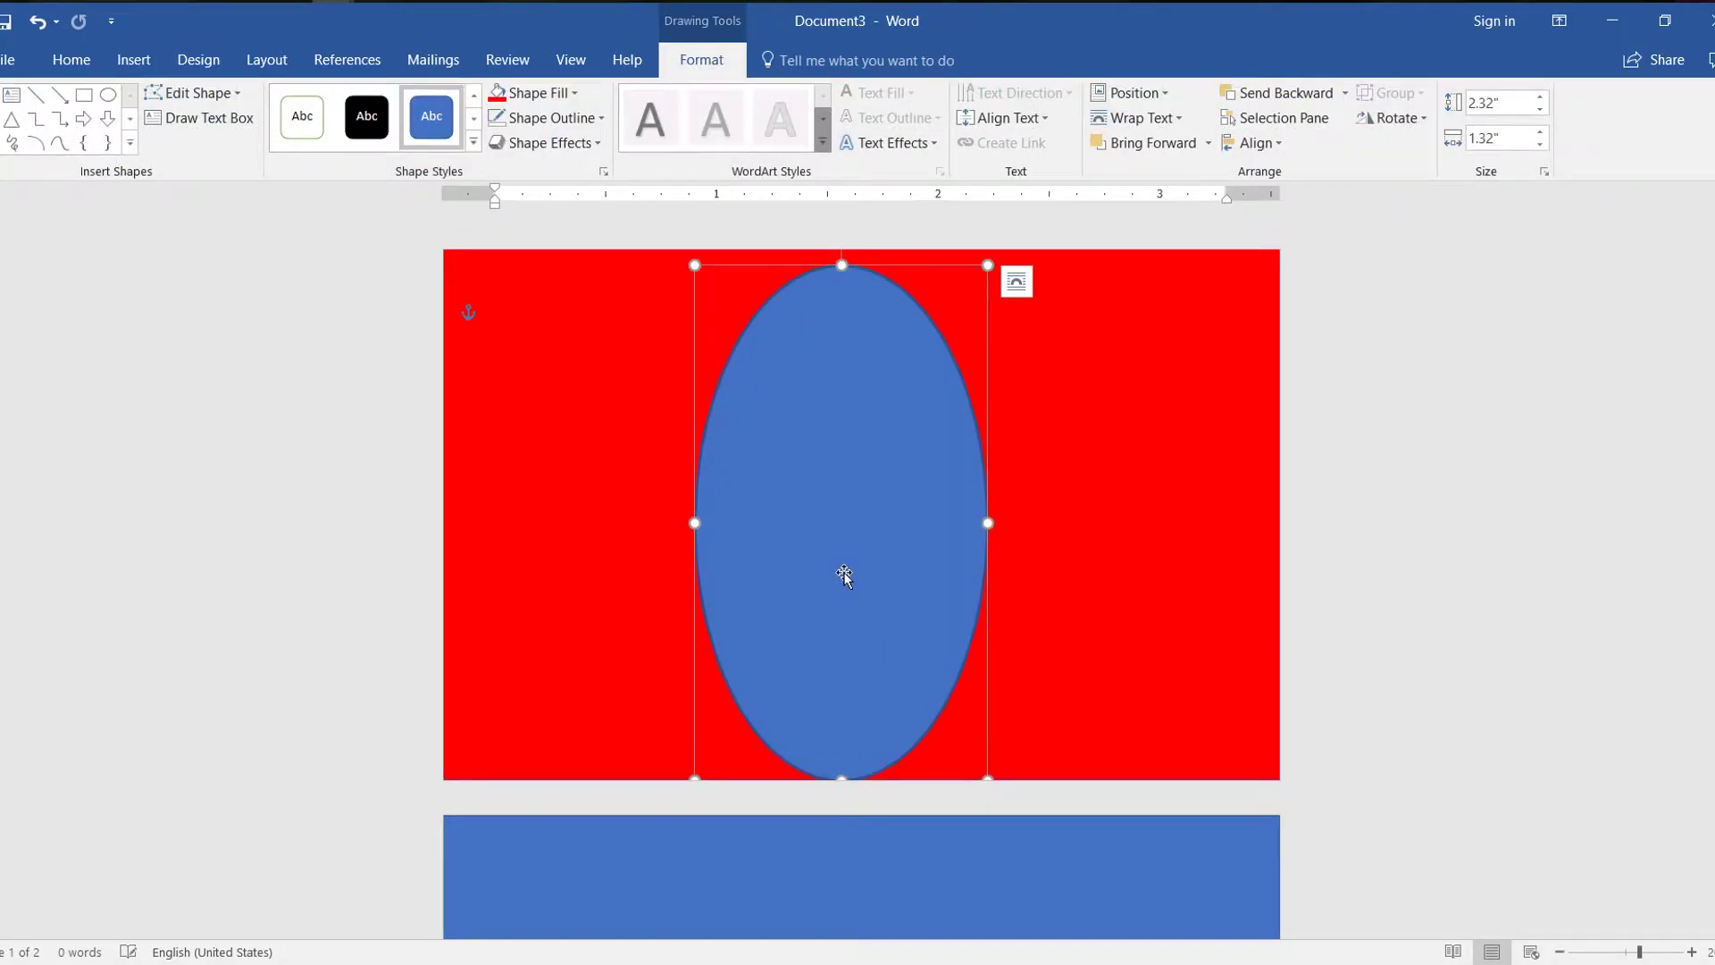
{"action": "left_click_drag", "start_coordinate": [841, 265], "coordinate": [842, 249]}
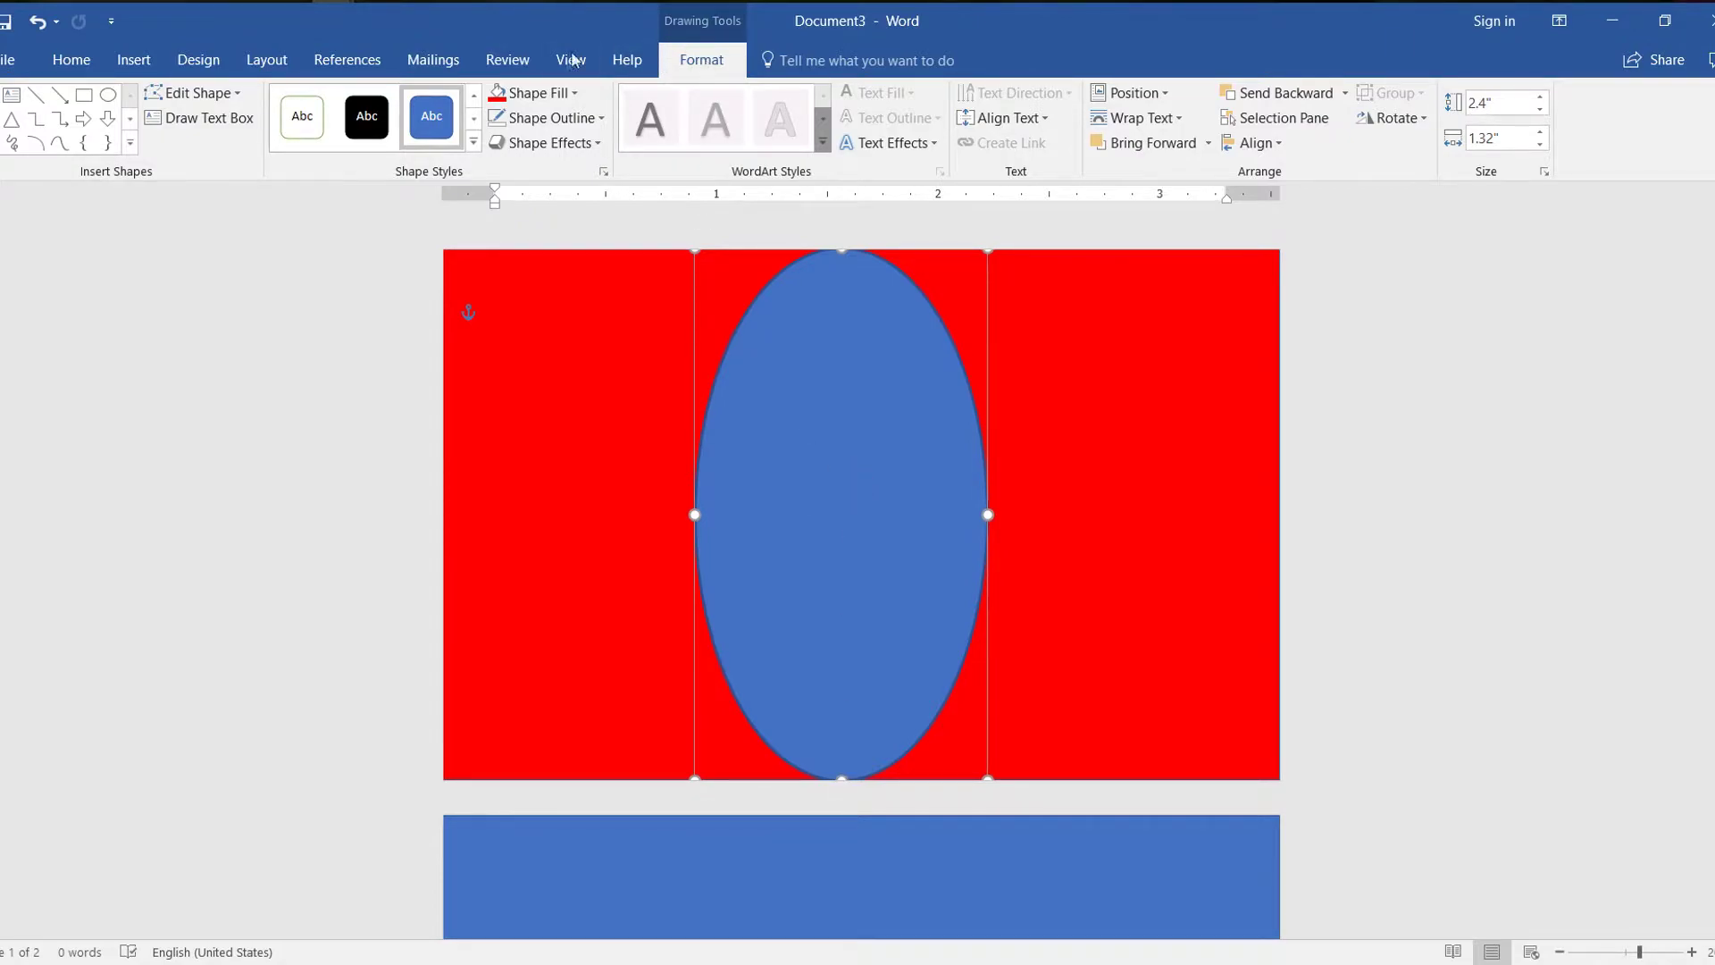
Remove the outline of the oval on the red card and fill it with white
{"action": "left_click", "coordinate": [545, 118]}
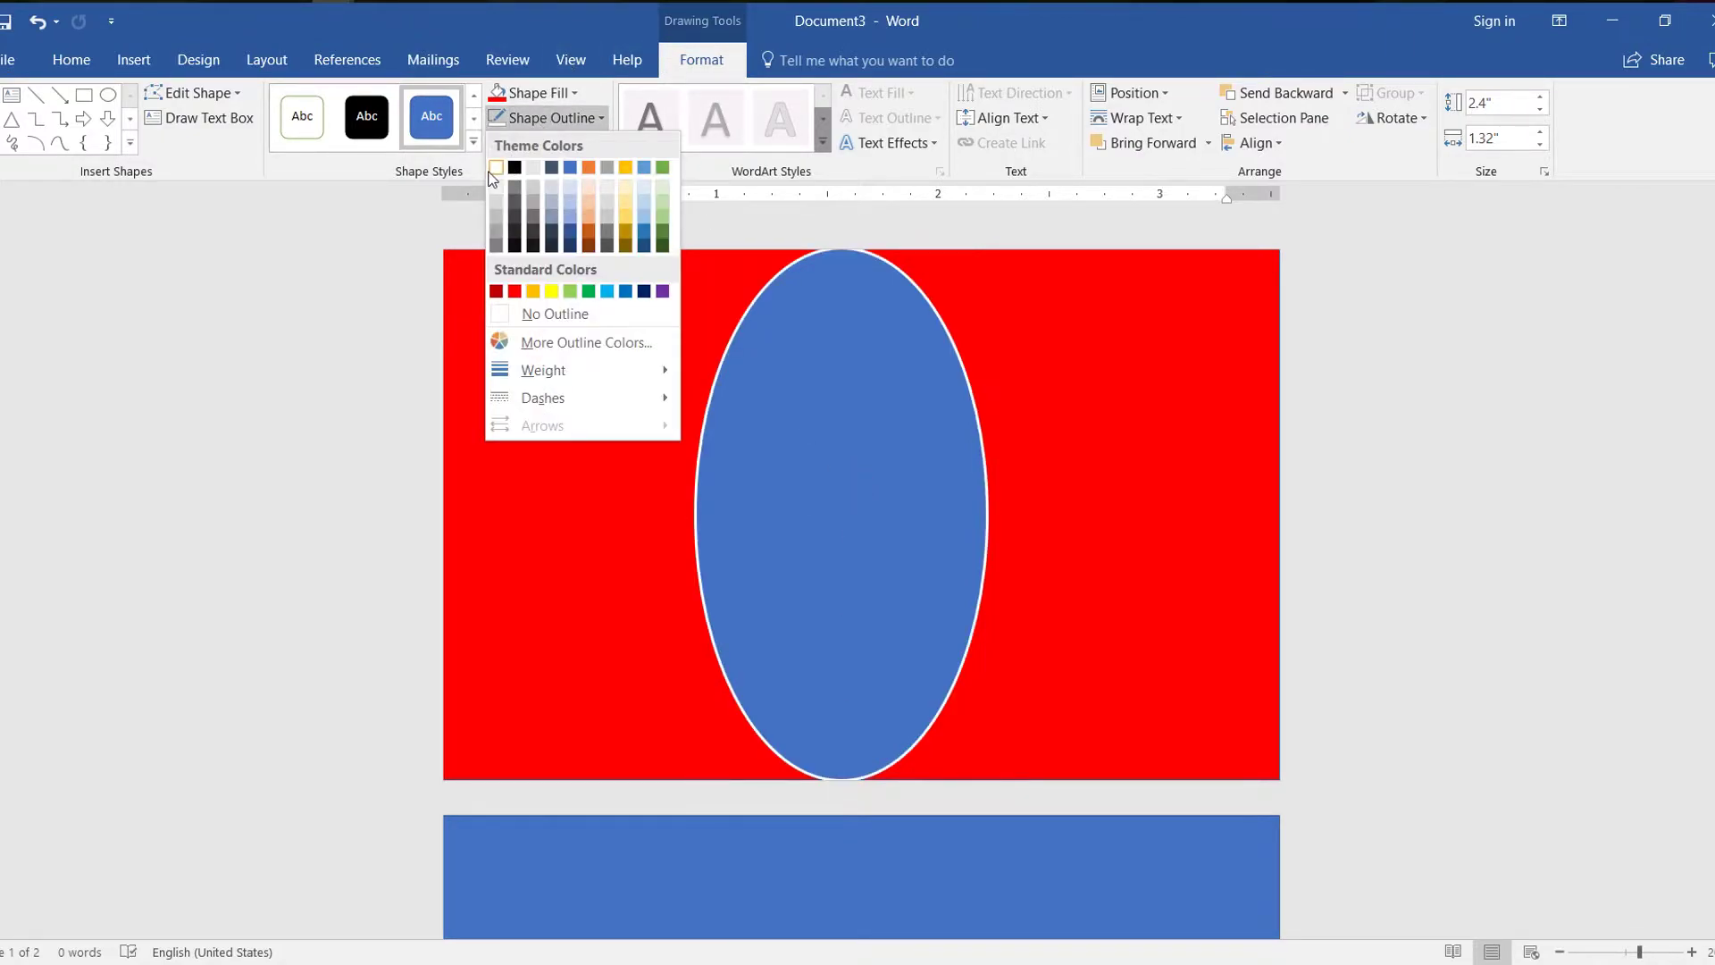
{"action": "left_click", "coordinate": [545, 314]}
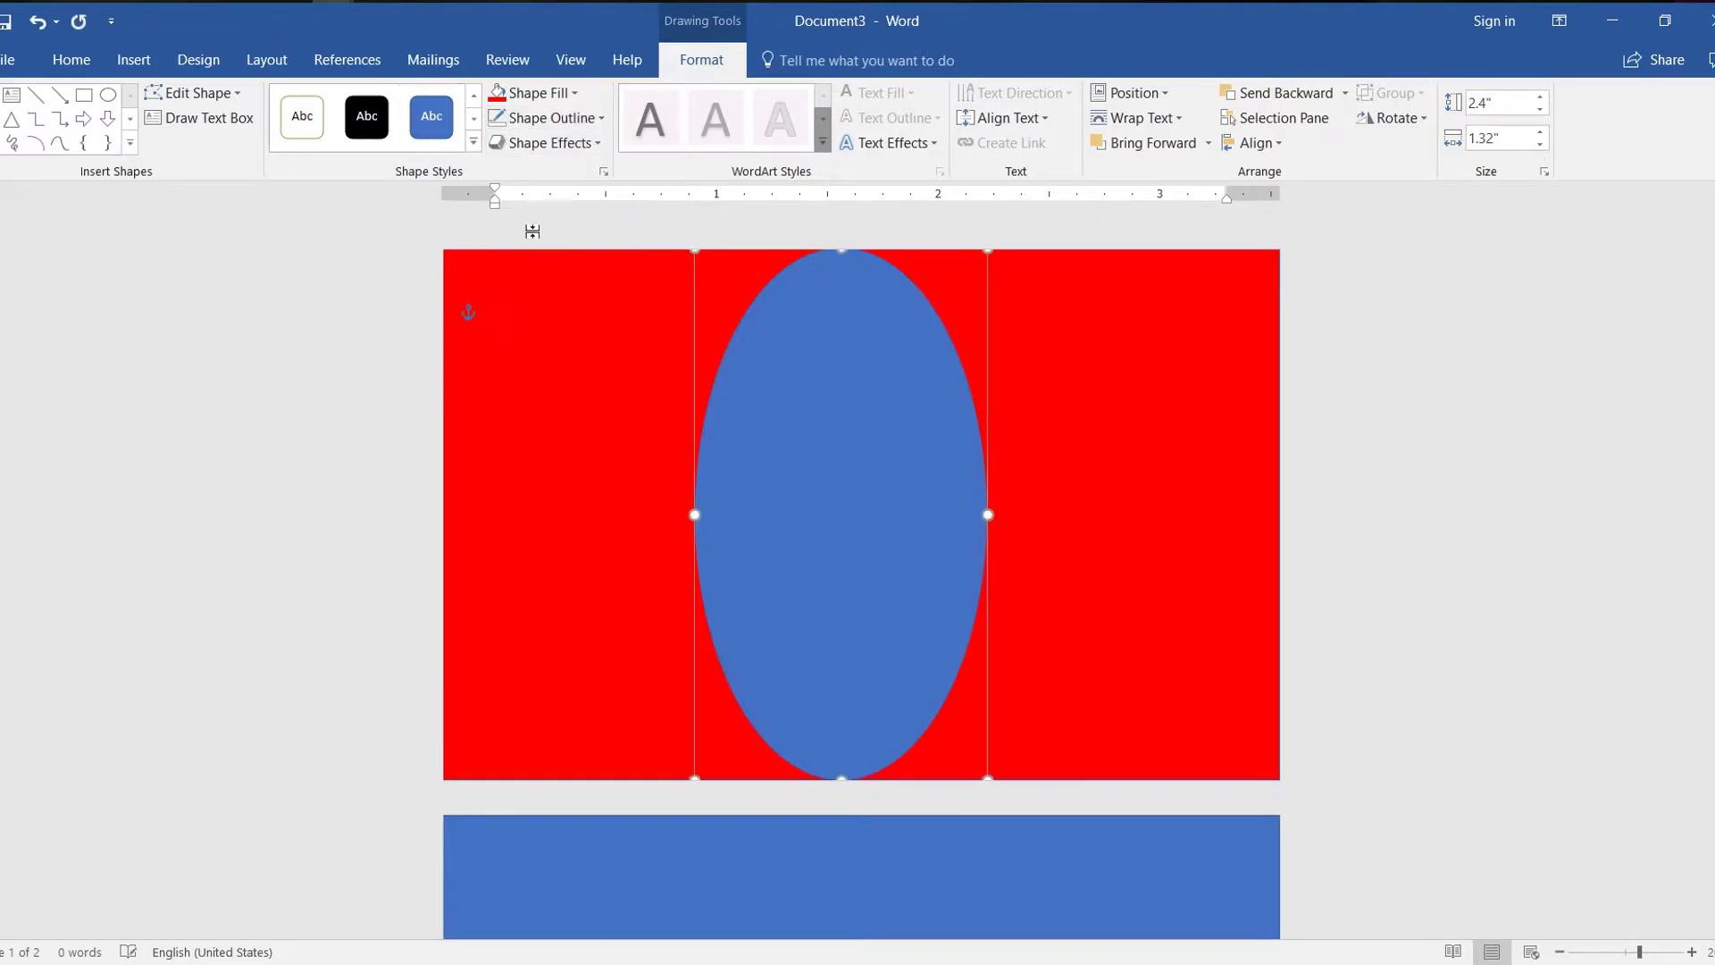
{"action": "left_click", "coordinate": [551, 93]}
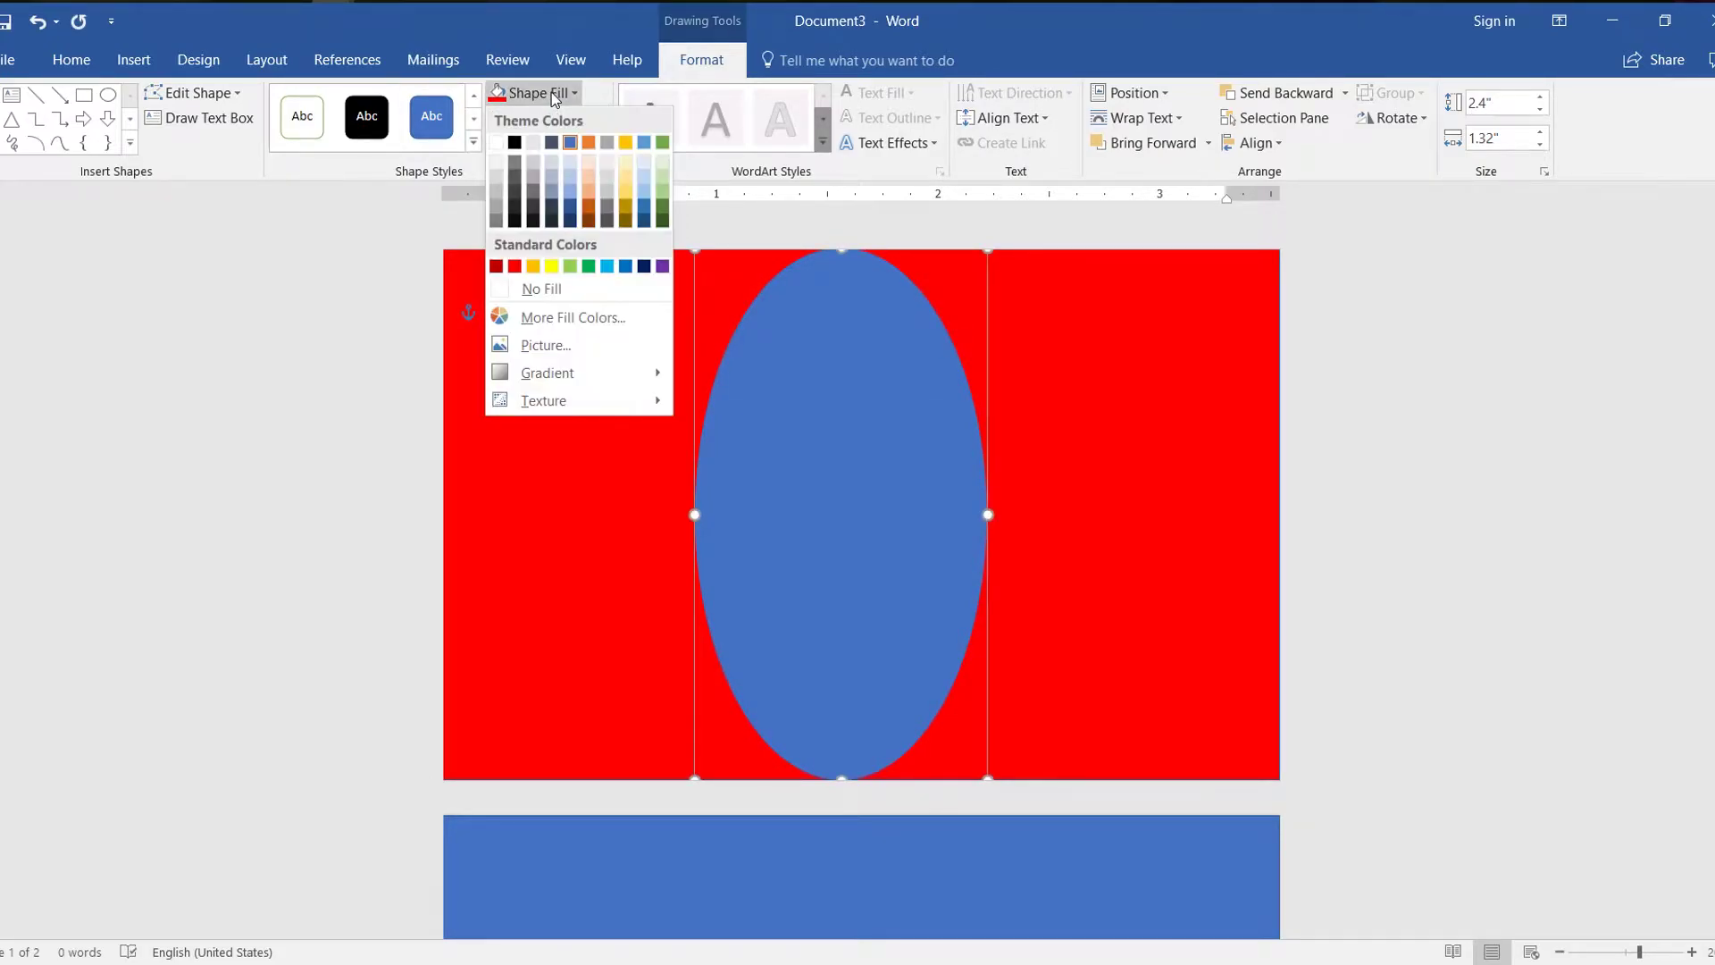
{"action": "left_click", "coordinate": [495, 142]}
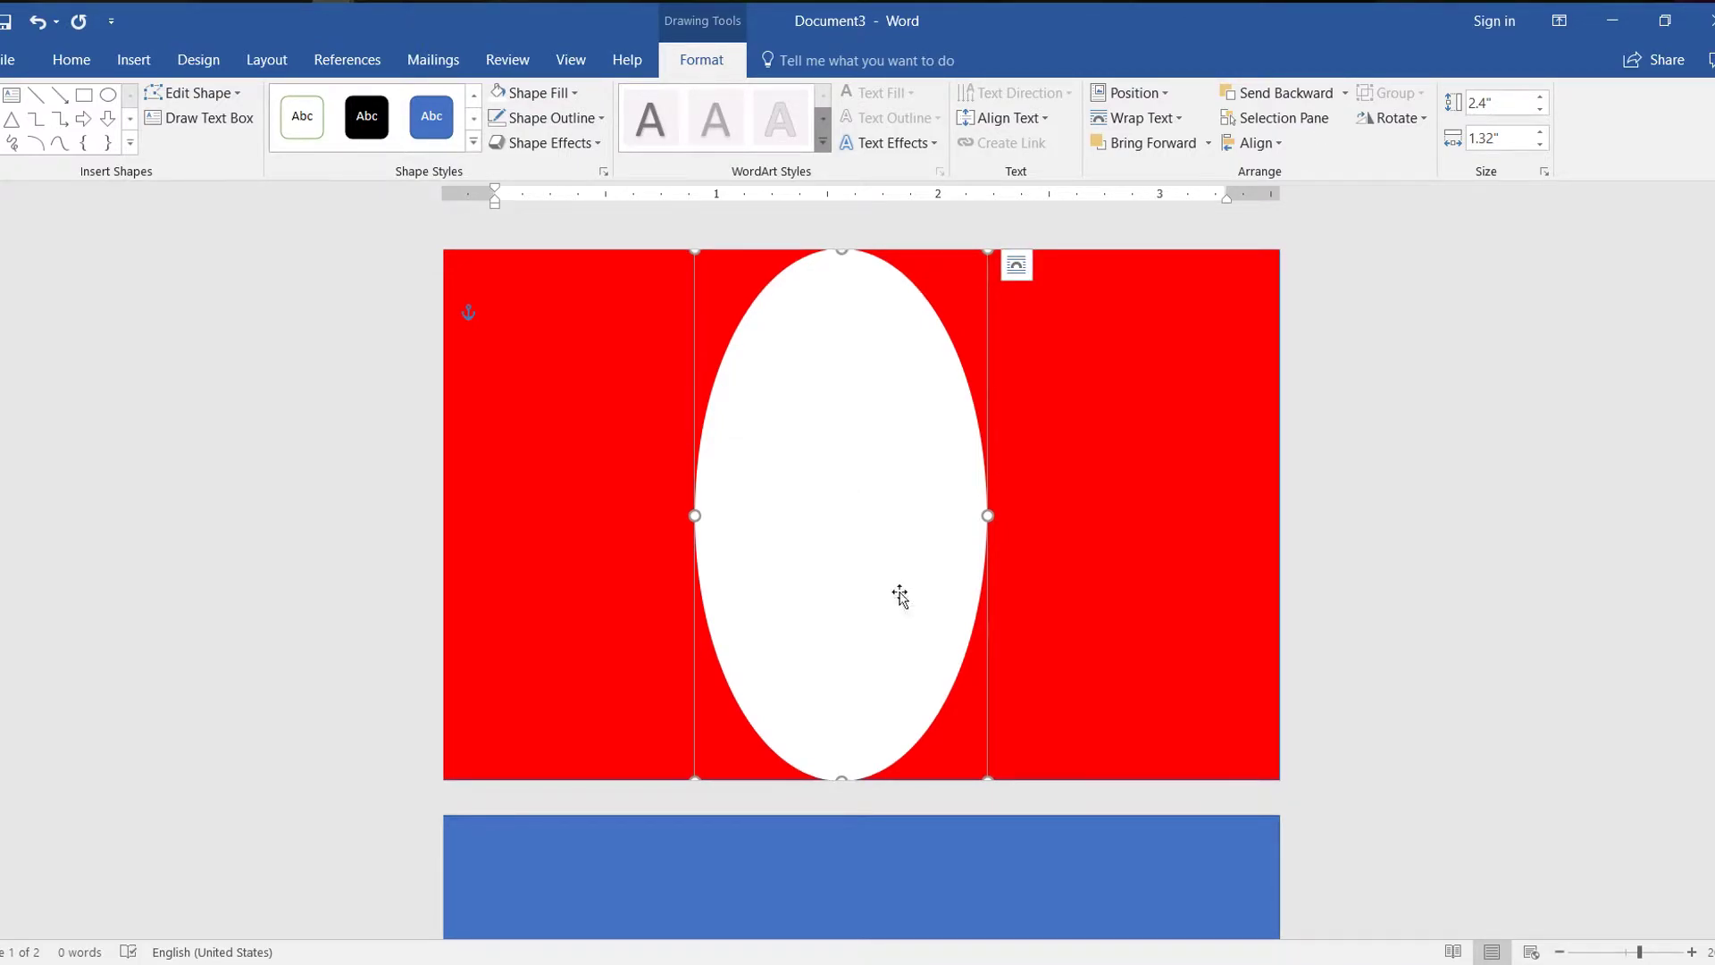
Tilt the white oval clockwise and enlarge it to about 2.93" by 1.61", using the sample card in Name card me as reference
{"action": "left_click", "coordinate": [1077, 570]}
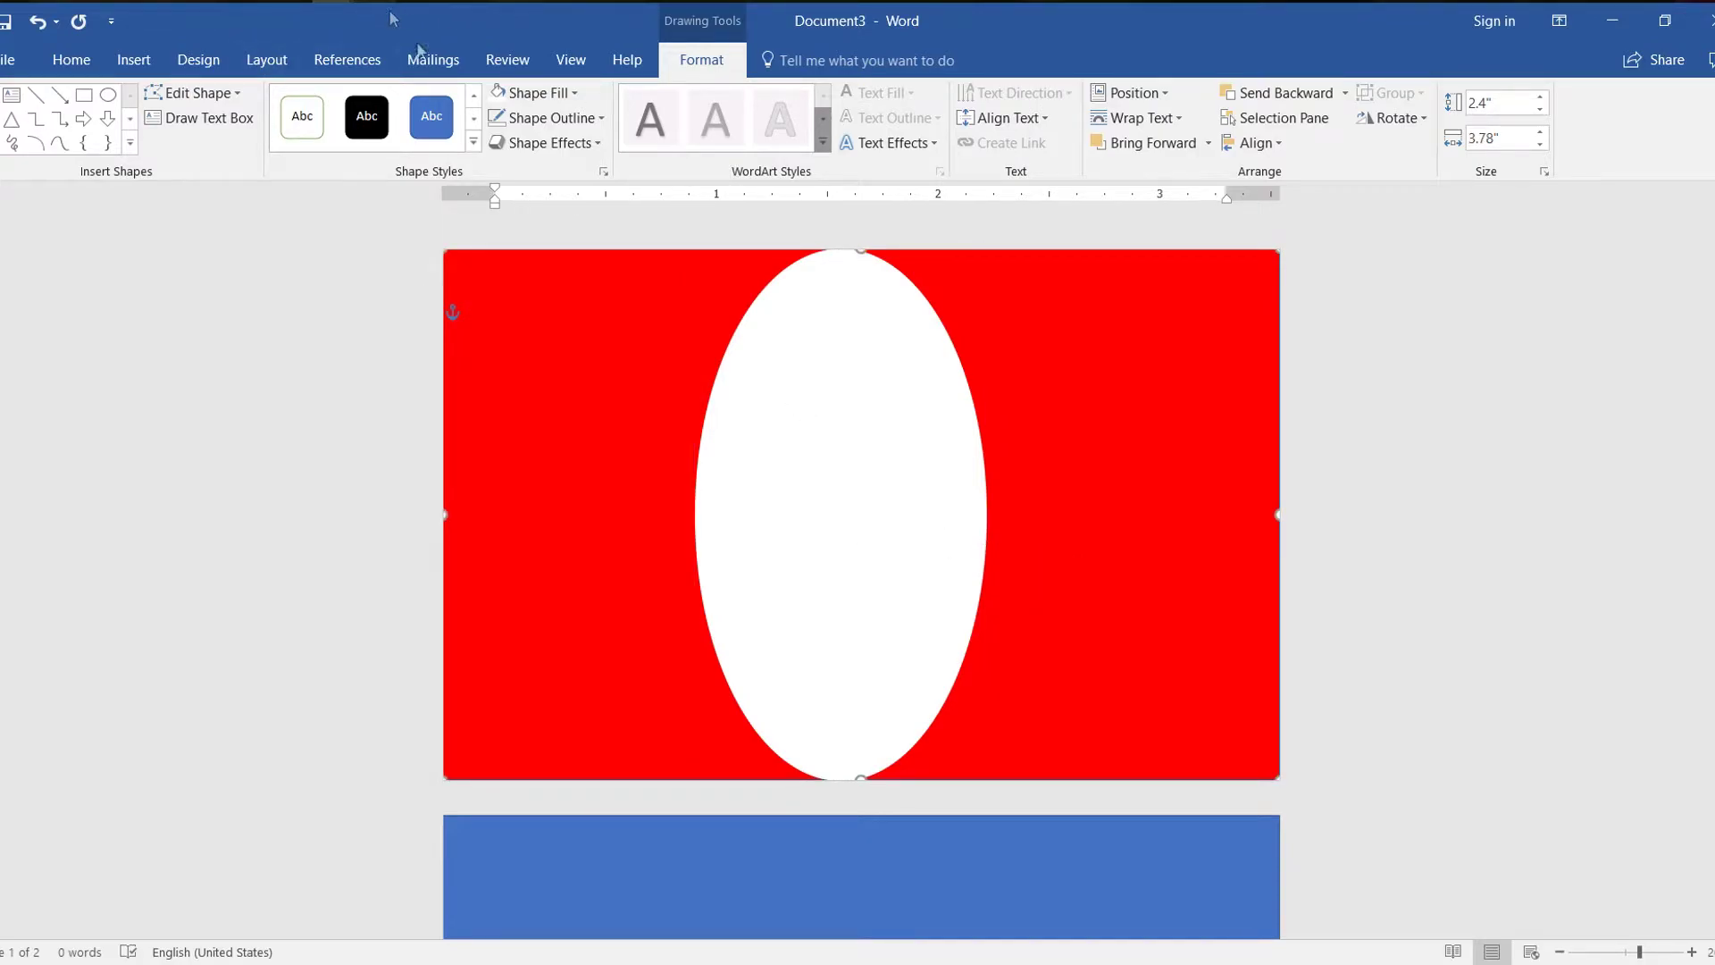
{"action": "left_click", "coordinate": [223, 98]}
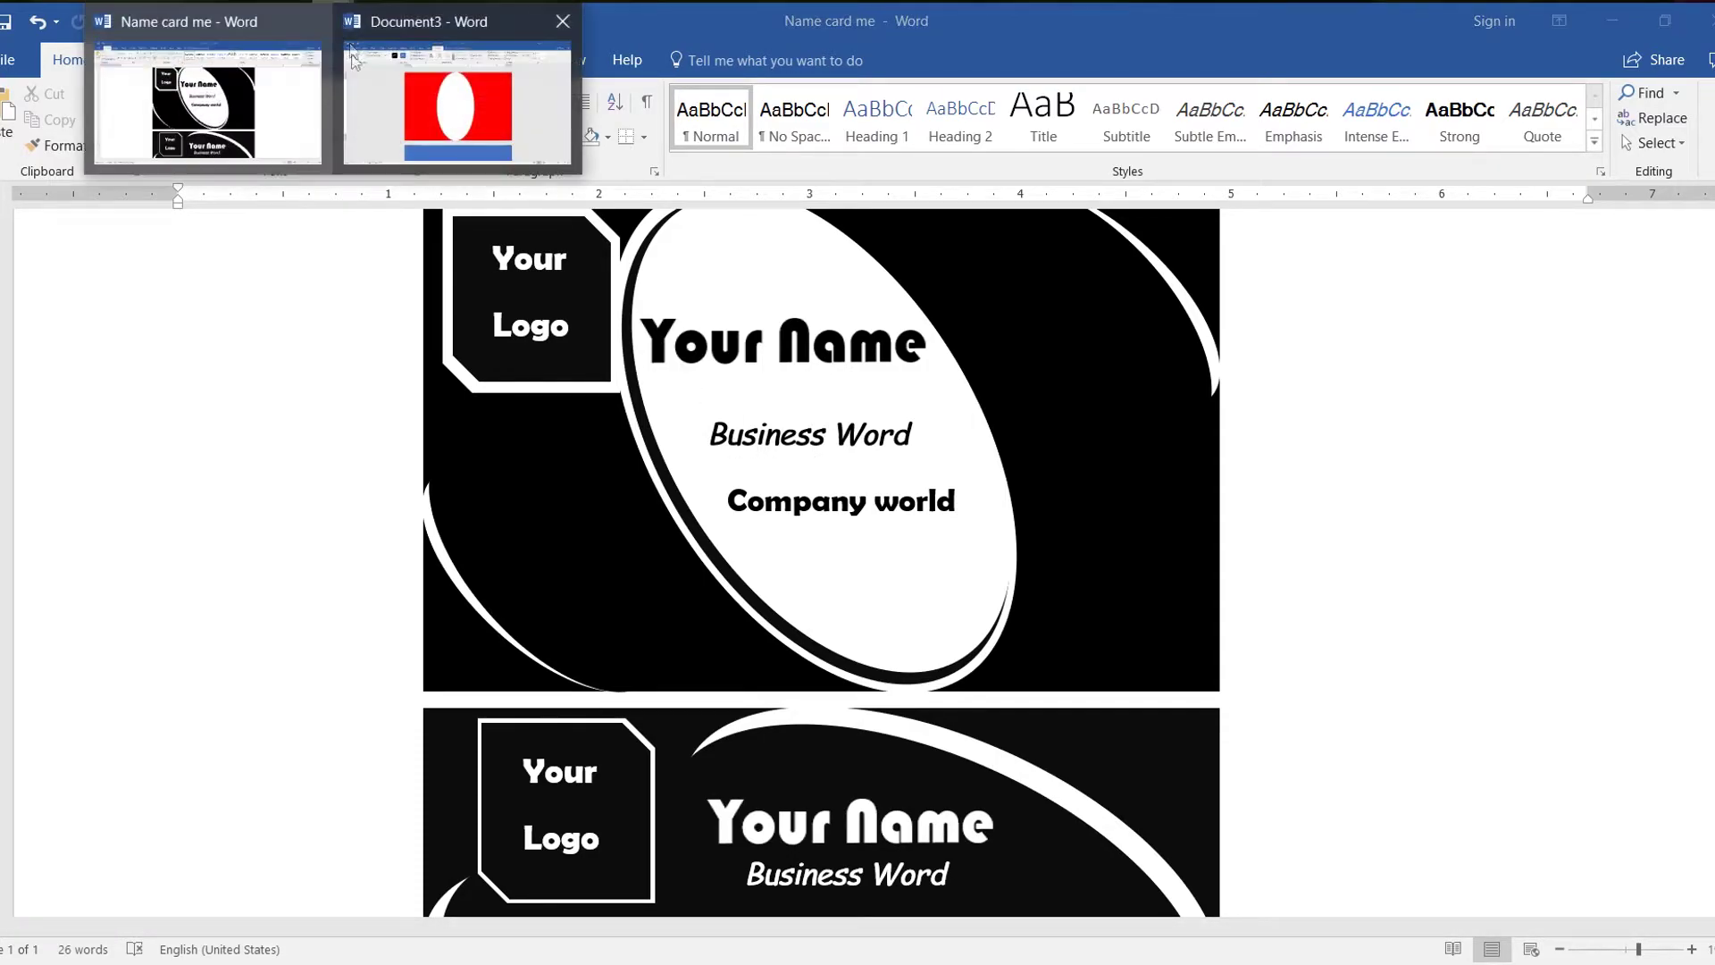
{"action": "left_click", "coordinate": [455, 103]}
{"action": "left_click", "coordinate": [844, 351]}
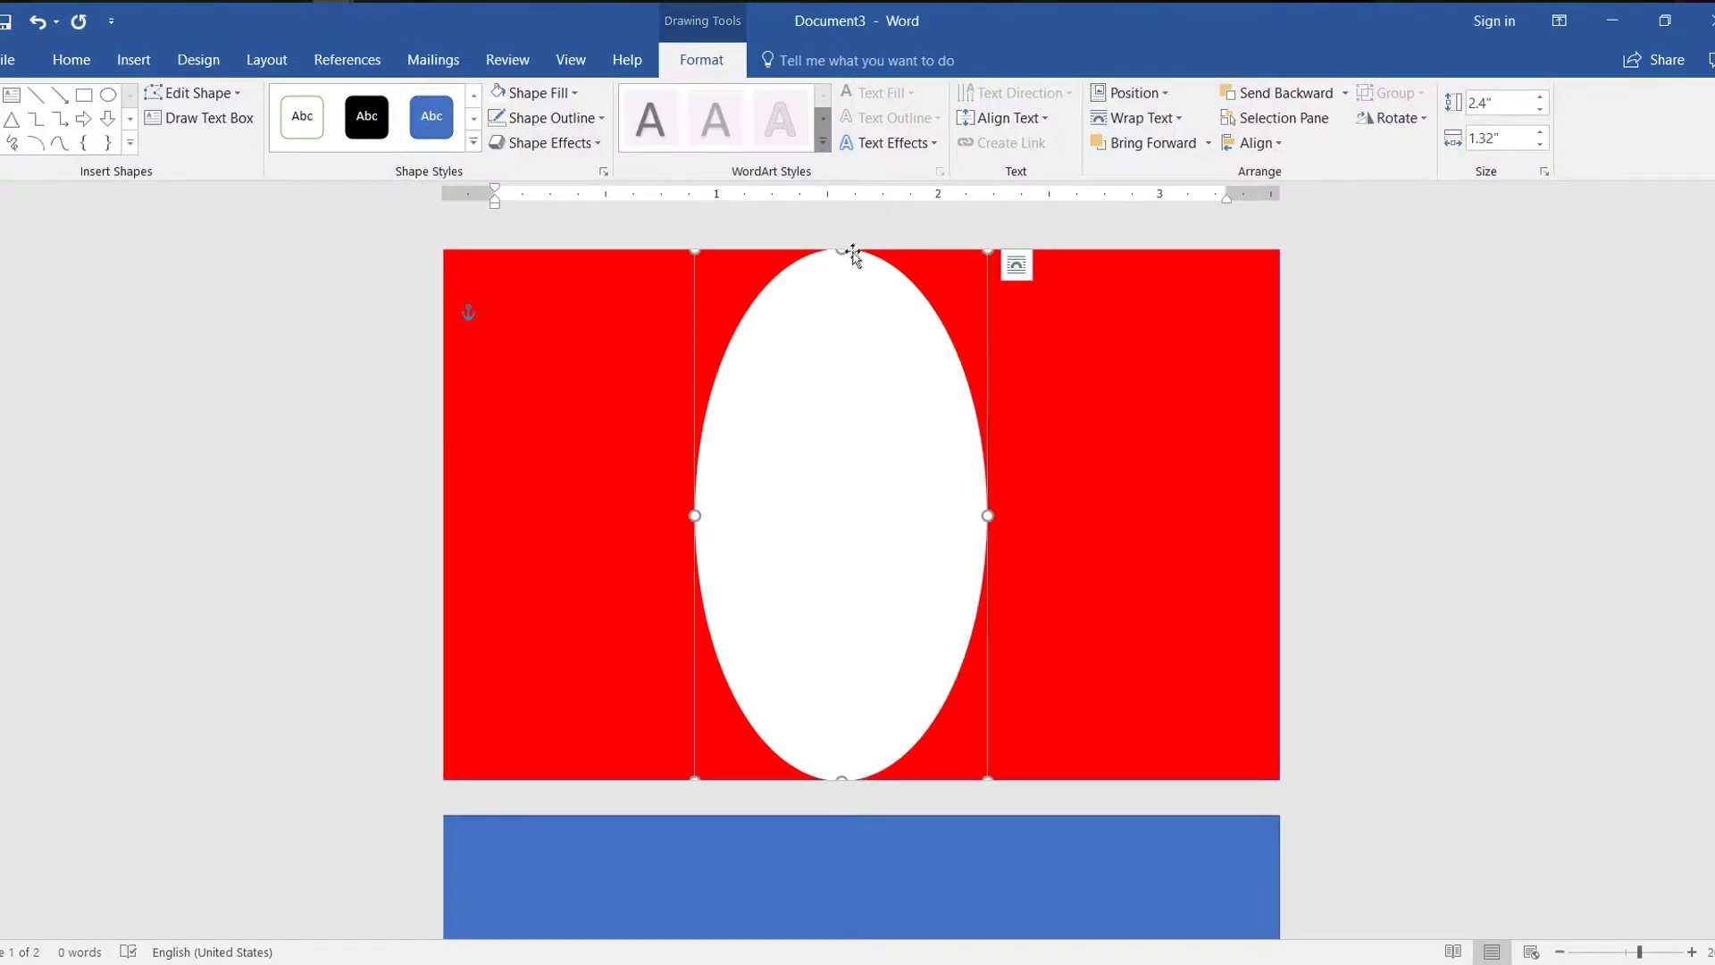
{"action": "left_click_drag", "start_coordinate": [837, 356], "coordinate": [854, 459]}
{"action": "left_click_drag", "start_coordinate": [854, 314], "coordinate": [1023, 373]}
{"action": "left_click_drag", "start_coordinate": [954, 520], "coordinate": [935, 417]}
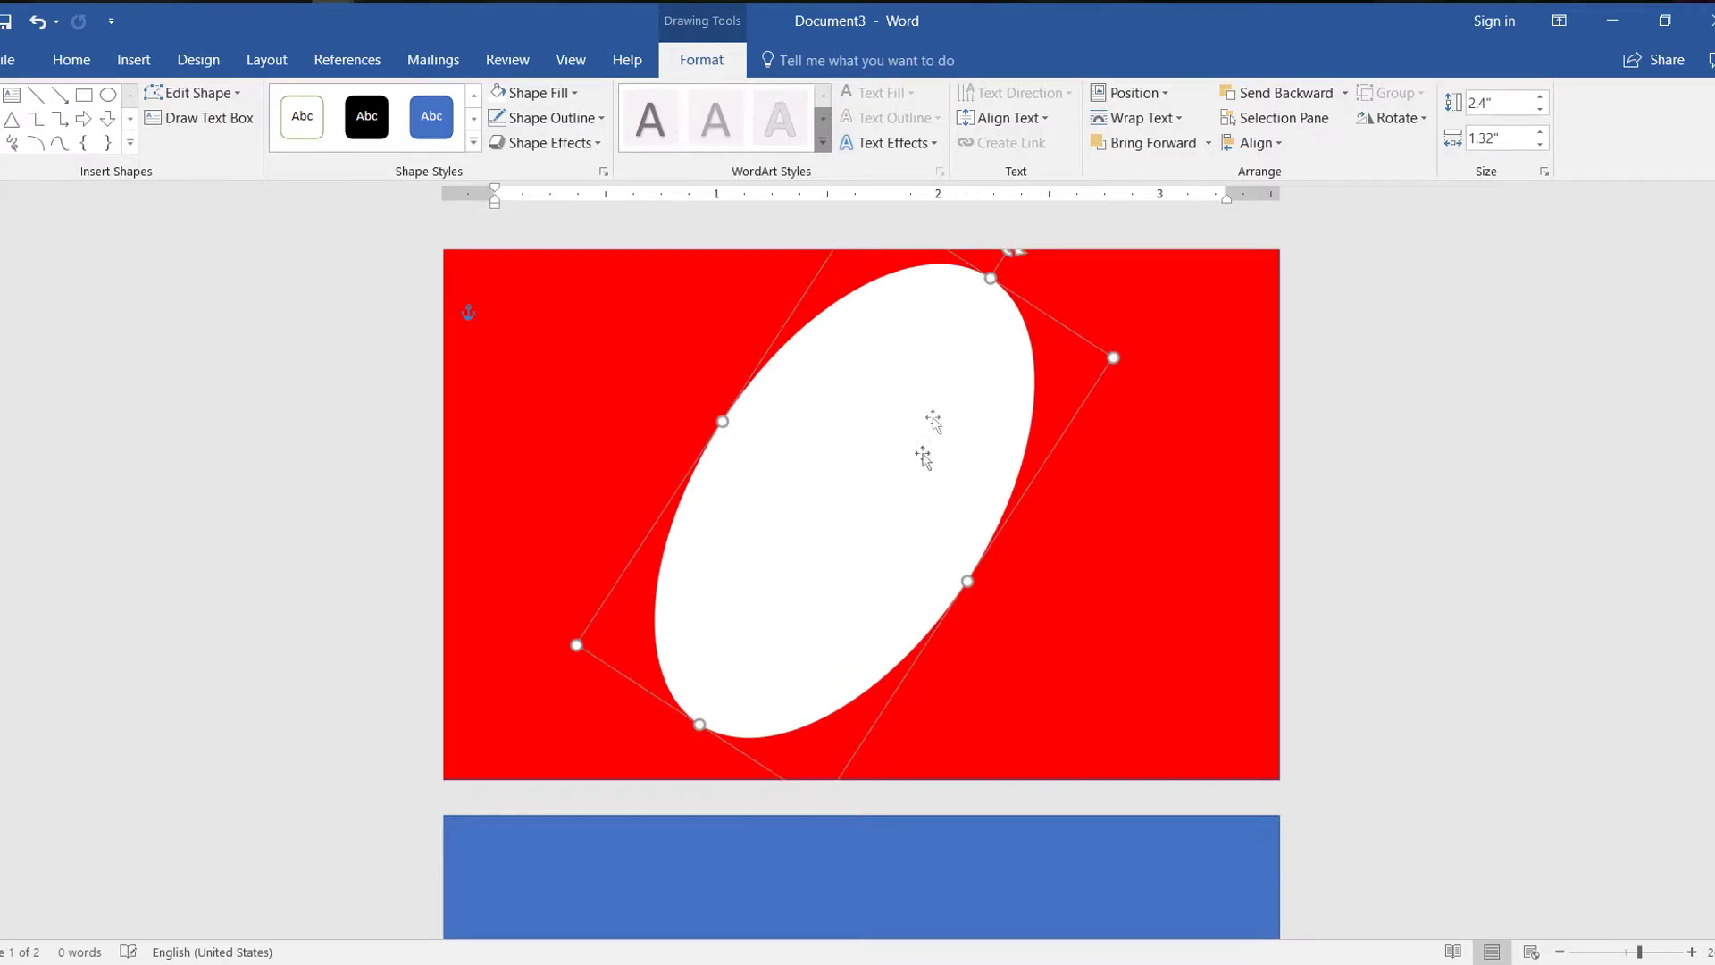
{"action": "left_click_drag", "start_coordinate": [579, 644], "coordinate": [491, 659]}
{"action": "left_click_drag", "start_coordinate": [682, 647], "coordinate": [740, 632]}
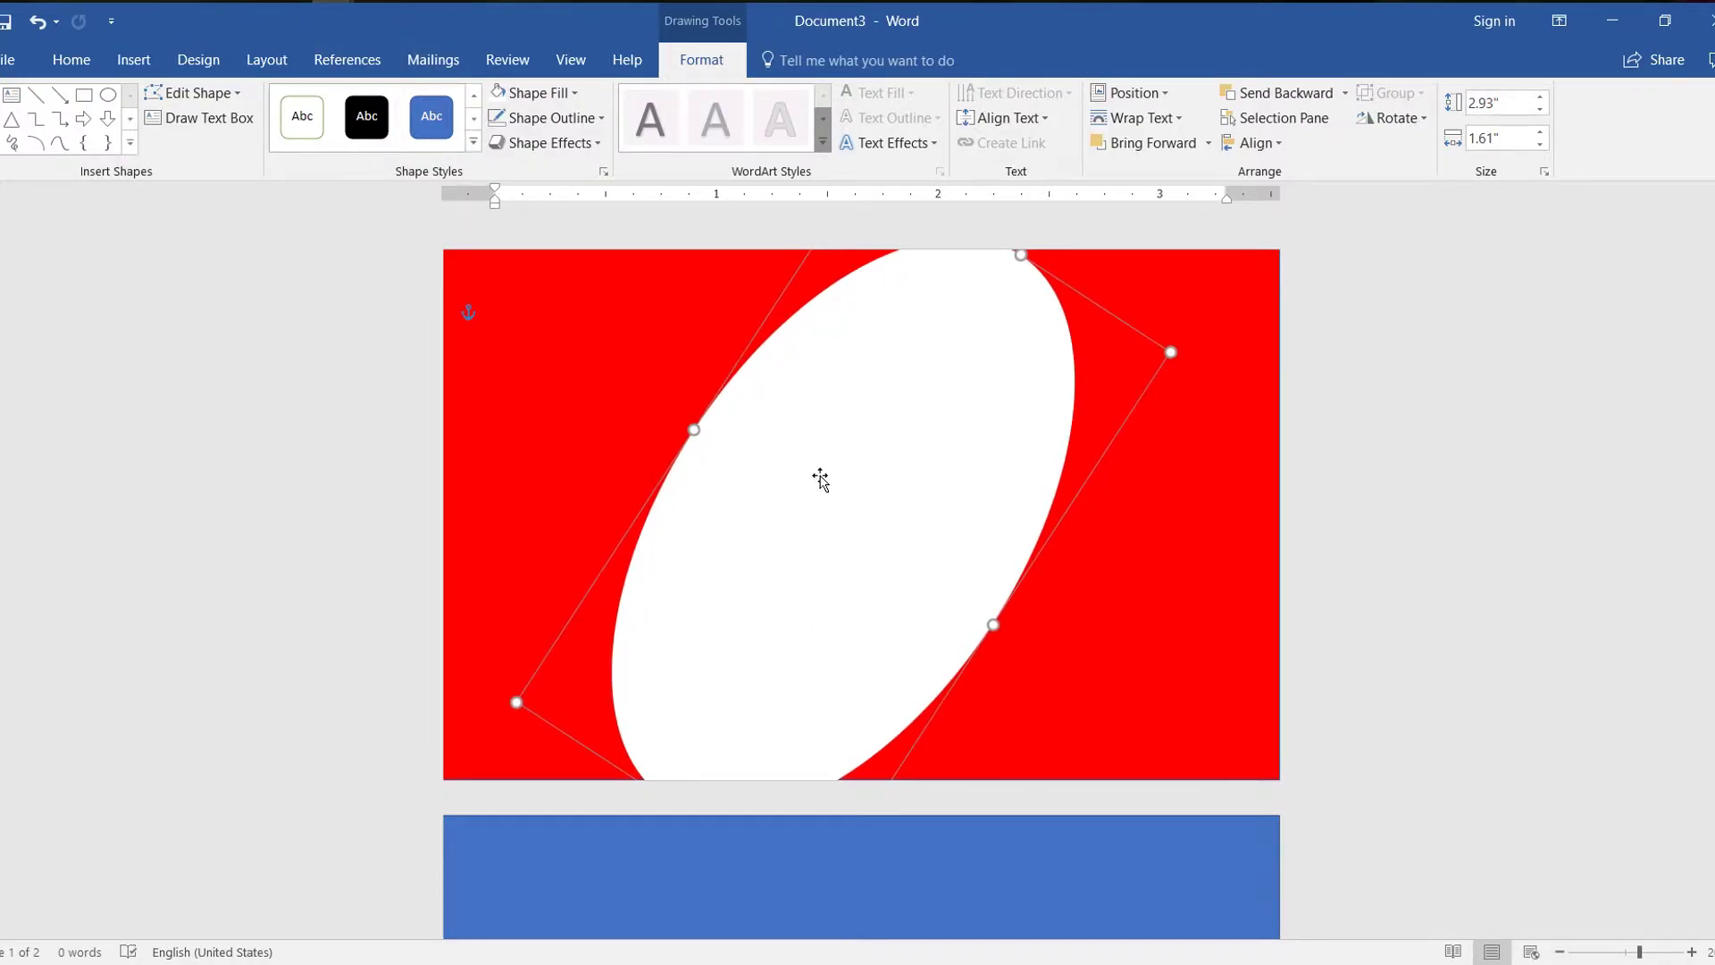
Duplicate the tilted white oval, offset down and to the right, and fill the copy with standard red
{"action": "left_click_drag", "start_coordinate": [827, 485], "coordinate": [900, 540]}
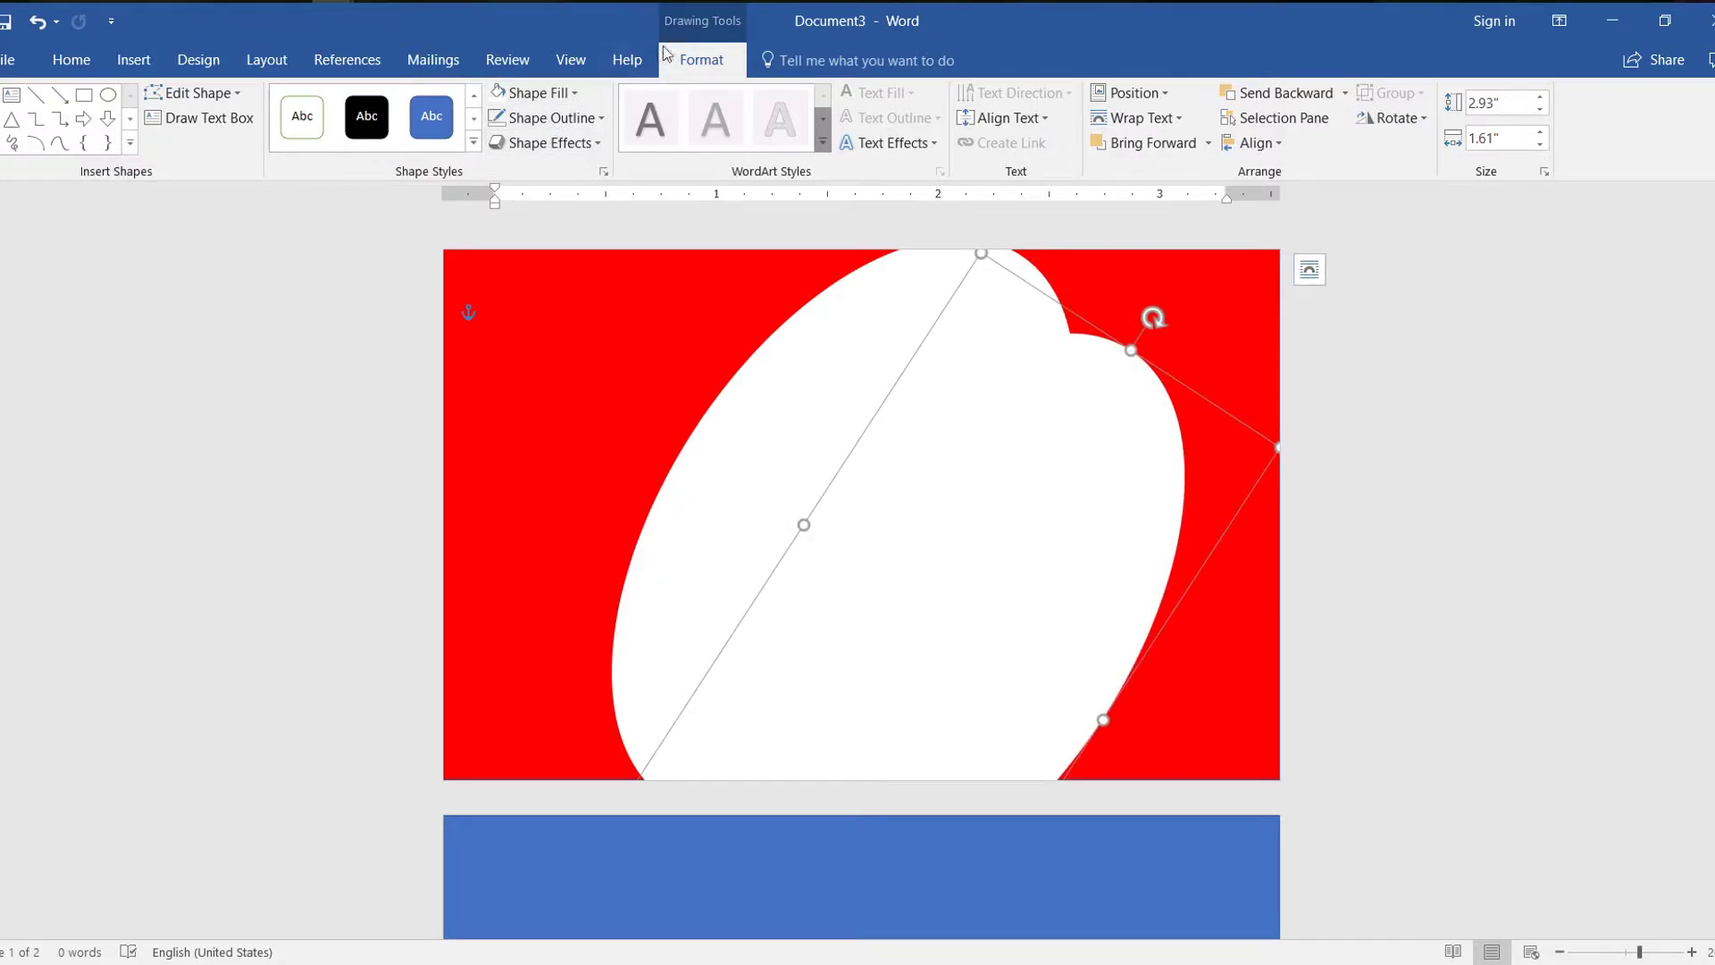
{"action": "left_click", "coordinate": [539, 94]}
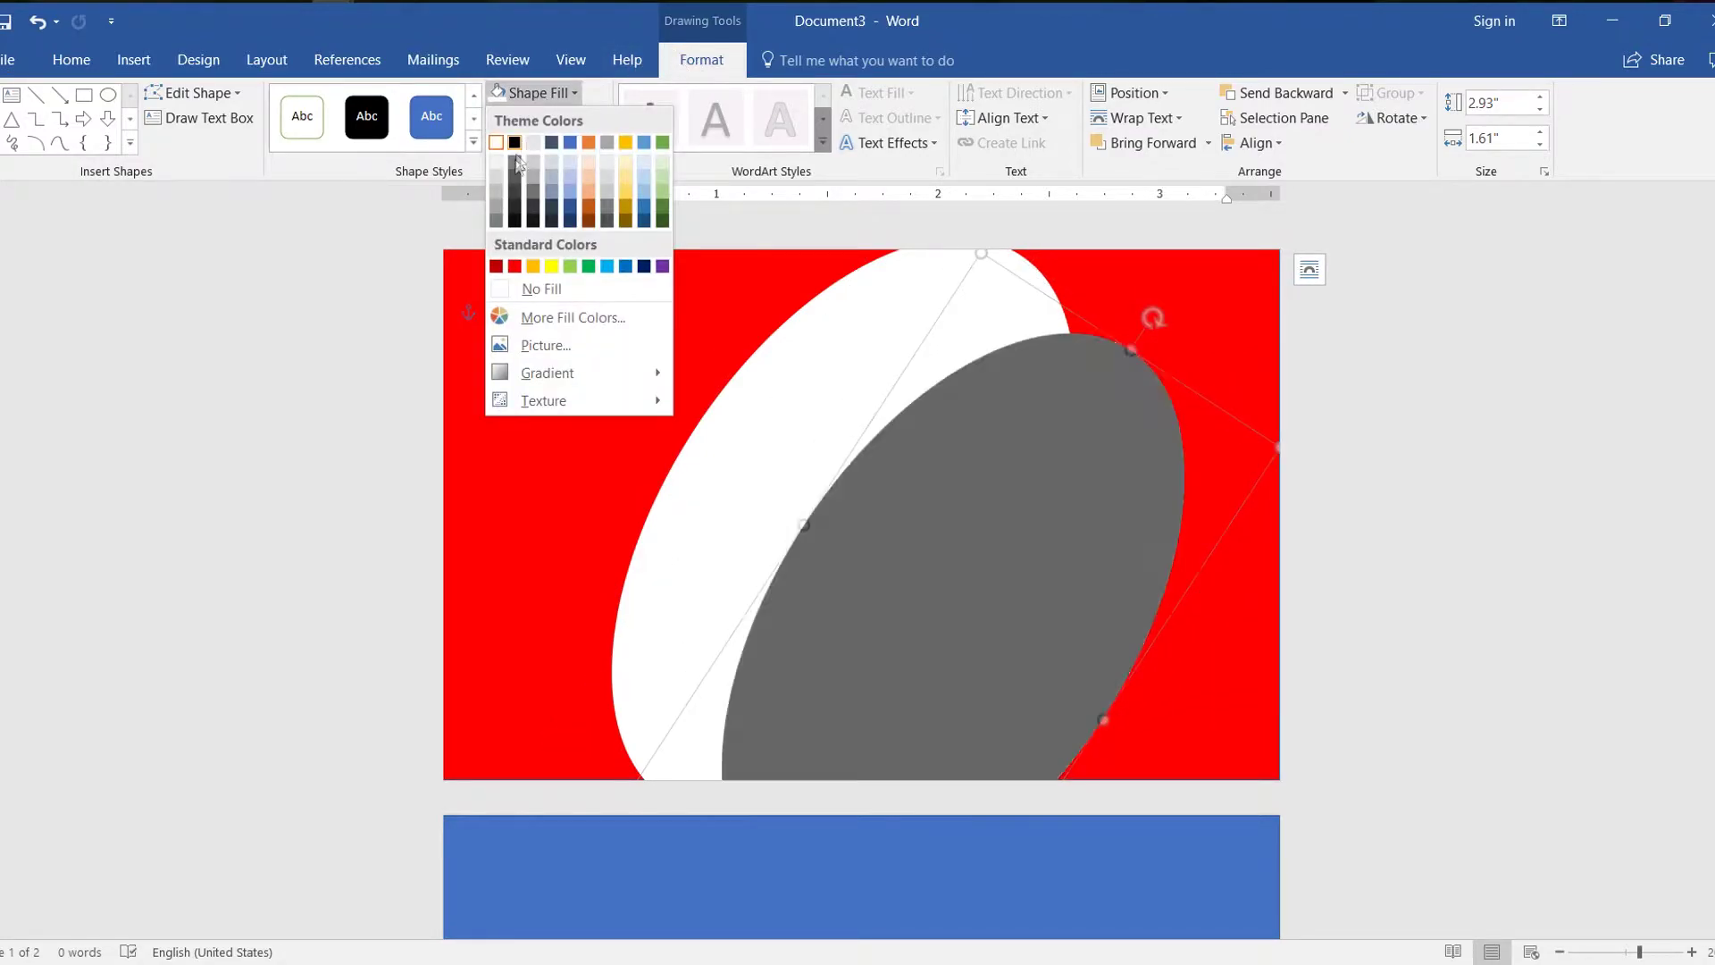
{"action": "left_click", "coordinate": [522, 275]}
Shrink the red oval to about 2.7" by 1.48" and place it inside the white oval, leaving a thin white ring
{"action": "left_click_drag", "start_coordinate": [1061, 585], "coordinate": [870, 563]}
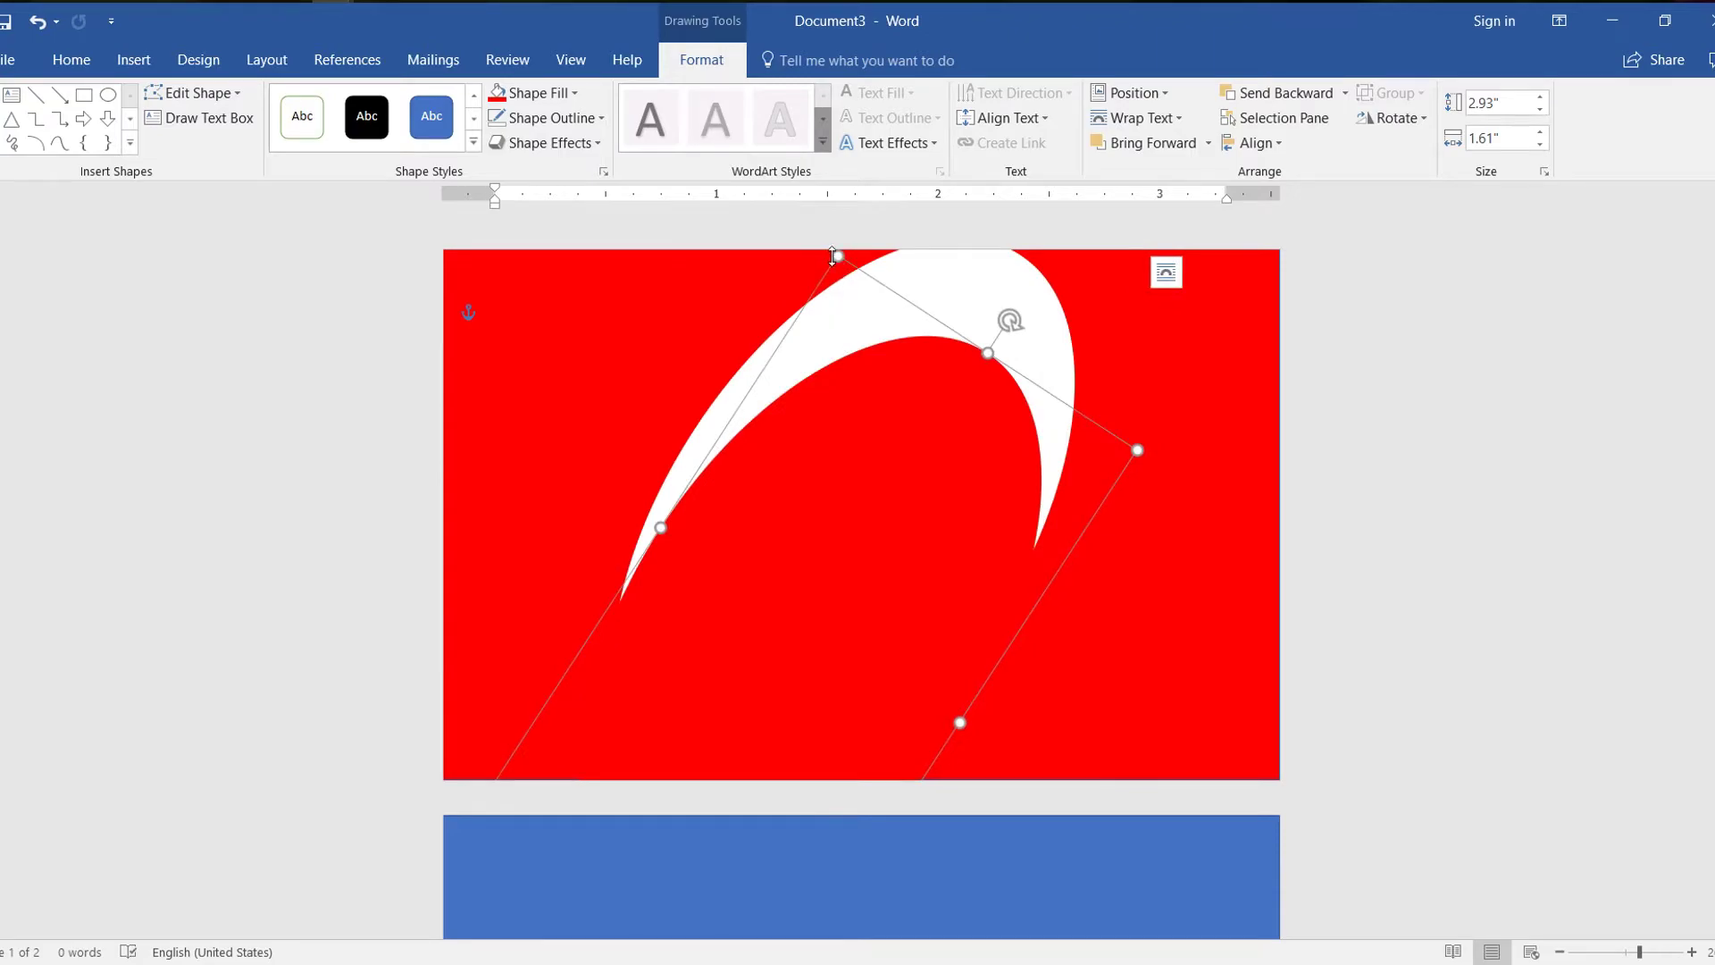
{"action": "left_click_drag", "start_coordinate": [839, 253], "coordinate": [833, 311]}
{"action": "left_click_drag", "start_coordinate": [844, 545], "coordinate": [883, 417]}
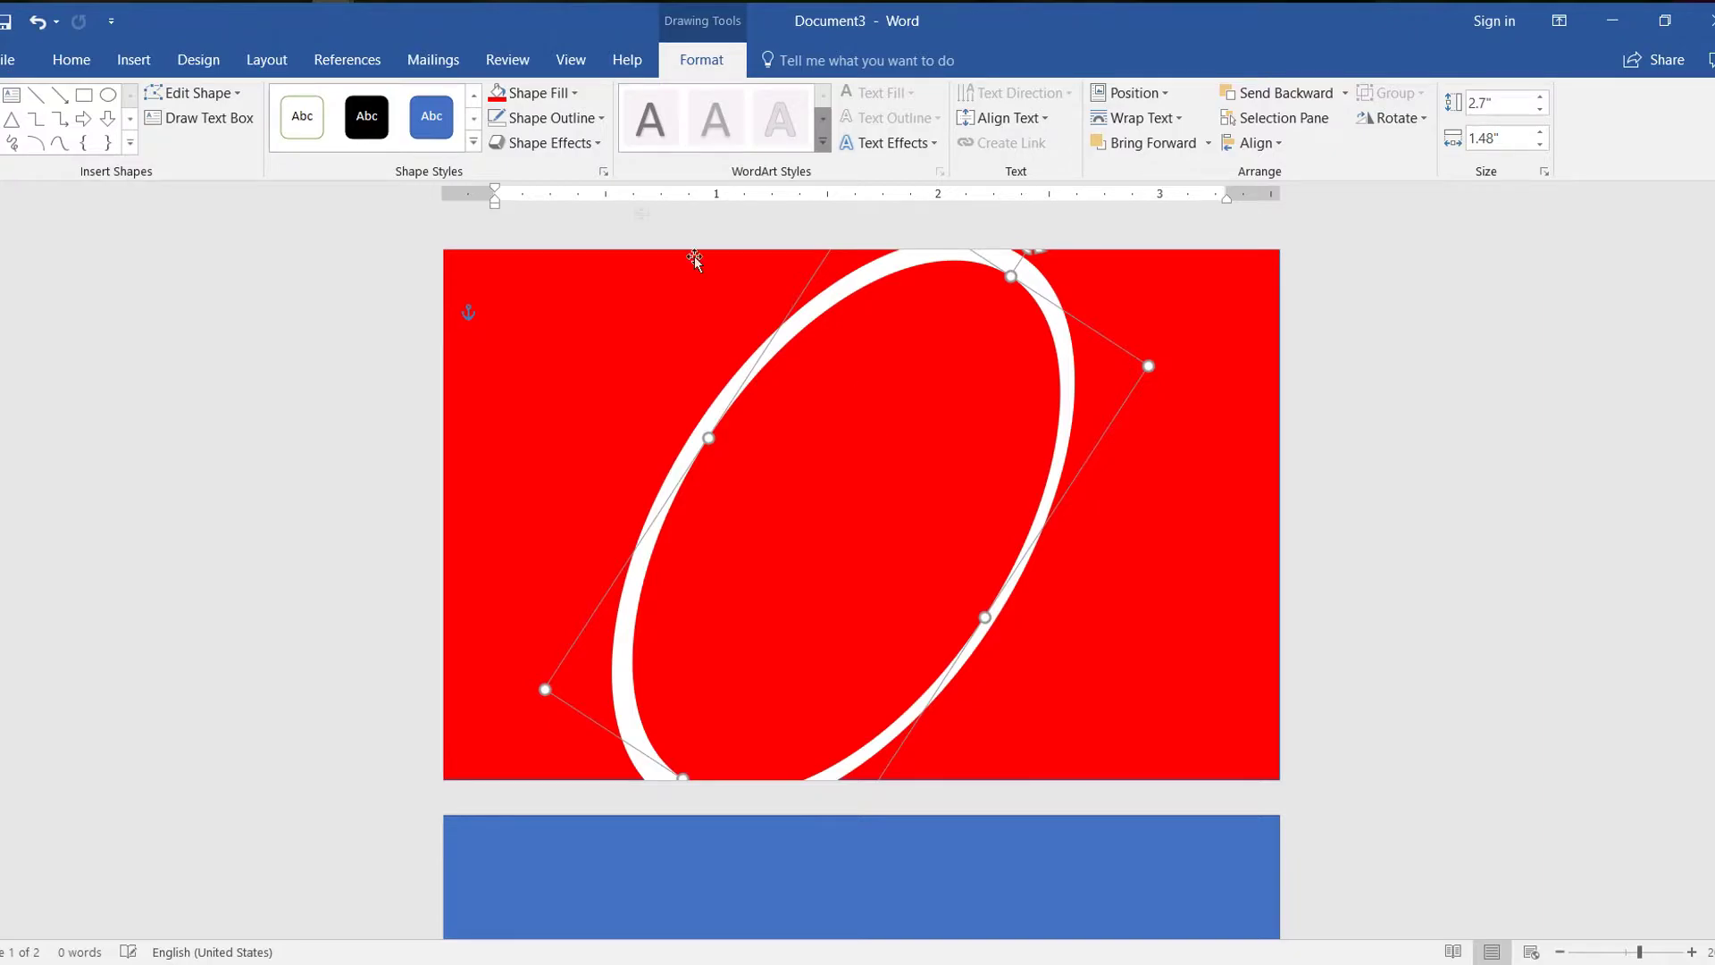
Check the sample card in Name card me again, and shift the red oval slightly left inside the white one
{"action": "left_click", "coordinate": [211, 98]}
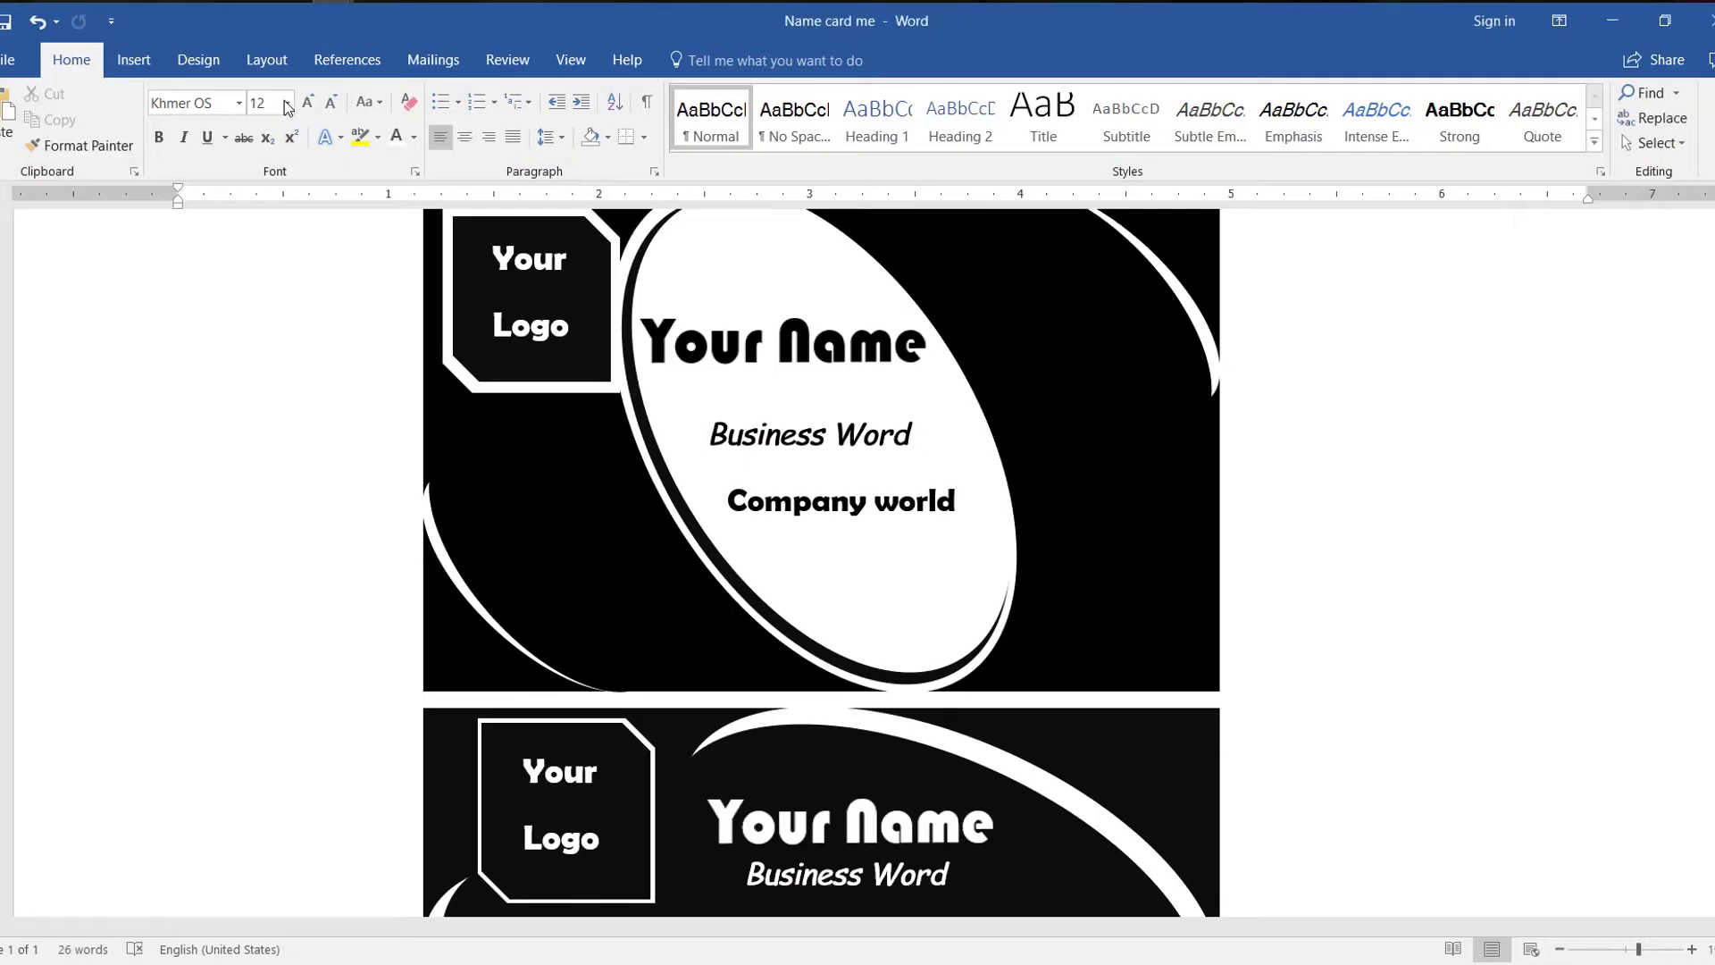
{"action": "scroll", "coordinate": [765, 334], "scroll_direction": "up", "scroll_amount": 3}
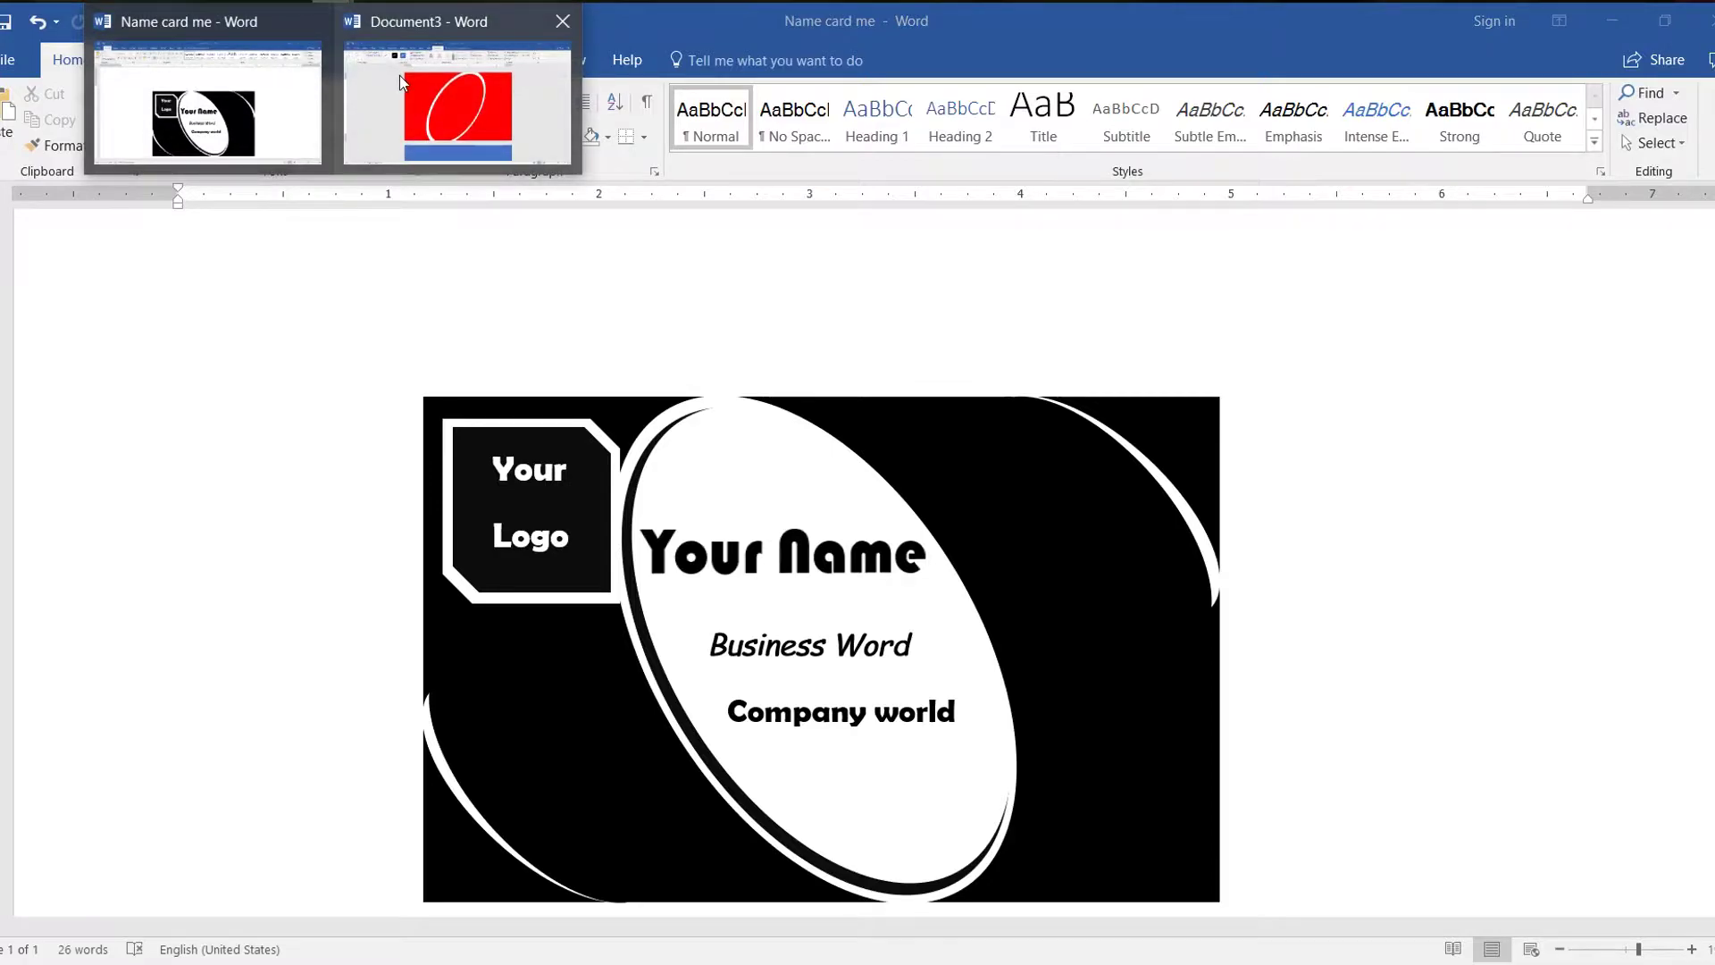
{"action": "left_click", "coordinate": [456, 107]}
{"action": "mouse_move", "coordinate": [890, 516]}
{"action": "left_mouse_down"}
{"action": "mouse_move", "coordinate": [865, 501]}
{"action": "mouse_move", "coordinate": [877, 509]}
{"action": "left_mouse_up"}
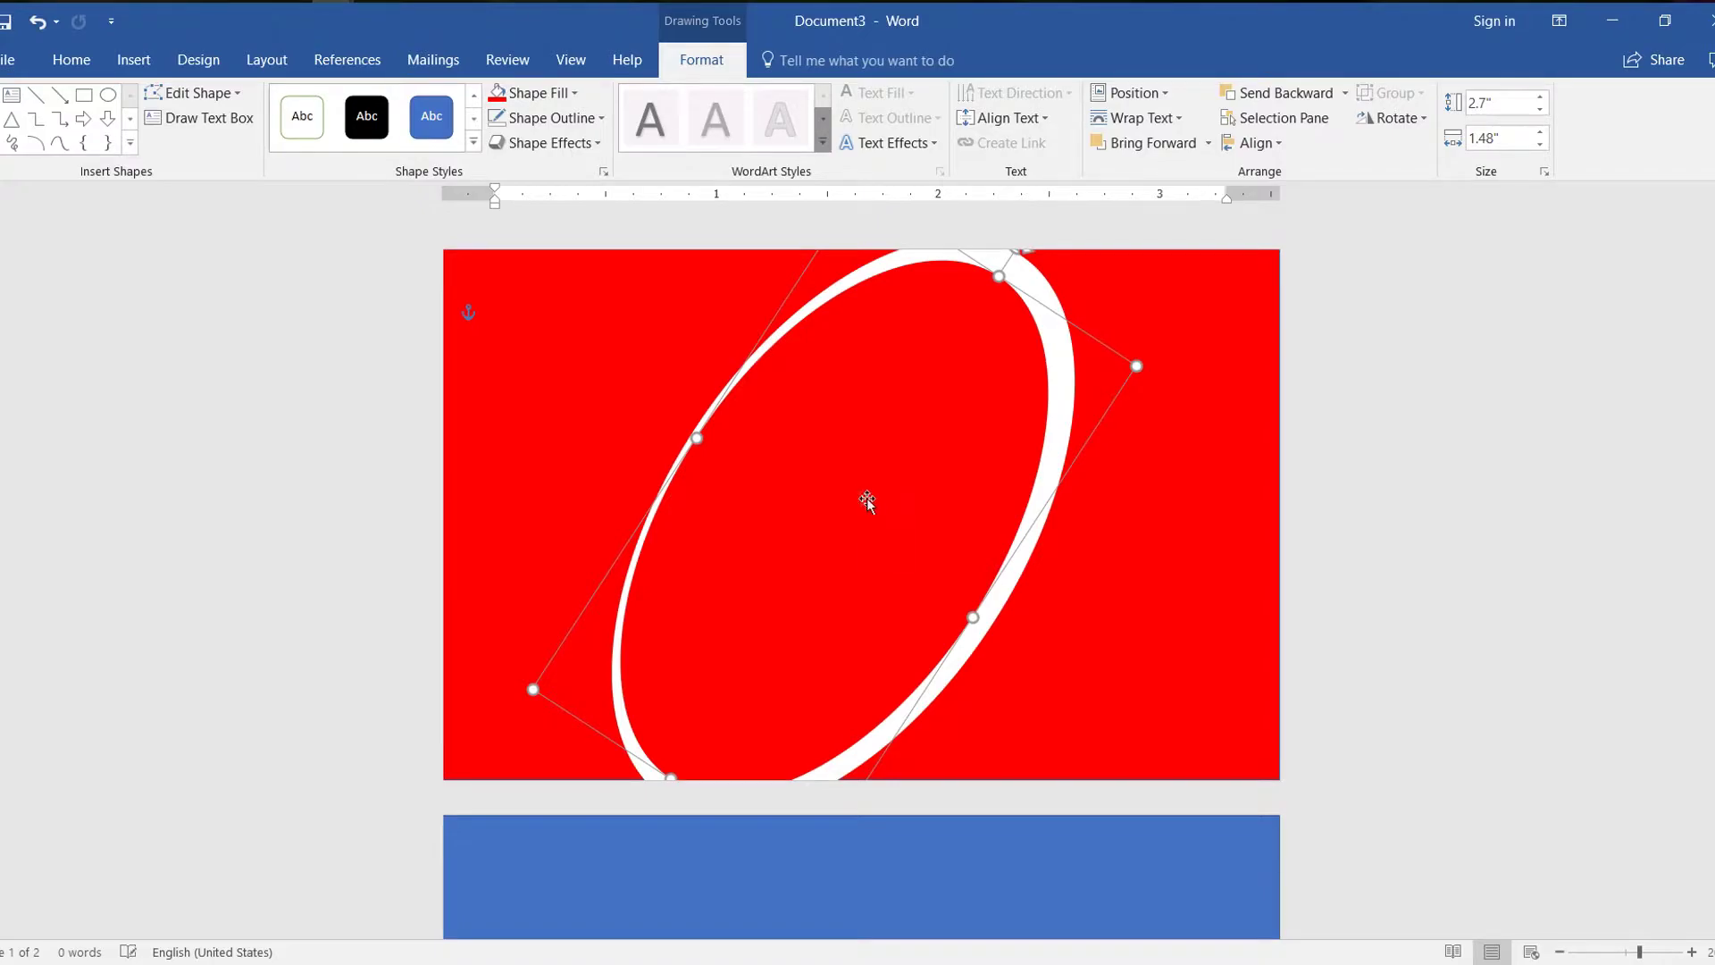
Duplicate the red oval, fill the copy white, and place it inside so a thin red crescent shows along the upper-left edge
{"action": "left_click_drag", "start_coordinate": [857, 486], "coordinate": [942, 554]}
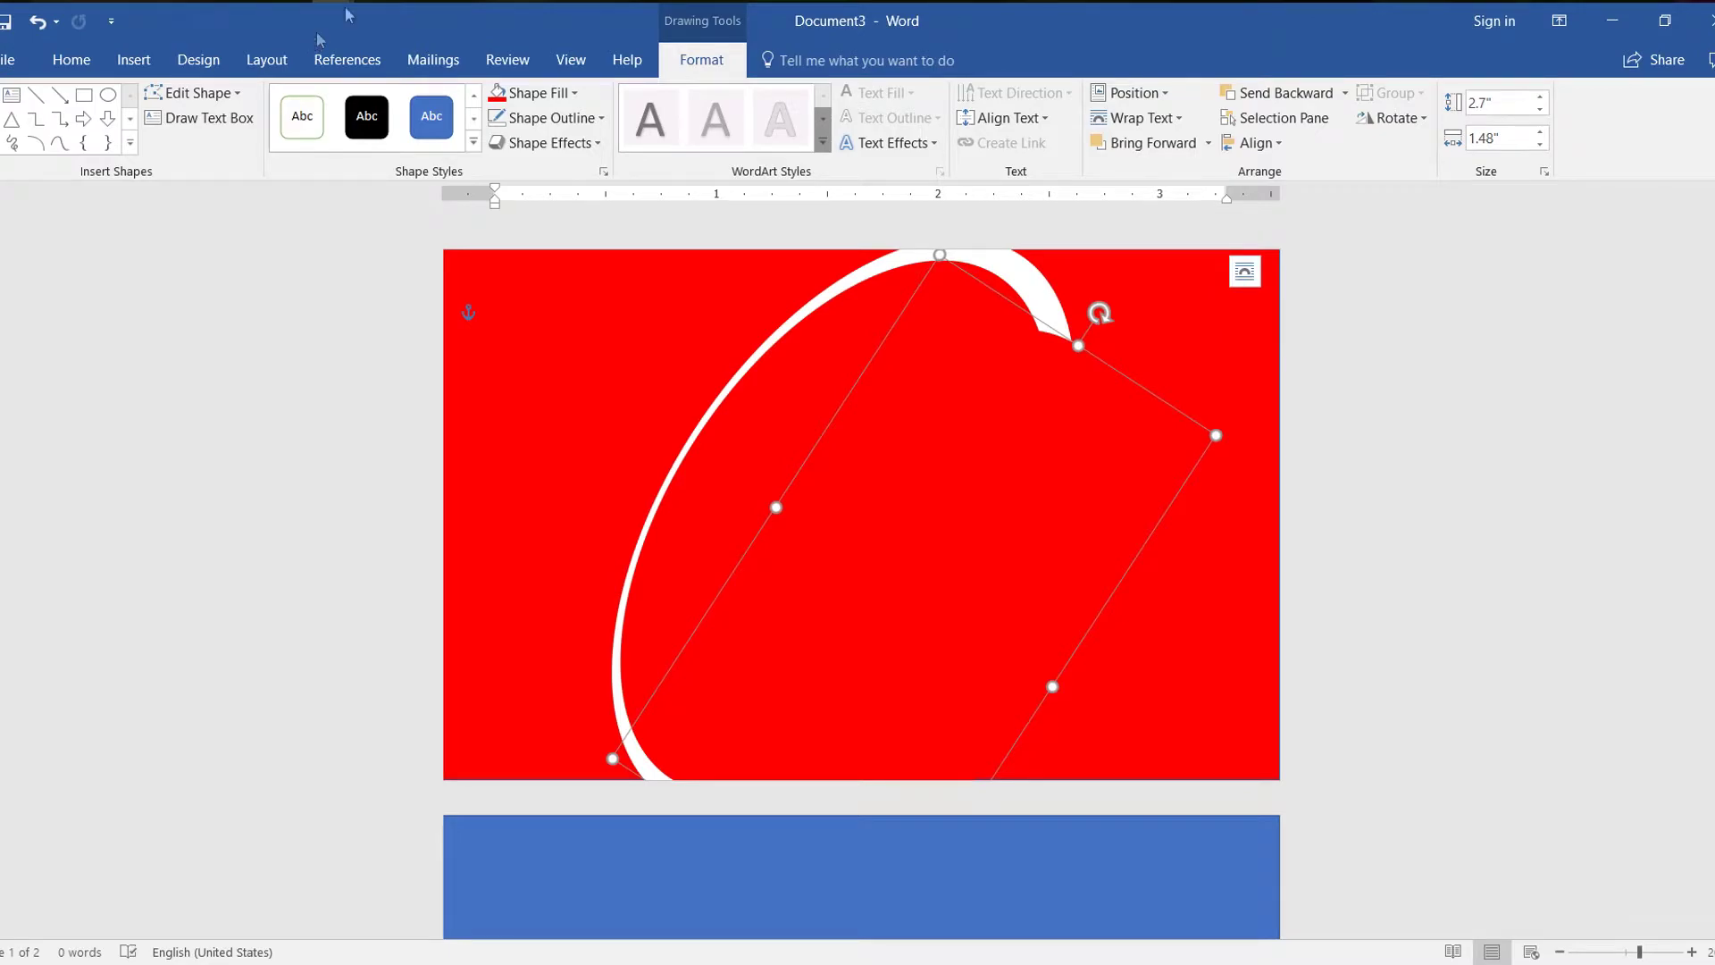
{"action": "left_click", "coordinate": [536, 93]}
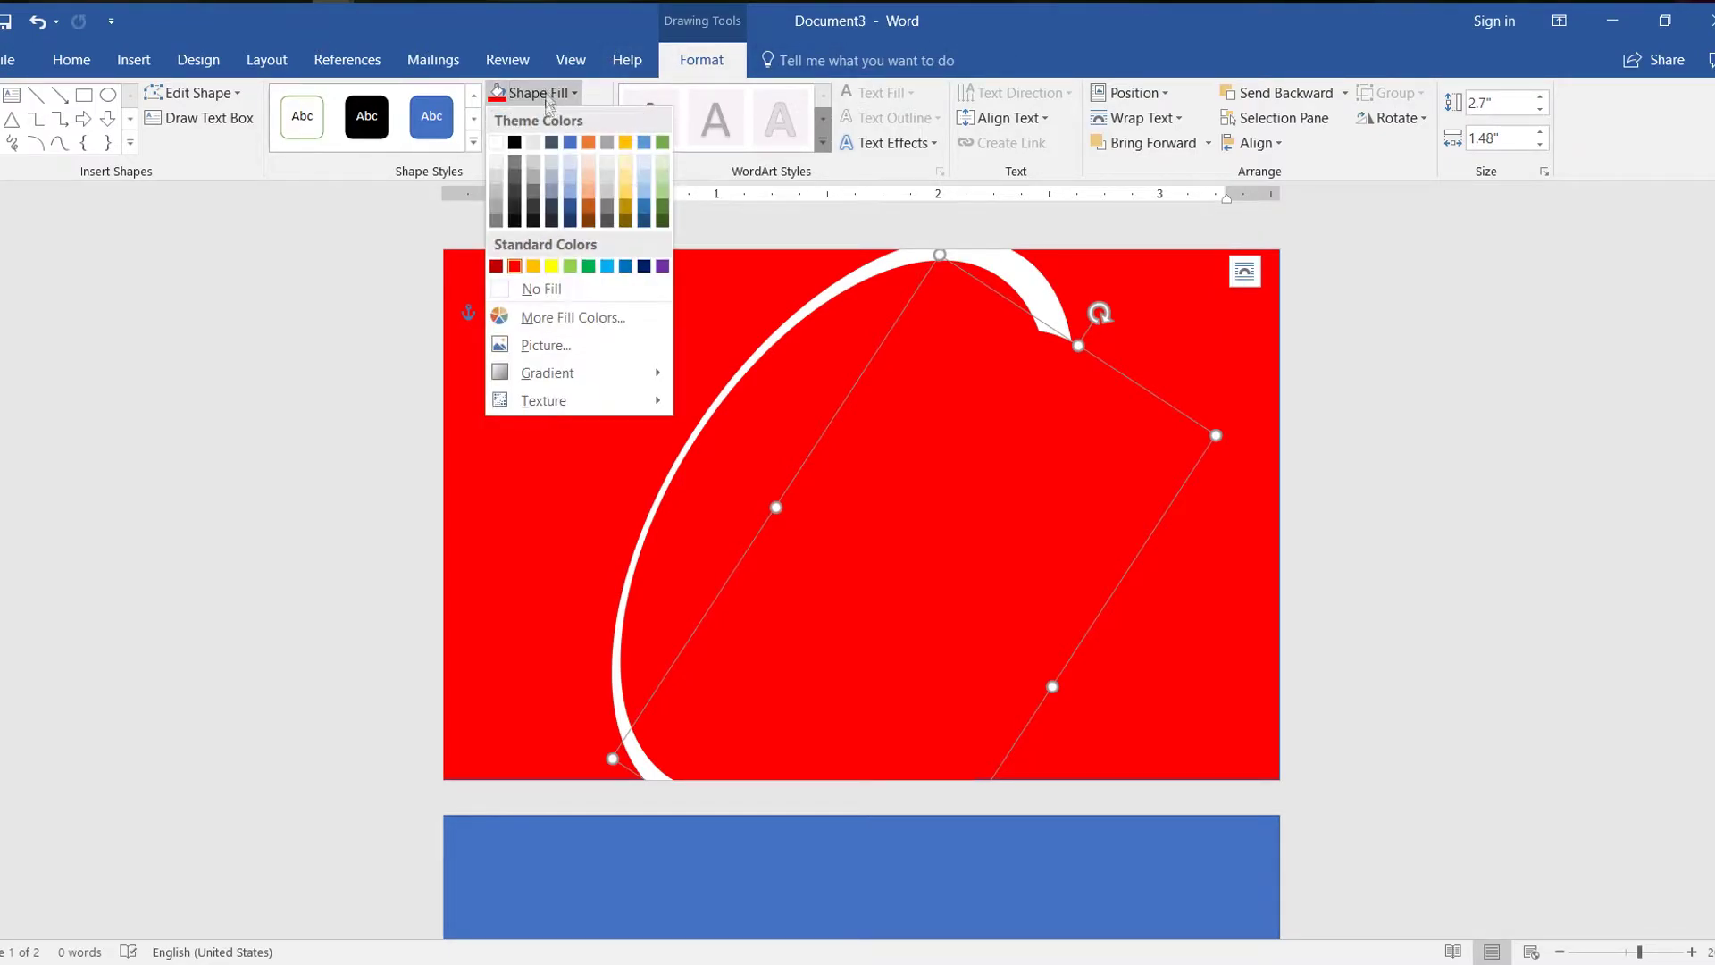
{"action": "left_click", "coordinate": [497, 143]}
{"action": "left_click_drag", "start_coordinate": [925, 477], "coordinate": [853, 421]}
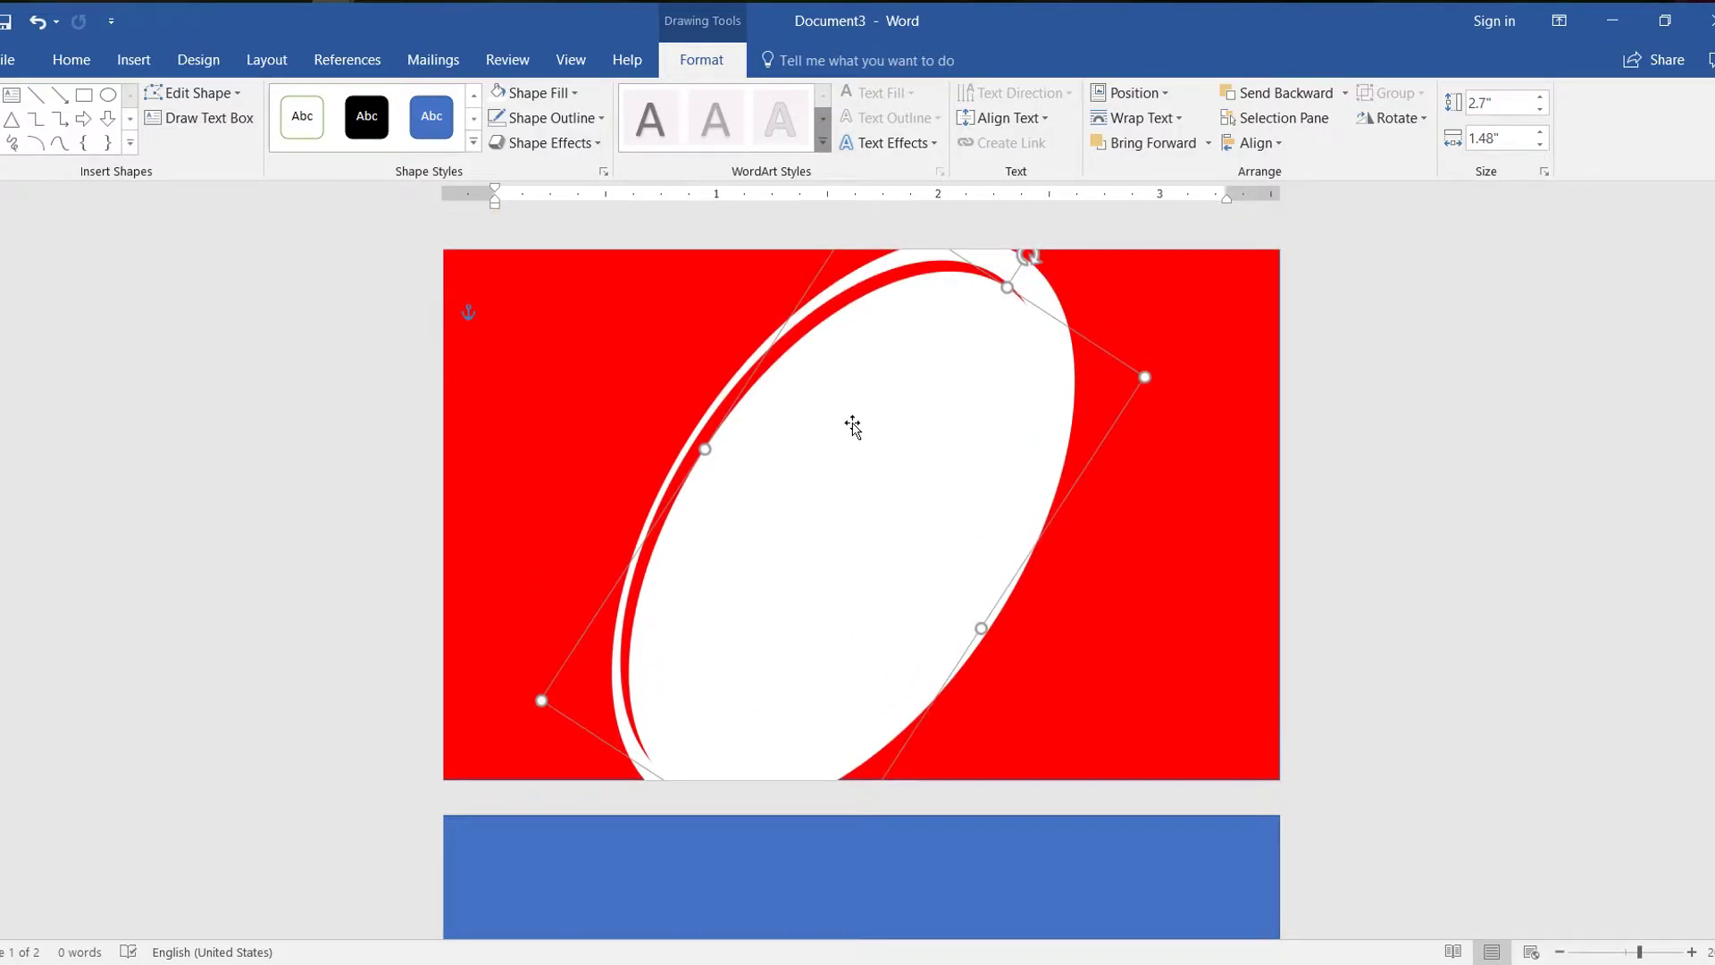
Undo the last small moves of the inner white oval and the red oval beneath it
{"action": "left_click_drag", "start_coordinate": [853, 427], "coordinate": [864, 441]}
{"action": "left_click", "coordinate": [1461, 452]}
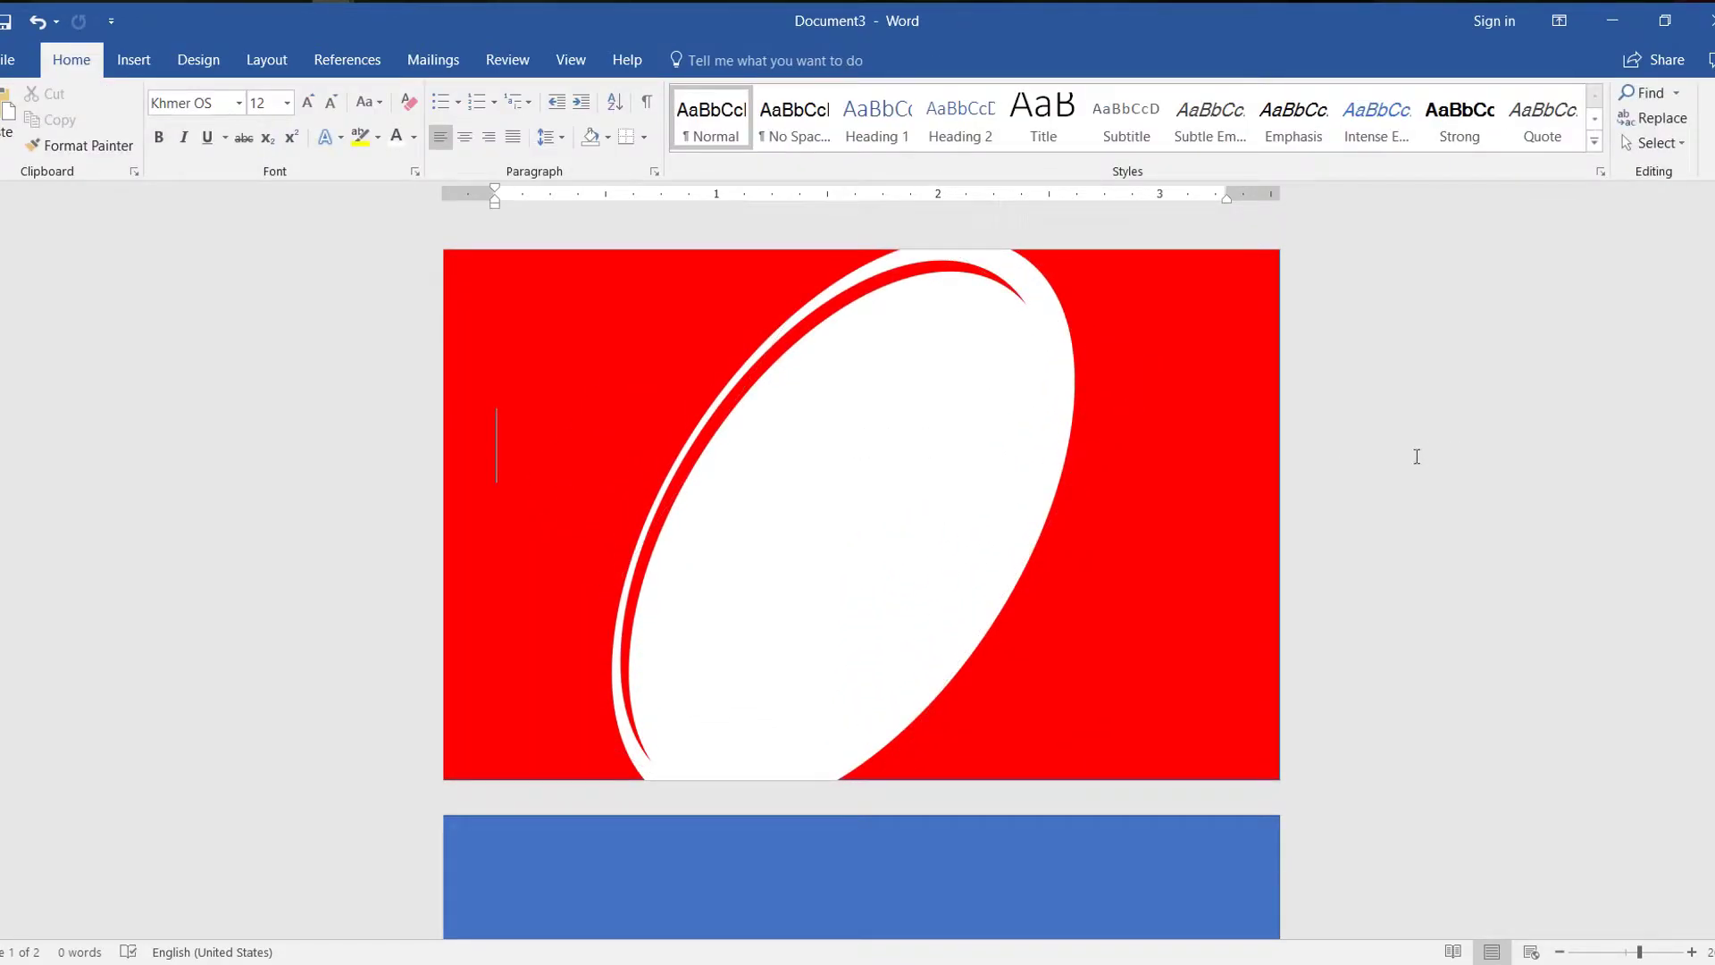
{"action": "left_click", "coordinate": [769, 437]}
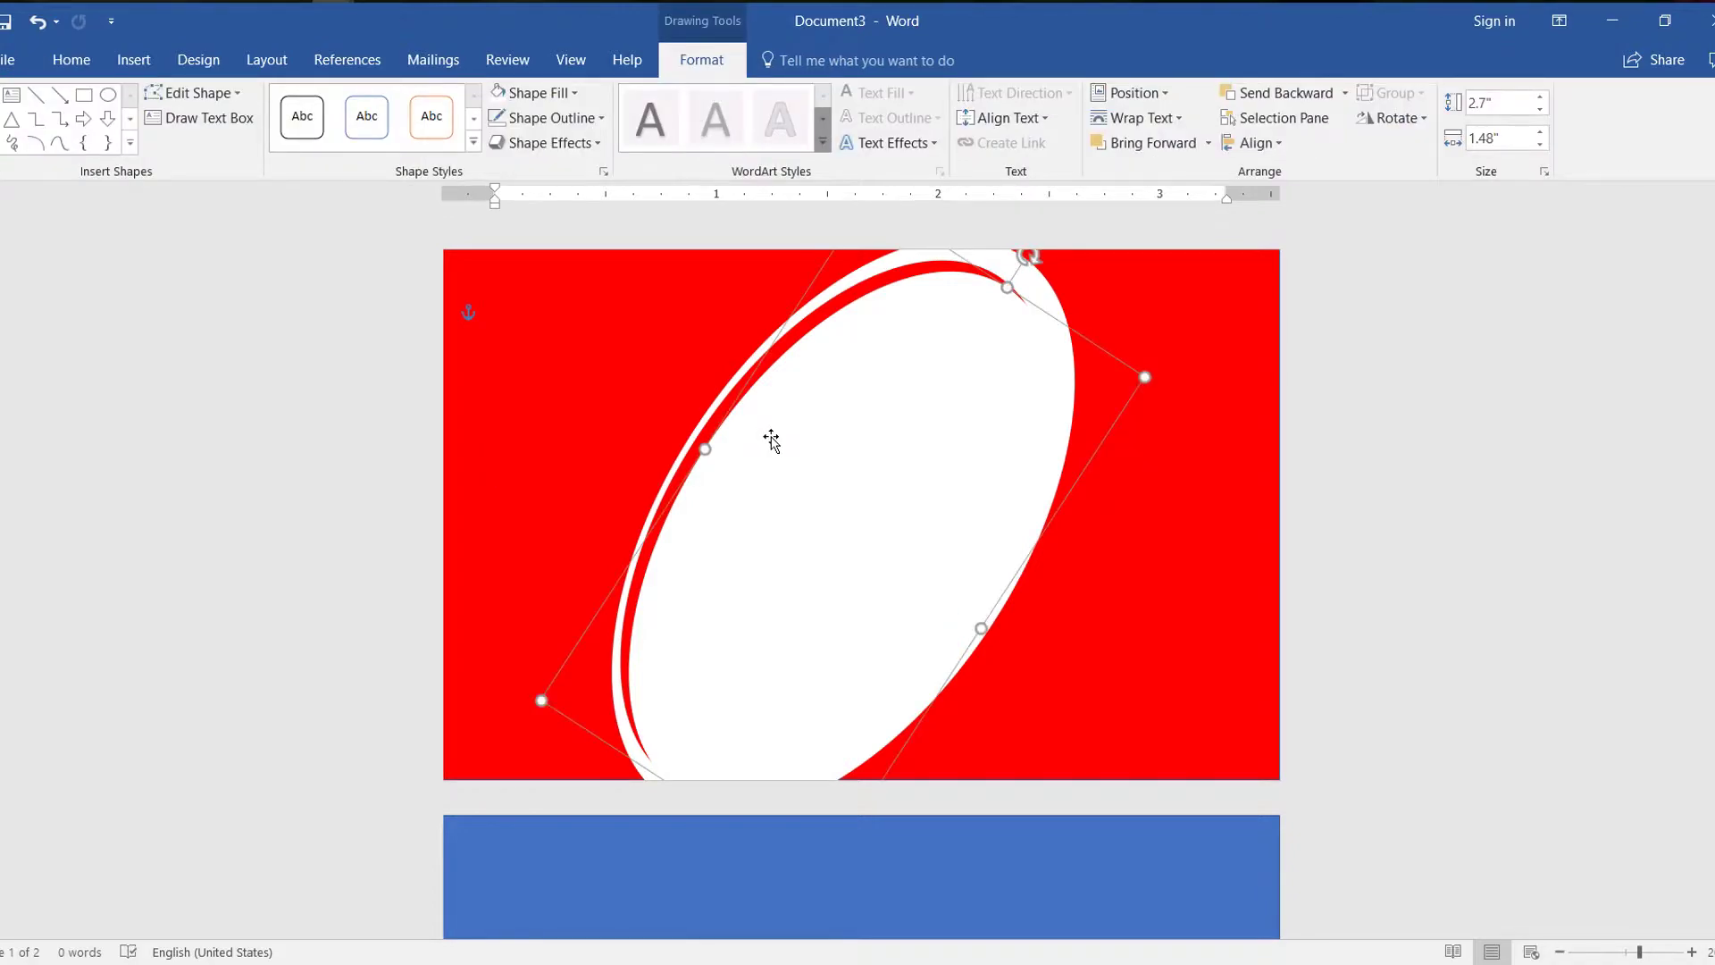
{"action": "key", "text": "ctrl+z"}
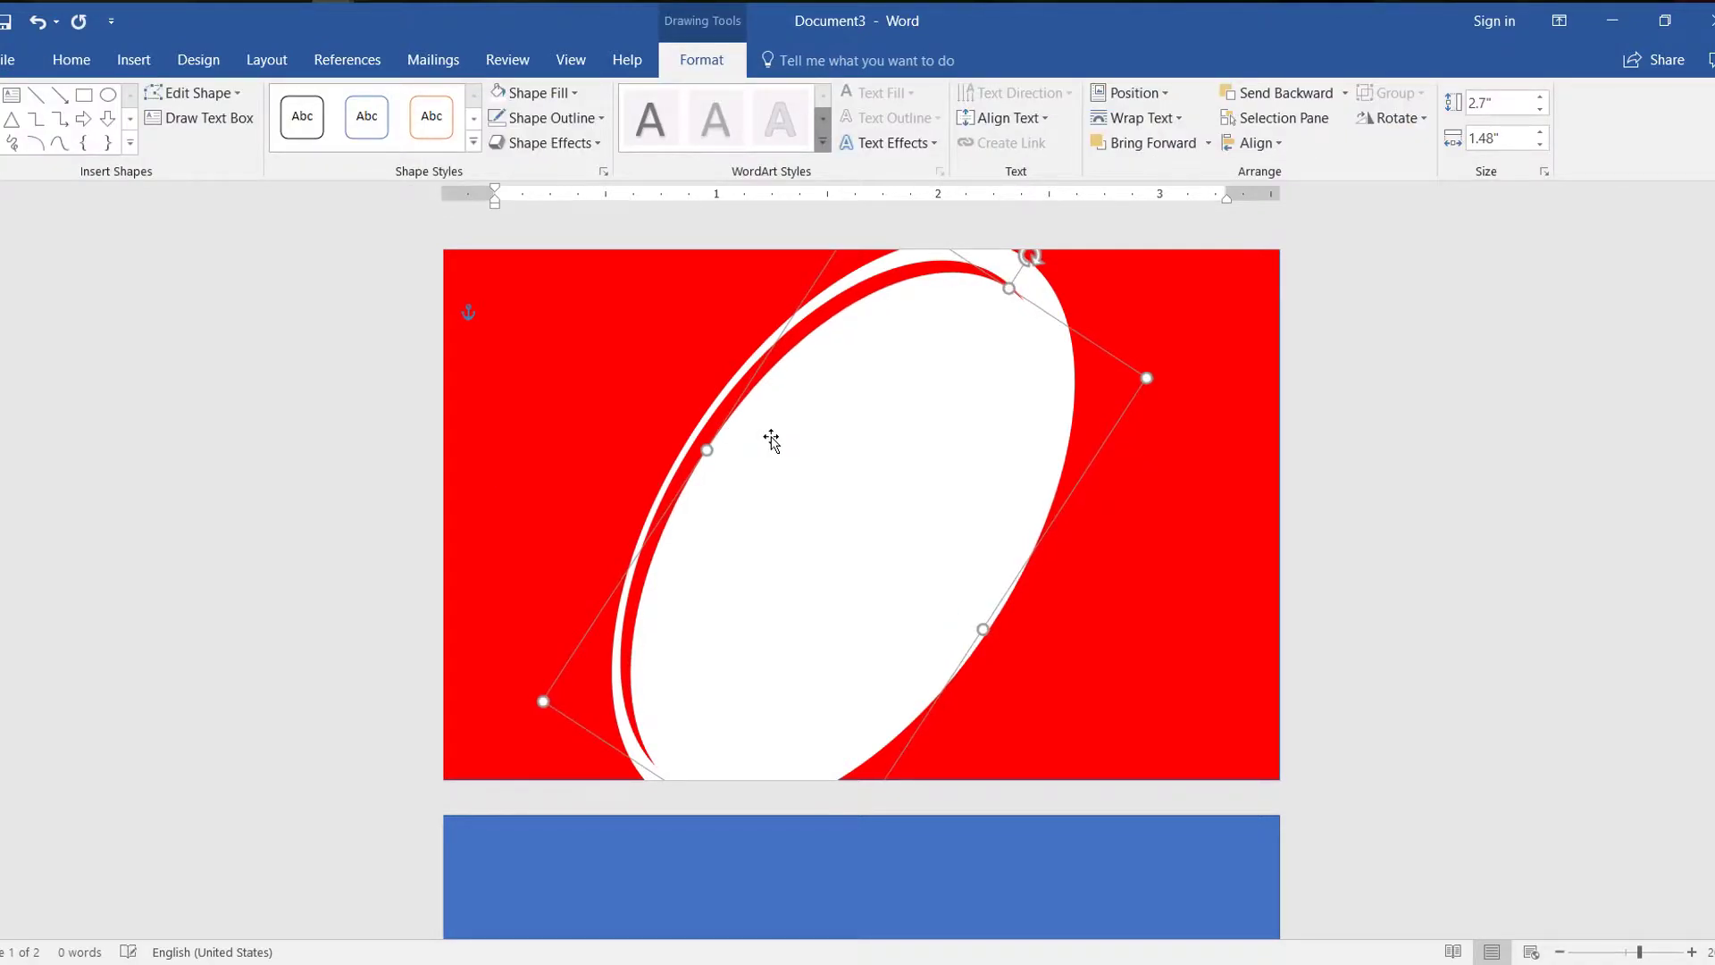
{"action": "key", "text": "ctrl+z"}
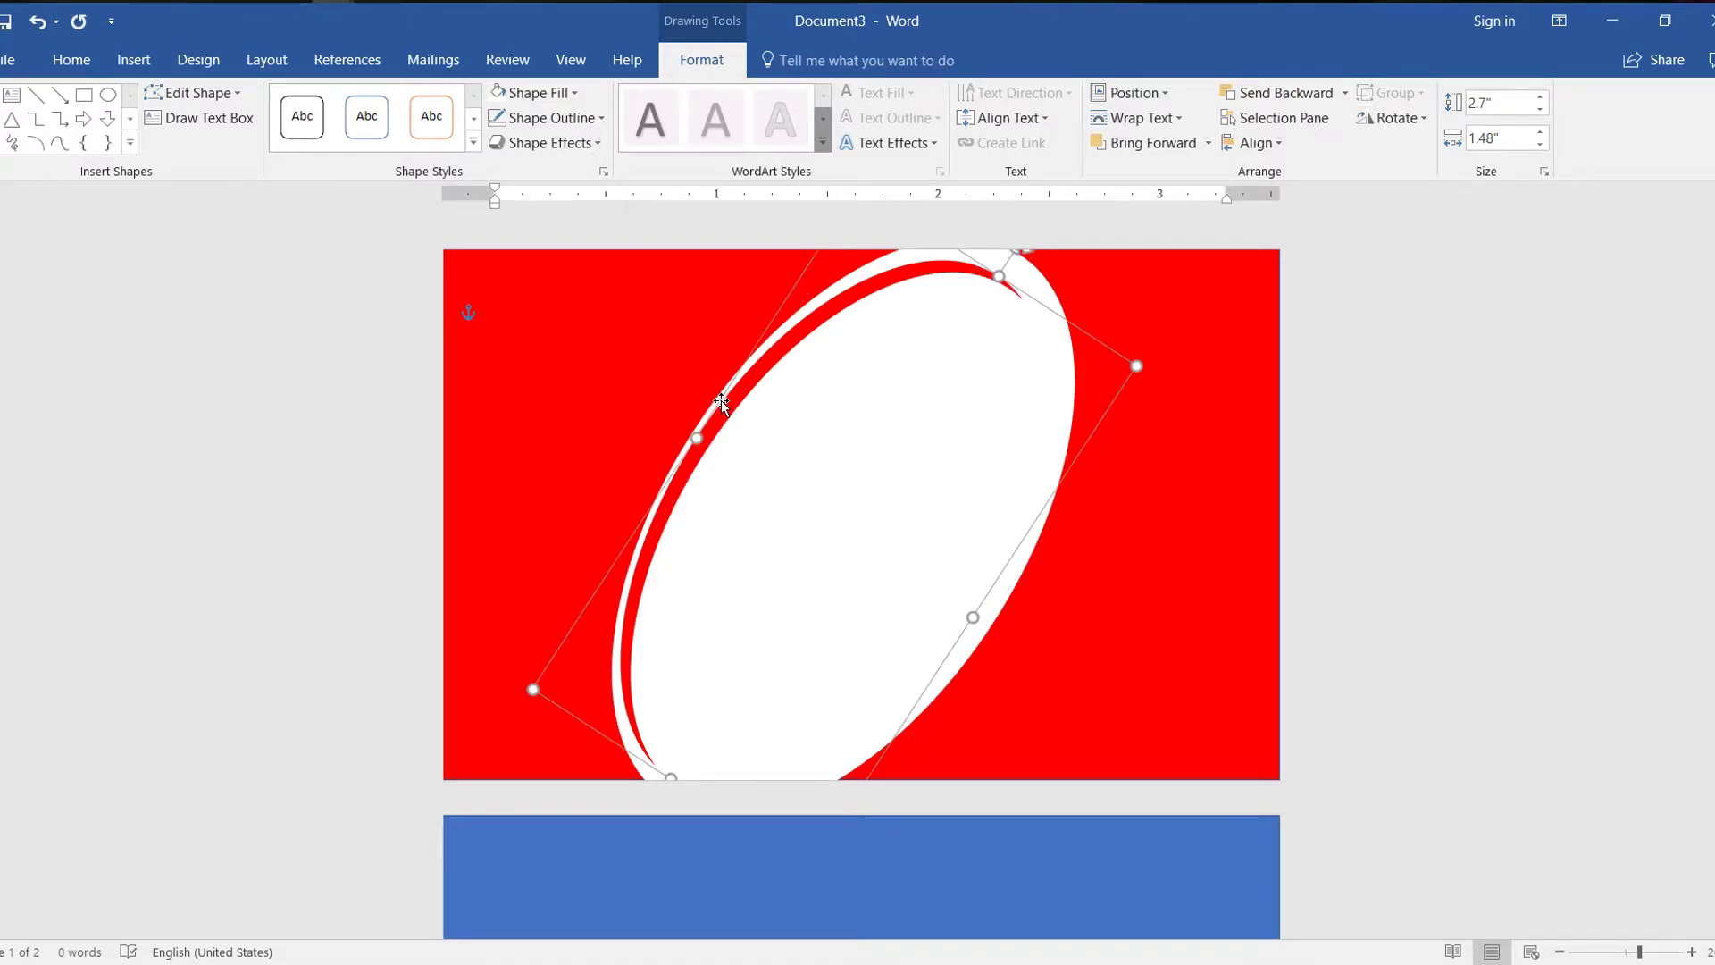
{"action": "left_click", "coordinate": [656, 355]}
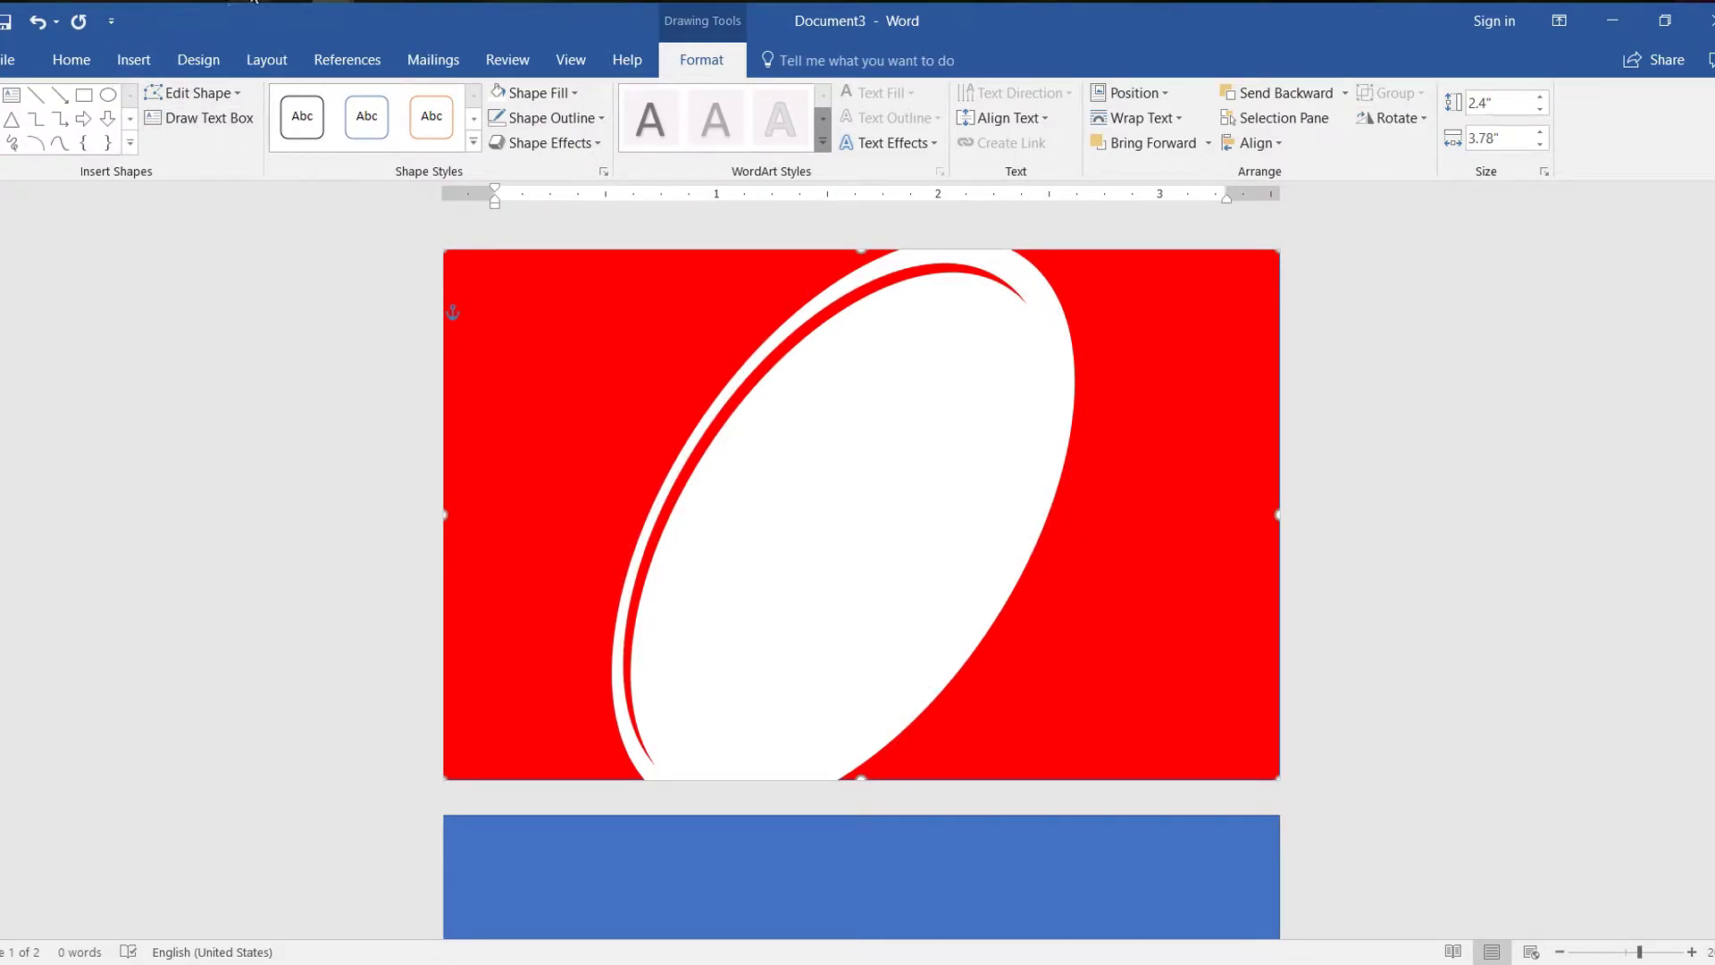
Check the sample in Name card me, and draw a circle about 0.78" by 0.76" in the red card's upper-left corner
{"action": "left_click", "coordinate": [211, 107]}
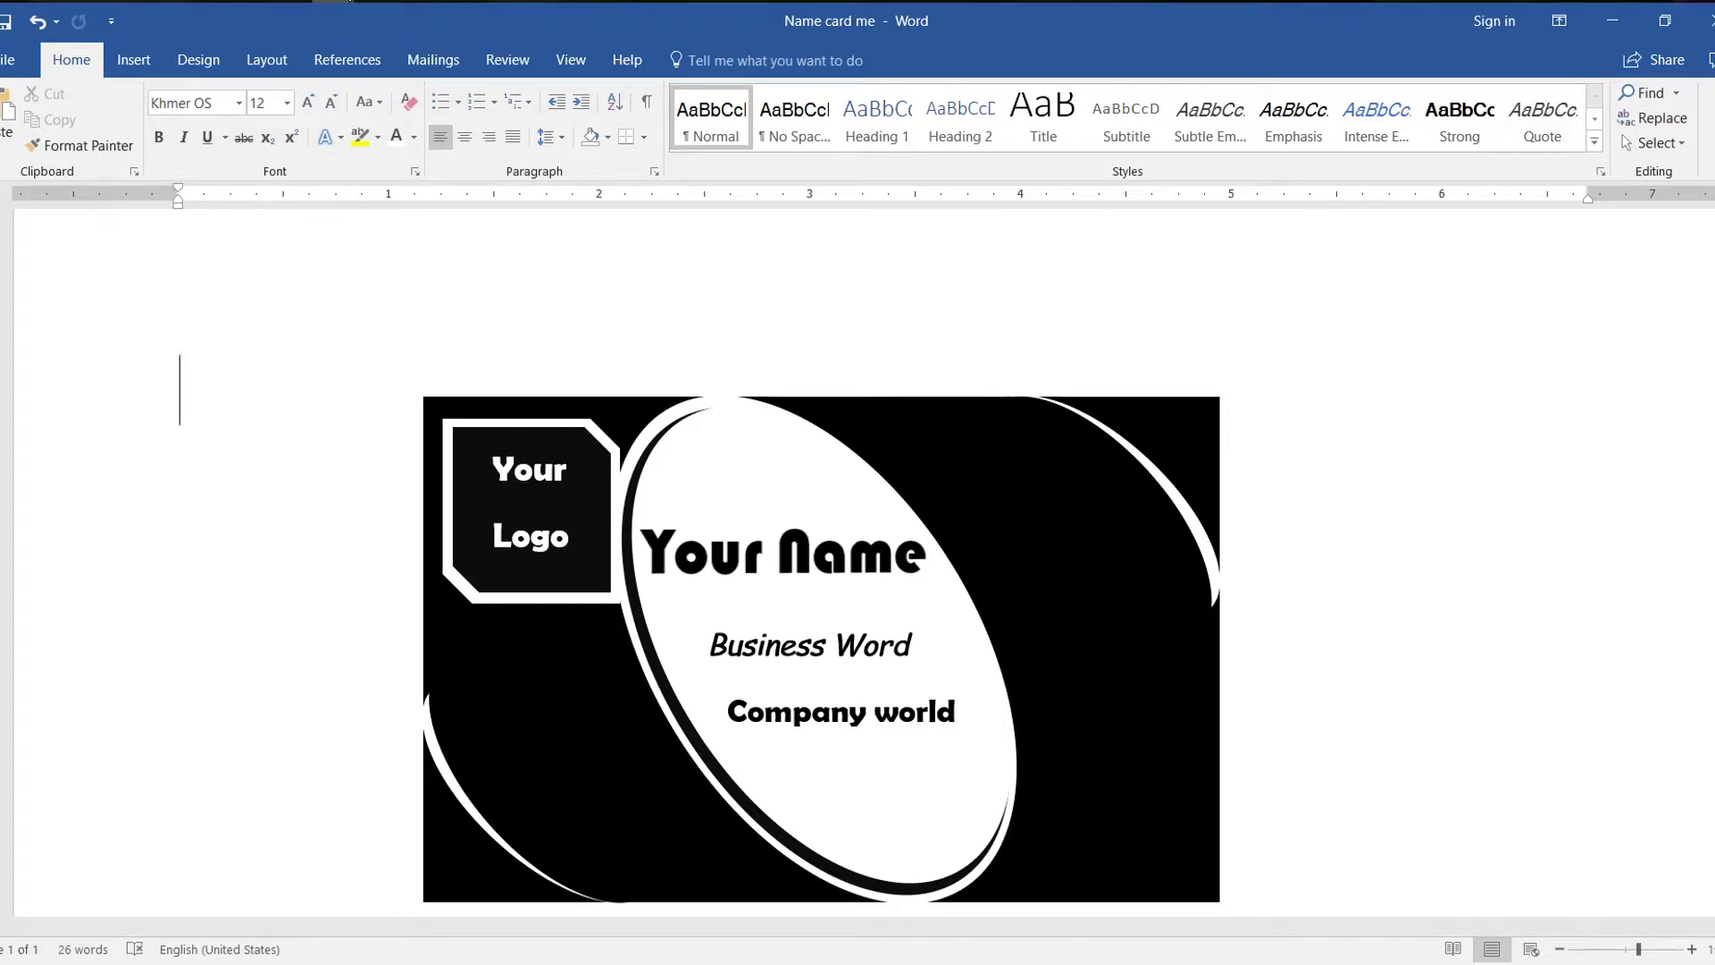
{"action": "mouse_move", "coordinate": [335, 0]}
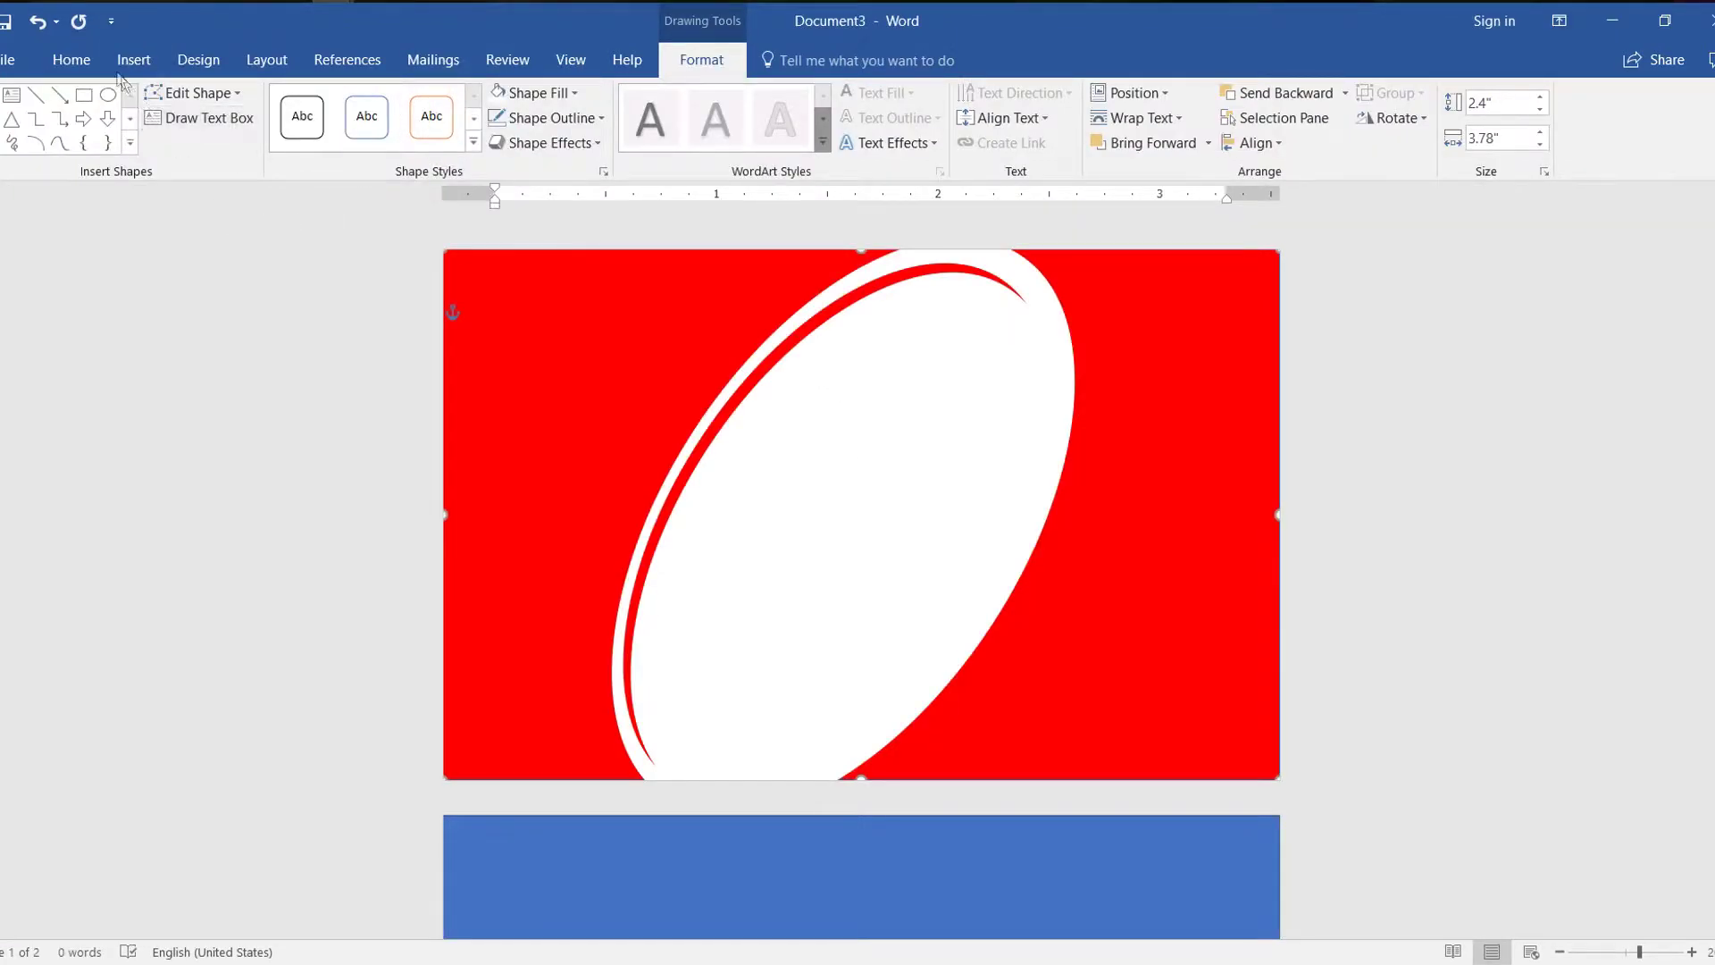
{"action": "left_click", "coordinate": [132, 60]}
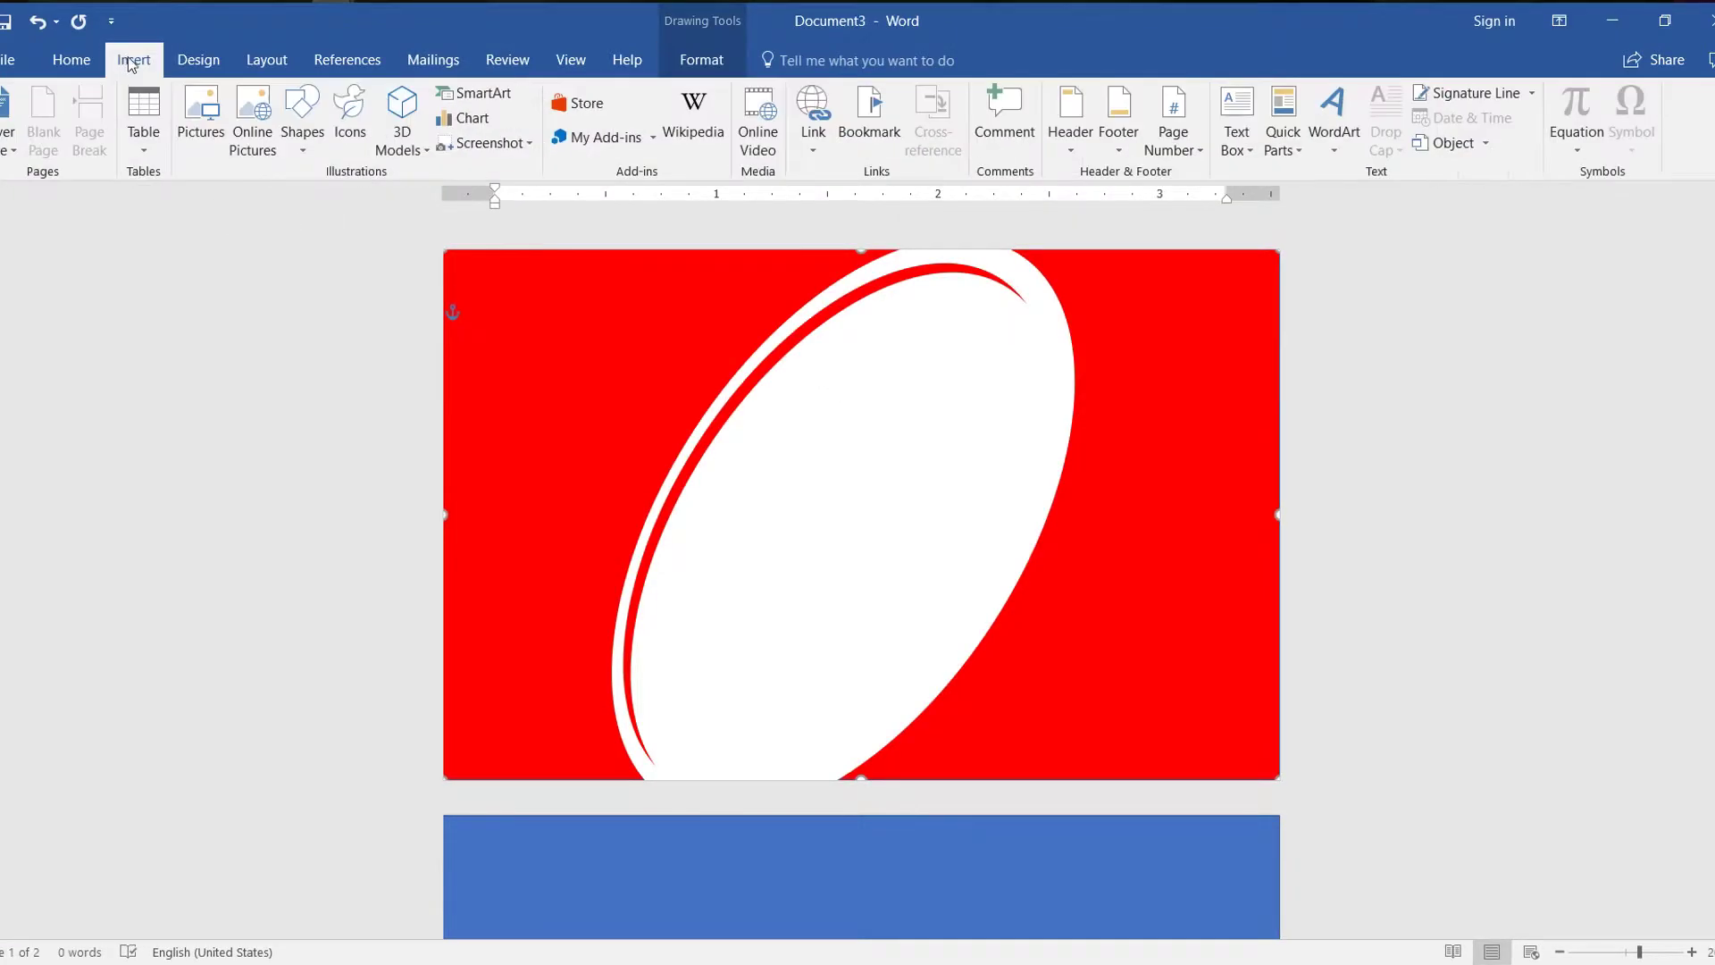
{"action": "left_click", "coordinate": [304, 120]}
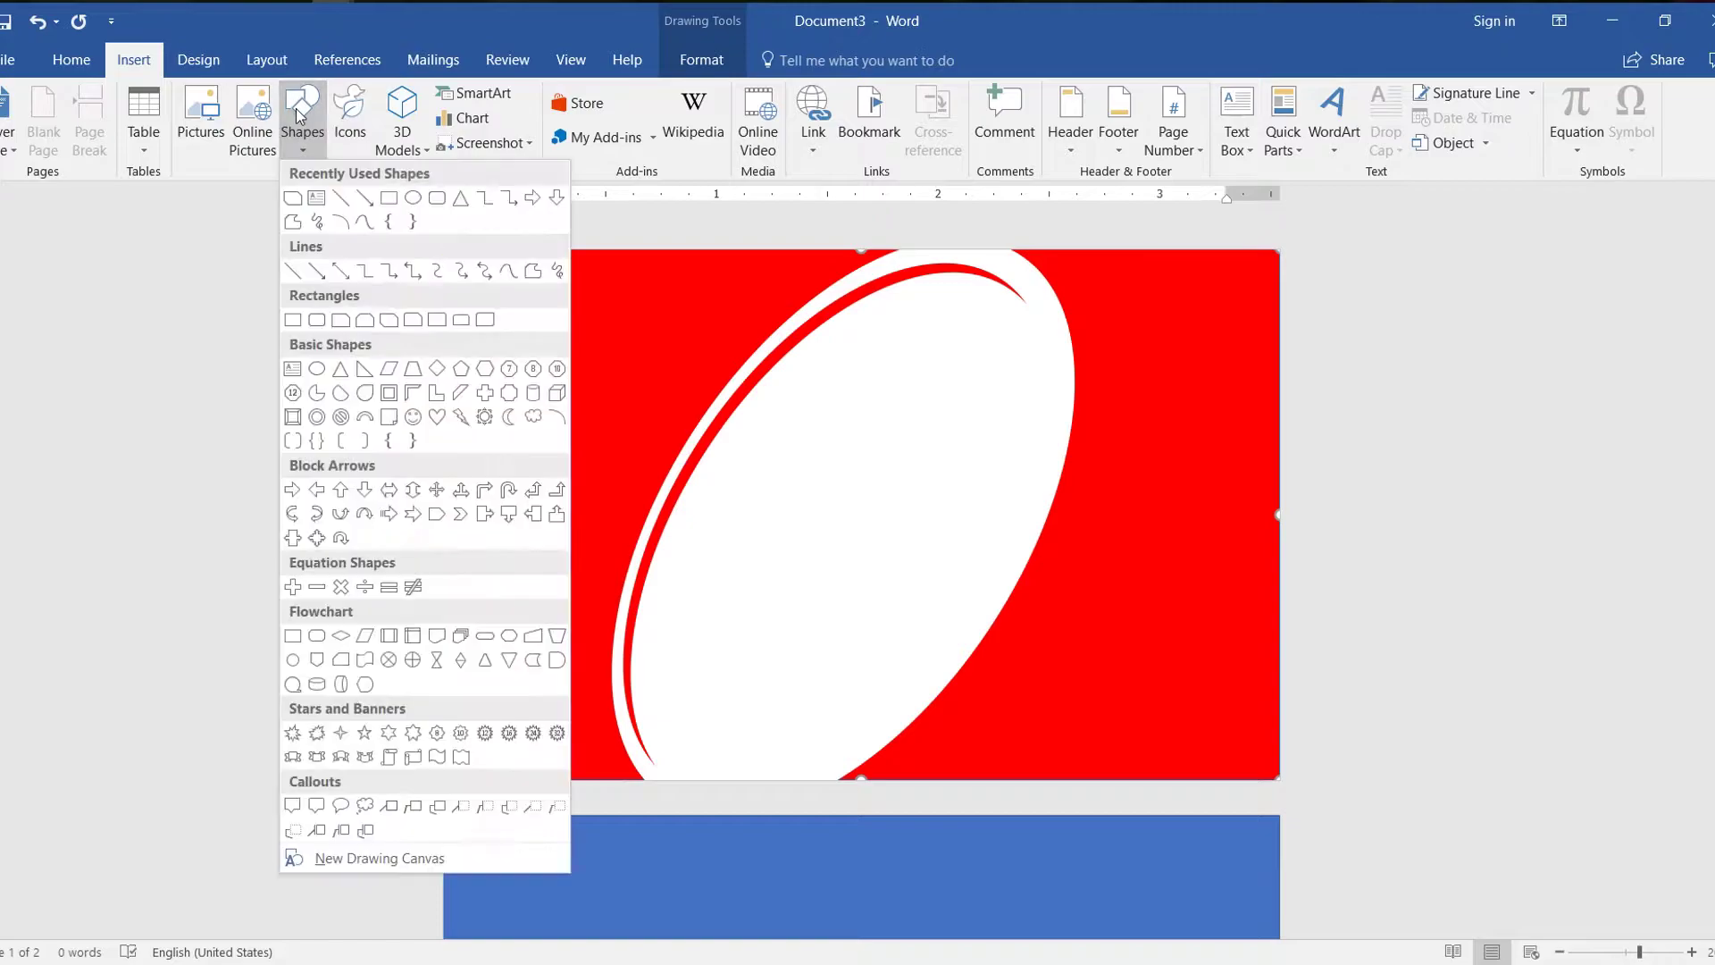
{"action": "left_click", "coordinate": [413, 198]}
{"action": "left_click_drag", "start_coordinate": [510, 274], "coordinate": [661, 439]}
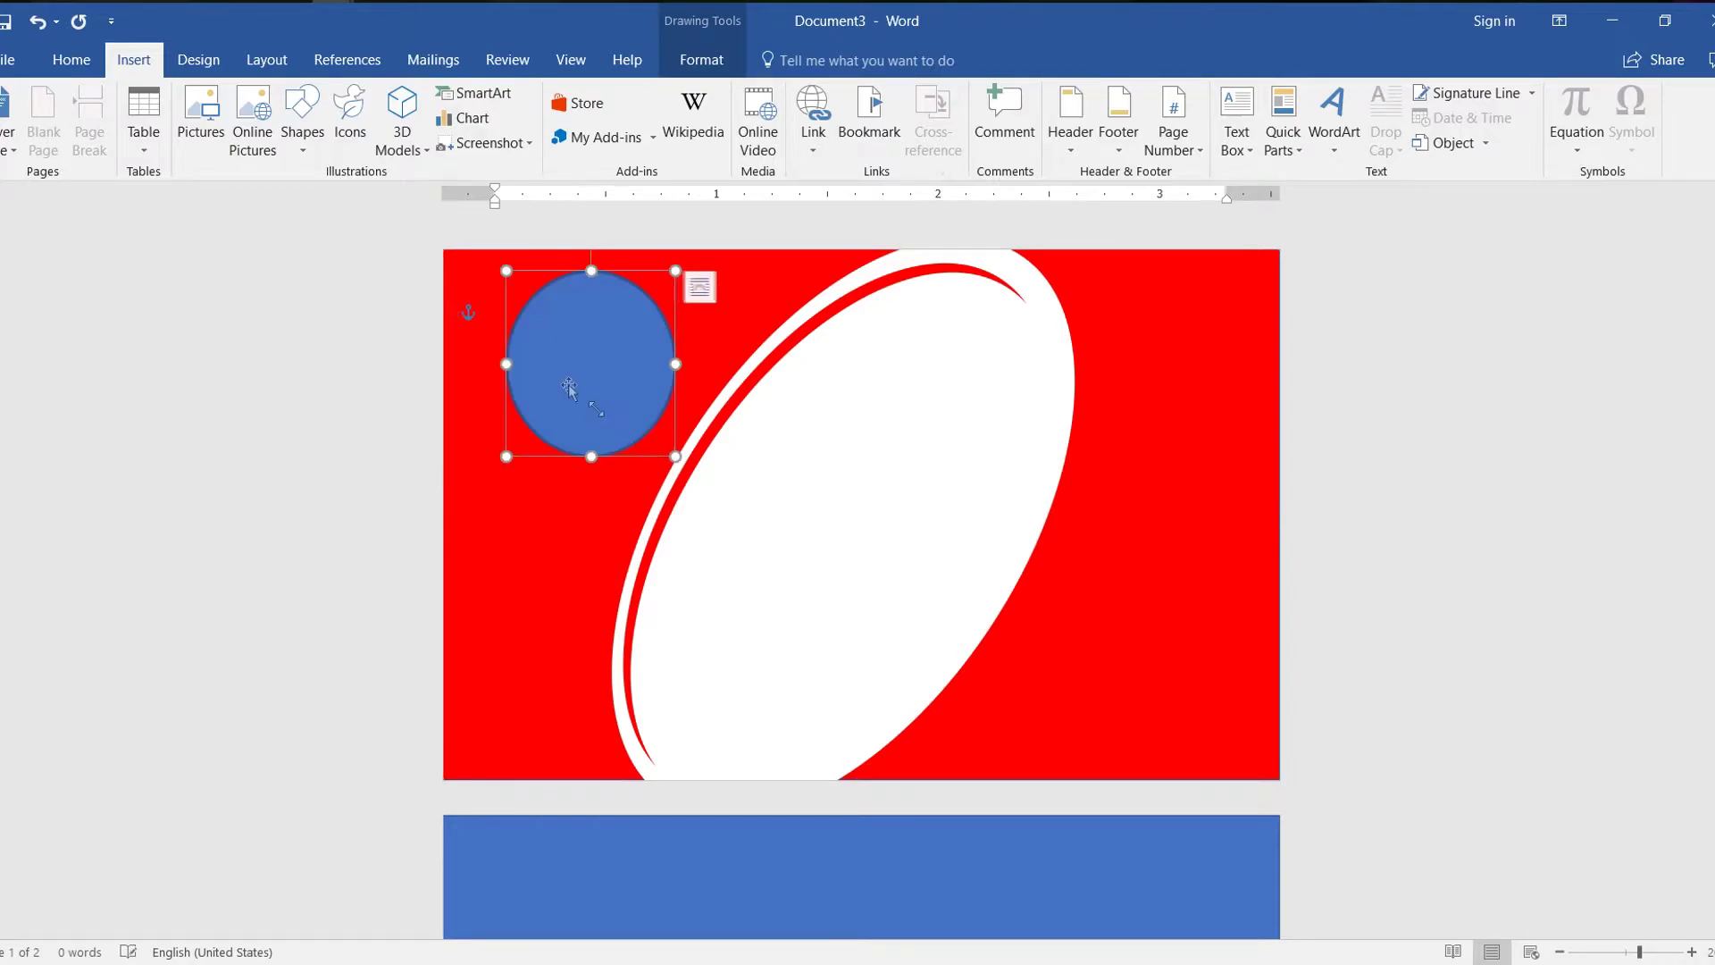
{"action": "left_click_drag", "start_coordinate": [554, 361], "coordinate": [551, 367]}
{"action": "left_click_drag", "start_coordinate": [572, 446], "coordinate": [573, 435]}
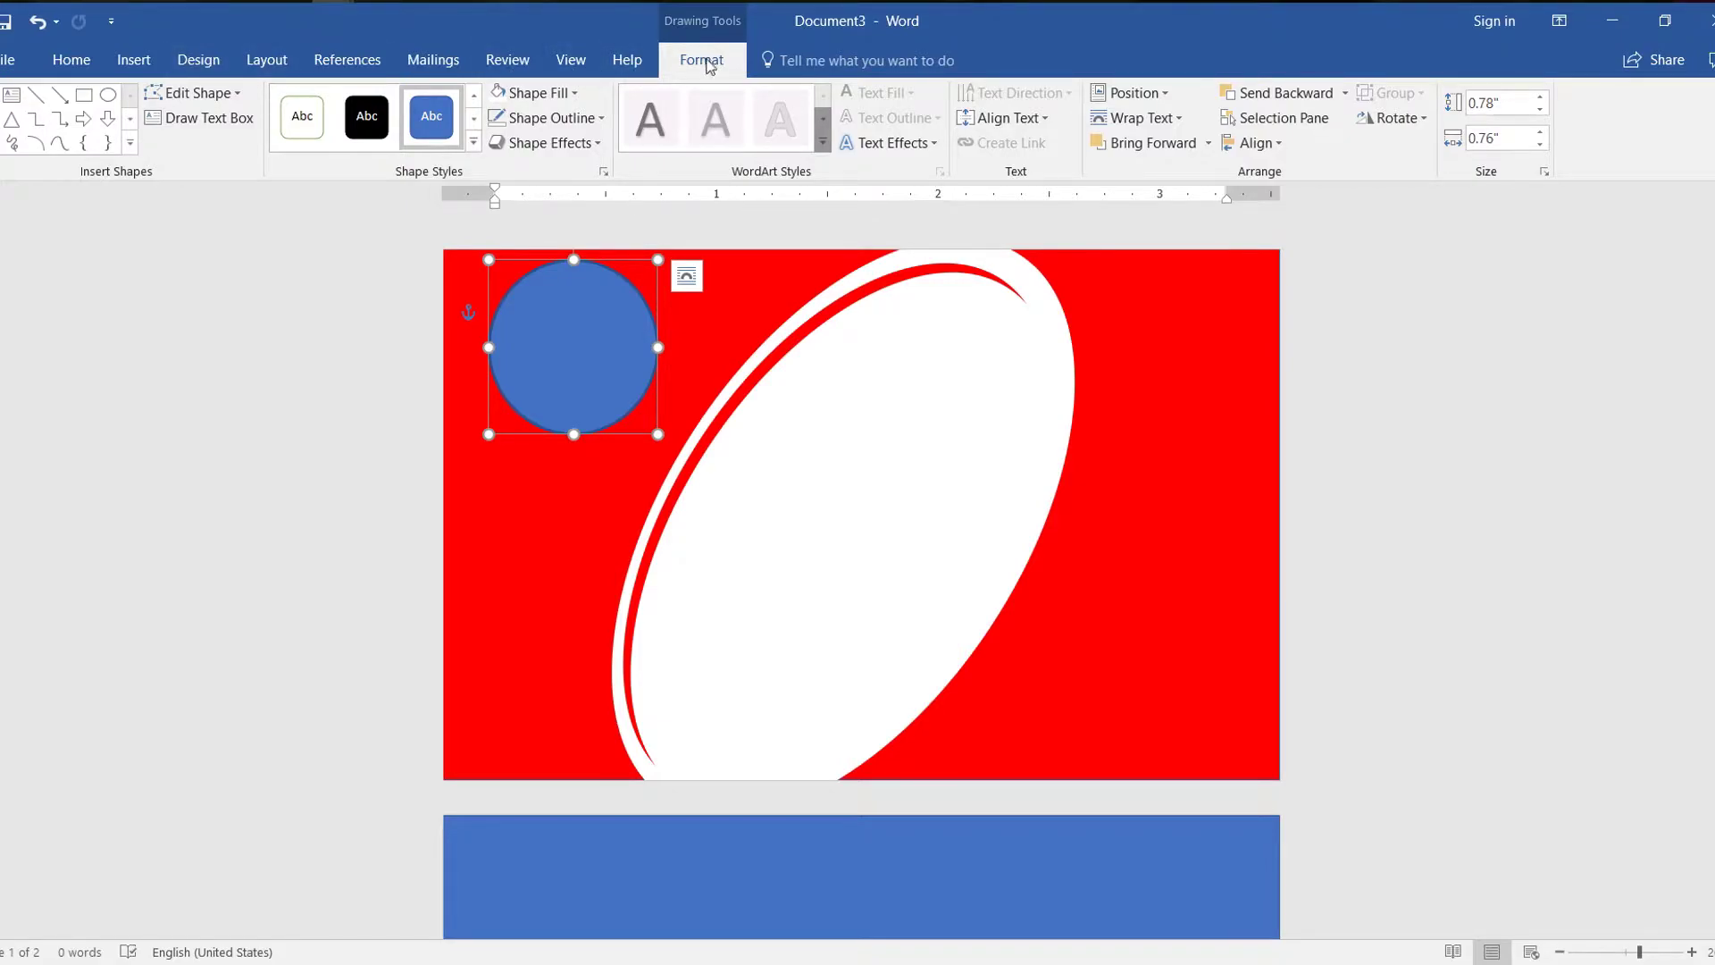
Fill the new circle in the card's upper-left corner with white and remove its outline
{"action": "left_click", "coordinate": [537, 93]}
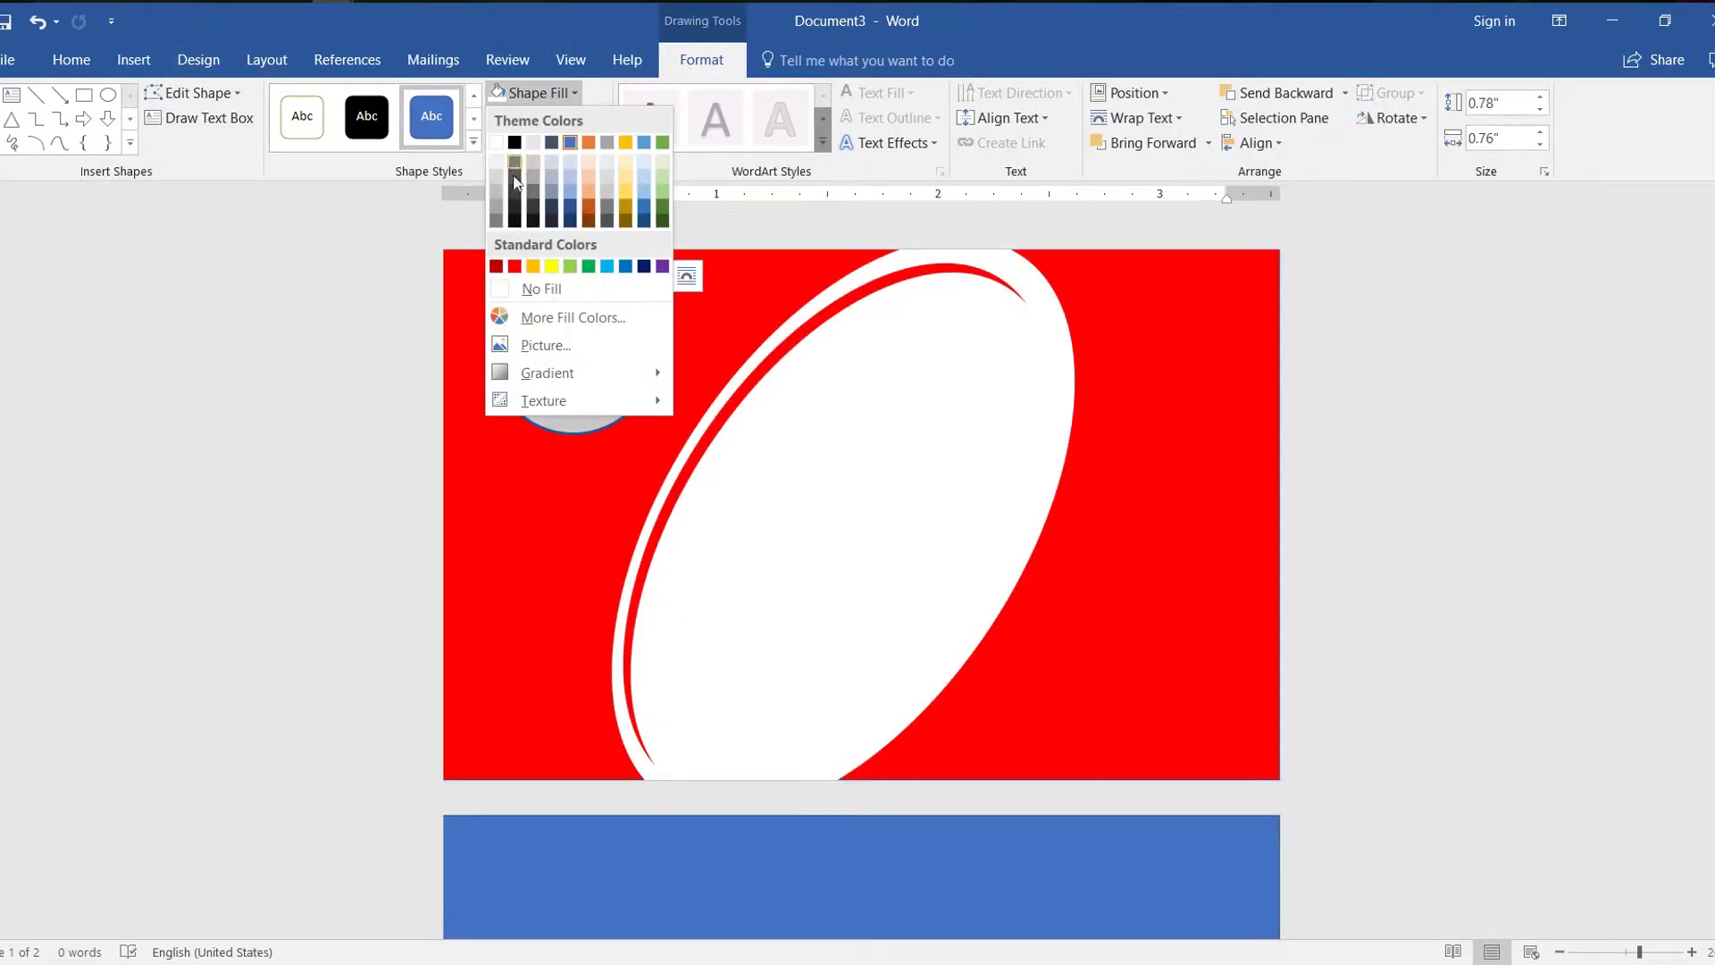
{"action": "left_click", "coordinate": [500, 141]}
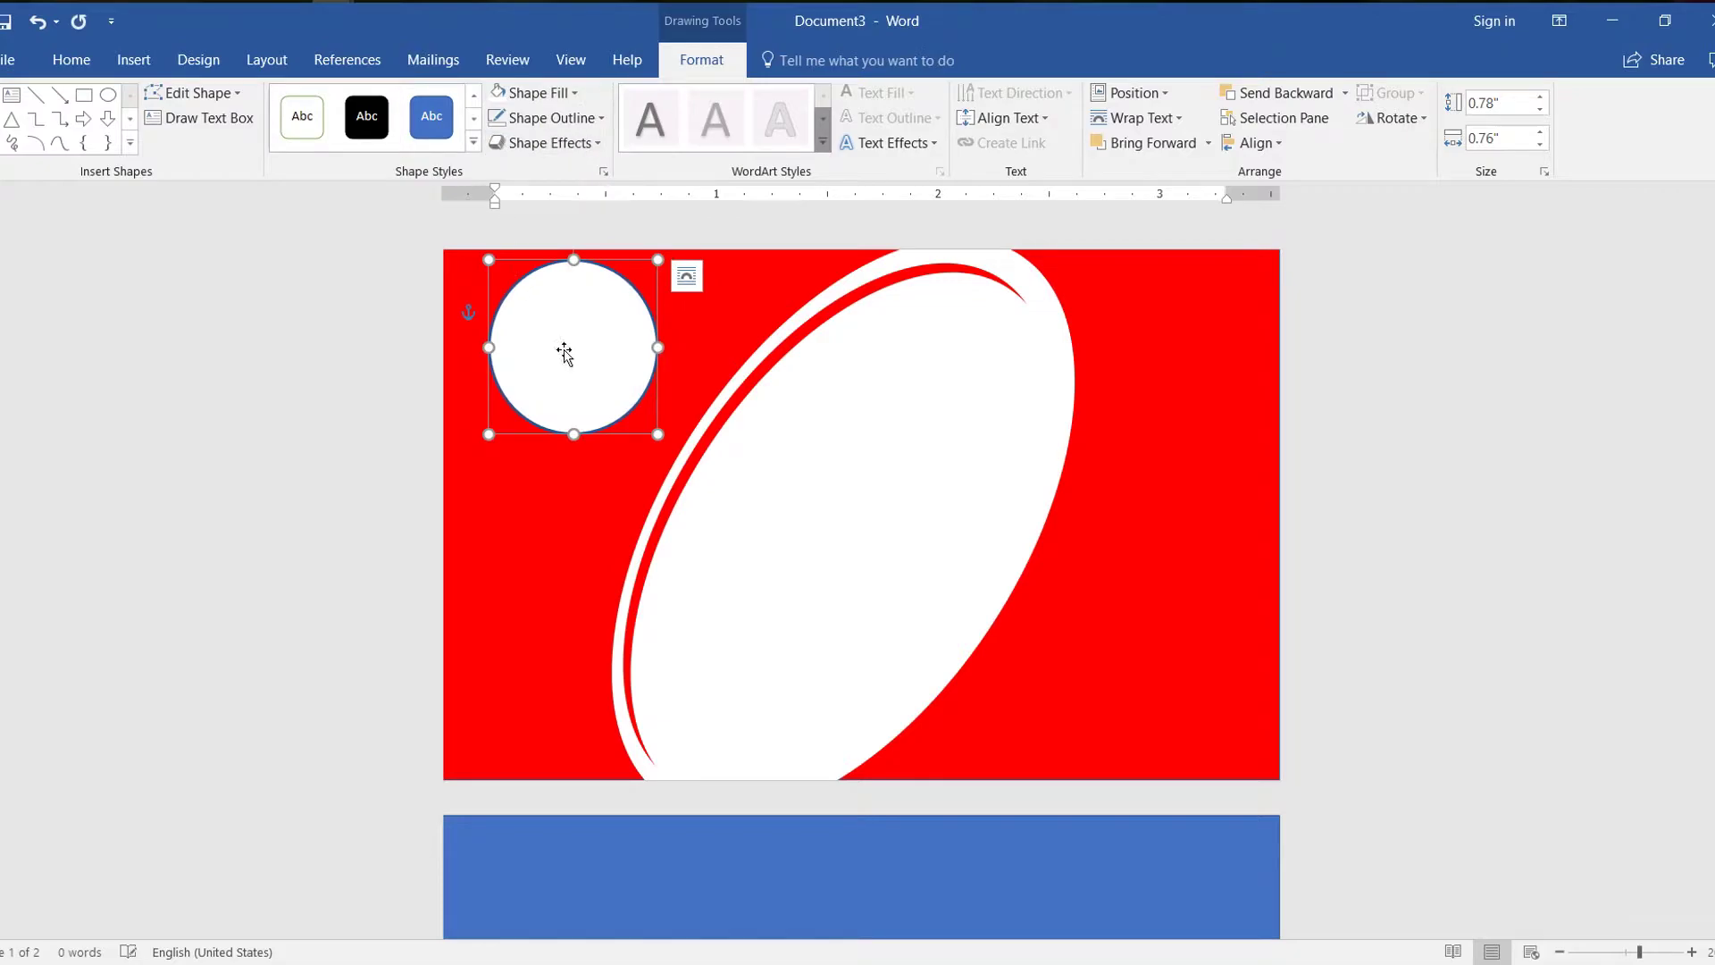
{"action": "left_click", "coordinate": [551, 118]}
{"action": "left_click", "coordinate": [554, 309]}
Duplicate the white circle, offset down and to the right, and fill the copy with standard red
{"action": "left_click_drag", "start_coordinate": [556, 360], "coordinate": [576, 417], "text": "ctrl"}
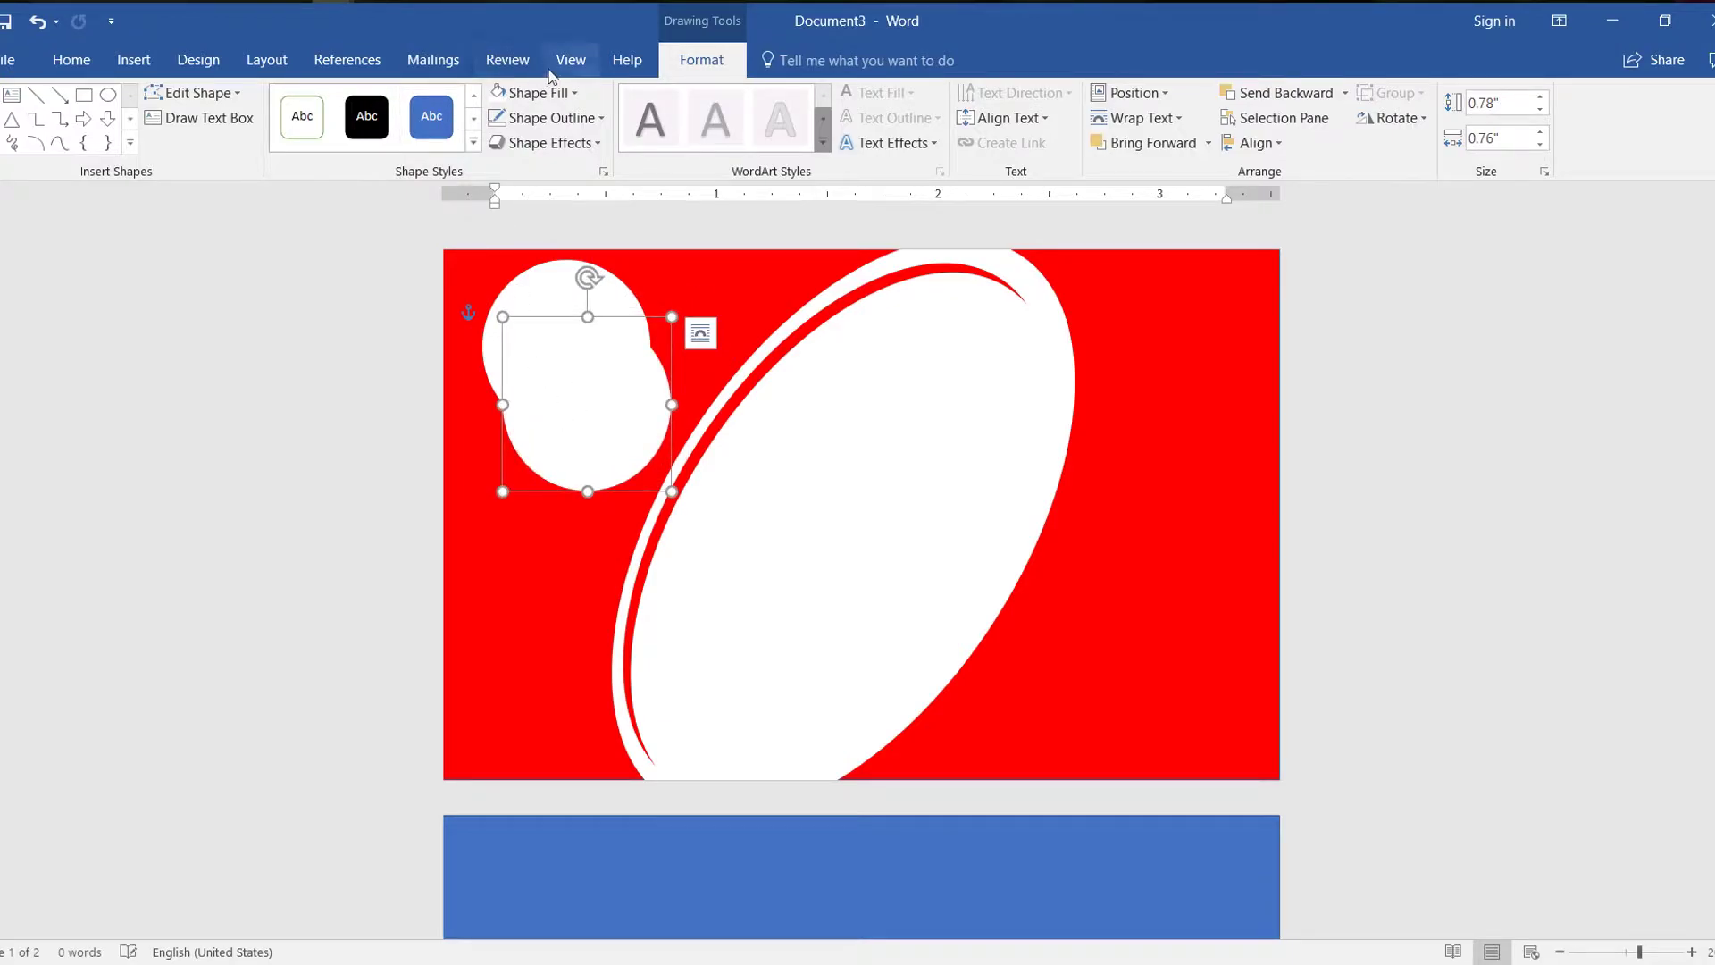
{"action": "left_click", "coordinate": [536, 93]}
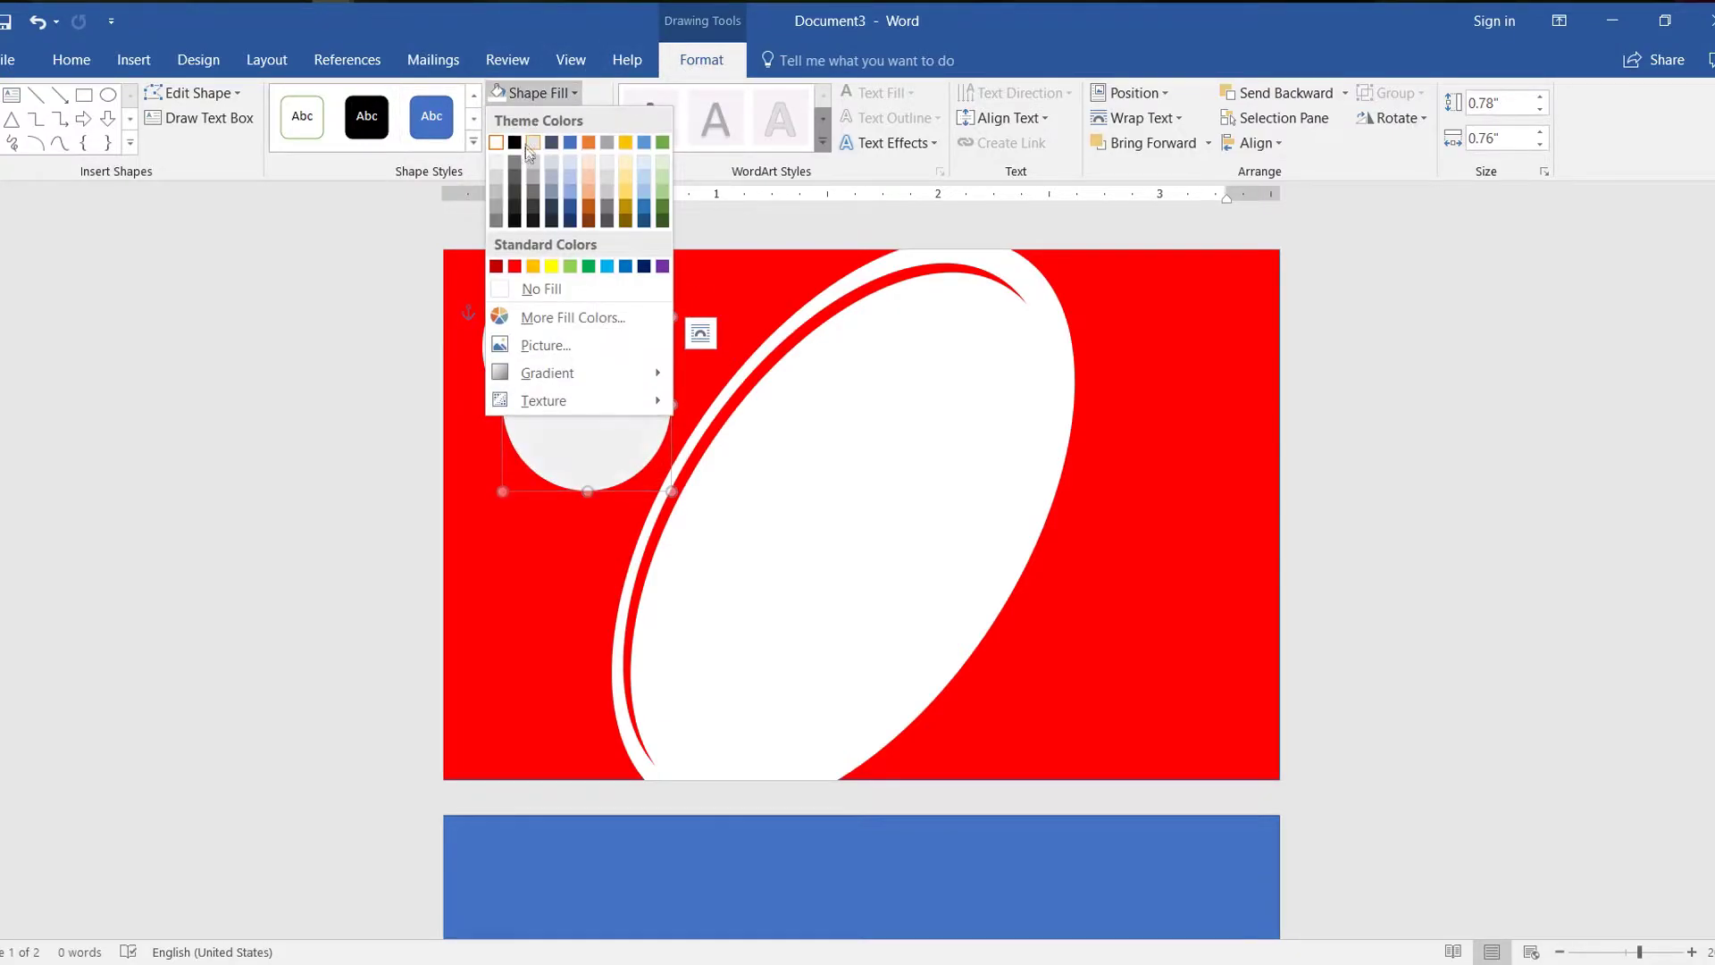
{"action": "left_click", "coordinate": [515, 267]}
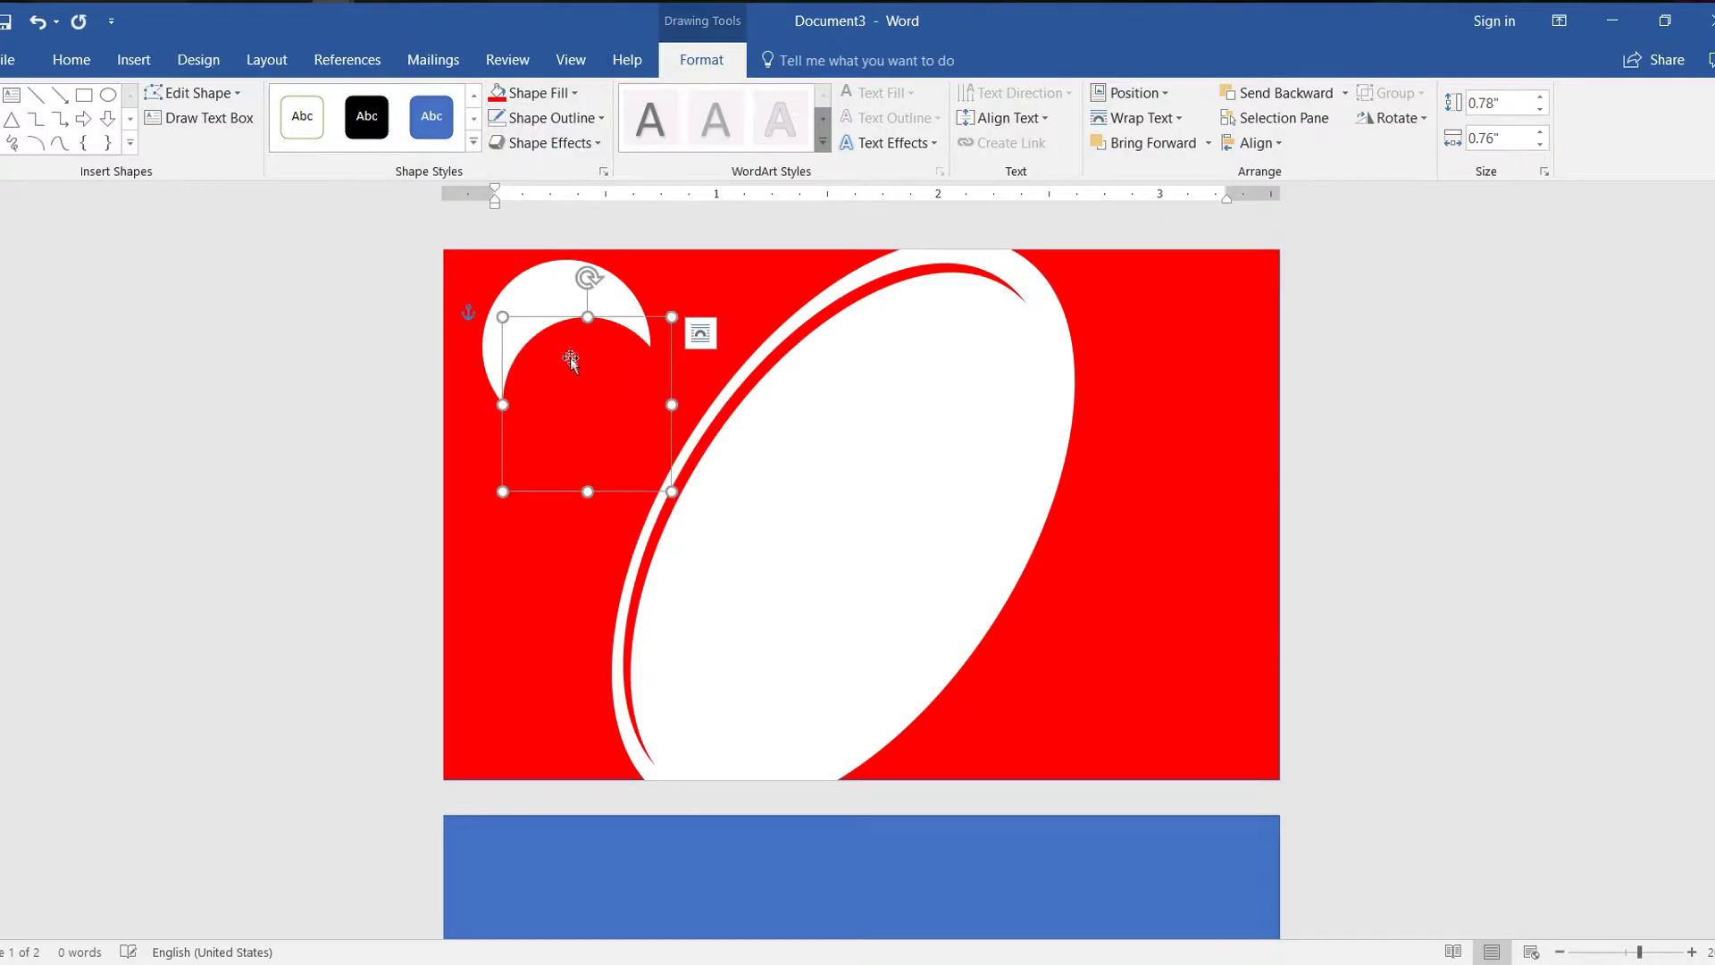
Shrink the red circle to about 0.68" by 0.66" and place it inside the white circle, slightly left of centre
{"action": "left_click_drag", "start_coordinate": [570, 358], "coordinate": [570, 328]}
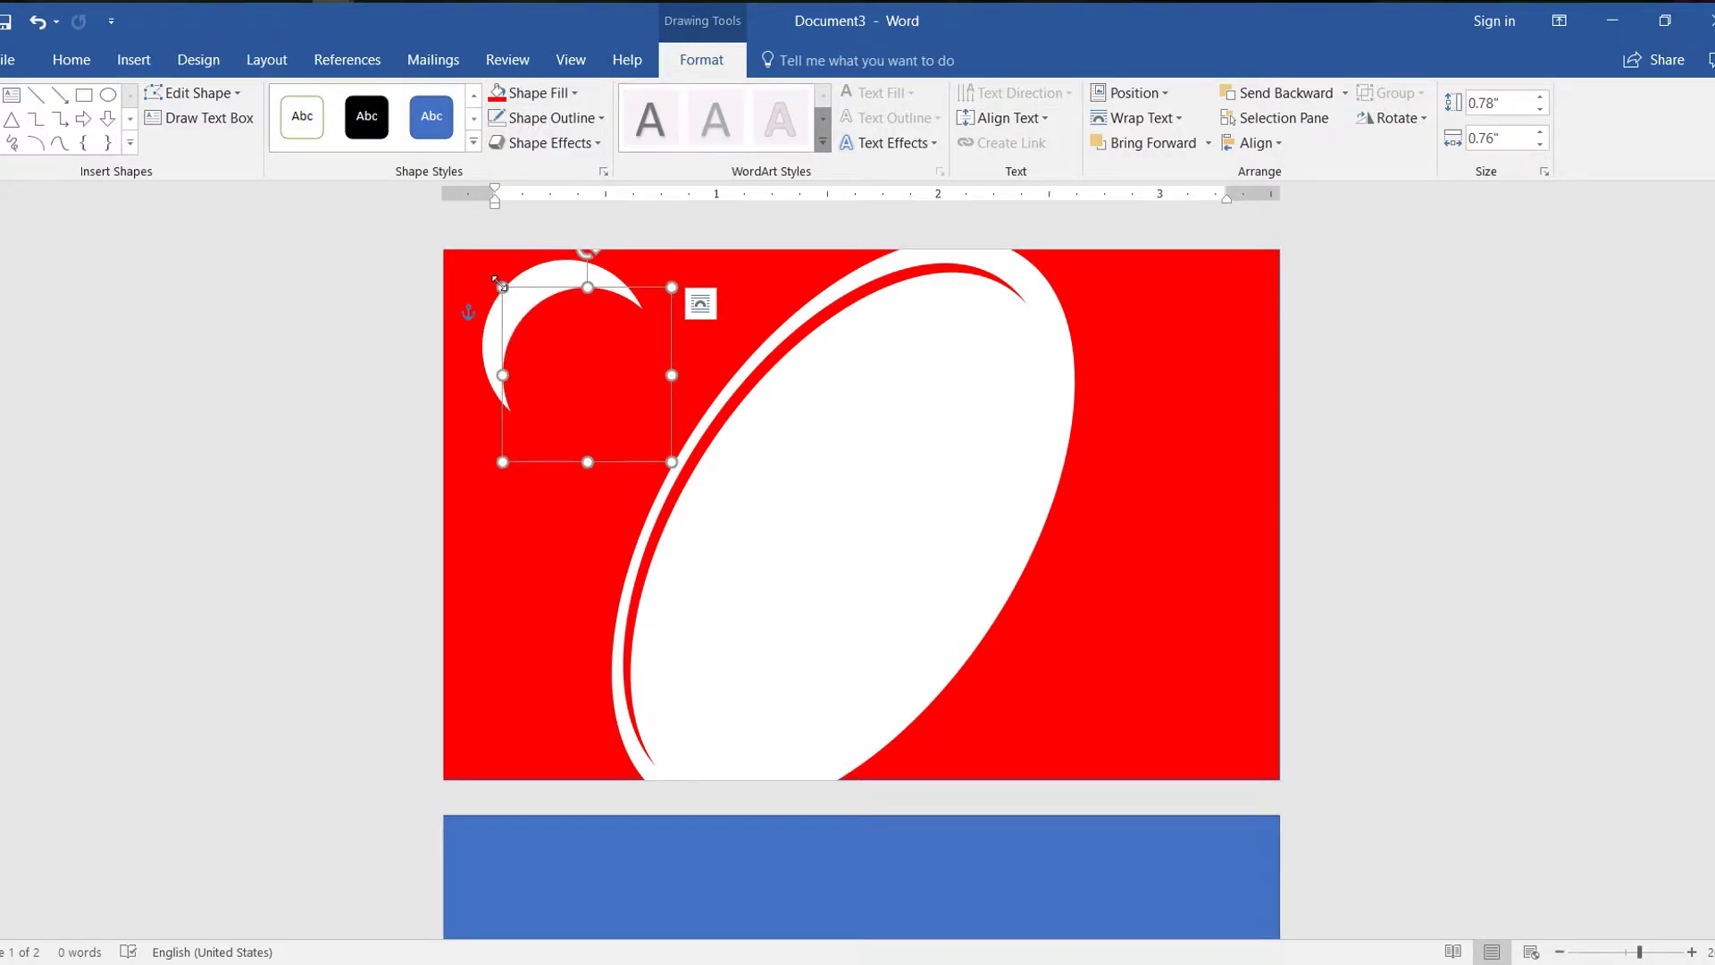
{"action": "left_click_drag", "start_coordinate": [502, 286], "coordinate": [525, 309]}
{"action": "left_click_drag", "start_coordinate": [584, 369], "coordinate": [551, 330]}
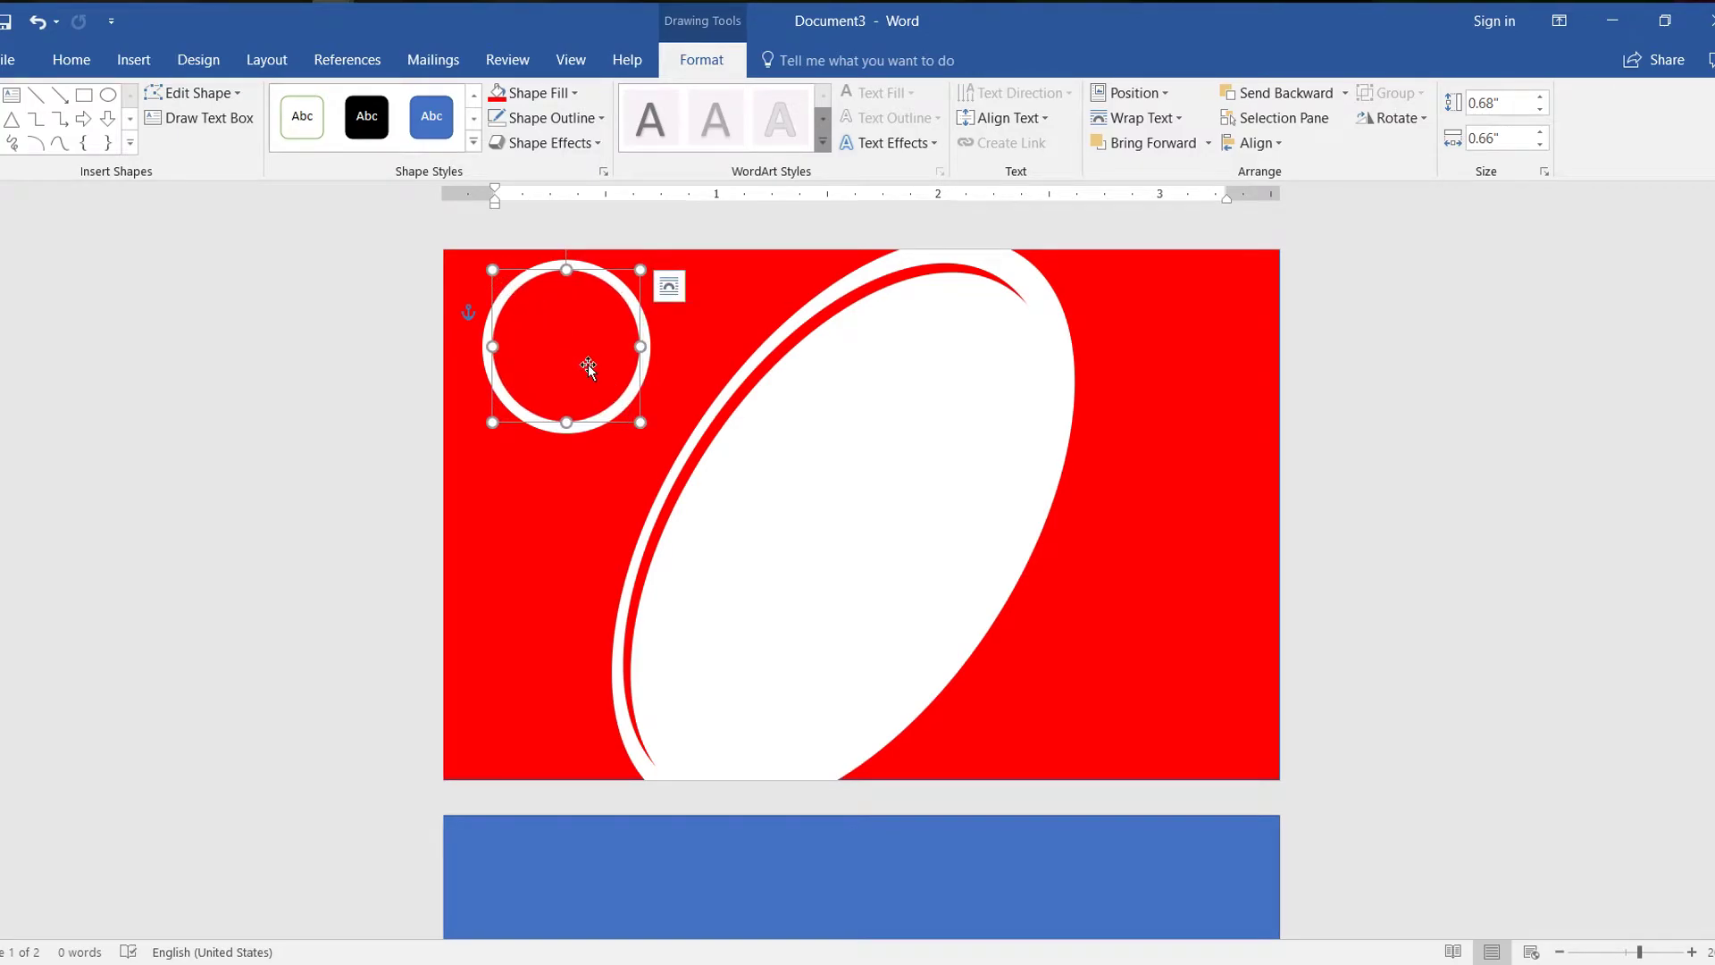
{"action": "left_click_drag", "start_coordinate": [588, 365], "coordinate": [582, 365]}
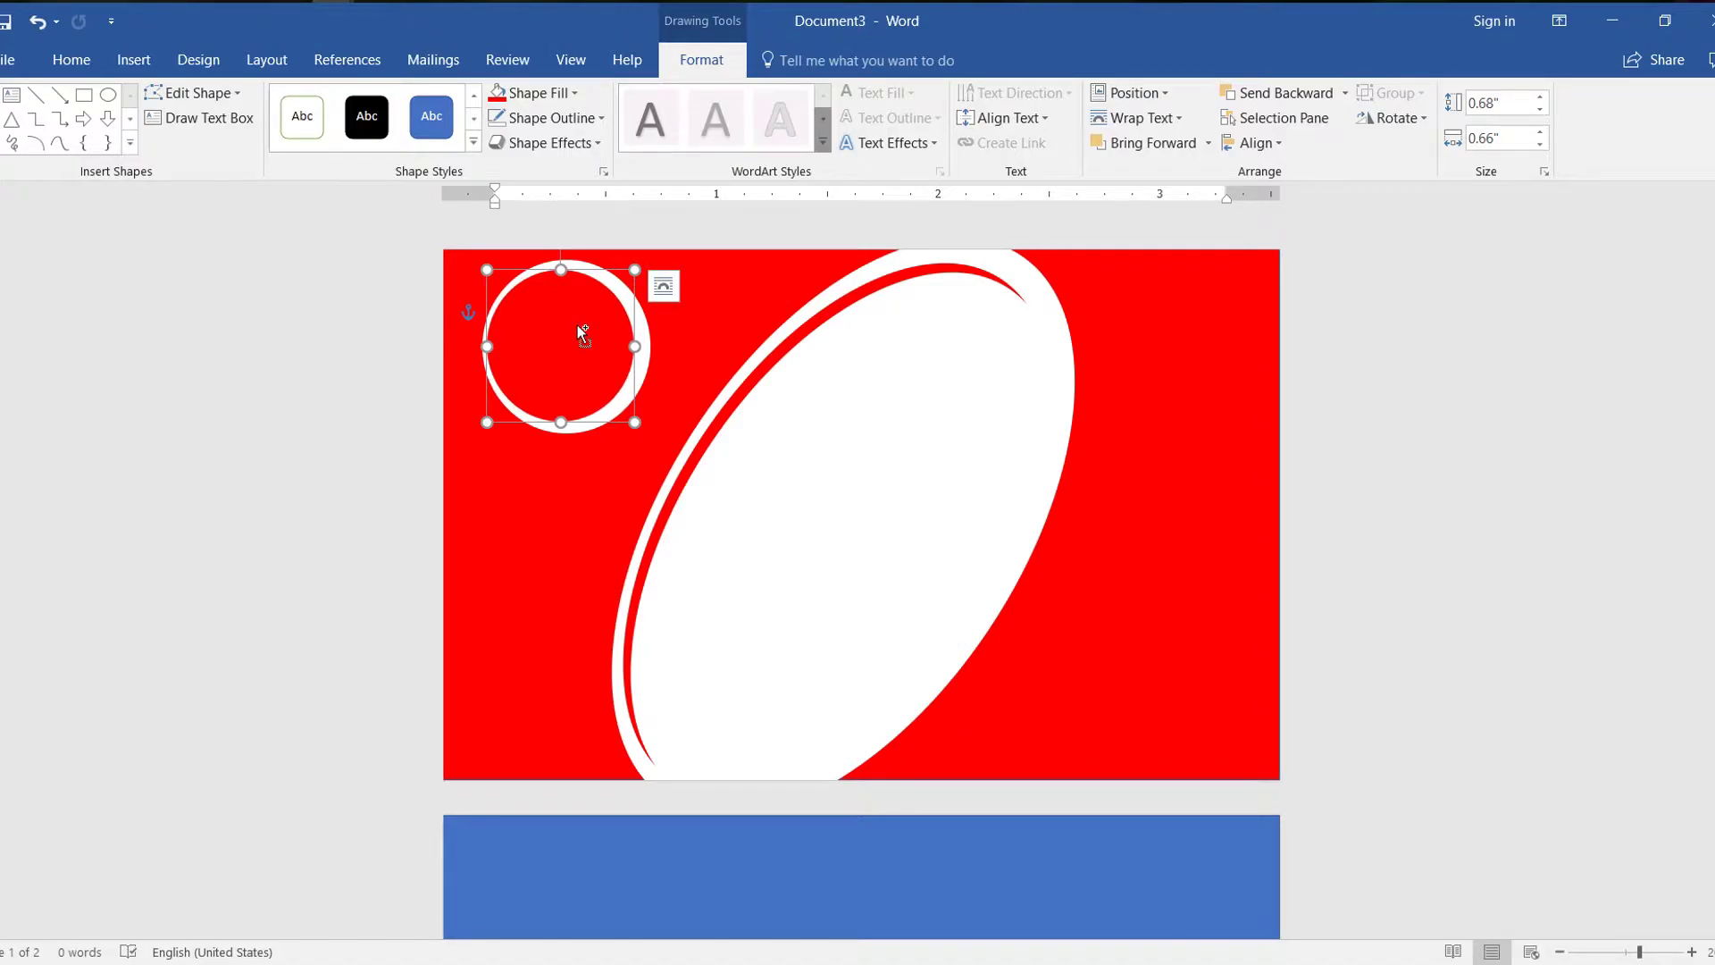
Duplicate the red circle, fill the copy white, and place it inside so a thin red crescent shows along the left edge
{"action": "key", "text": "ctrl+z"}
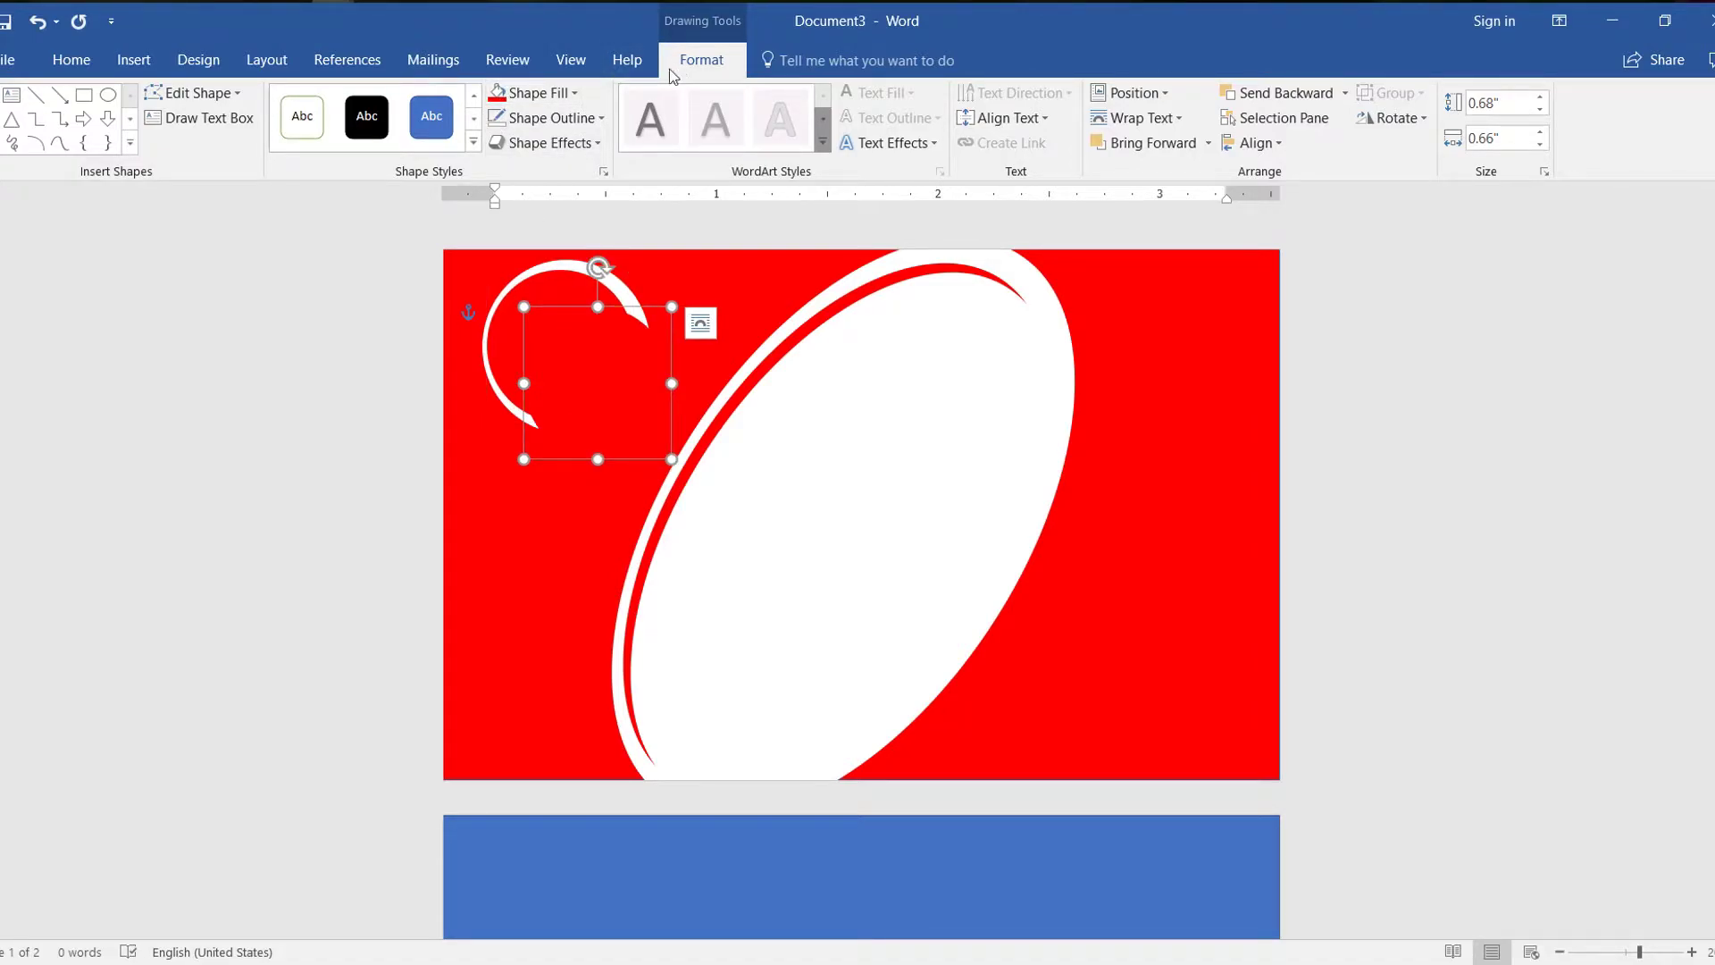
{"action": "left_click", "coordinate": [550, 94]}
{"action": "left_click", "coordinate": [496, 143]}
{"action": "mouse_move", "coordinate": [574, 376]}
{"action": "left_mouse_down"}
{"action": "mouse_move", "coordinate": [586, 337]}
{"action": "mouse_move", "coordinate": [581, 351]}
{"action": "left_mouse_up"}
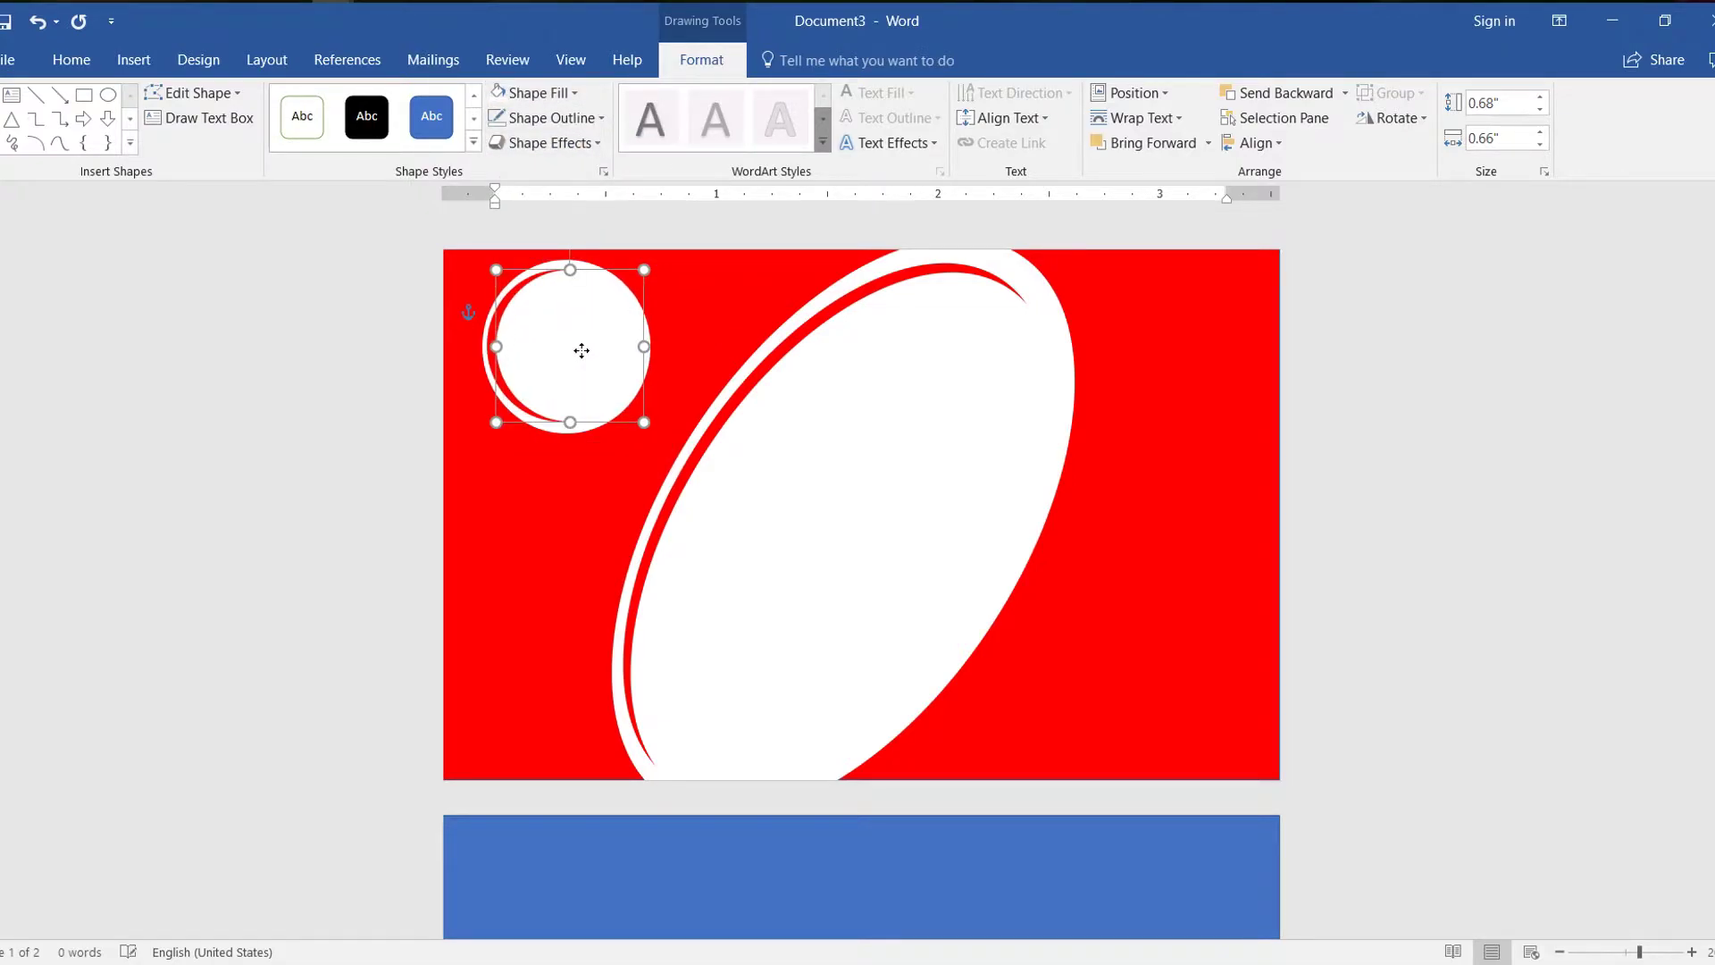
{"action": "left_click_drag", "start_coordinate": [581, 350], "coordinate": [583, 352]}
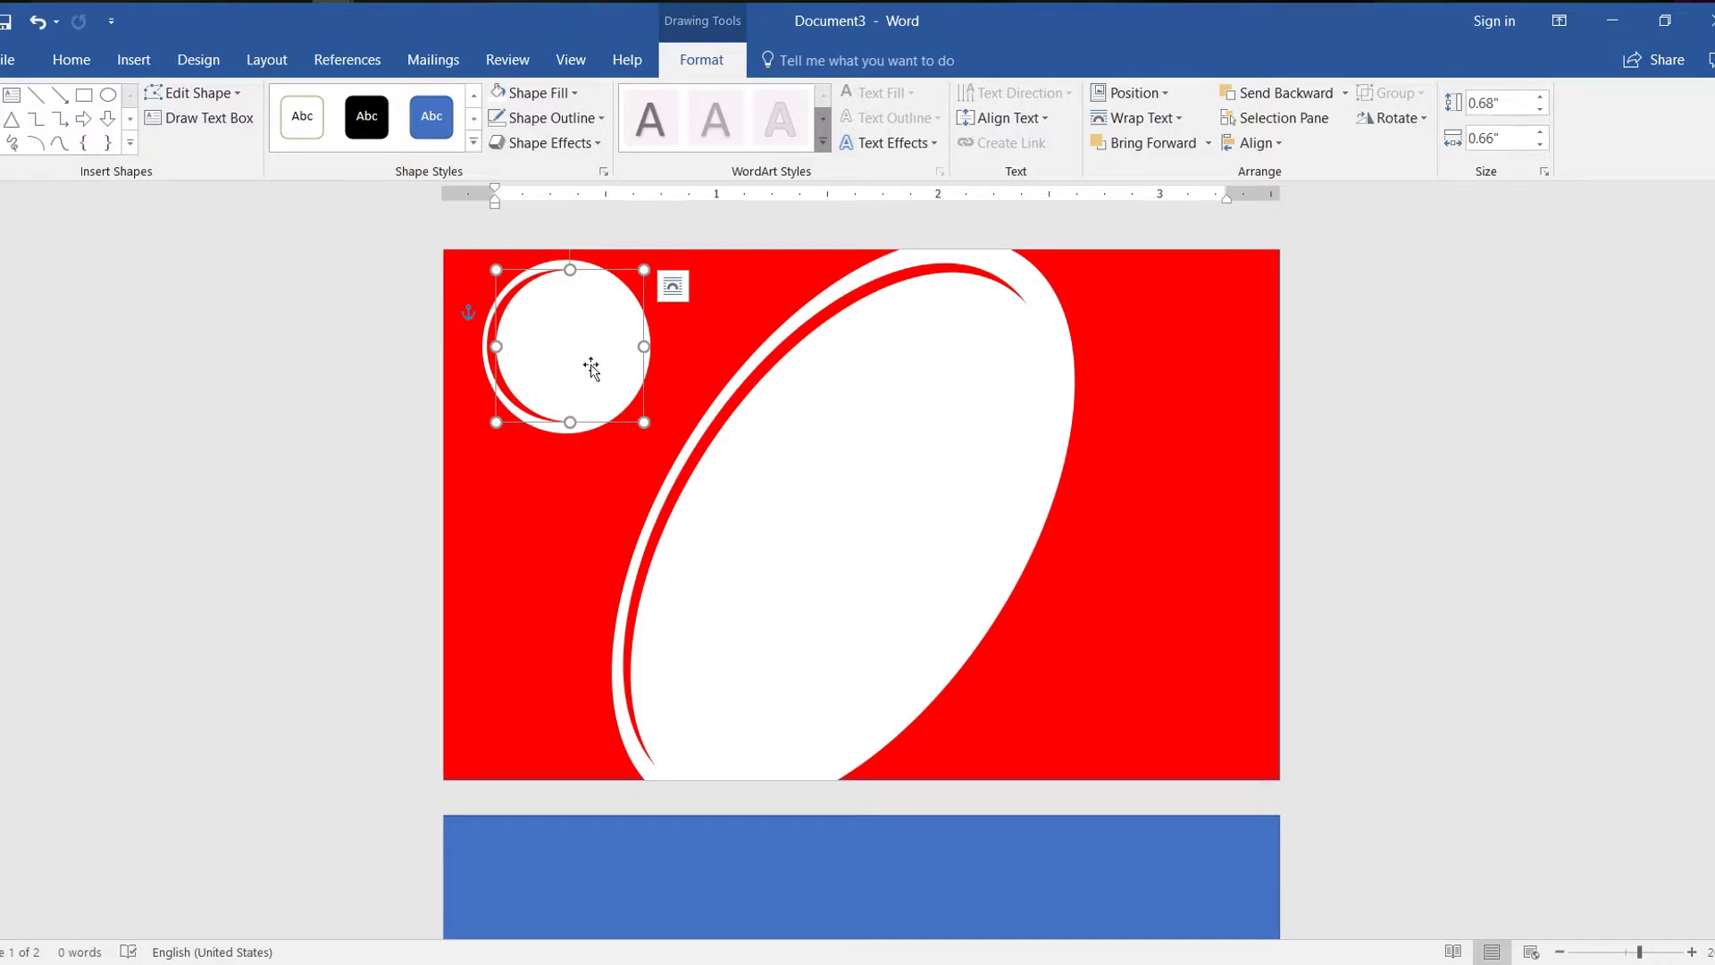
Review the curved corner accents on both cards in the Name card me sample, and return to Document3
{"action": "left_click", "coordinate": [1151, 508]}
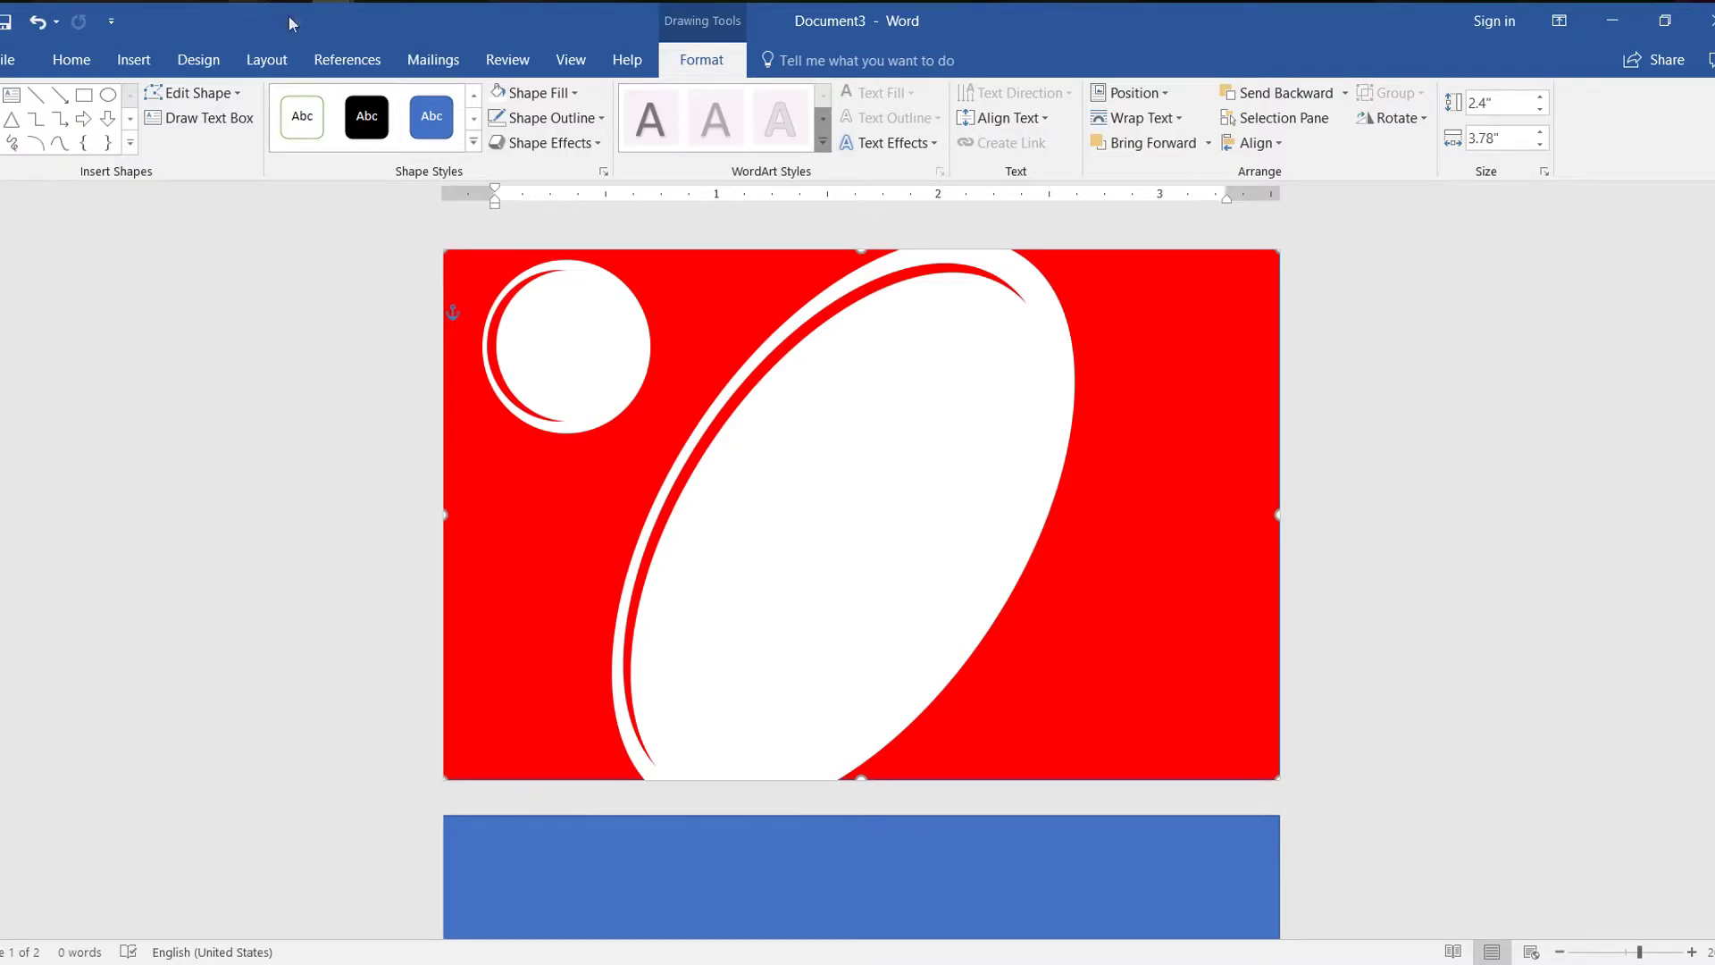
{"action": "mouse_move", "coordinate": [333, 4]}
{"action": "left_click", "coordinate": [207, 103]}
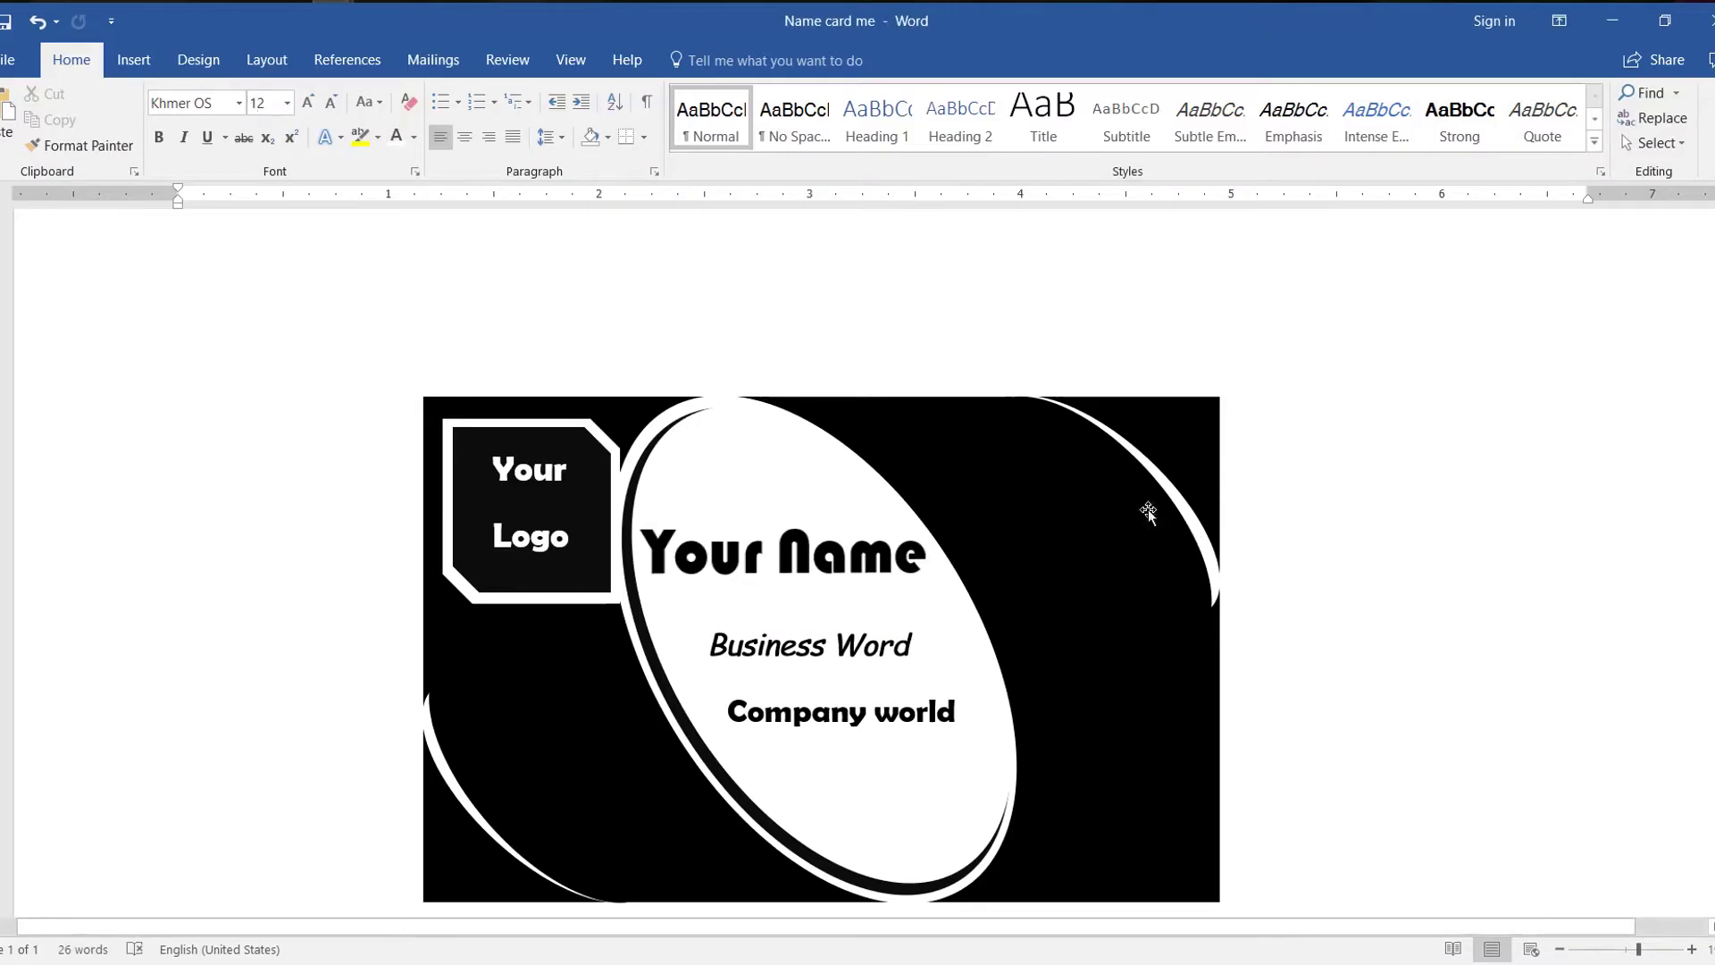
{"action": "scroll", "coordinate": [1152, 518], "scroll_direction": "down", "scroll_amount": 3}
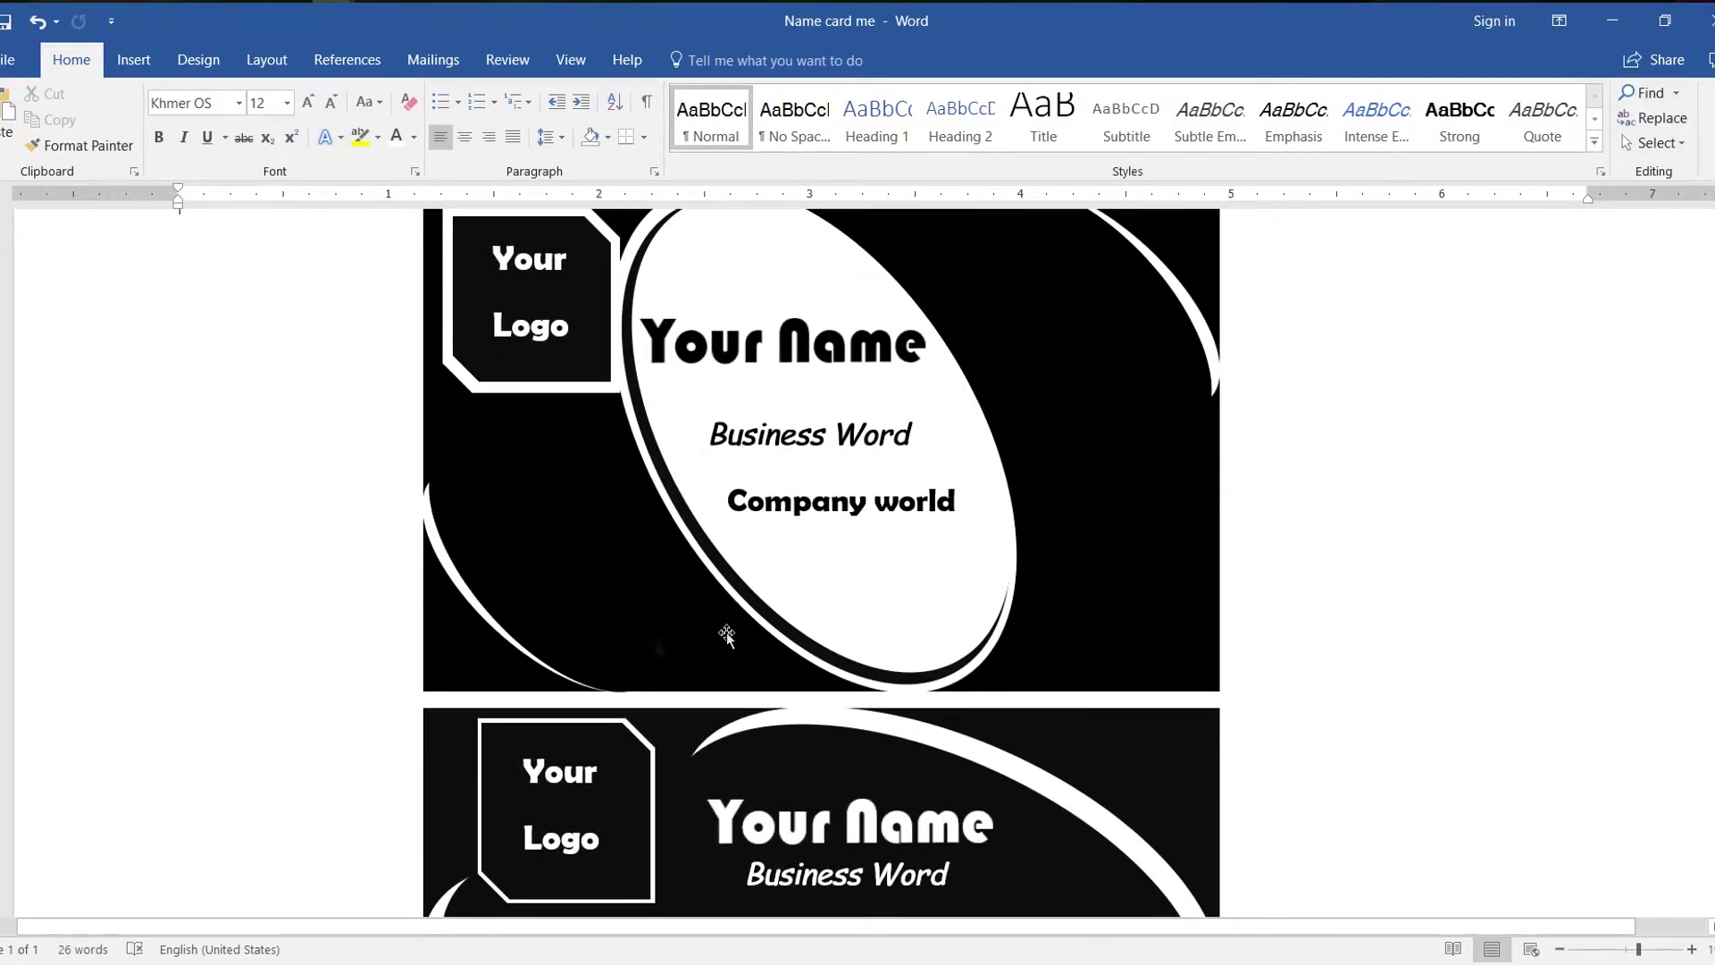
{"action": "mouse_move", "coordinate": [334, 4]}
{"action": "left_click", "coordinate": [380, 99]}
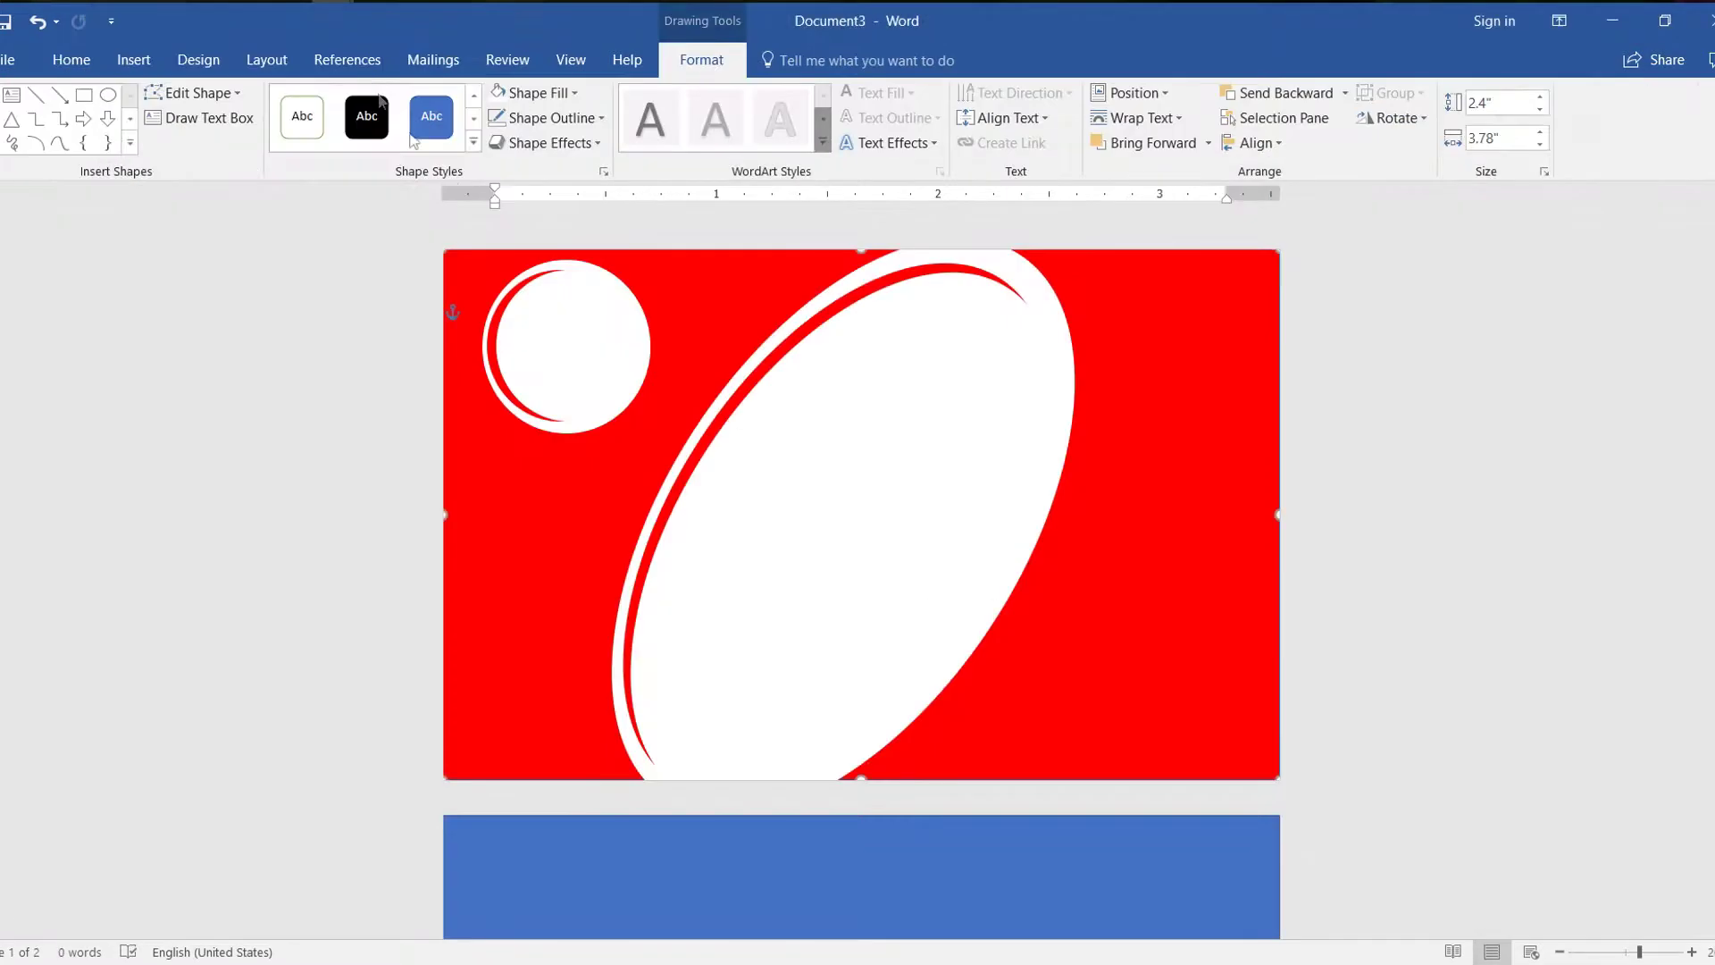
Draw an oval about 1.21" by 0.6" in the red card's lower-left corner, tilted to the left against the card edges
{"action": "left_click", "coordinate": [125, 59]}
{"action": "left_click", "coordinate": [298, 116]}
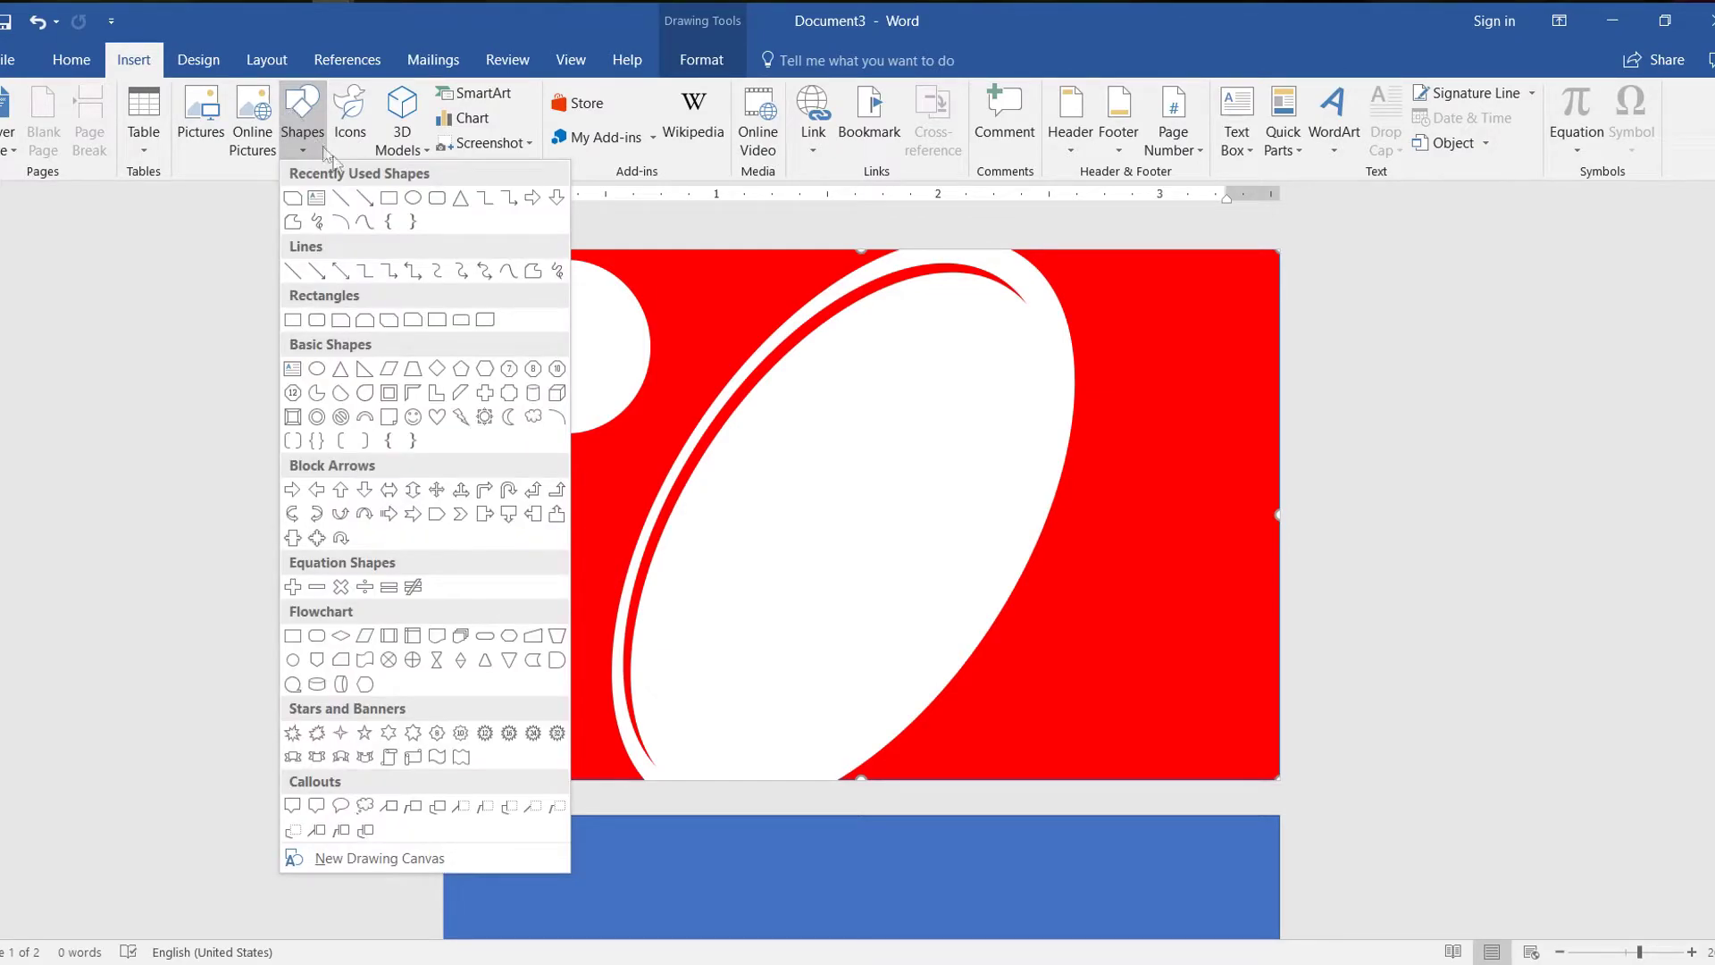
{"action": "left_click", "coordinate": [414, 197]}
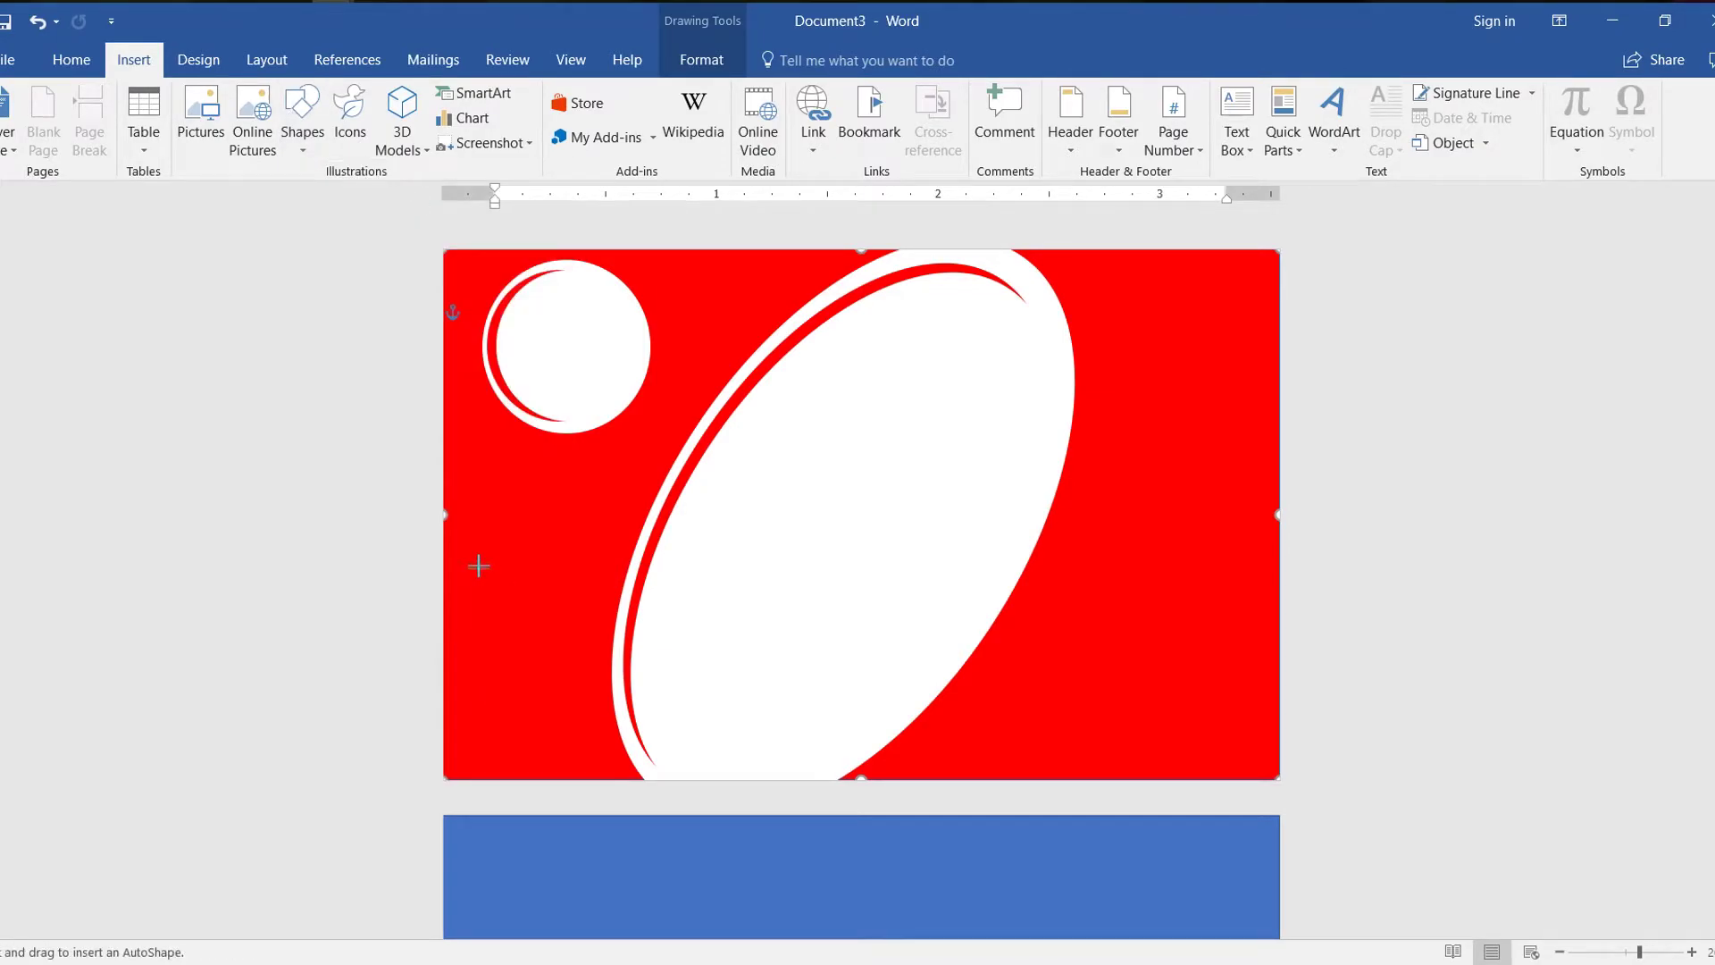
{"action": "left_click_drag", "start_coordinate": [465, 547], "coordinate": [601, 792]}
{"action": "left_click_drag", "start_coordinate": [525, 510], "coordinate": [449, 525]}
{"action": "left_click_drag", "start_coordinate": [532, 663], "coordinate": [523, 676]}
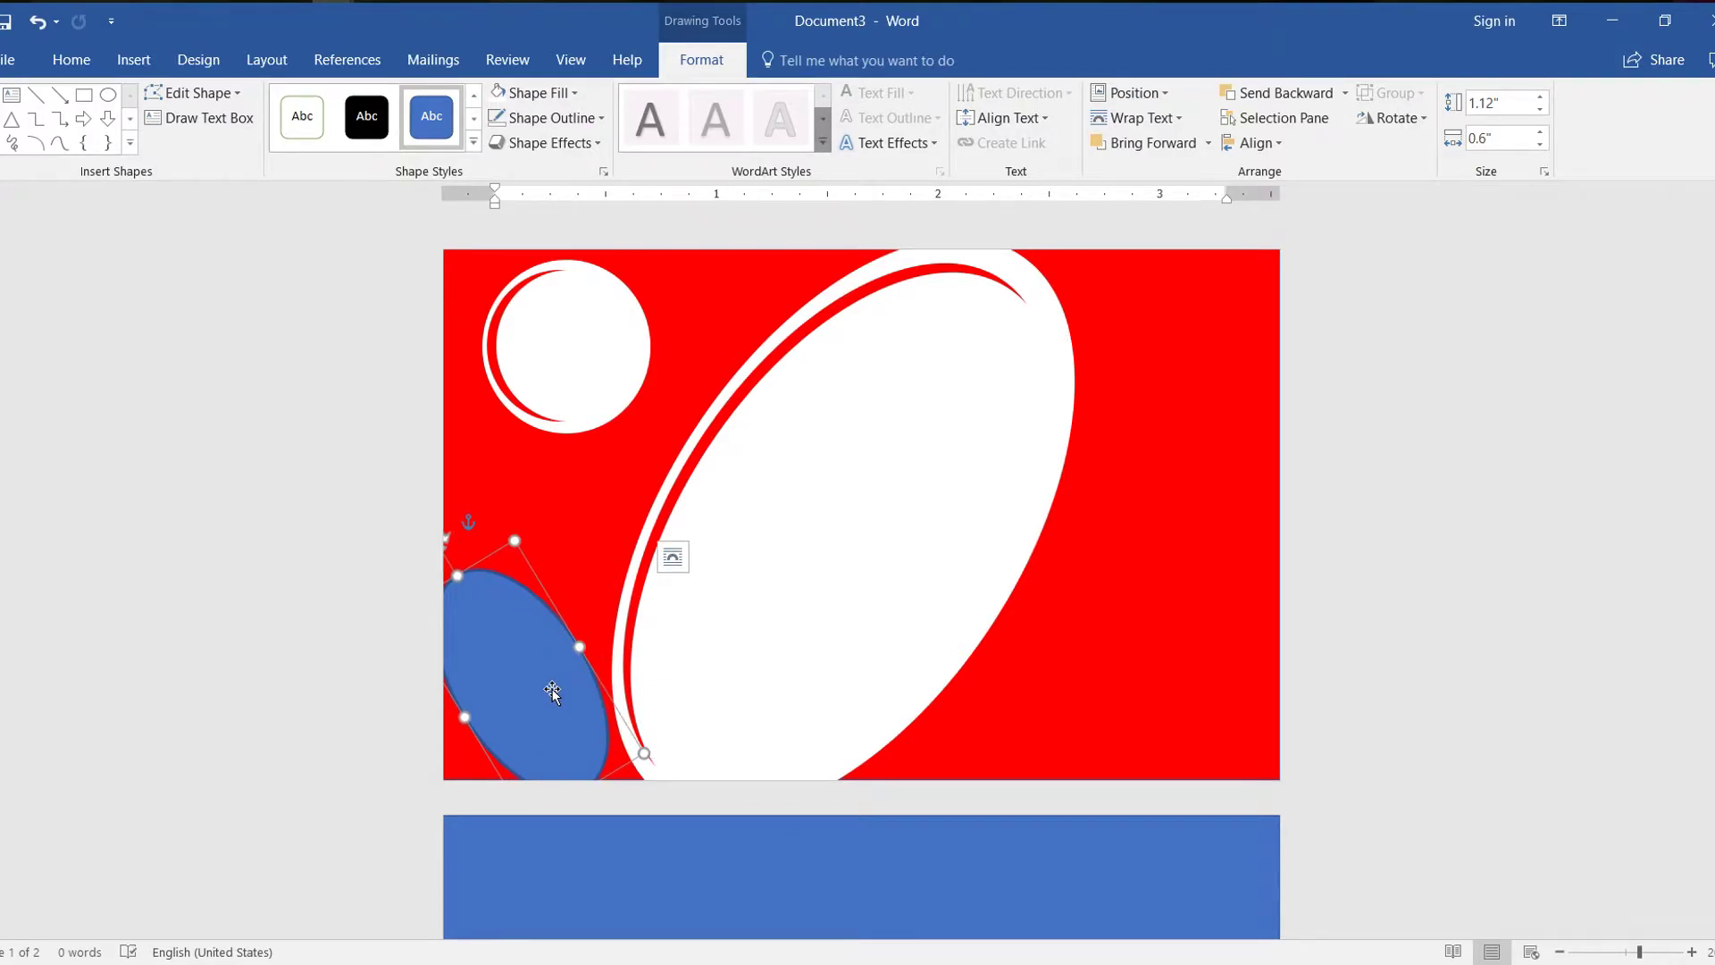
{"action": "left_click_drag", "start_coordinate": [444, 541], "coordinate": [489, 580]}
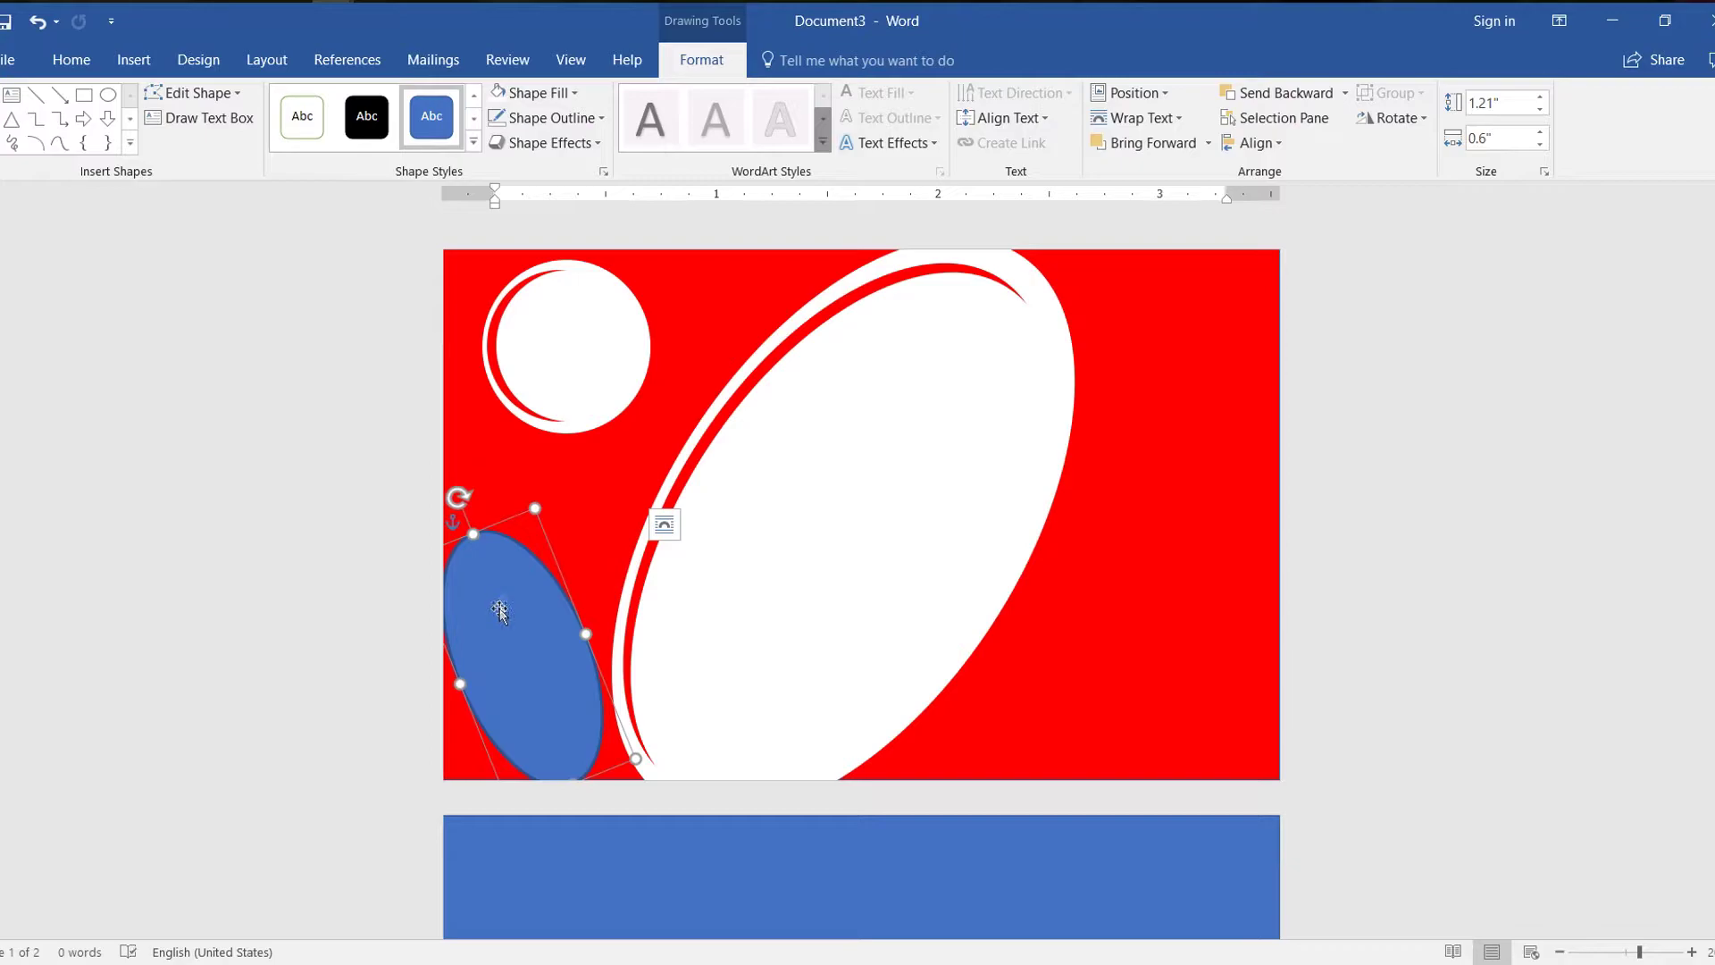
Remove the outline of the lower-left tilted oval and fill it with White, Background 1
{"action": "left_click", "coordinate": [540, 95]}
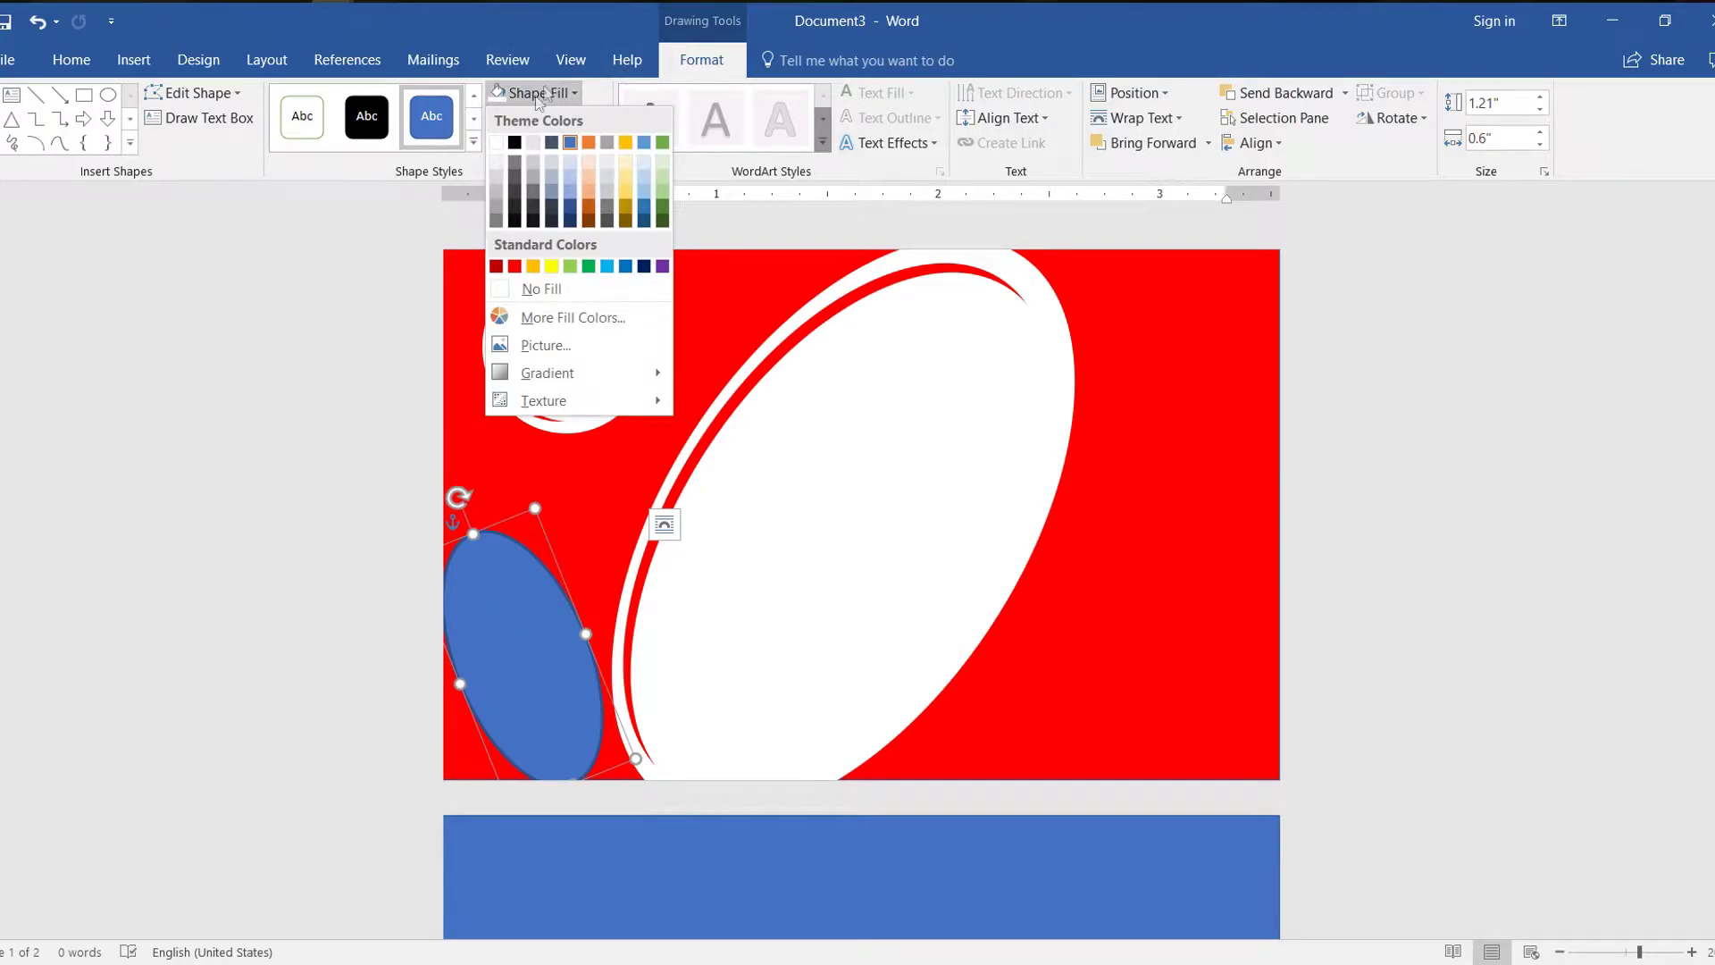
{"action": "left_click", "coordinate": [532, 289]}
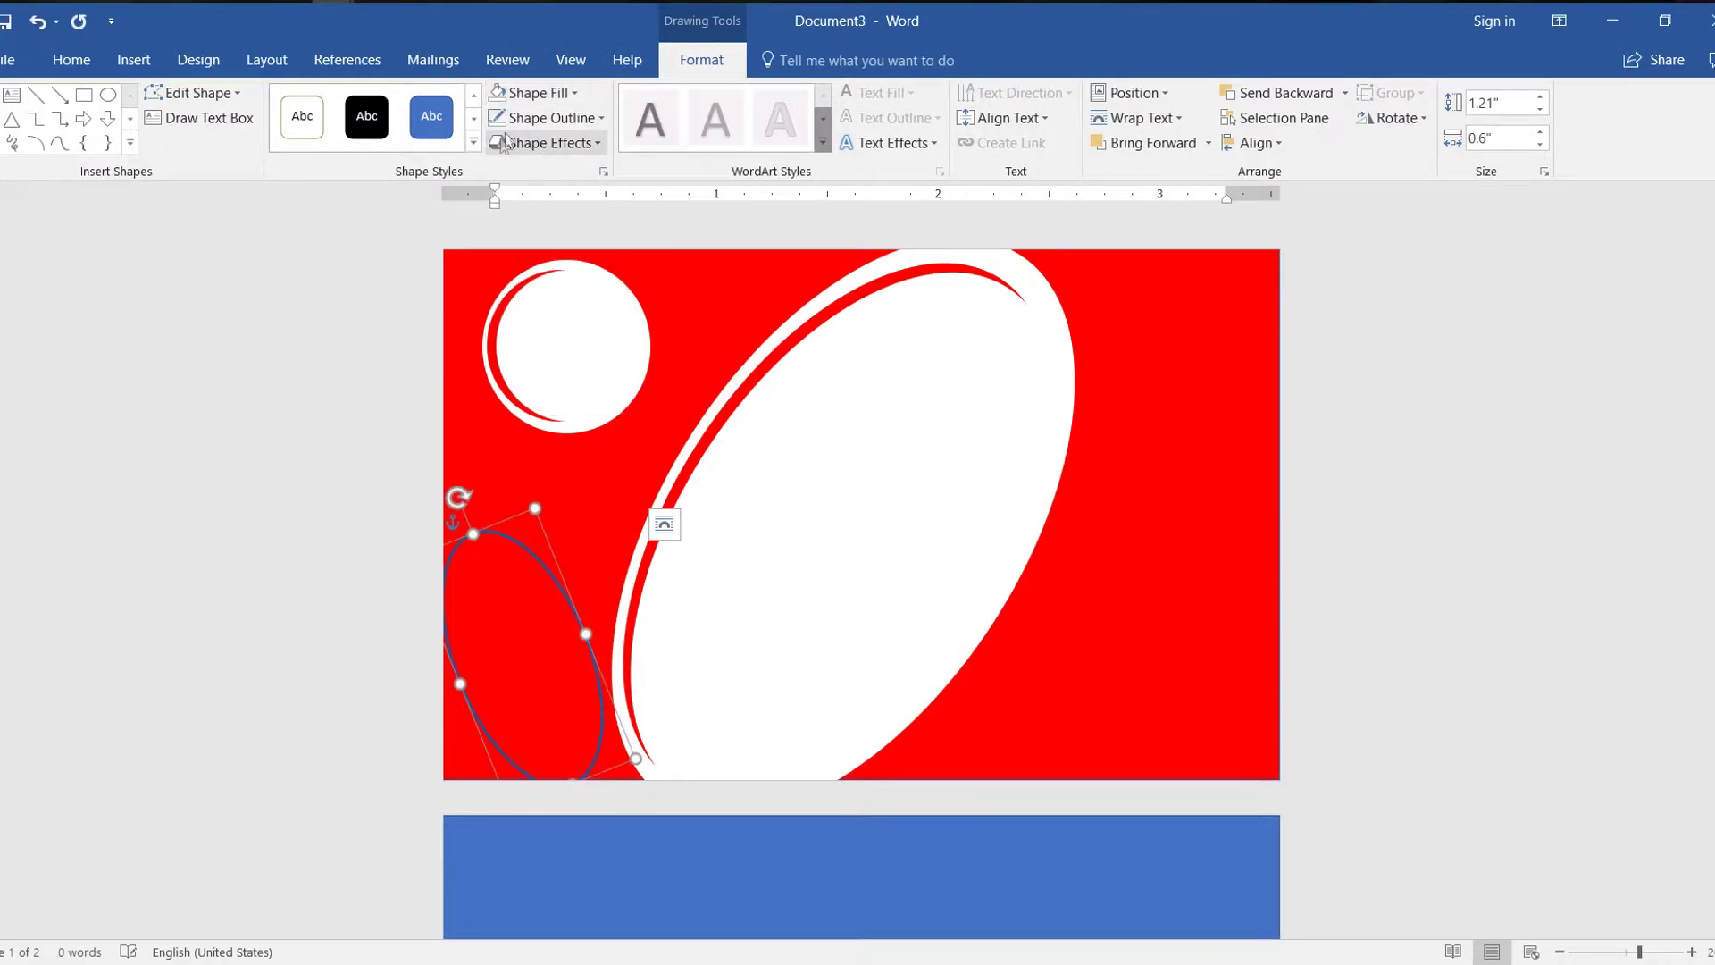
{"action": "left_click", "coordinate": [545, 118]}
{"action": "left_click", "coordinate": [529, 309]}
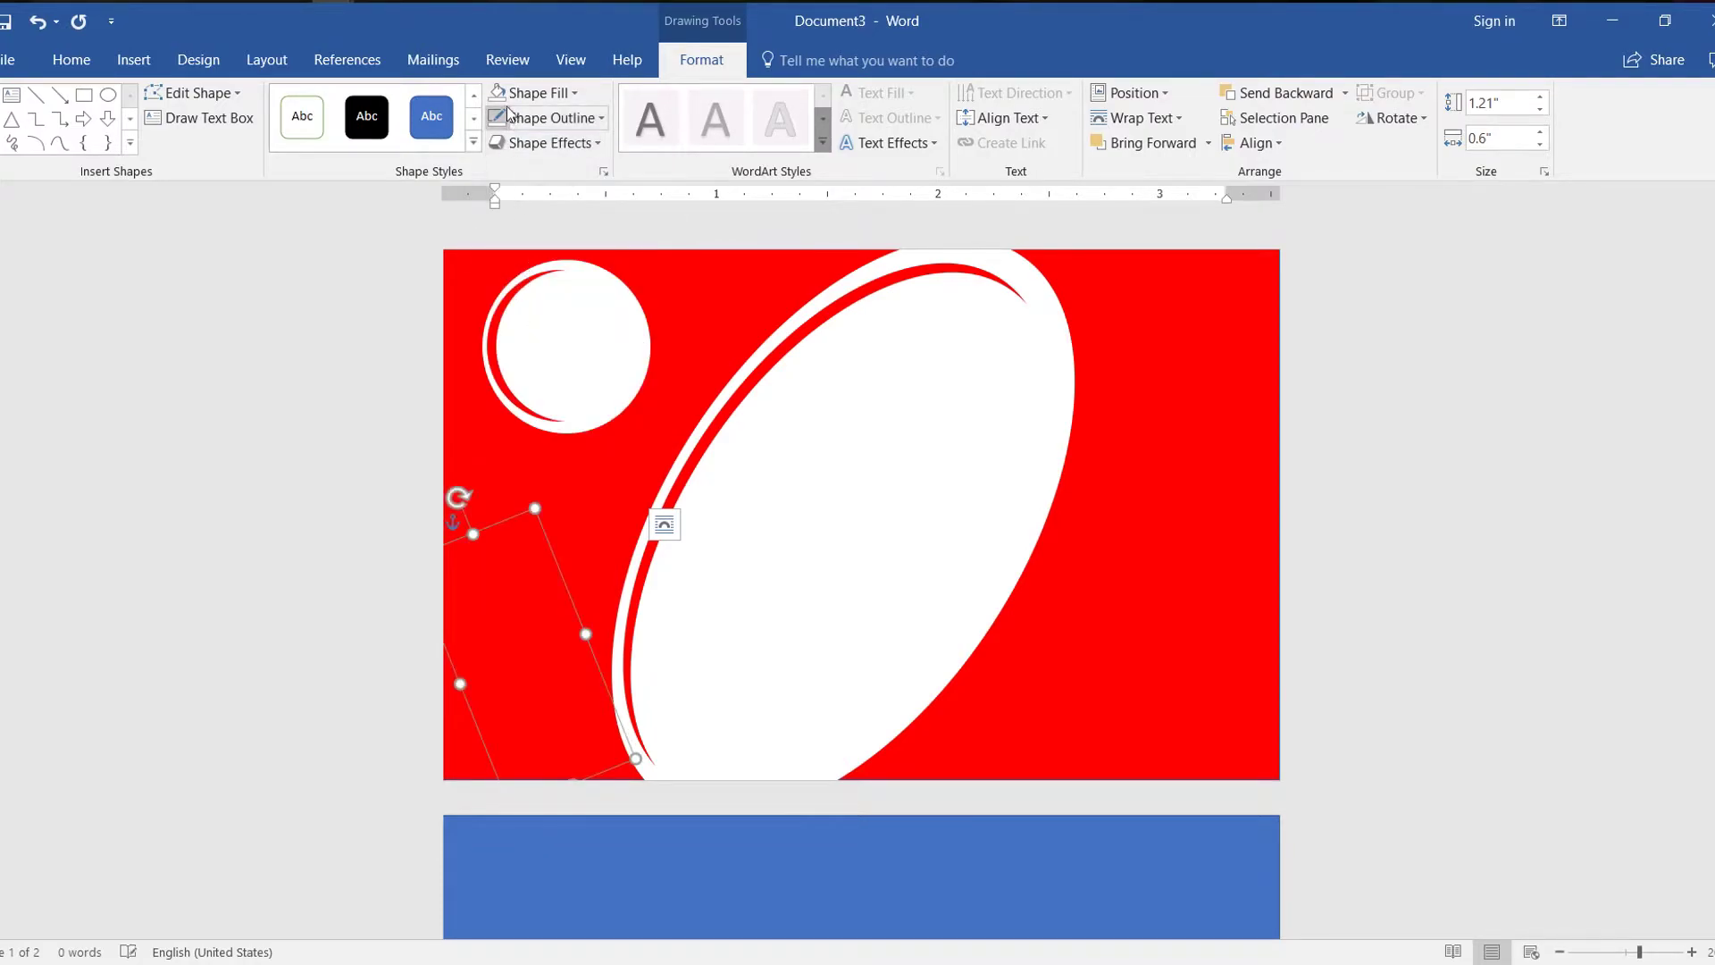
{"action": "left_click", "coordinate": [534, 93]}
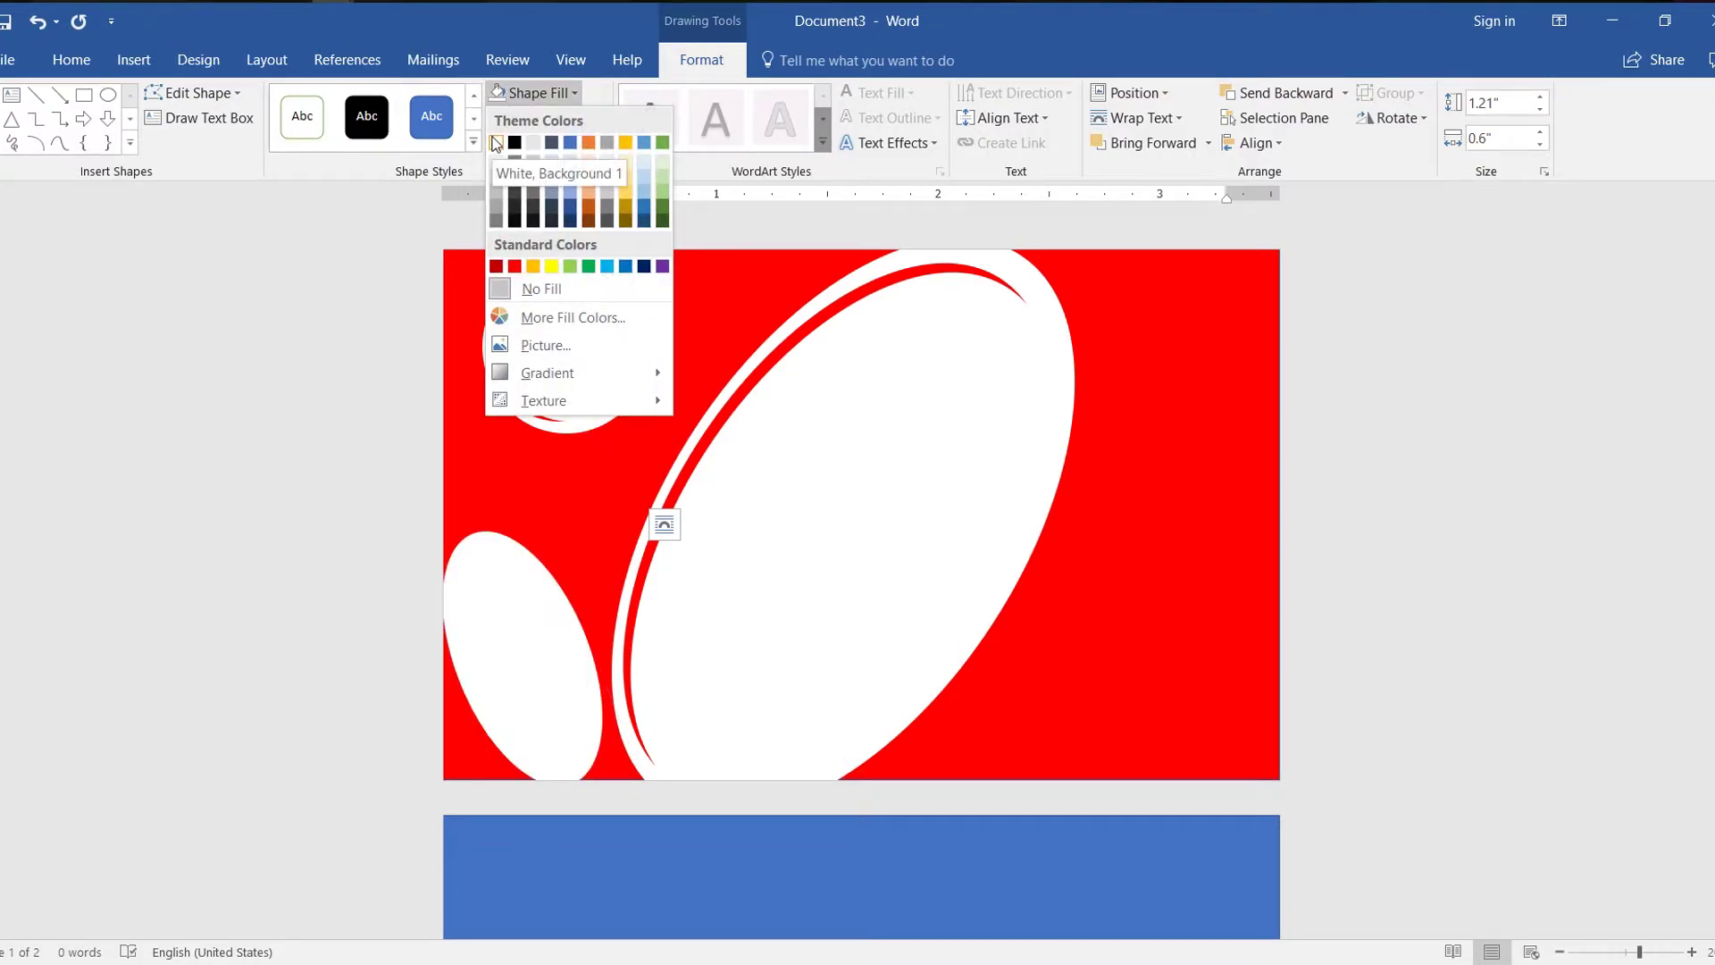
{"action": "left_click", "coordinate": [495, 143]}
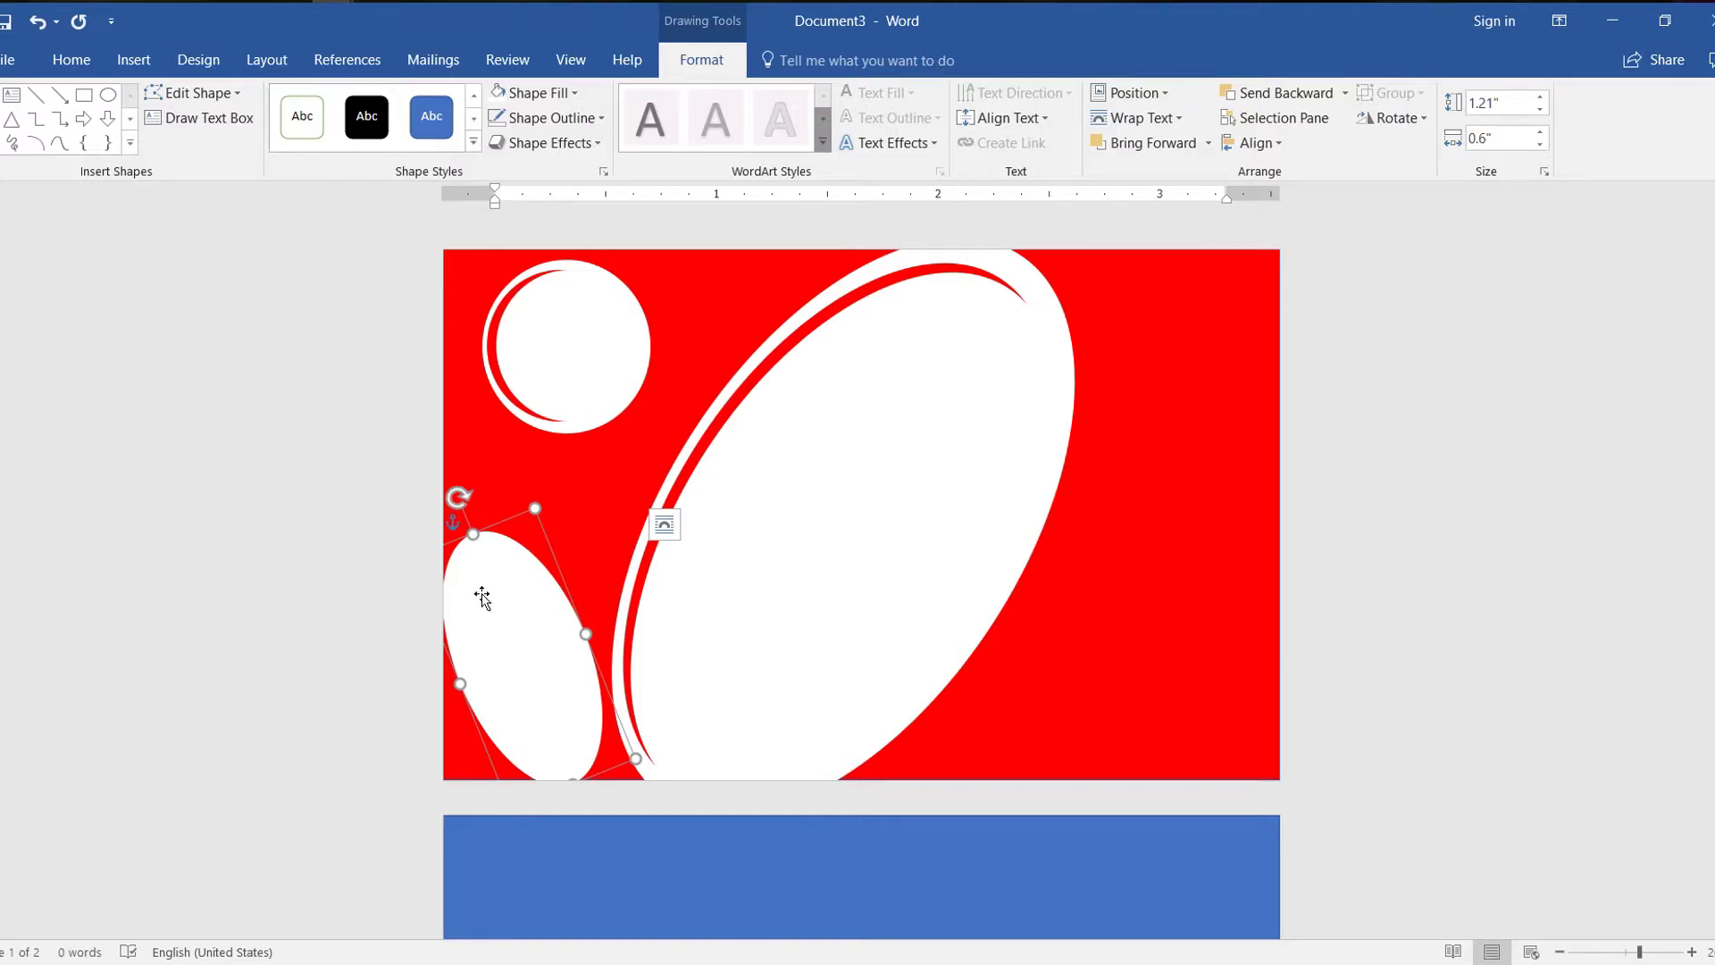
Duplicate the lower-left white oval, fill the copy red, and overlap it so a thin white crescent shows along the upper-left edge
{"action": "mouse_move", "coordinate": [490, 567]}
{"action": "left_mouse_down"}
{"action": "mouse_move", "coordinate": [527, 605]}
{"action": "mouse_move", "coordinate": [518, 567]}
{"action": "left_mouse_up"}
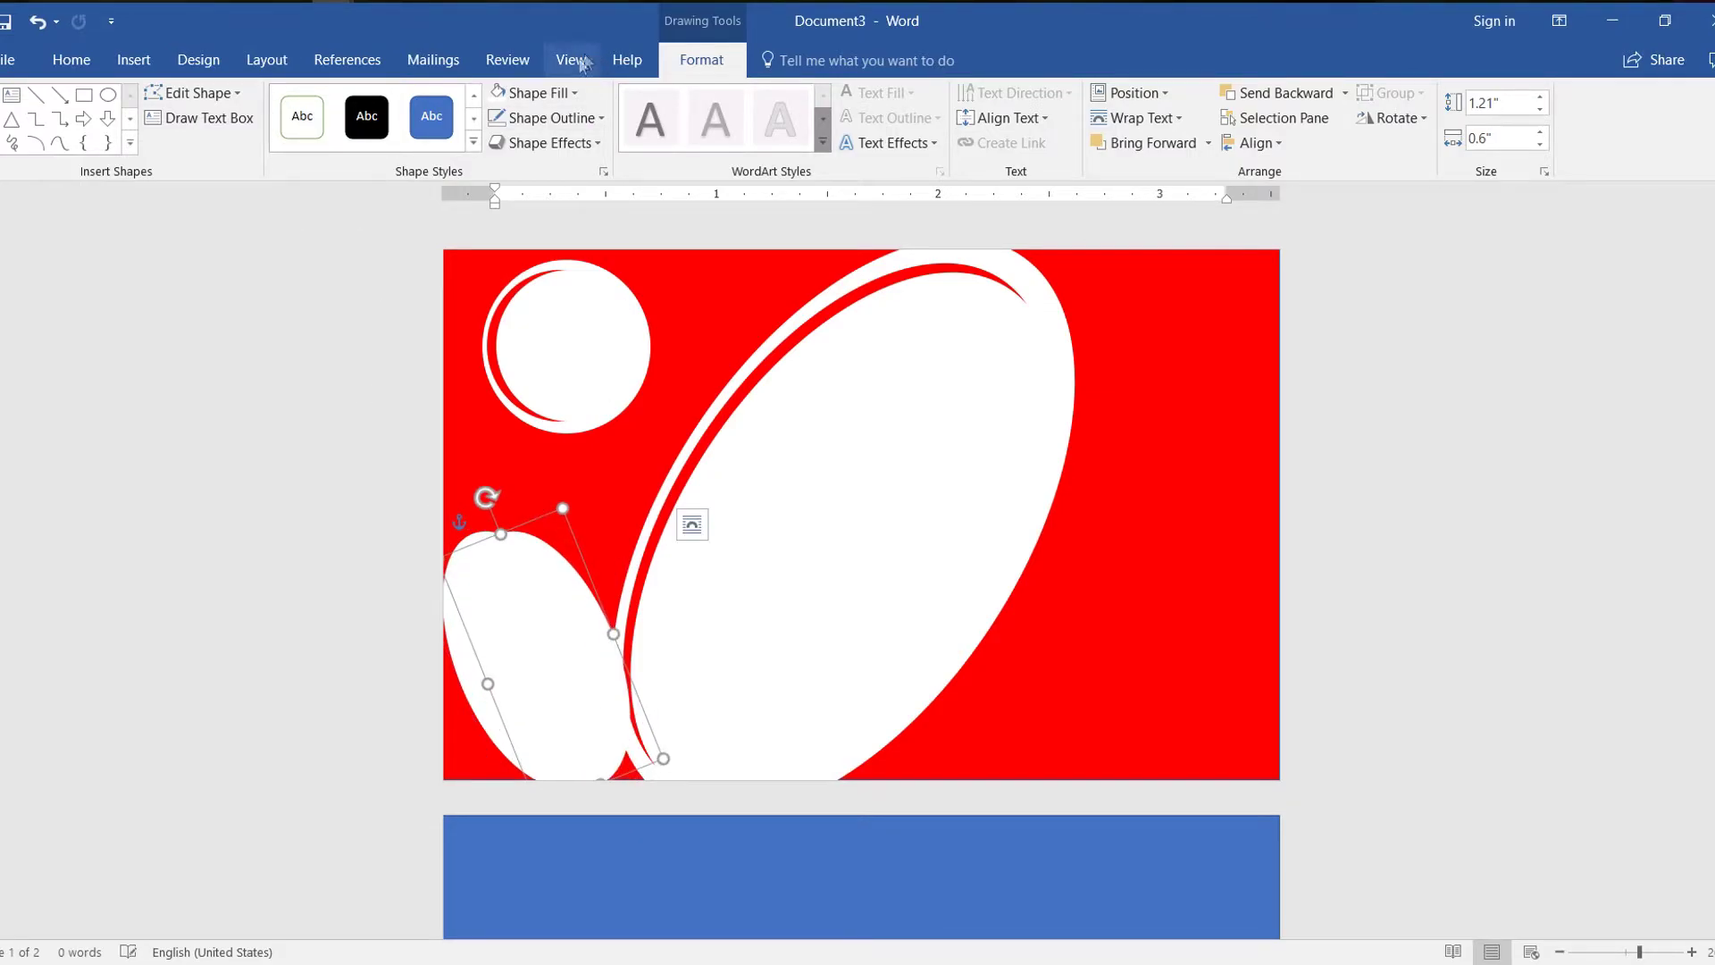
{"action": "left_click", "coordinate": [536, 93]}
{"action": "left_click", "coordinate": [519, 265]}
{"action": "mouse_move", "coordinate": [521, 571]}
{"action": "left_mouse_down"}
{"action": "mouse_move", "coordinate": [510, 561]}
{"action": "mouse_move", "coordinate": [496, 582]}
{"action": "left_mouse_up"}
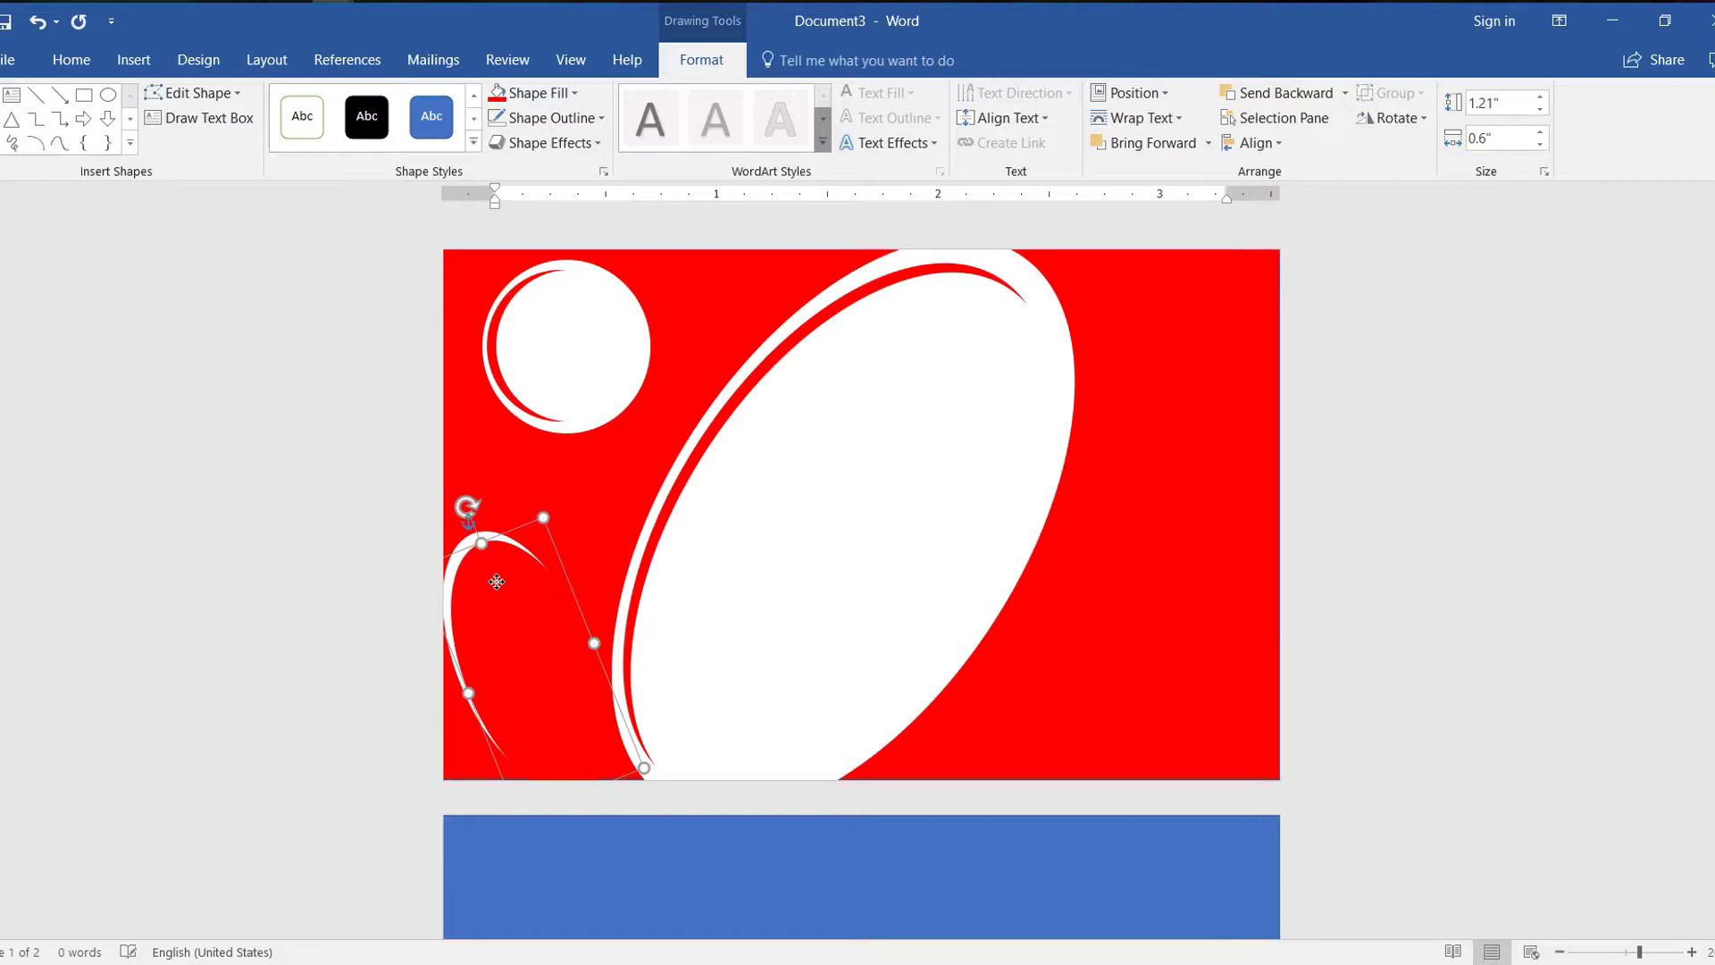
{"action": "left_click_drag", "start_coordinate": [496, 581], "coordinate": [496, 583]}
{"action": "left_click", "coordinate": [1208, 527]}
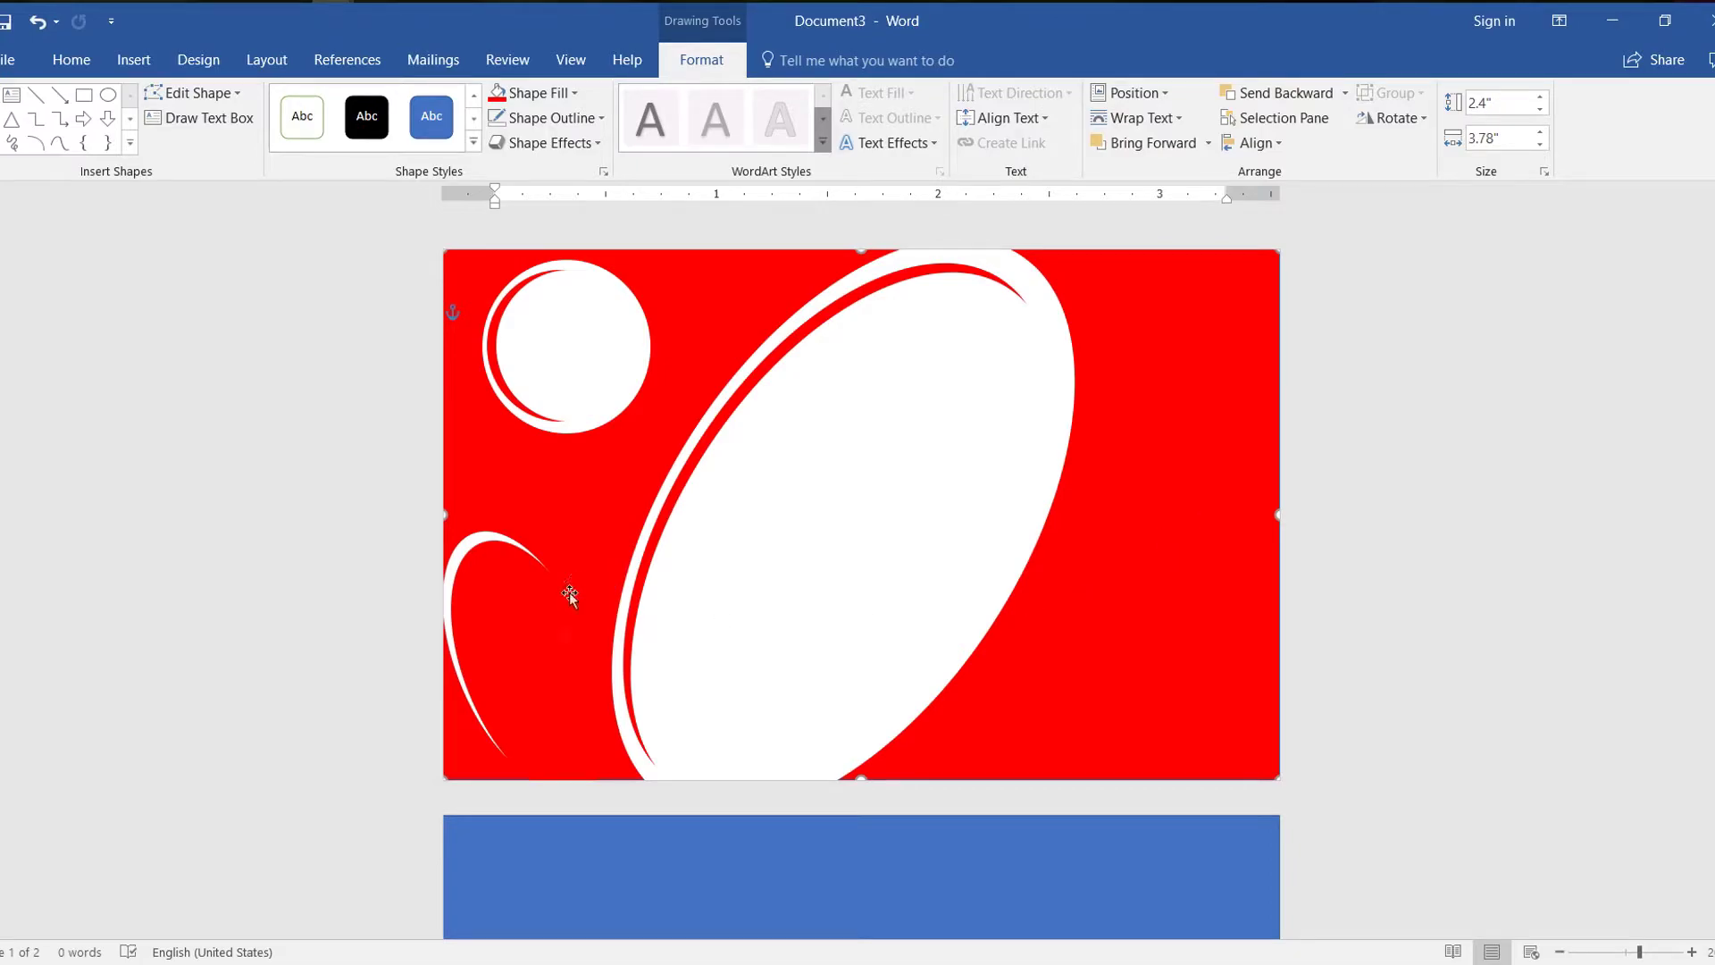
Shift the lower-left red oval upward so the white crescent curves along the oval's left and bottom edges
{"action": "left_click_drag", "start_coordinate": [500, 667], "coordinate": [490, 642]}
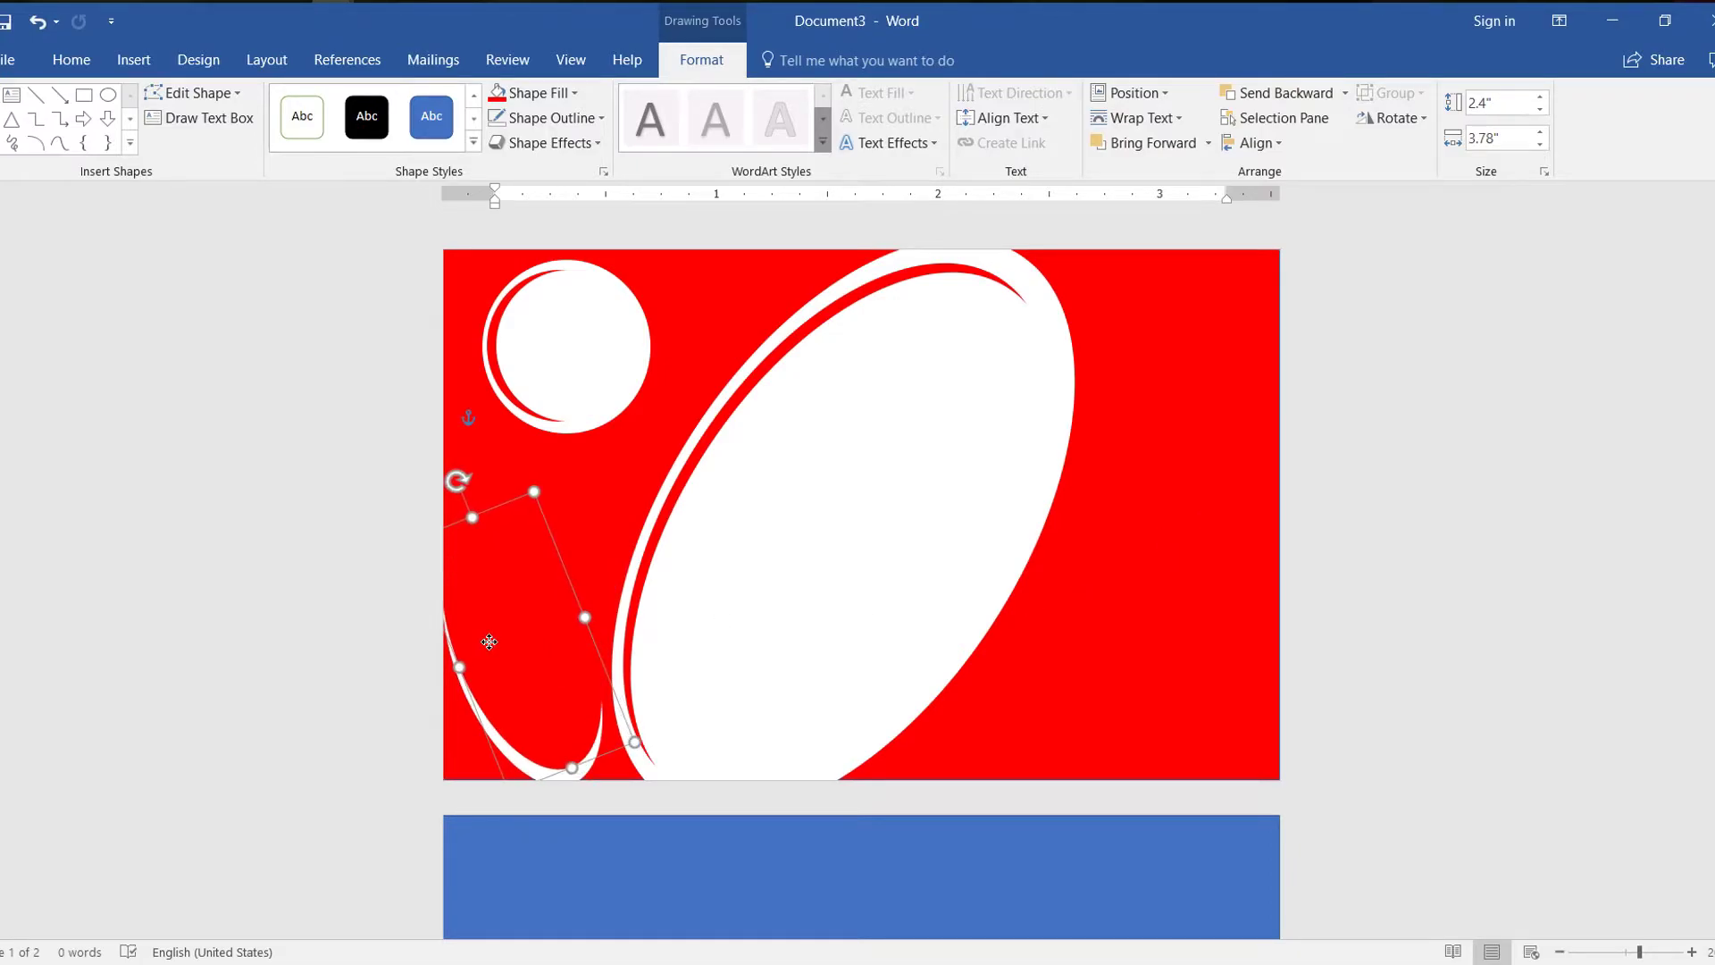
{"action": "mouse_move", "coordinate": [490, 642]}
{"action": "left_mouse_down"}
{"action": "mouse_move", "coordinate": [501, 662]}
{"action": "mouse_move", "coordinate": [498, 642]}
{"action": "left_mouse_up"}
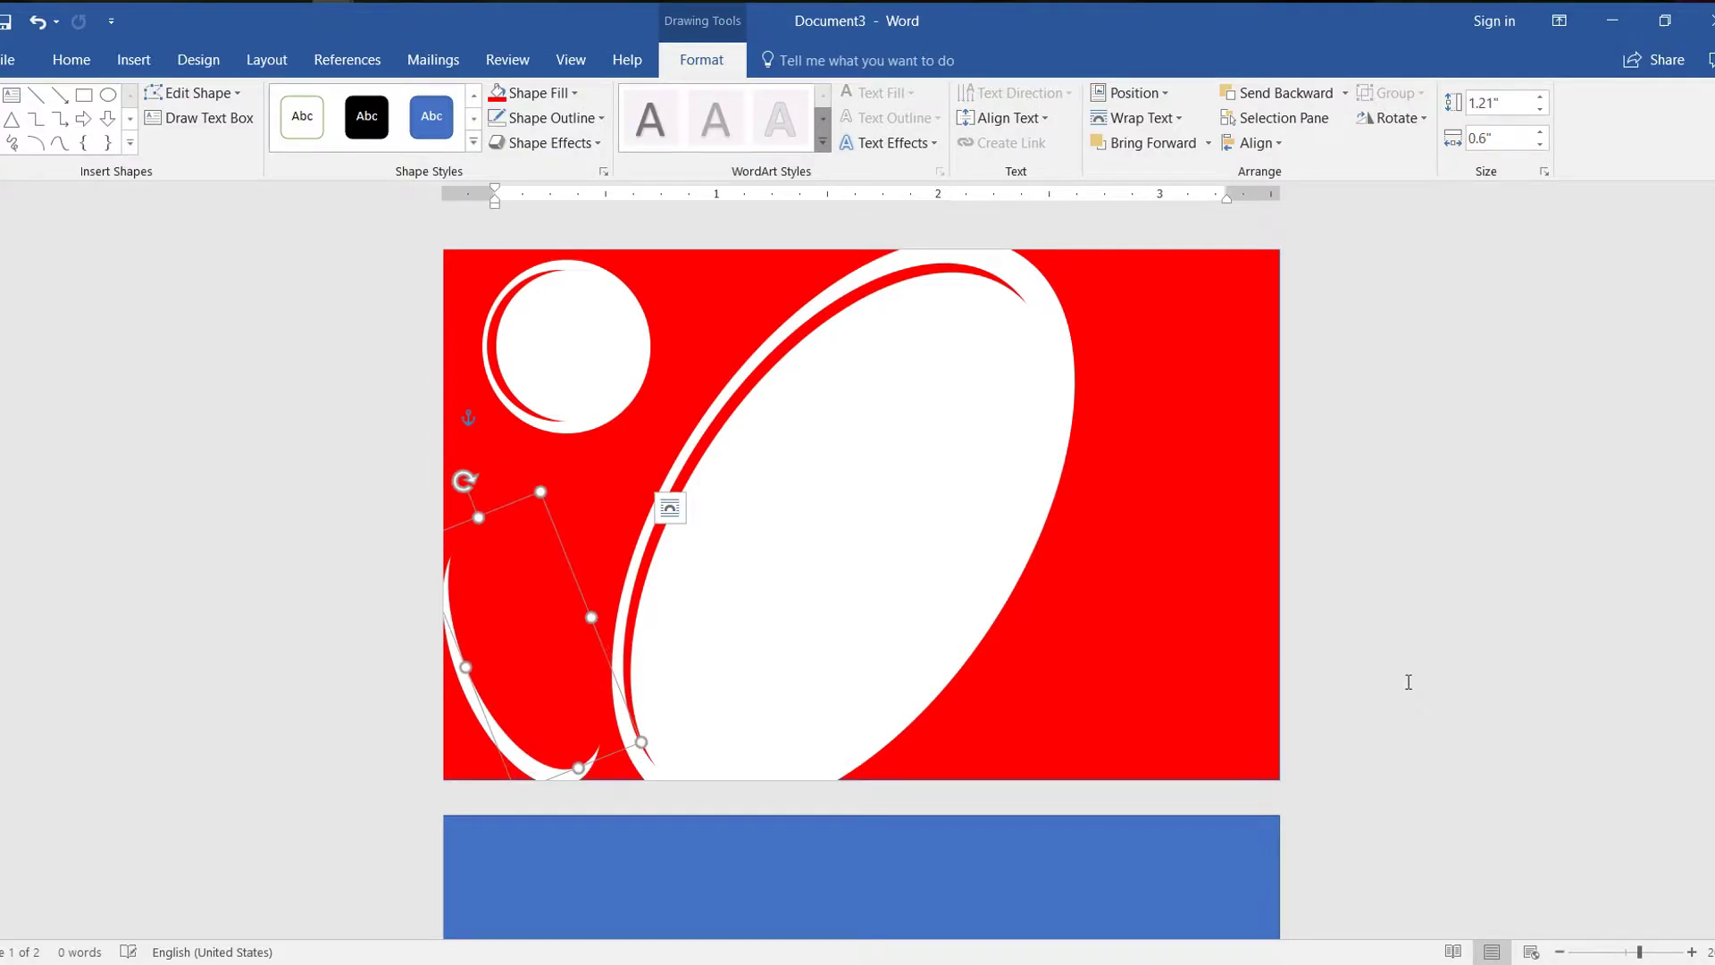
{"action": "left_click", "coordinate": [1242, 647]}
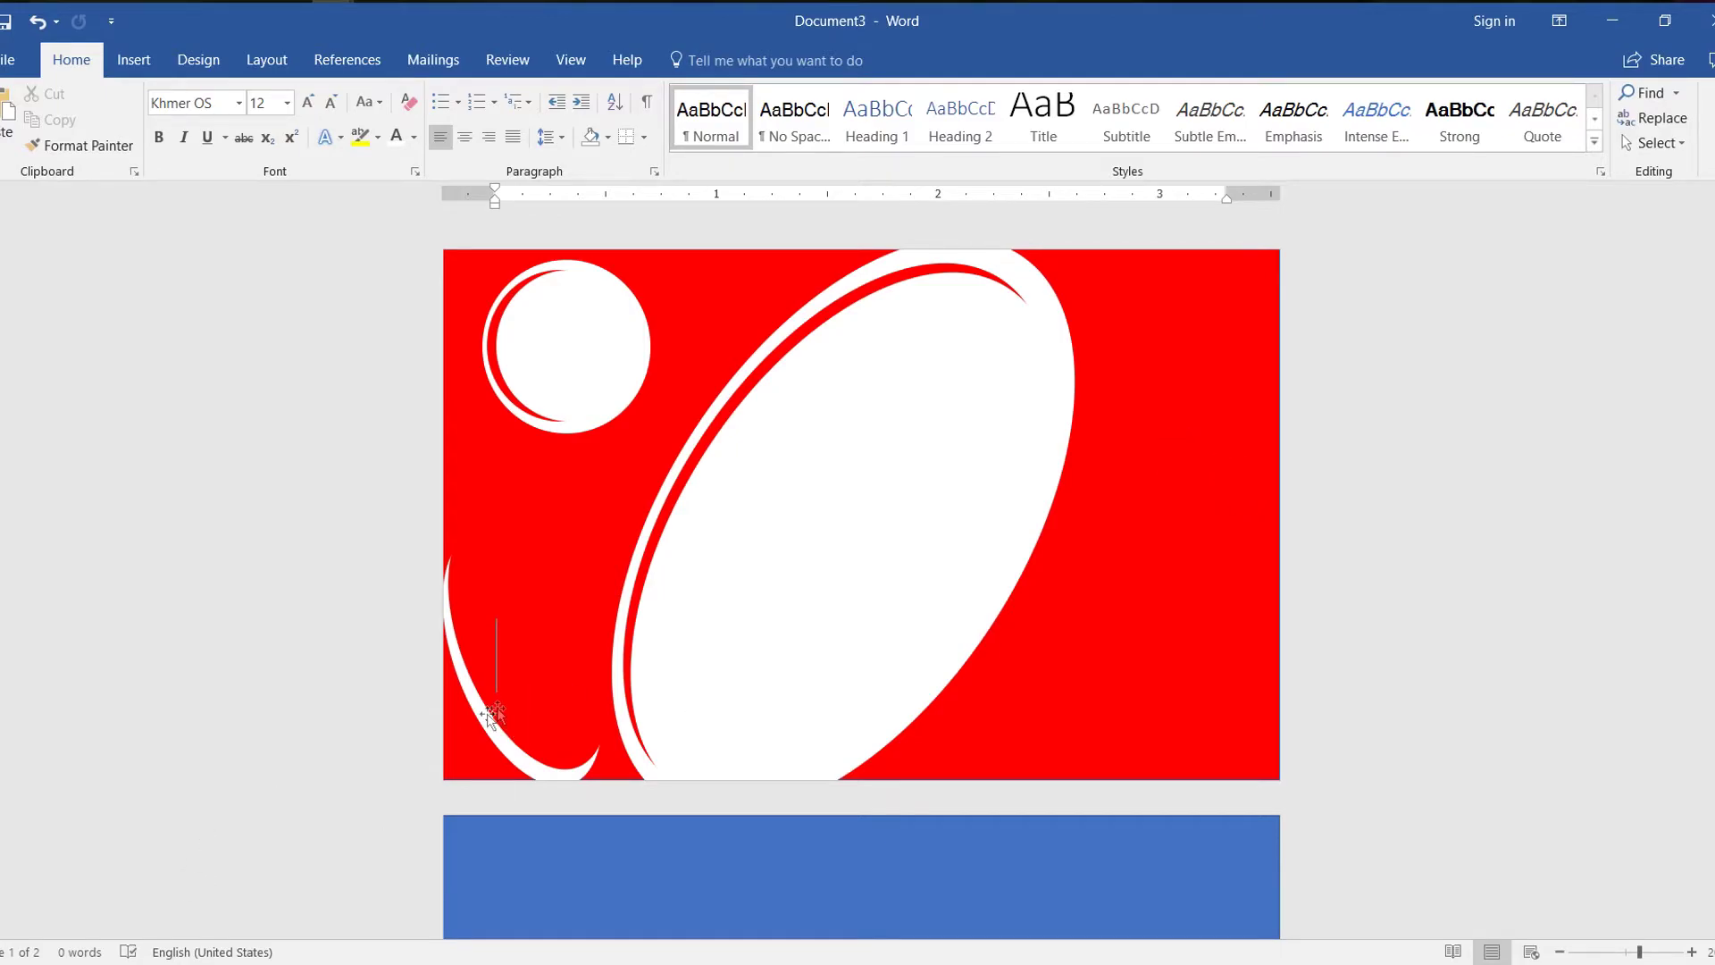
{"action": "left_click", "coordinate": [528, 721]}
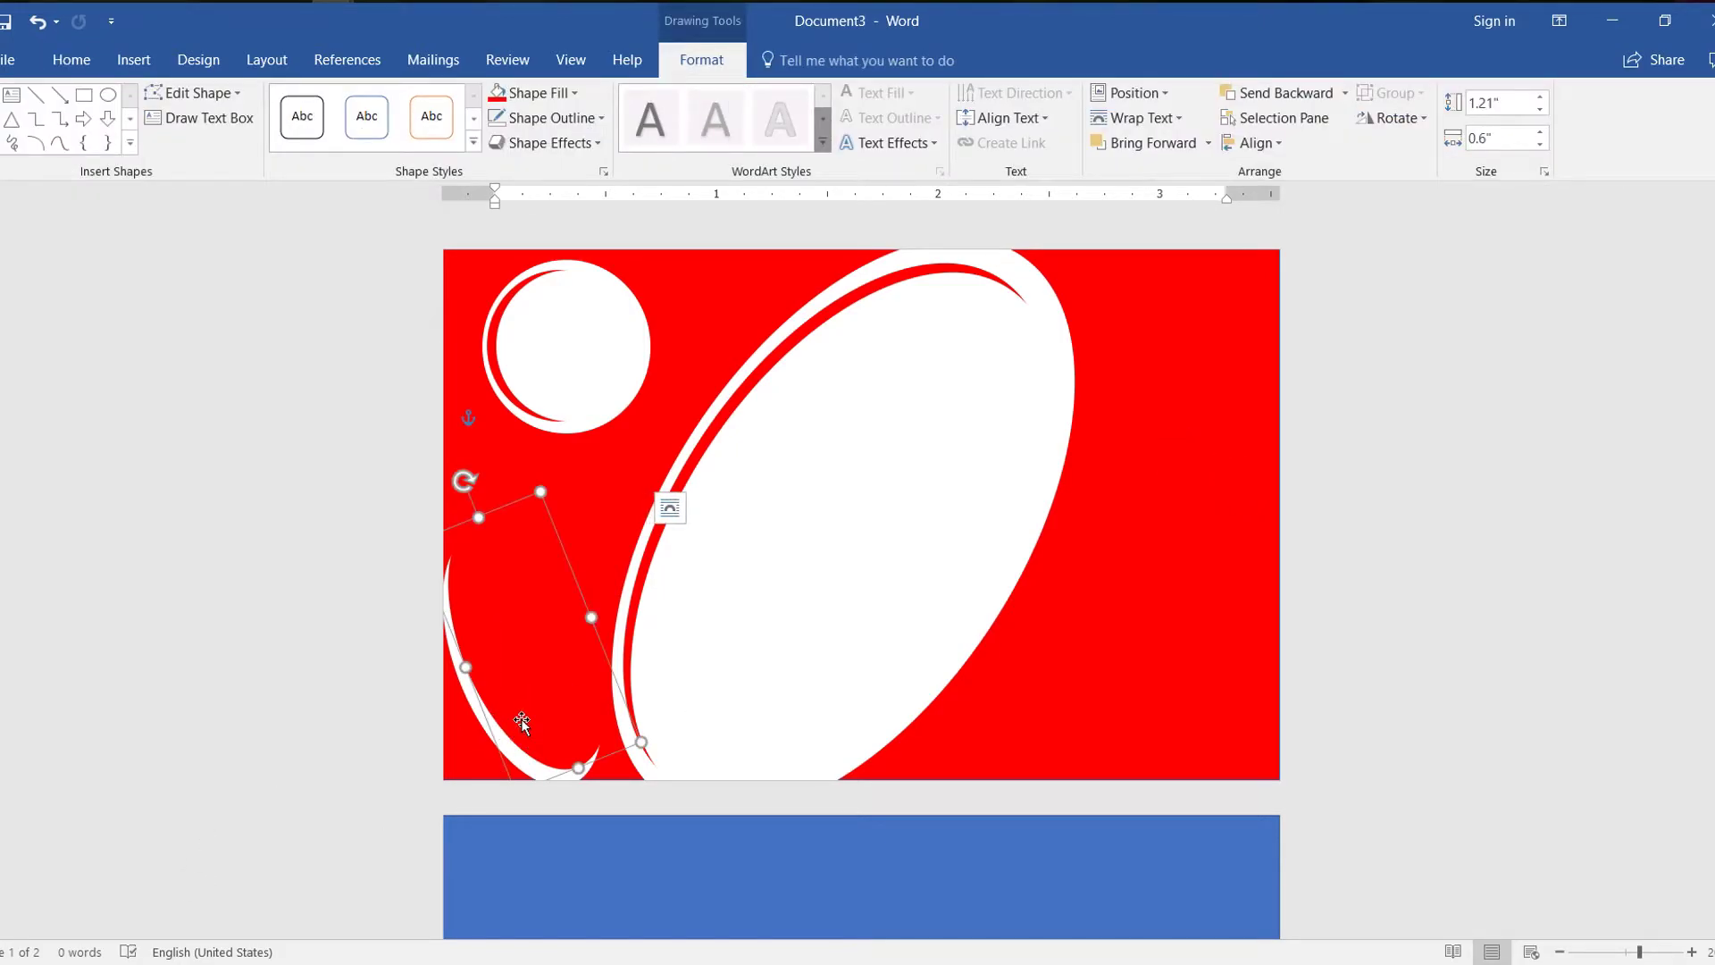
{"action": "left_click", "coordinate": [457, 734]}
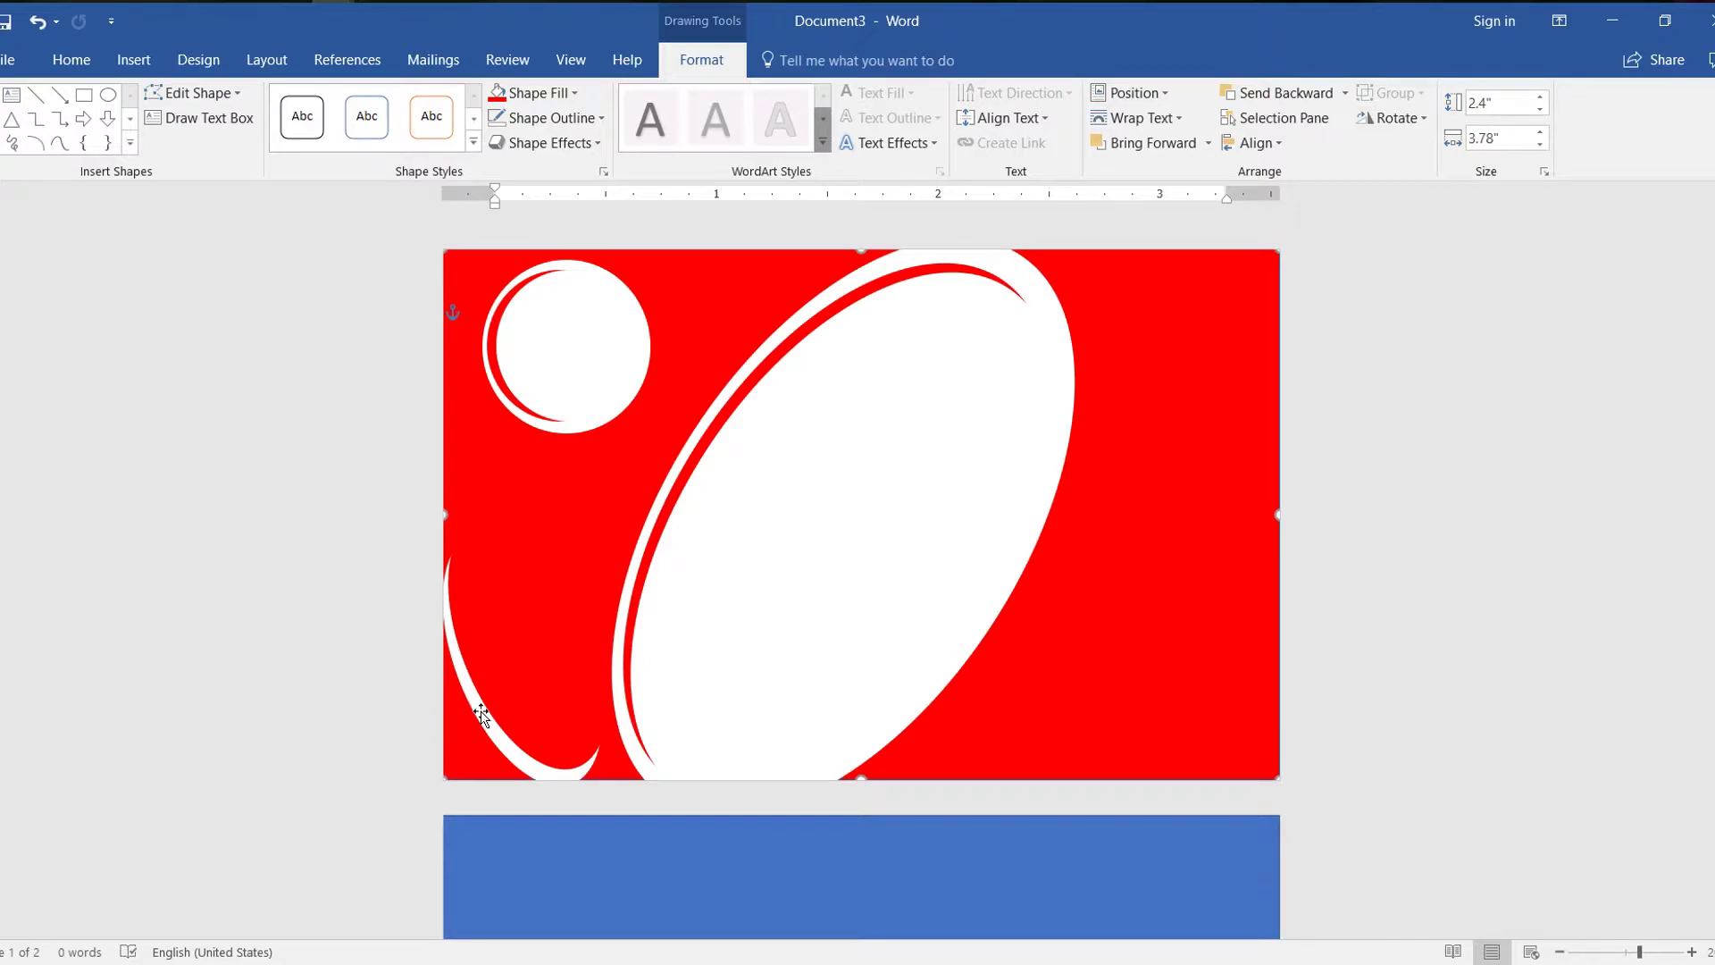
Duplicate the white and red accent ovals into the card's upper-right corner, overlapping them to form a matching white crescent
{"action": "left_click", "coordinate": [481, 715]}
{"action": "left_click_drag", "start_coordinate": [480, 719], "coordinate": [1184, 388]}
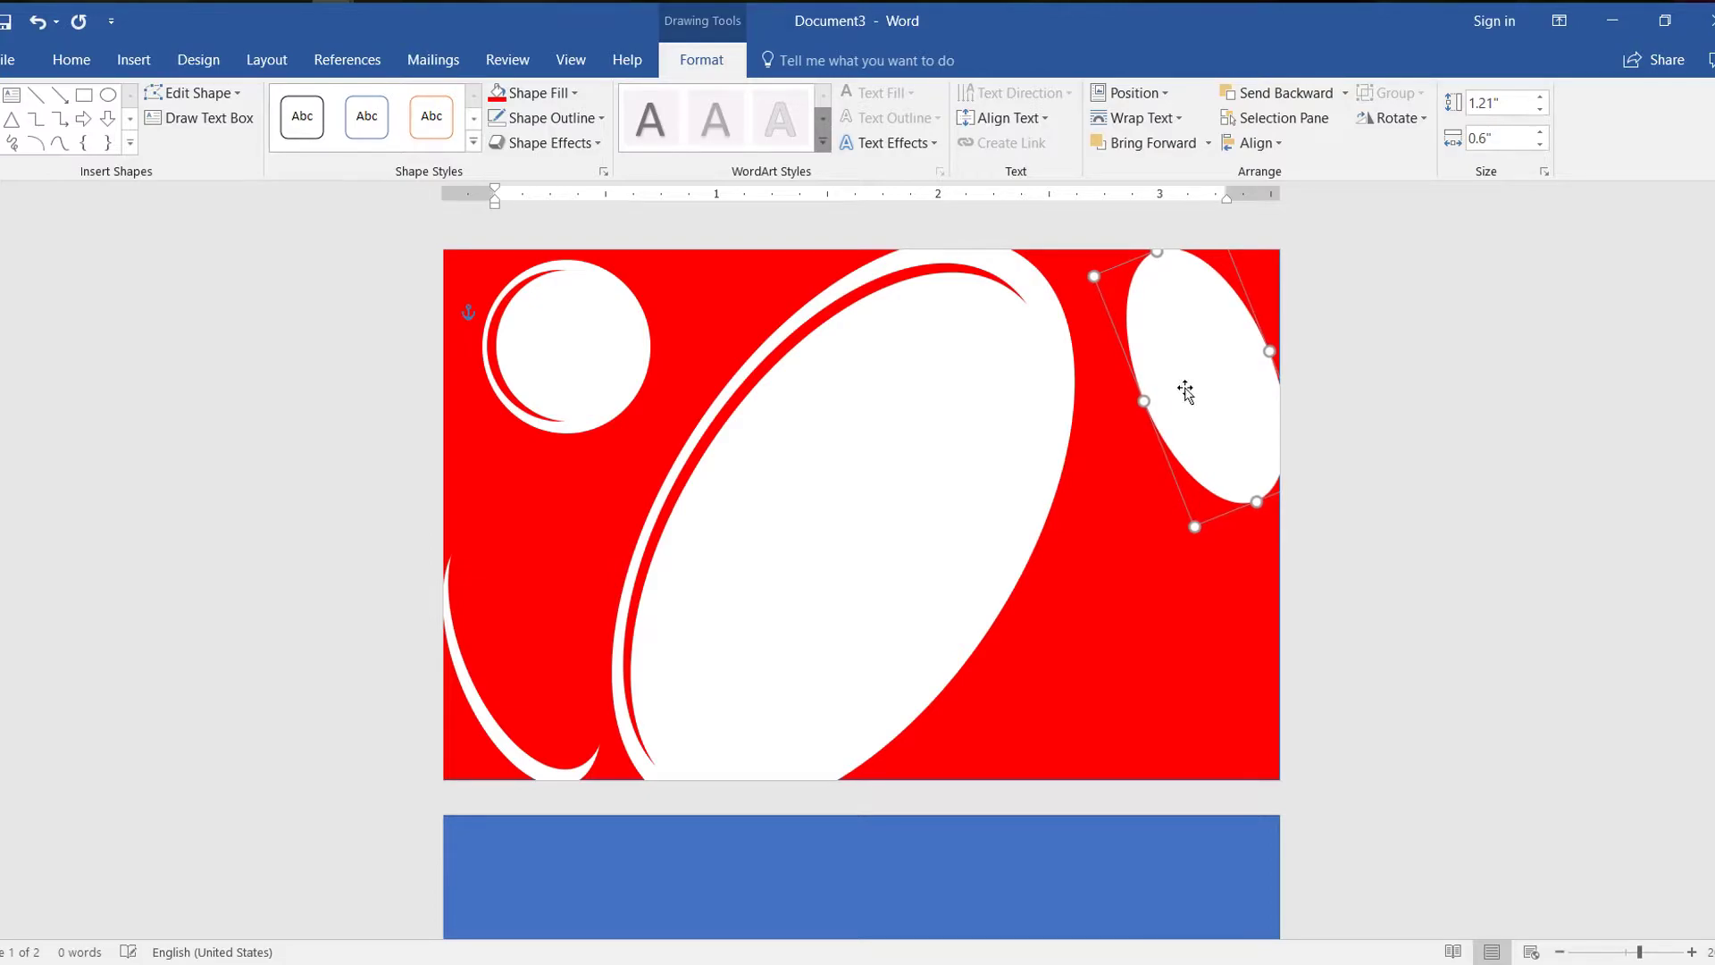
{"action": "left_click", "coordinate": [550, 636]}
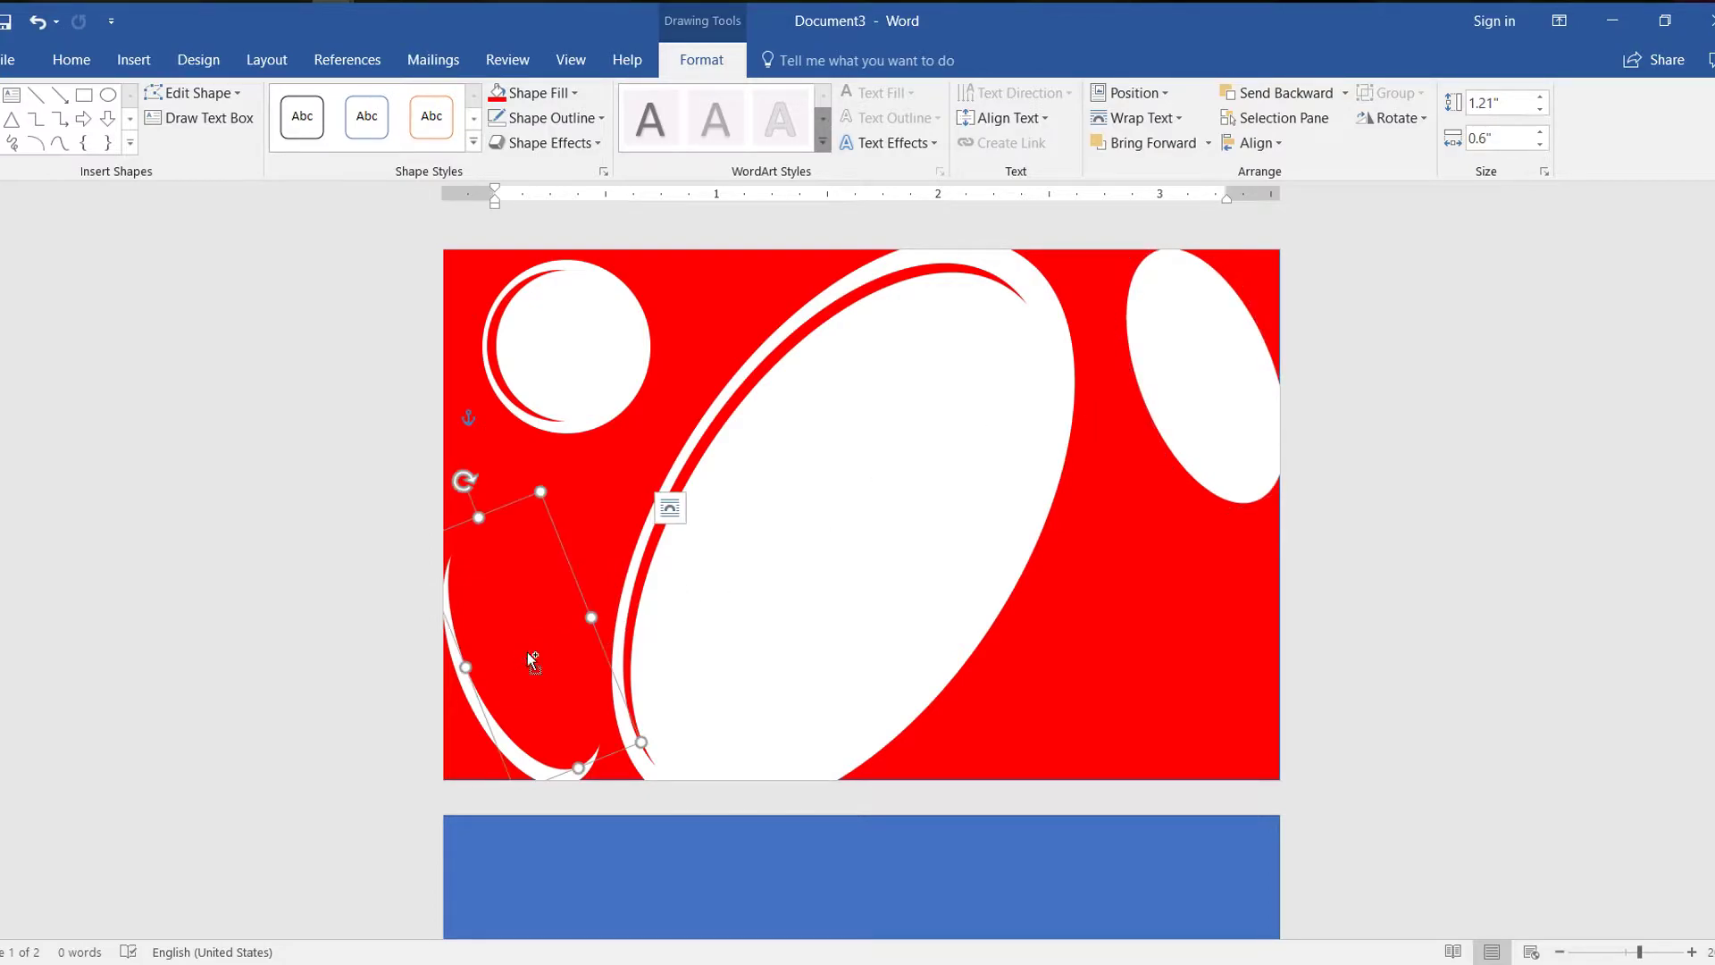
{"action": "left_click_drag", "start_coordinate": [527, 652], "coordinate": [1177, 332]}
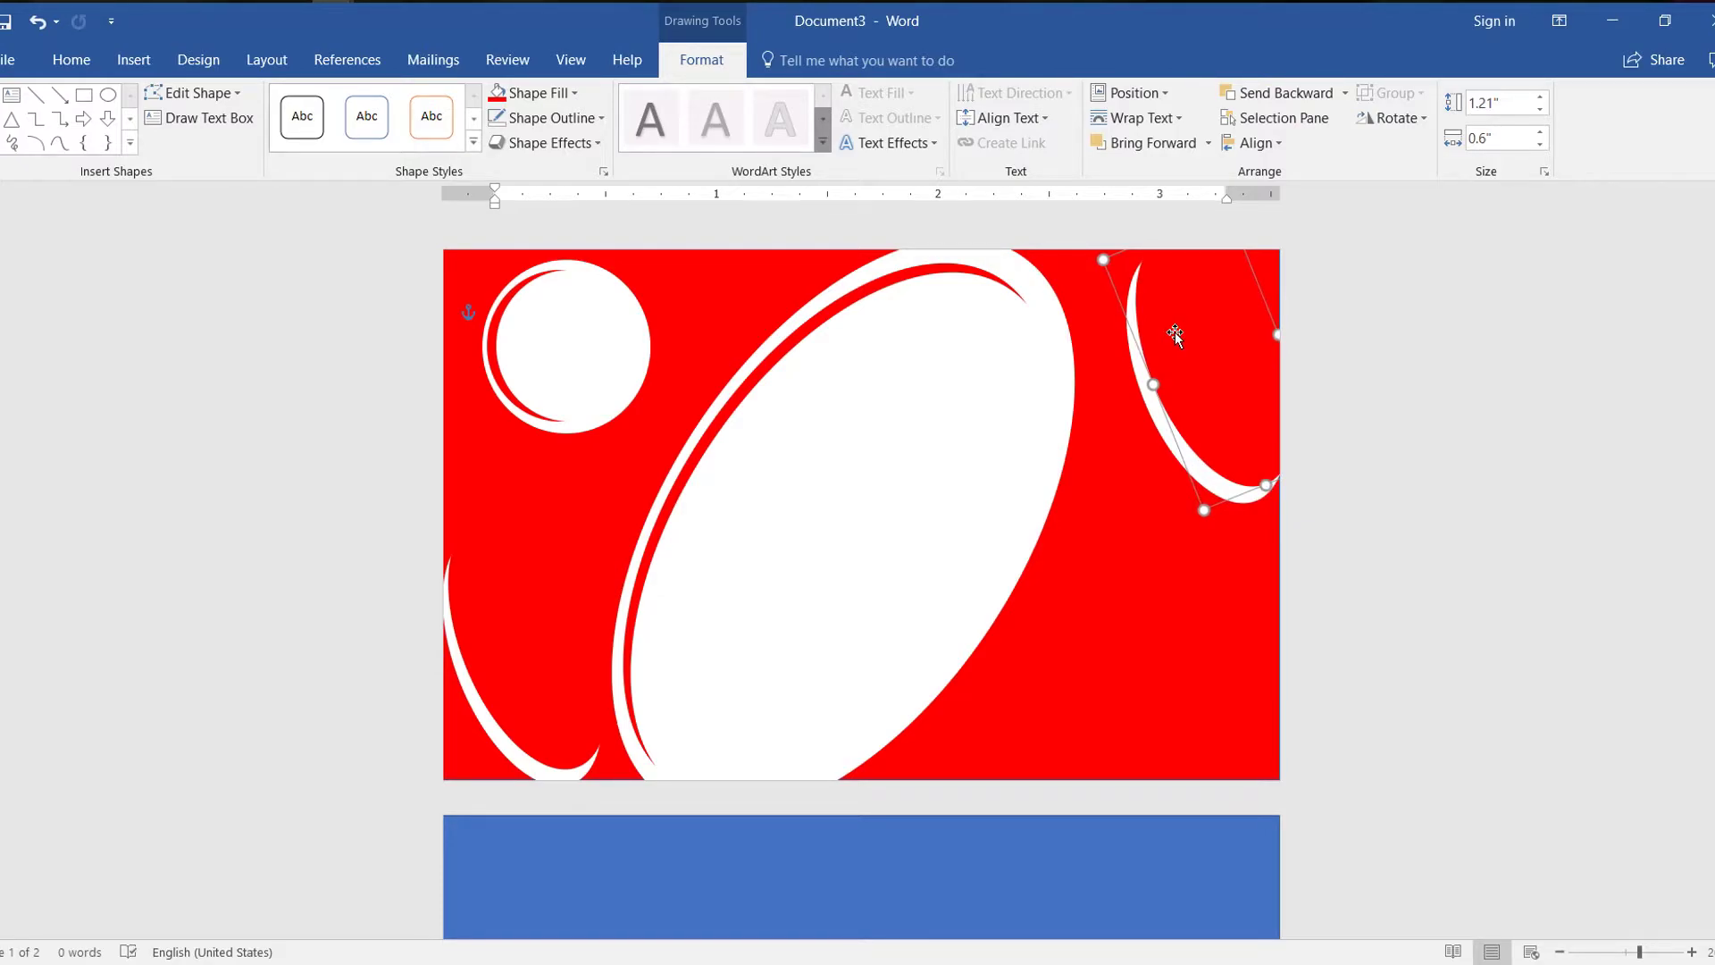
{"action": "left_click", "coordinate": [1107, 564]}
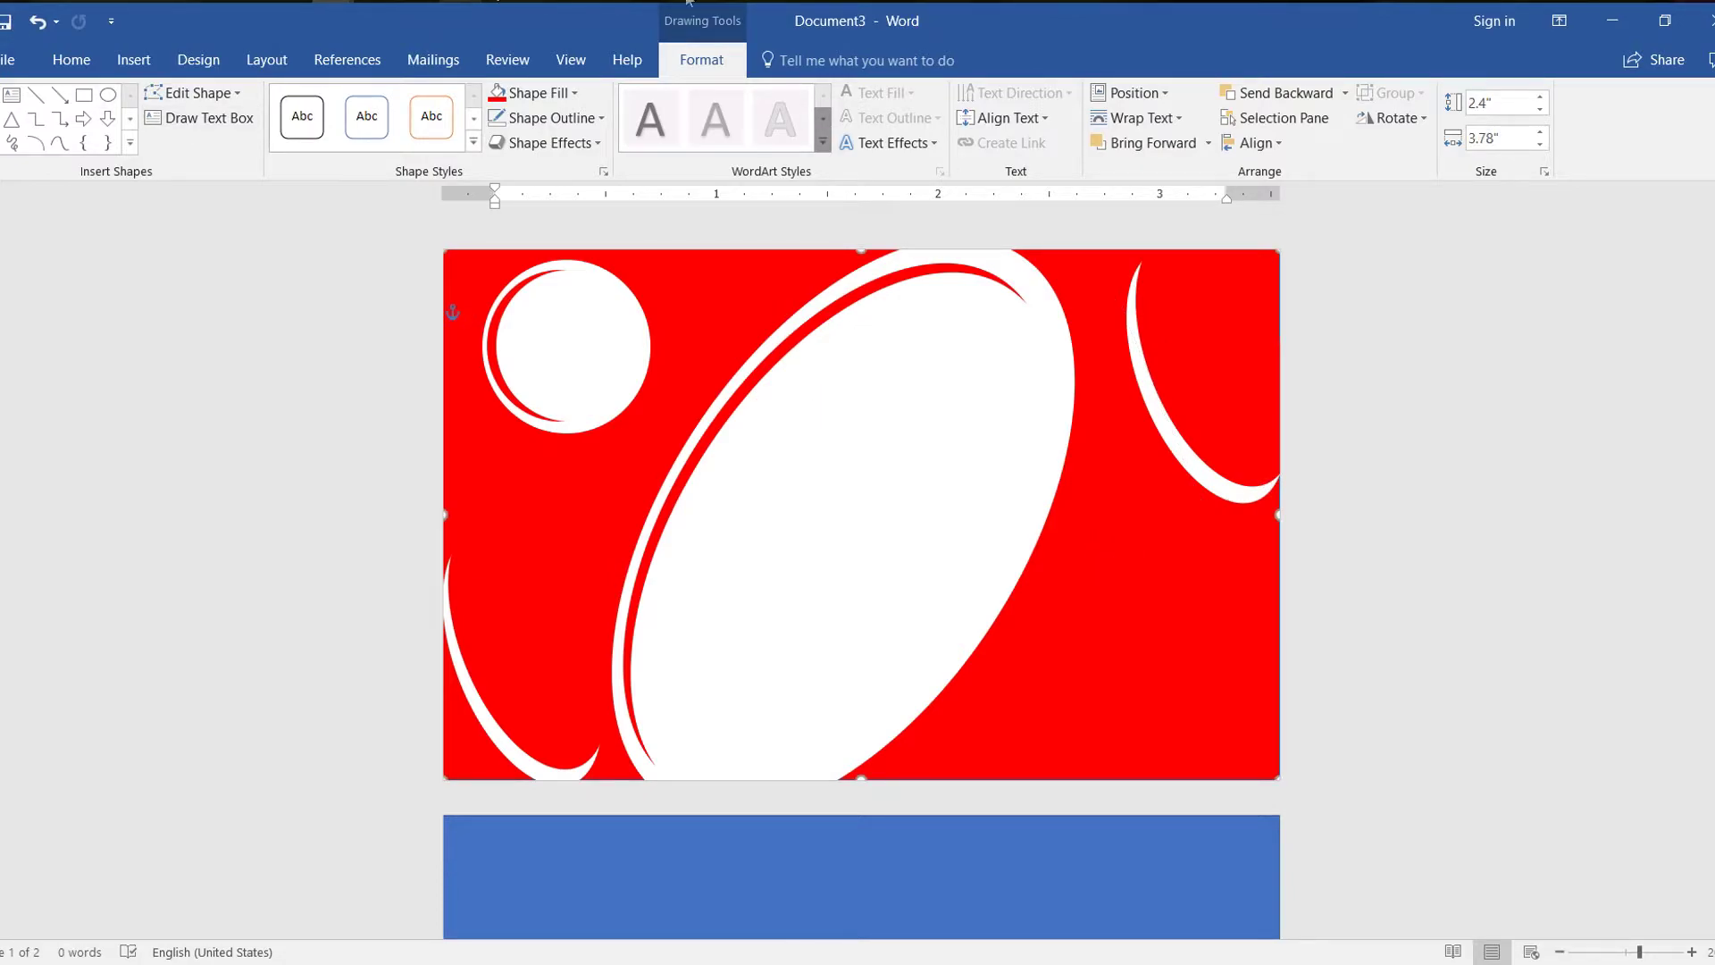
{"action": "left_click", "coordinate": [134, 59]}
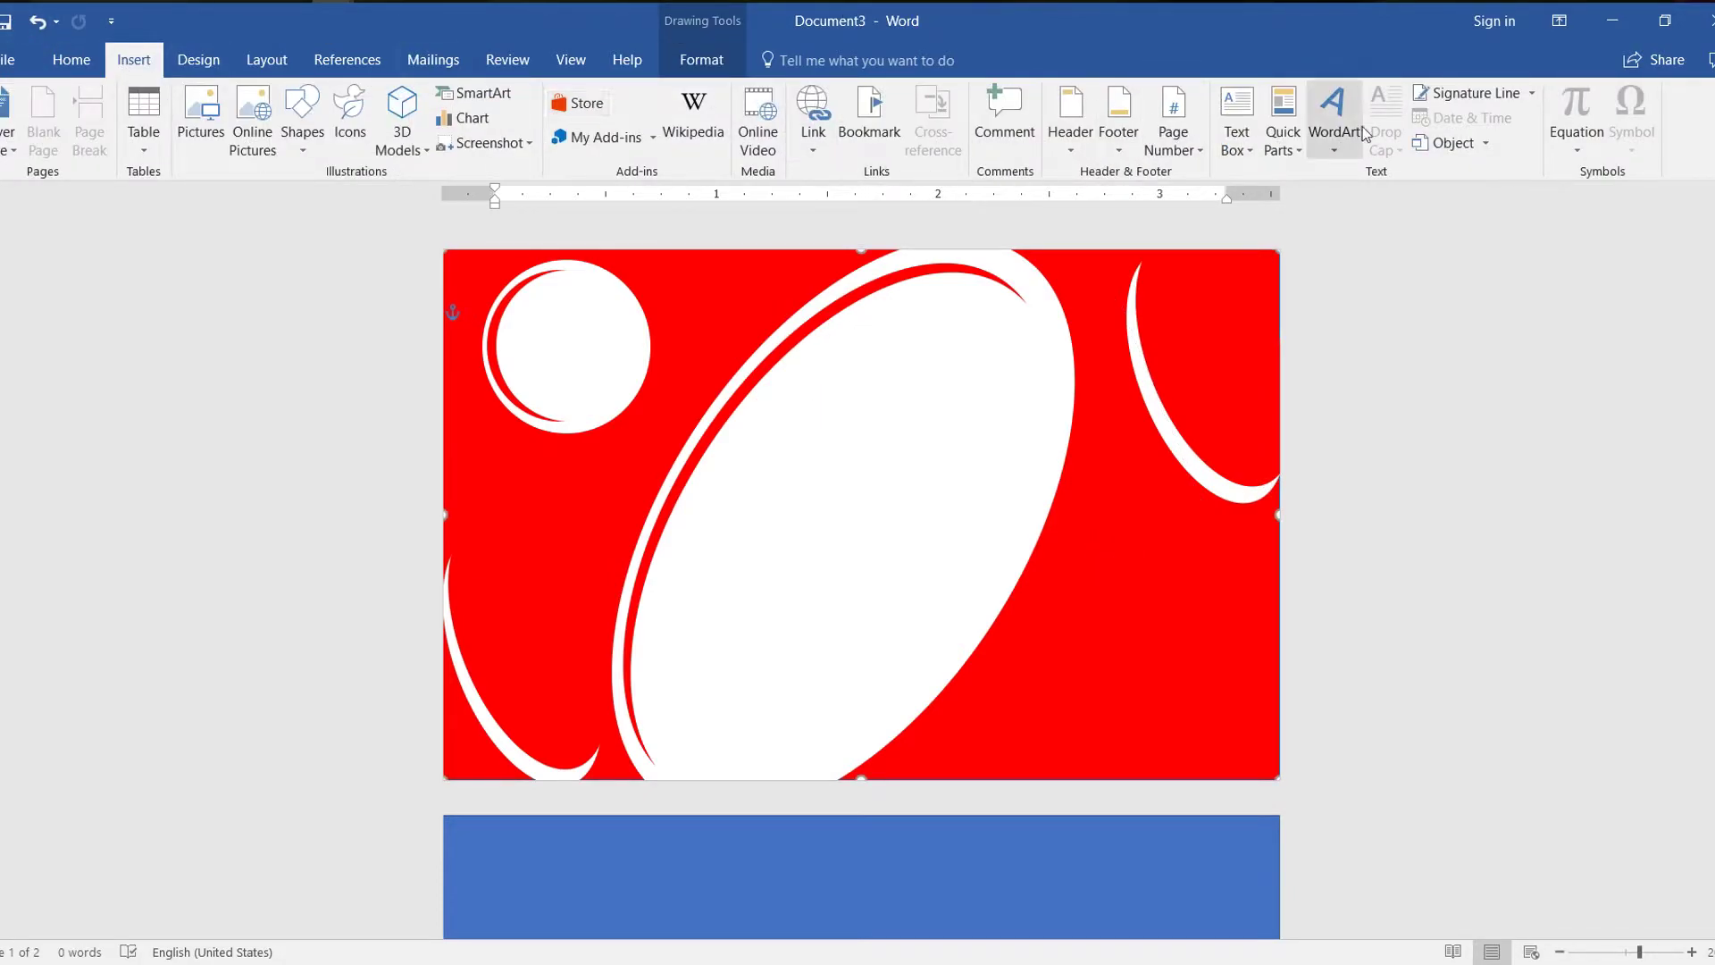
{"action": "left_click", "coordinate": [1236, 120]}
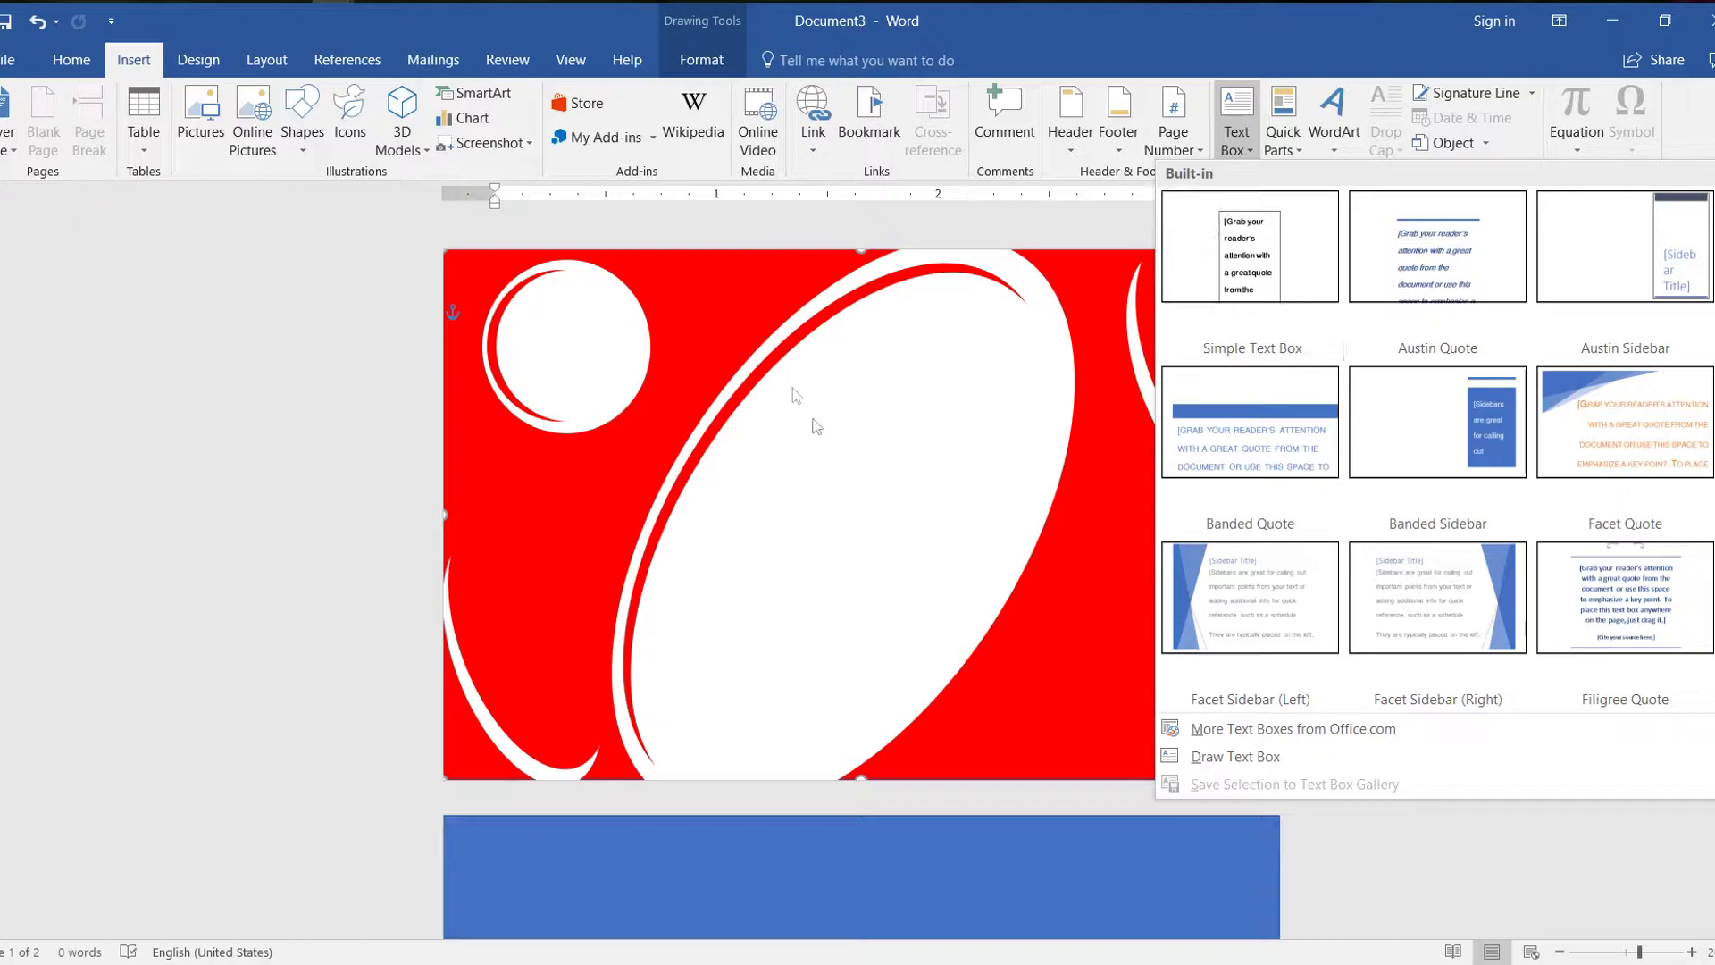
{"action": "left_click", "coordinate": [792, 387]}
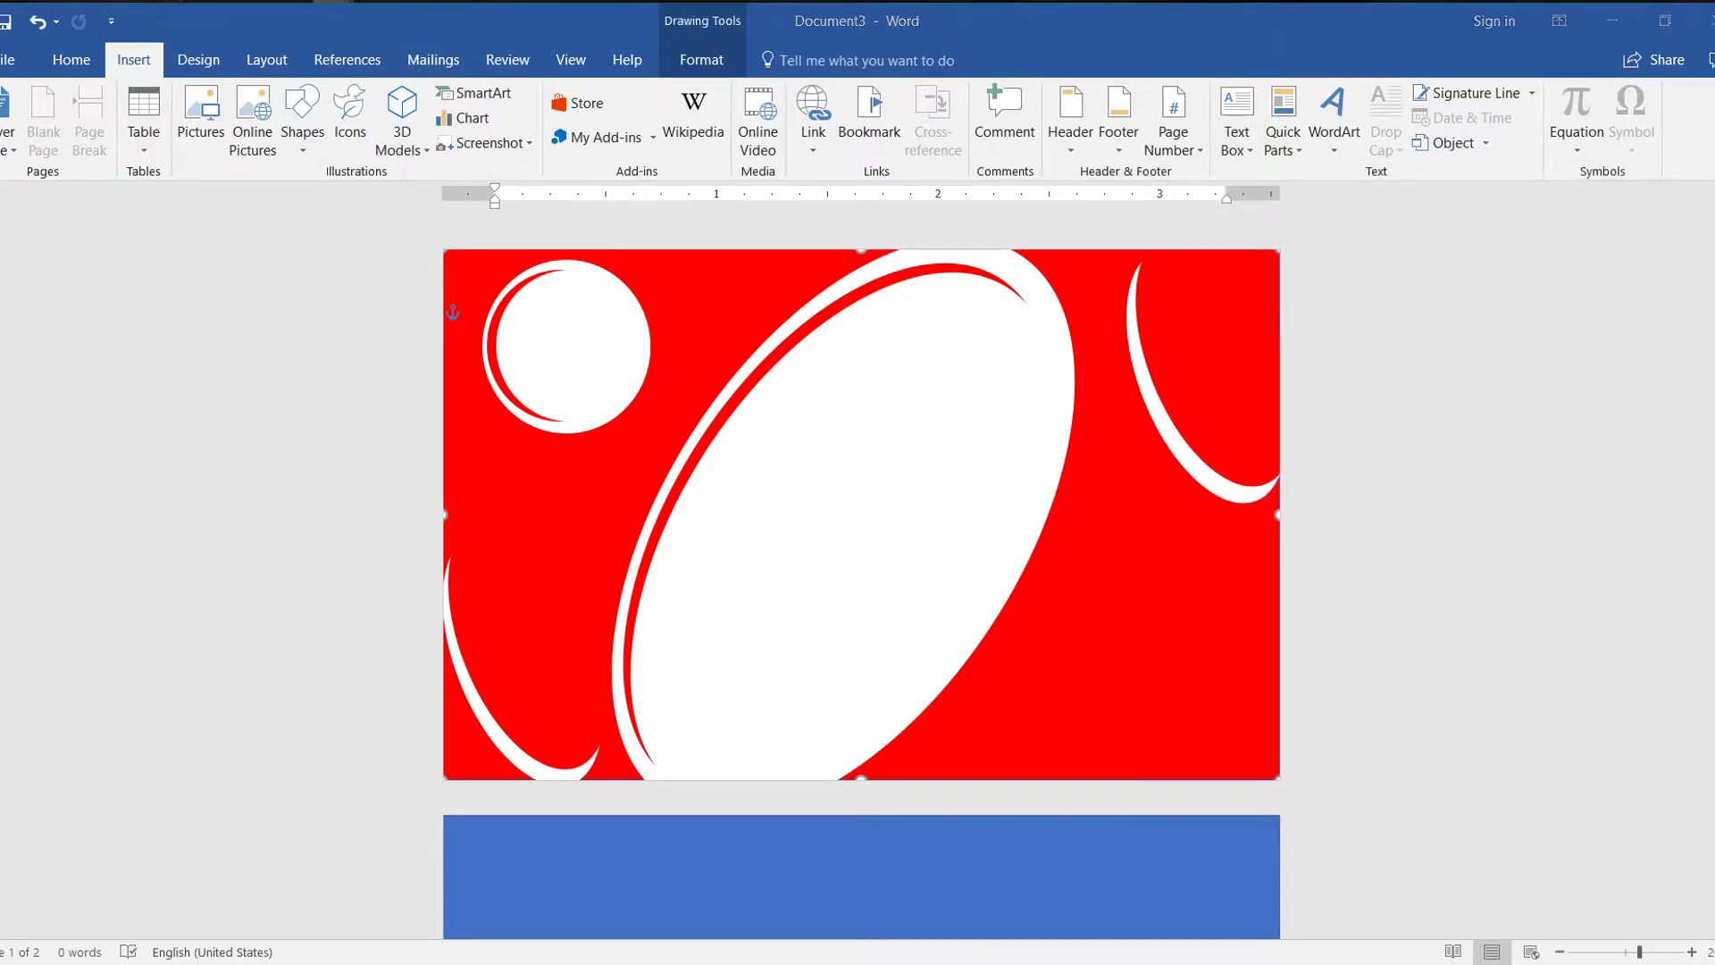
Copy the Your Name text box from Name card me into Document3 with source formatting and place it across the large oval's upper part
{"action": "left_click", "coordinate": [207, 105]}
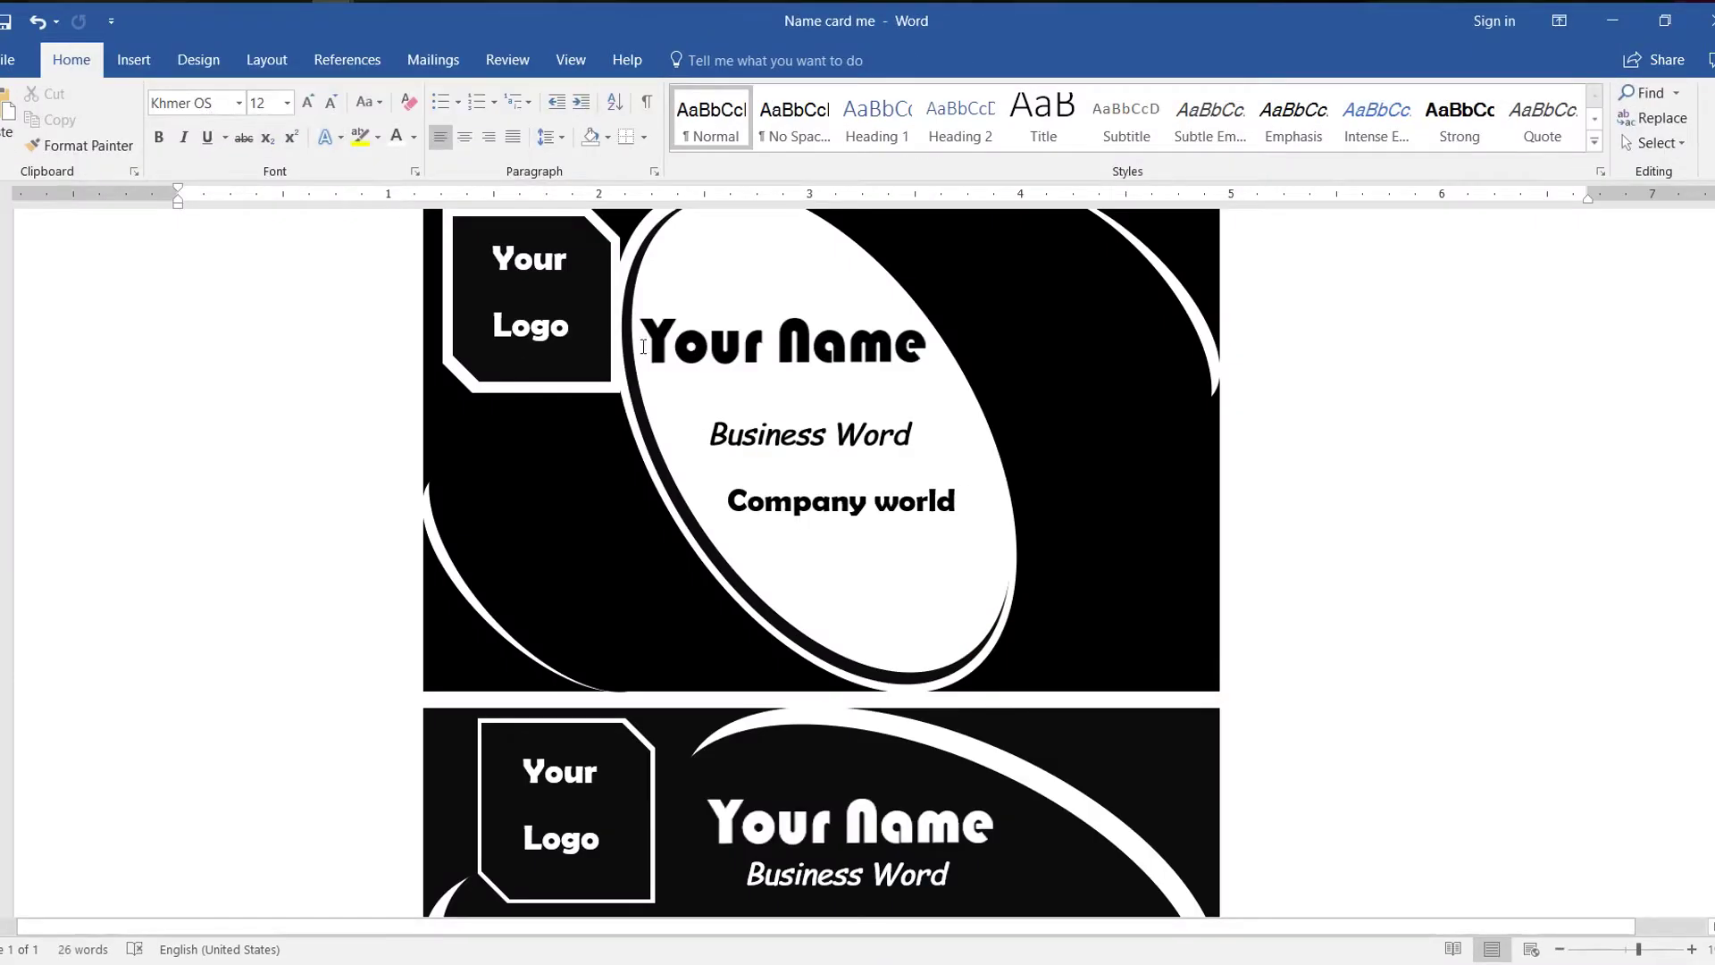
{"action": "left_click", "coordinate": [845, 360]}
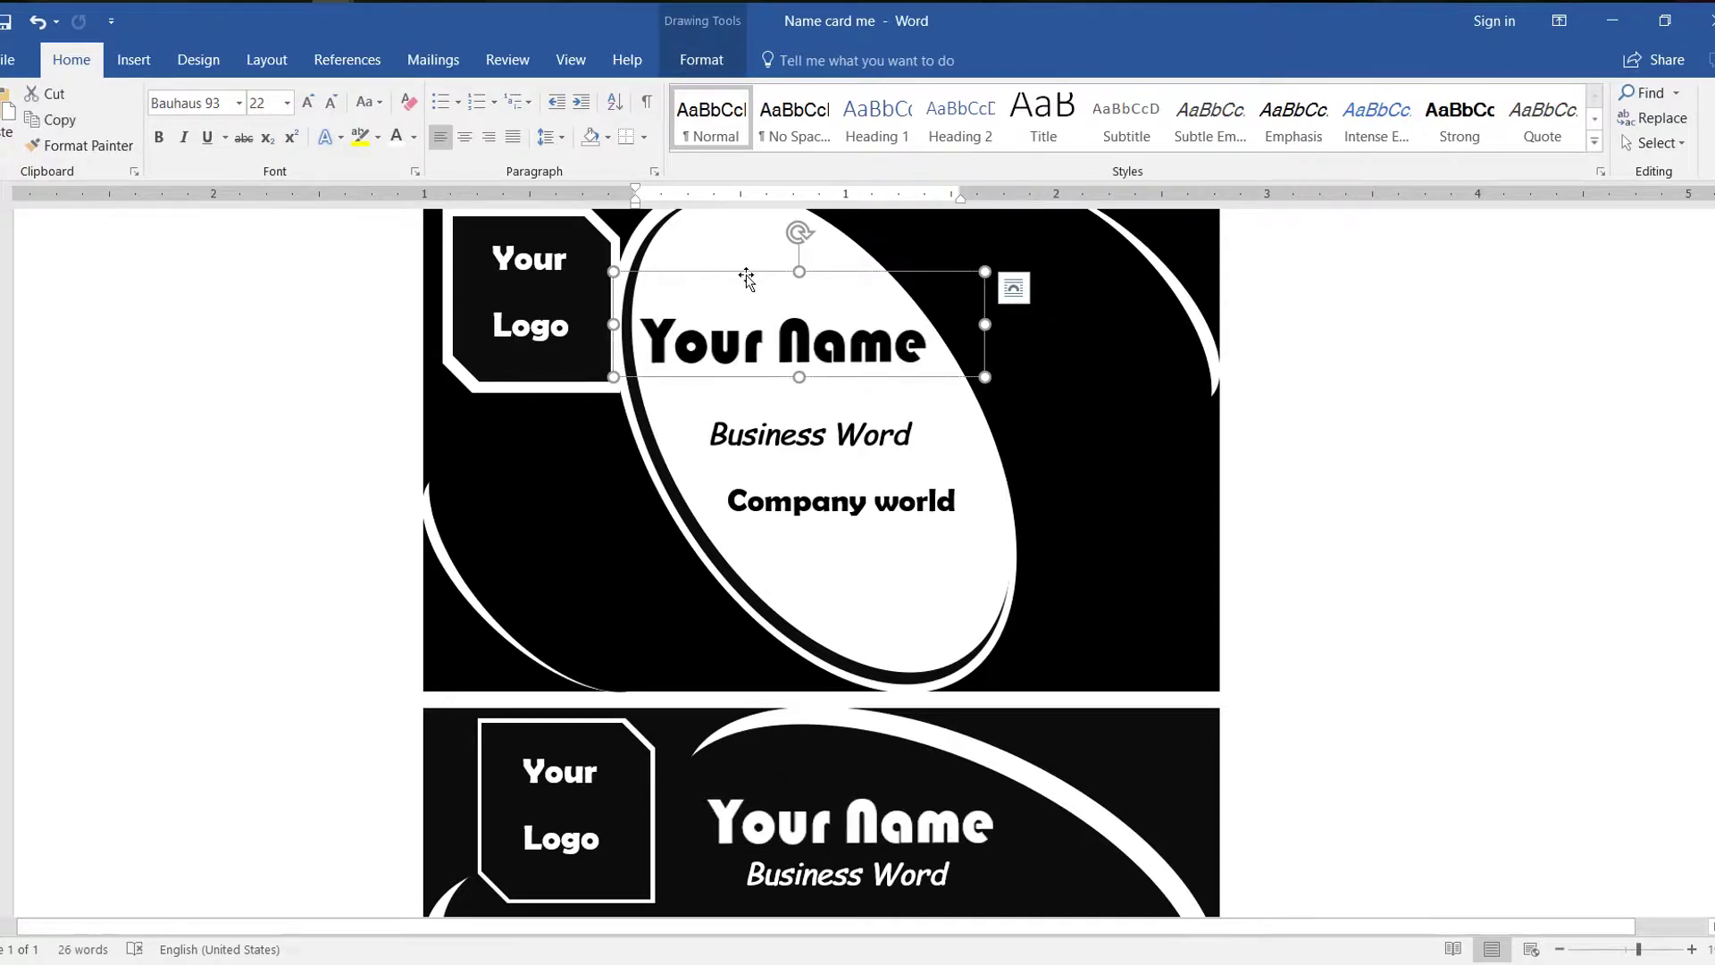
{"action": "right_click", "coordinate": [746, 288]}
{"action": "left_click", "coordinate": [804, 320]}
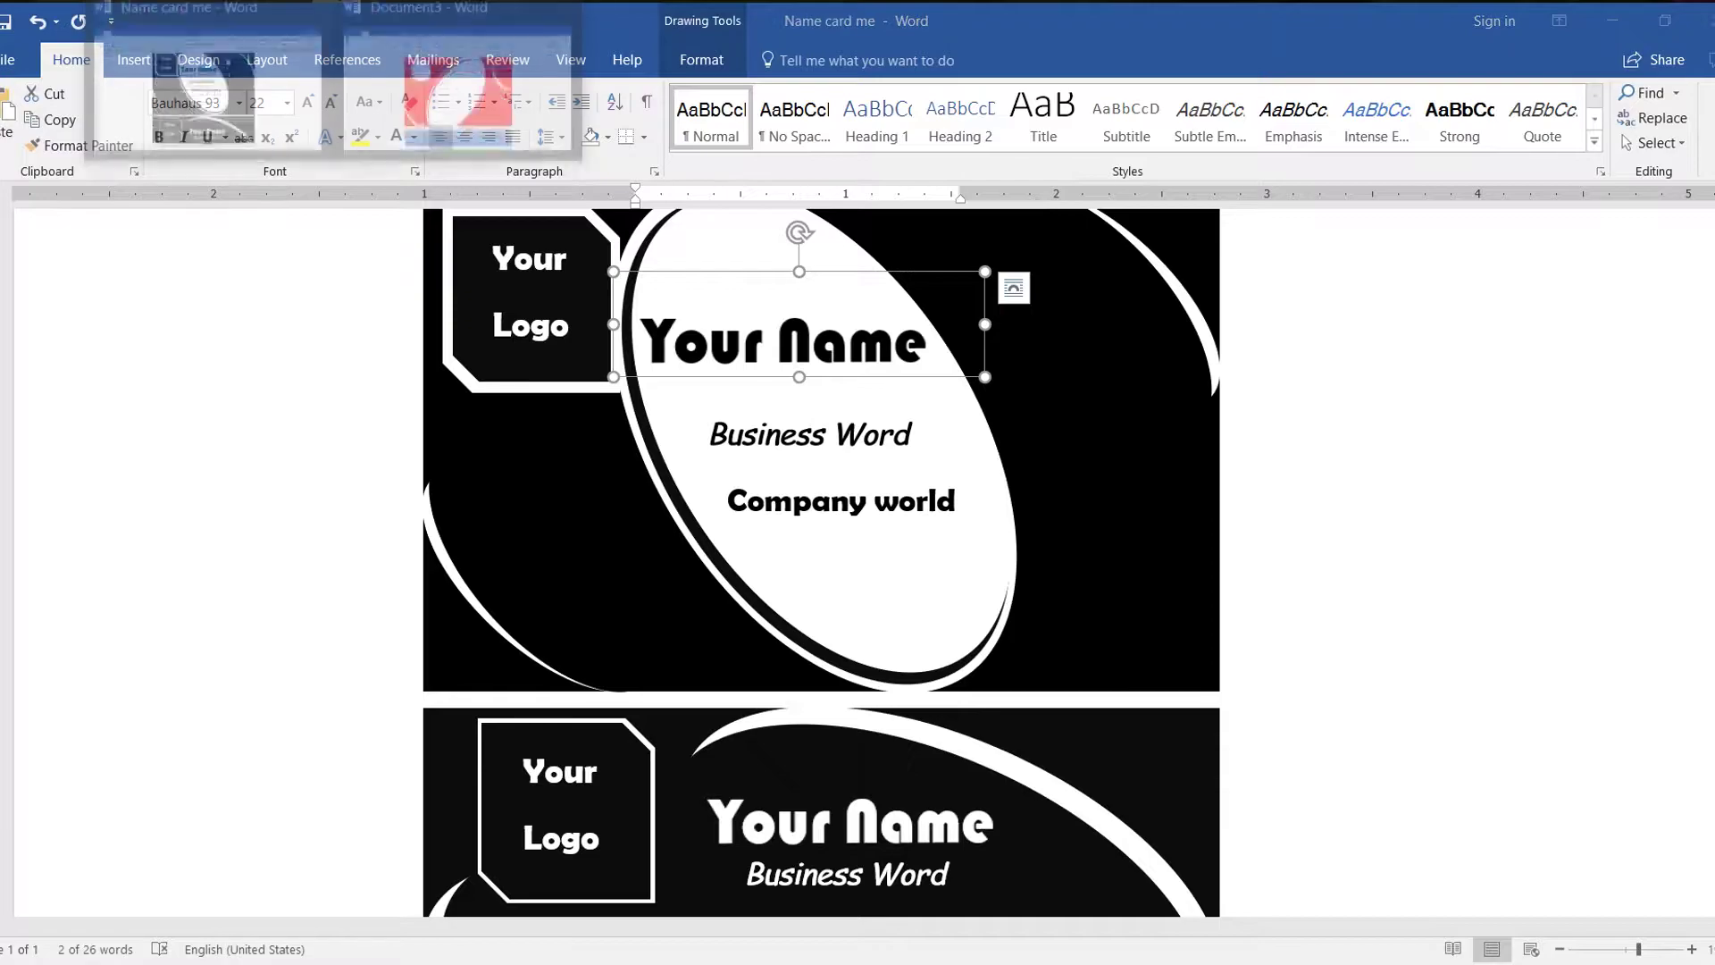
{"action": "left_click", "coordinate": [465, 85]}
{"action": "right_click", "coordinate": [849, 394]}
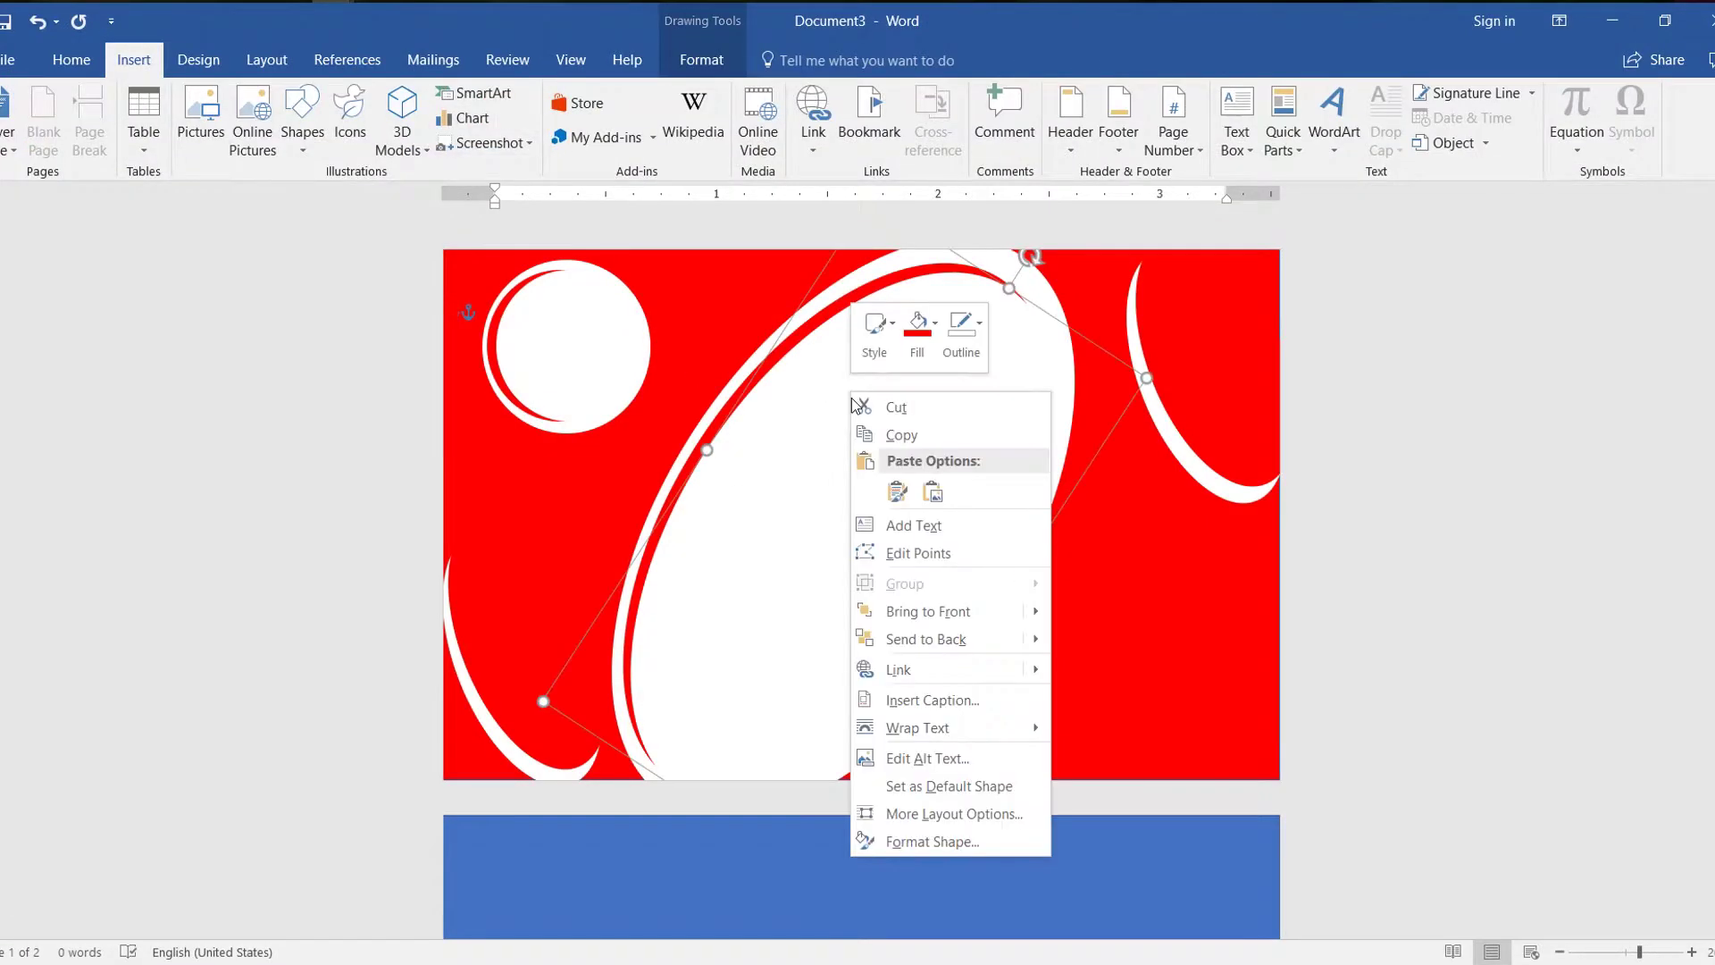
{"action": "left_click", "coordinate": [897, 491]}
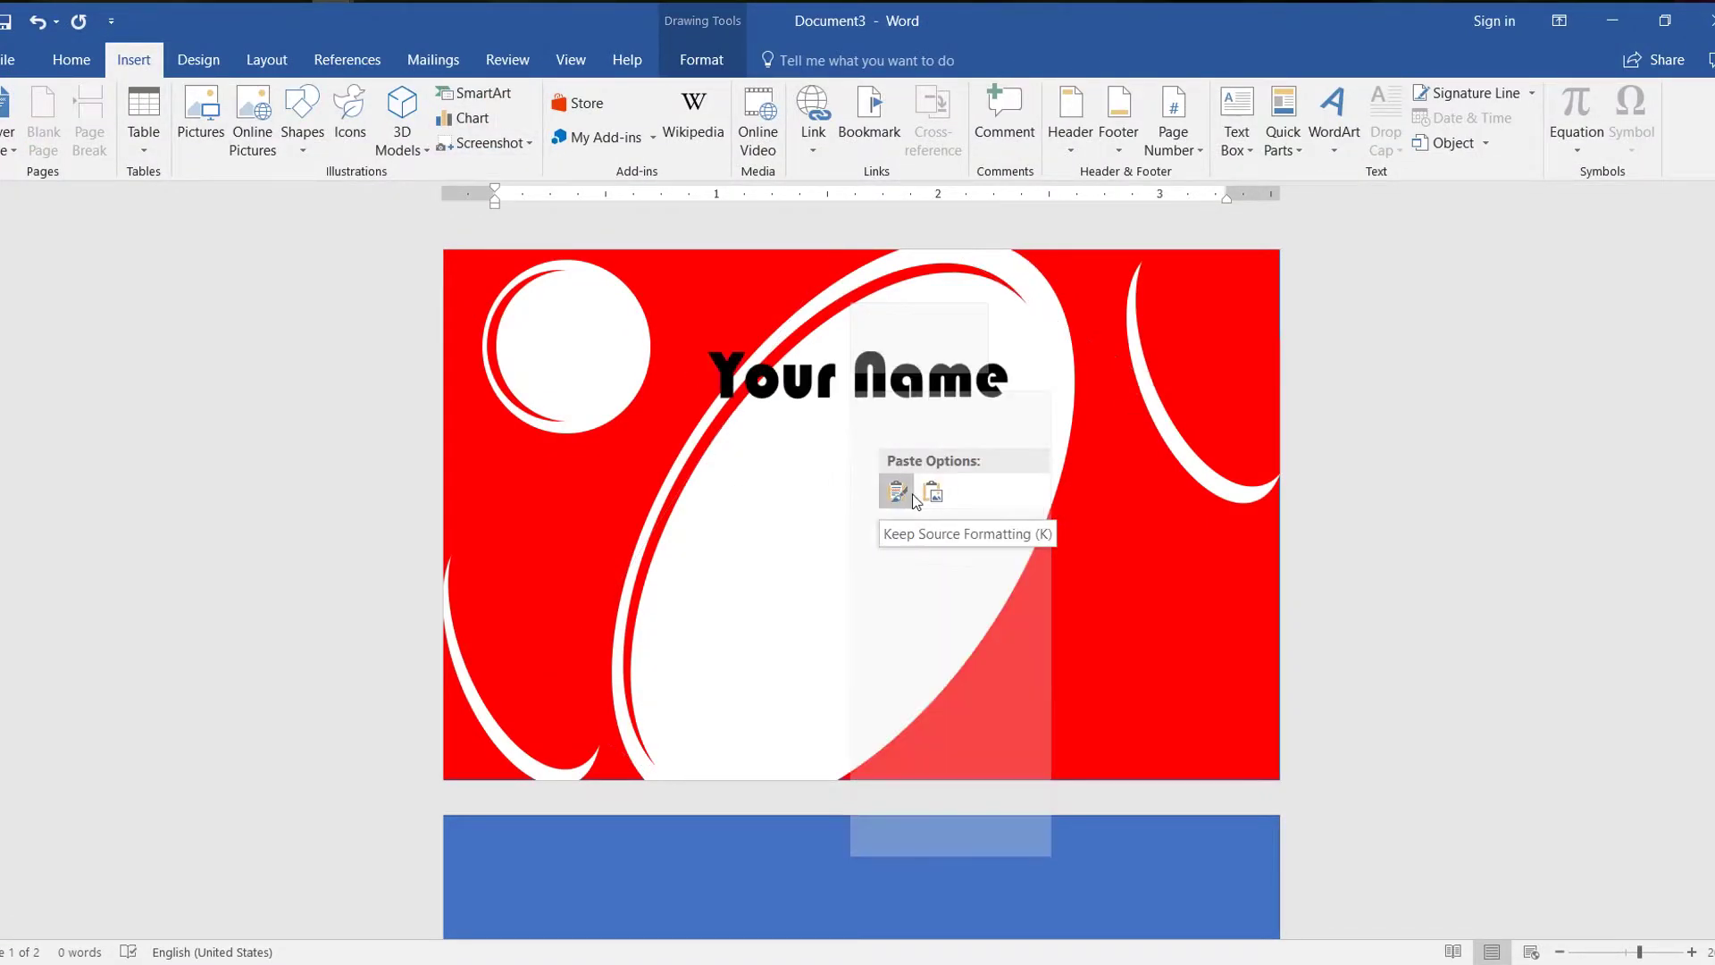
{"action": "left_click_drag", "start_coordinate": [853, 304], "coordinate": [904, 345]}
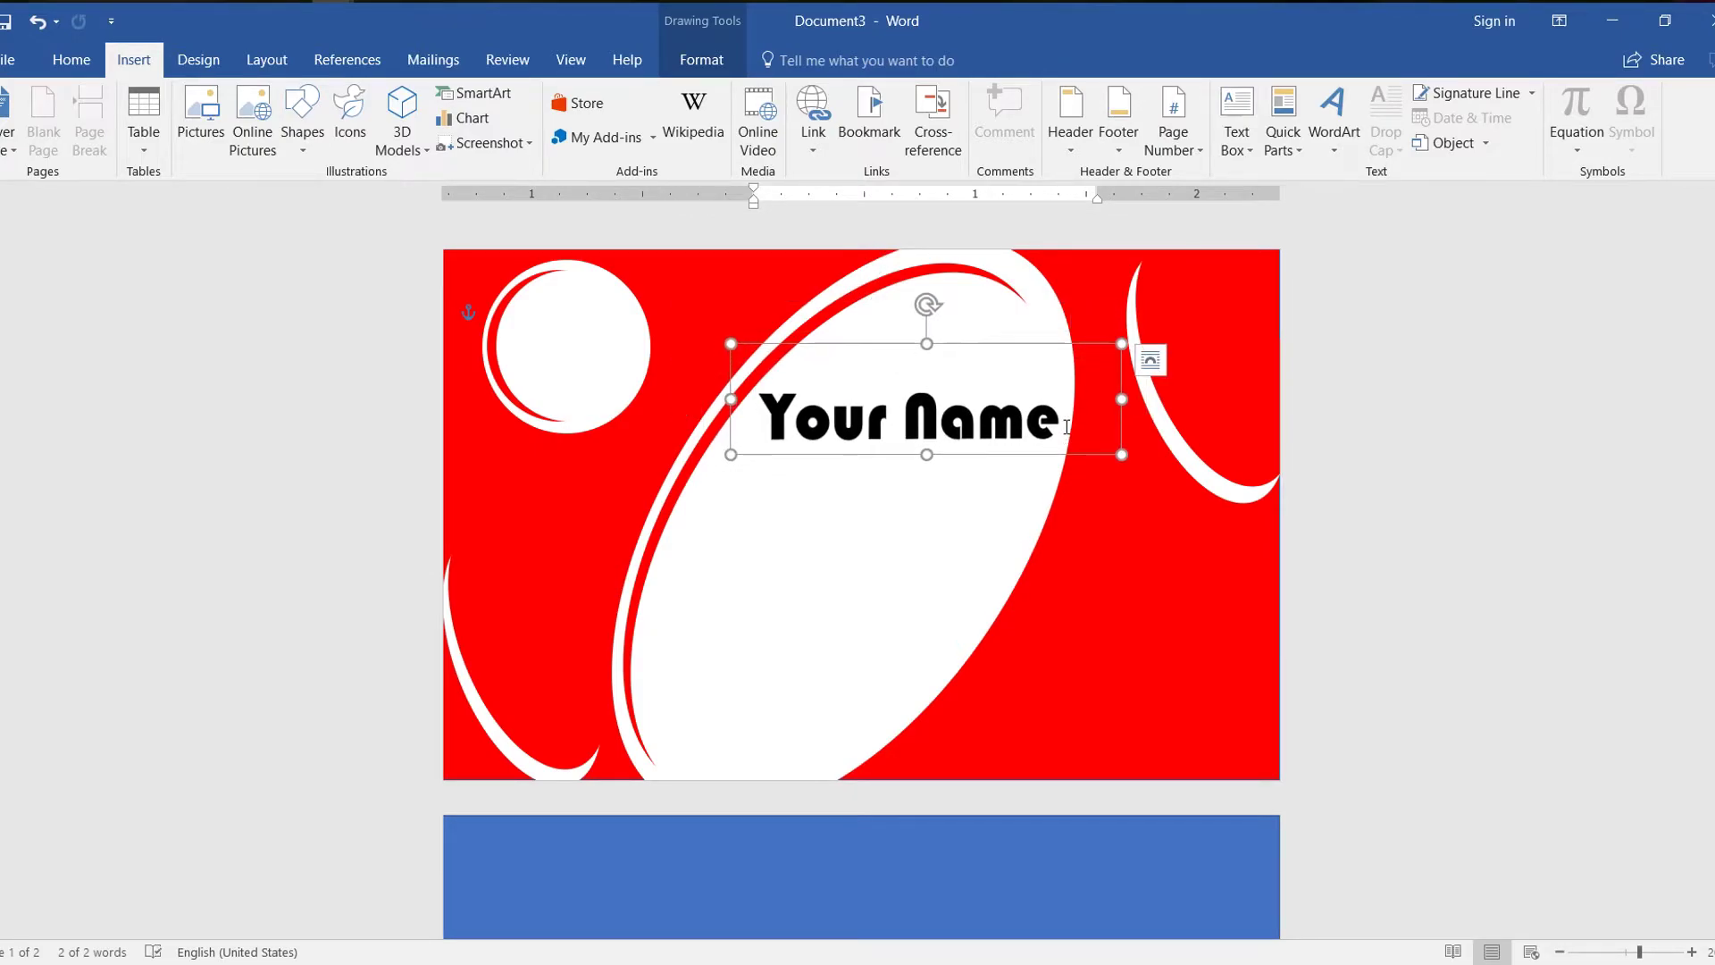
Set the Your Name text color to standard Red and nudge its text box slightly upward
{"action": "left_click_drag", "start_coordinate": [1069, 420], "coordinate": [755, 420]}
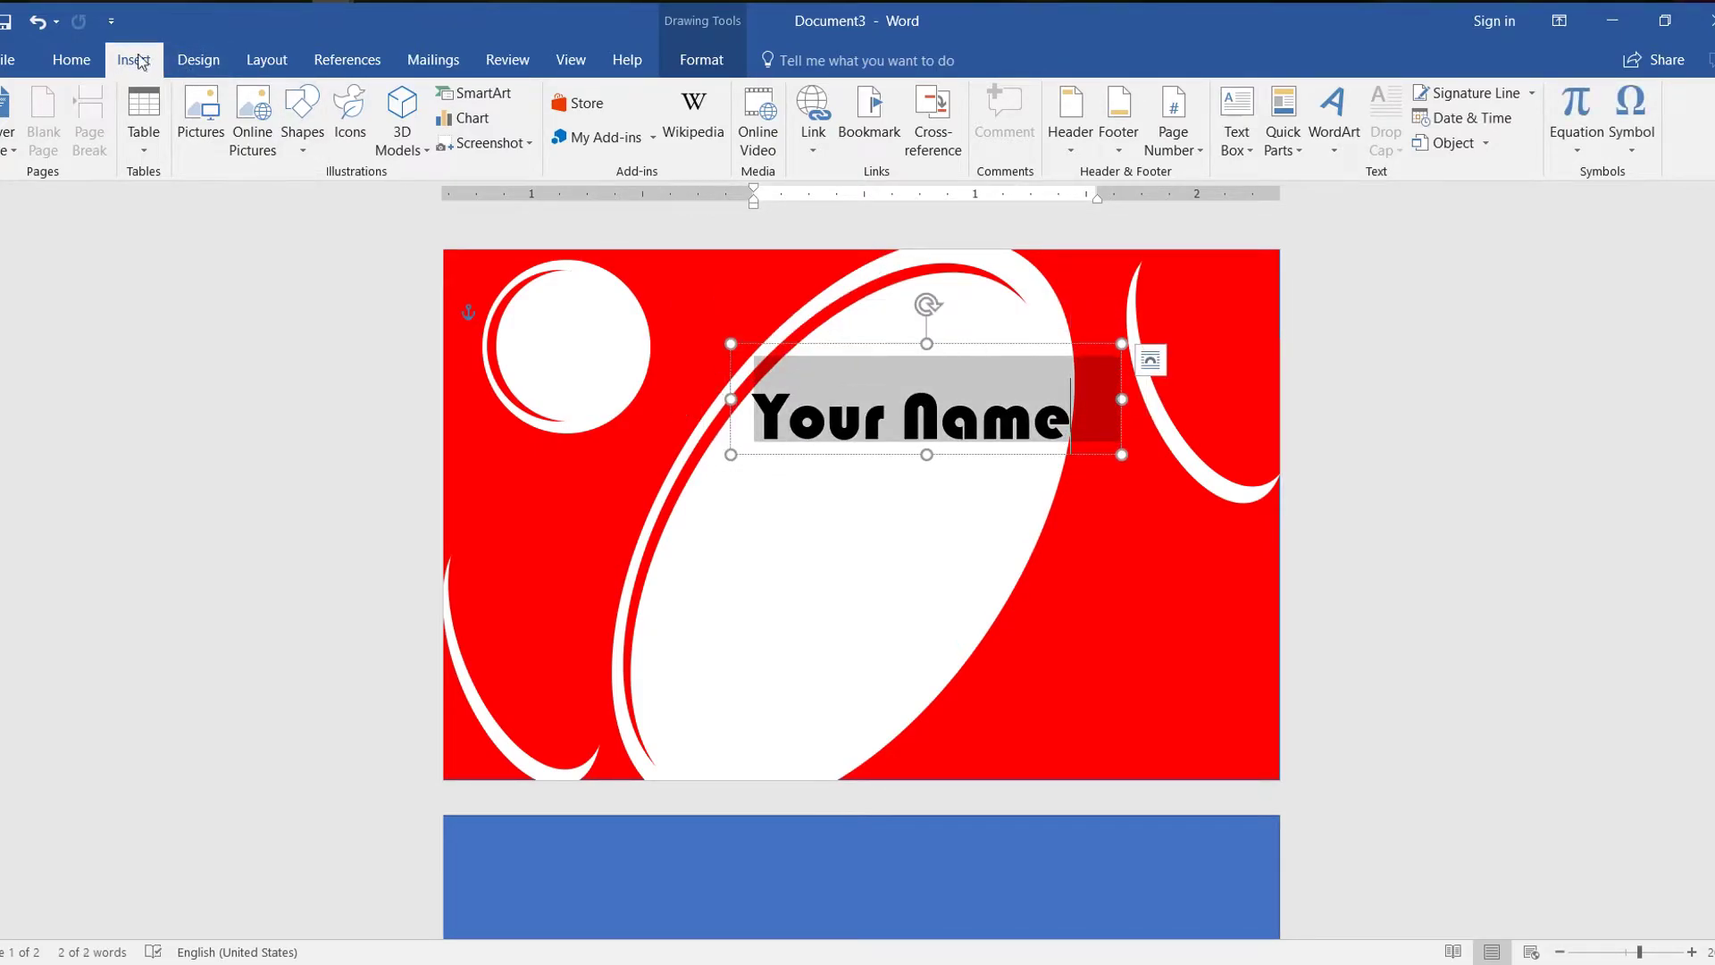
{"action": "left_click", "coordinate": [71, 59]}
{"action": "left_click", "coordinate": [413, 141]}
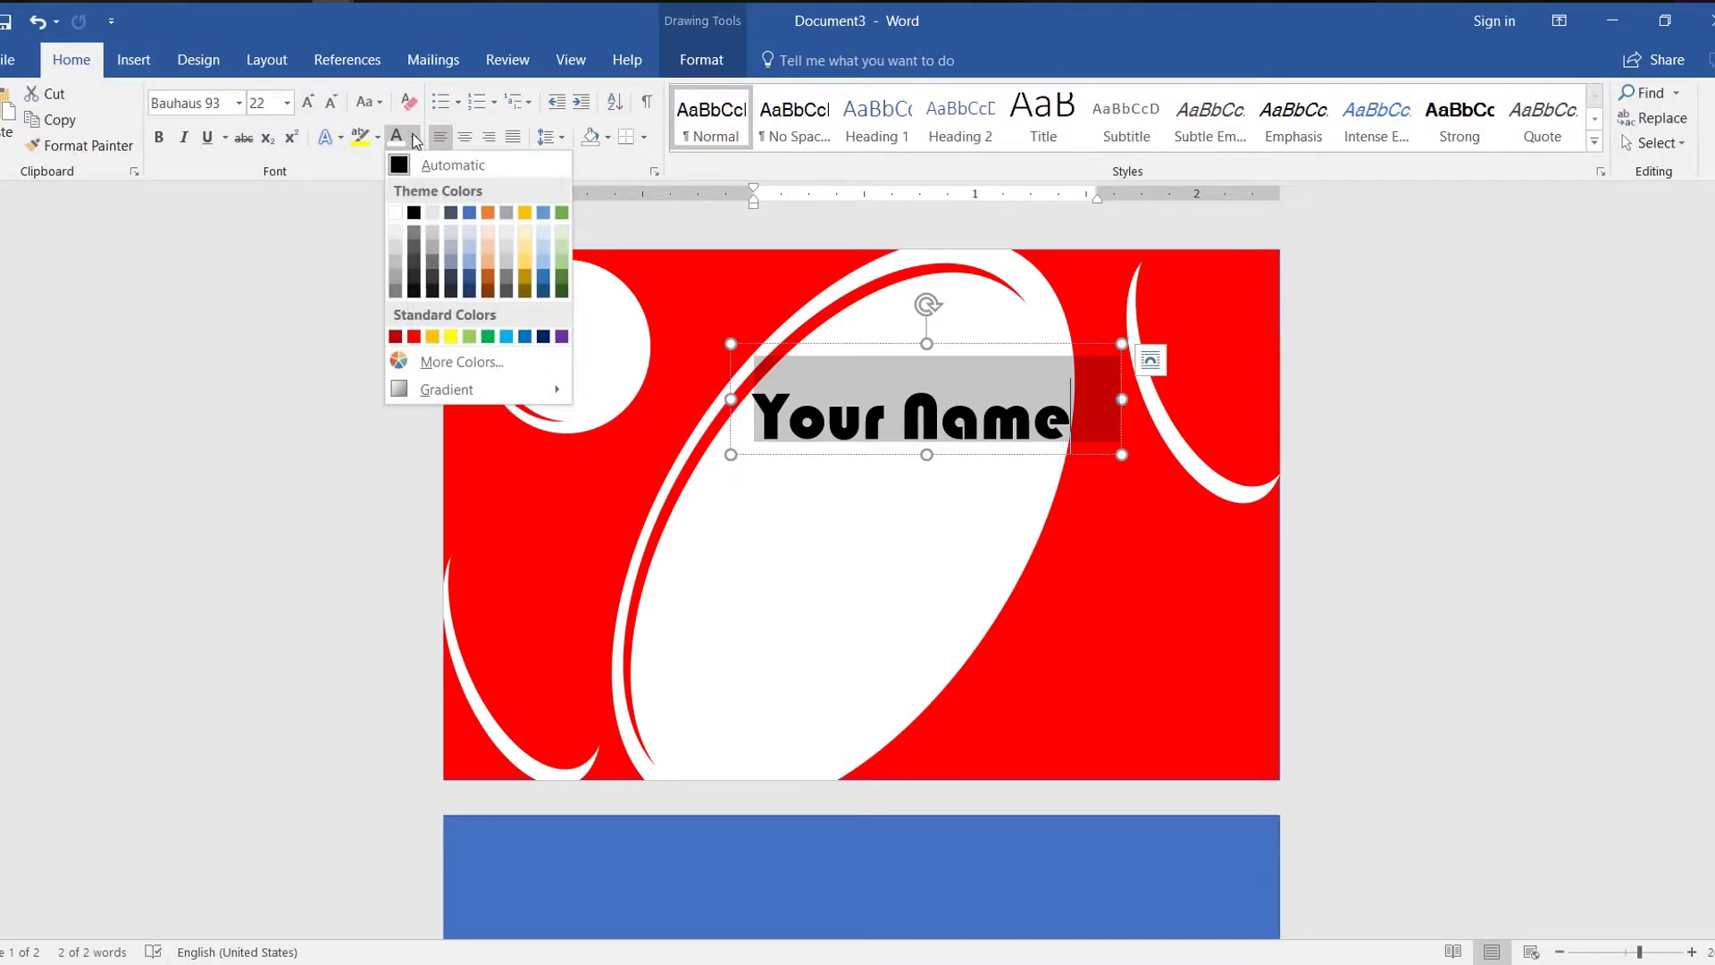
{"action": "left_click", "coordinate": [407, 339]}
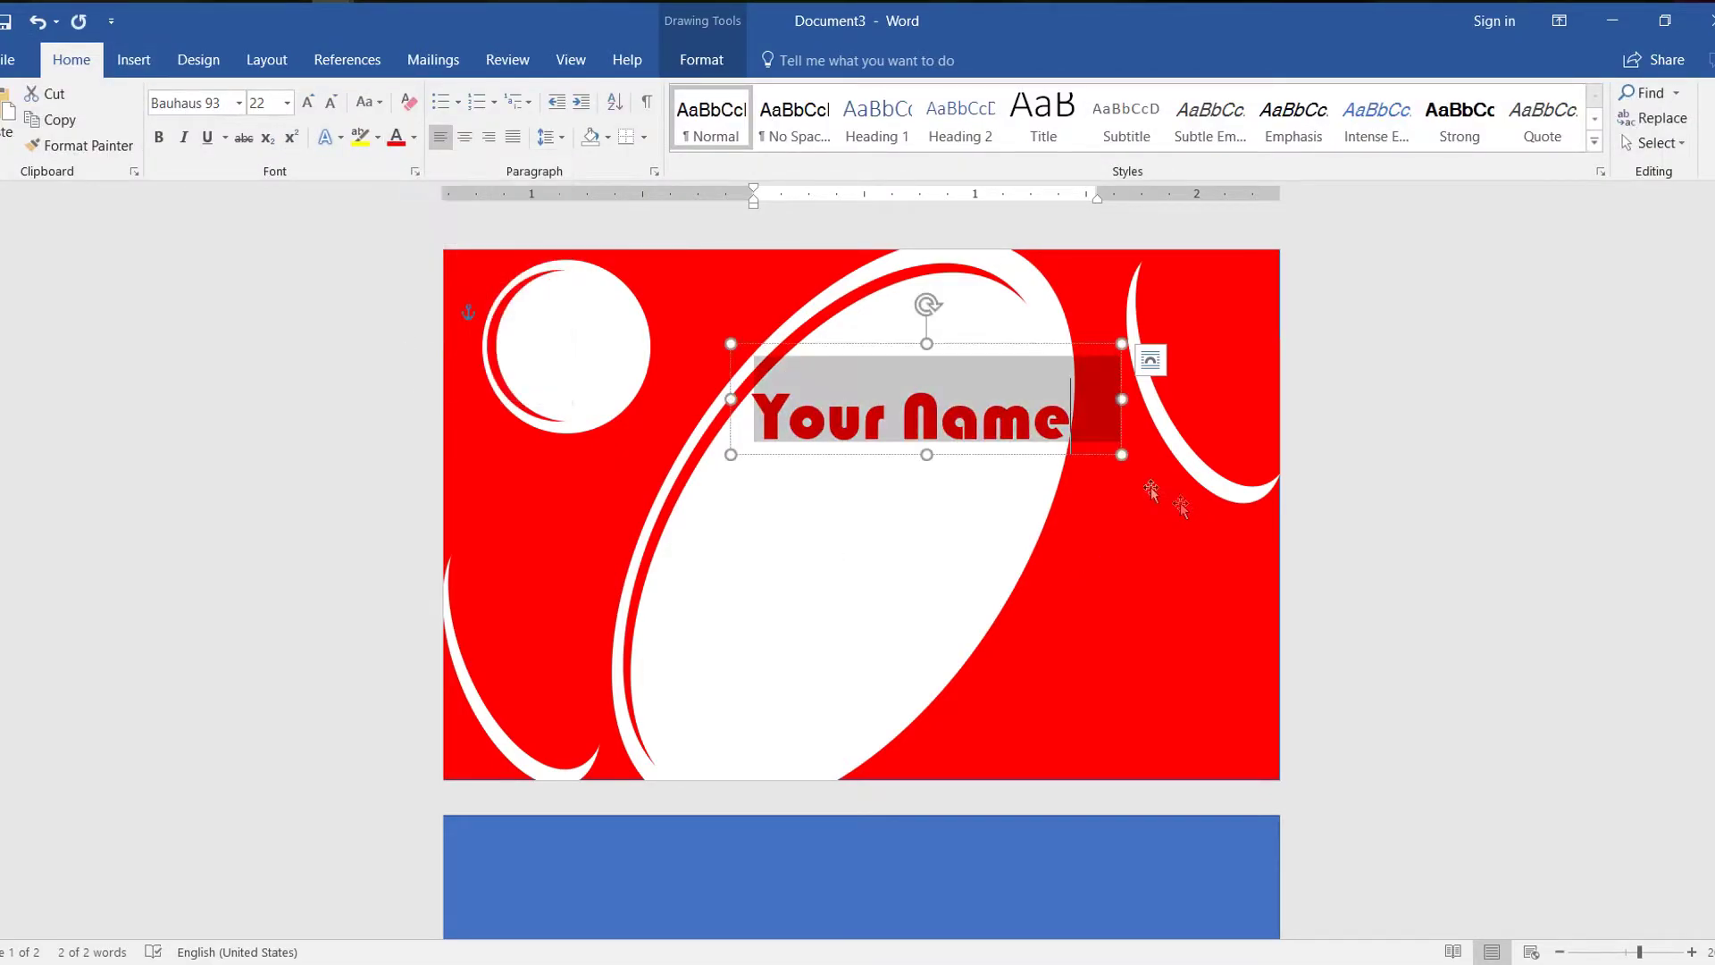
{"action": "left_click_drag", "start_coordinate": [954, 346], "coordinate": [952, 333]}
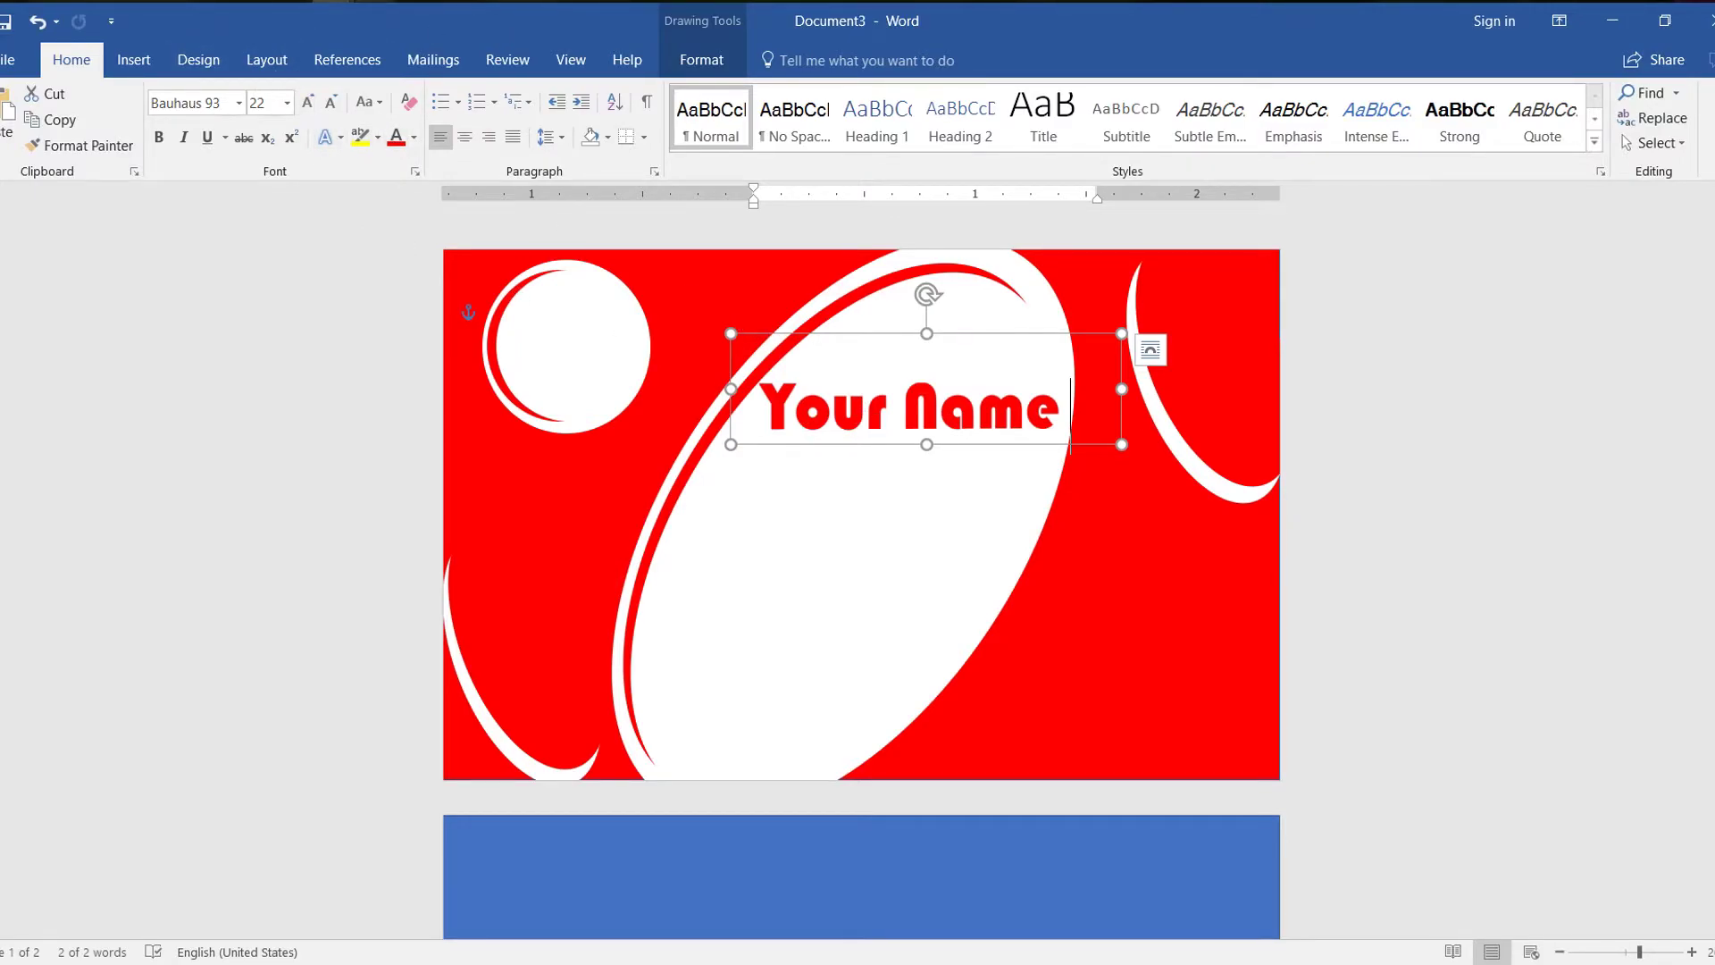
Switch to Name card me and copy the Business Word text box from the upper card
{"action": "left_click", "coordinate": [218, 108]}
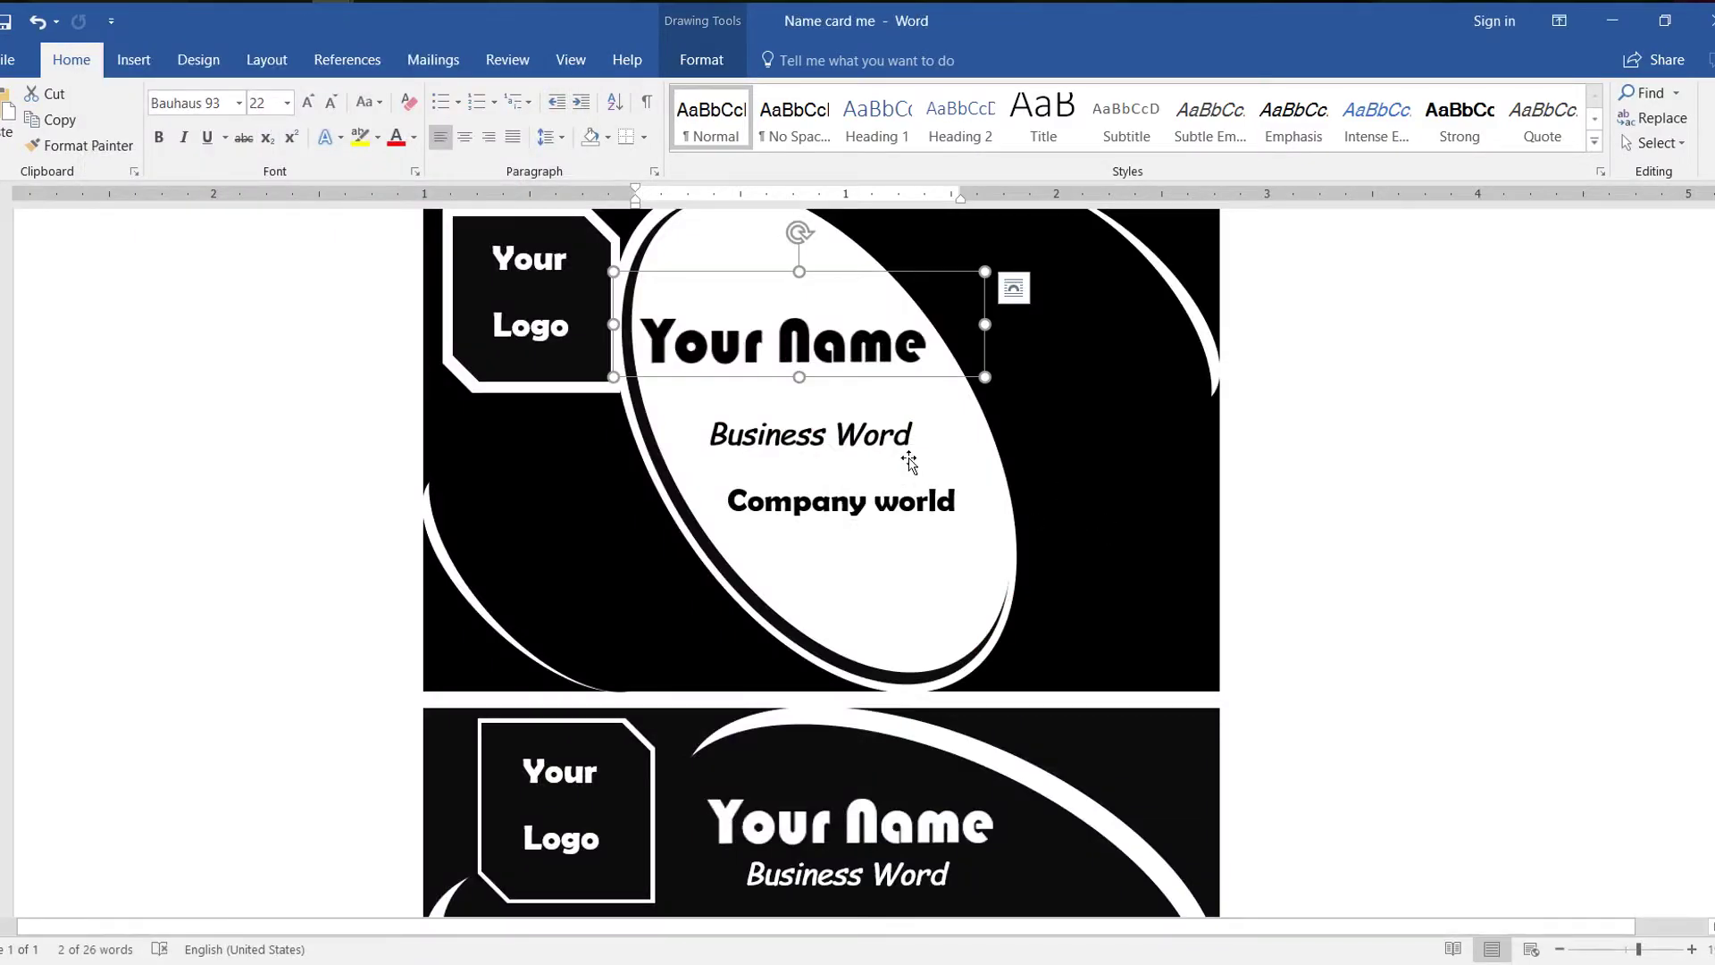
{"action": "left_click", "coordinate": [820, 429]}
{"action": "left_click", "coordinate": [819, 404]}
{"action": "left_click", "coordinate": [819, 395]}
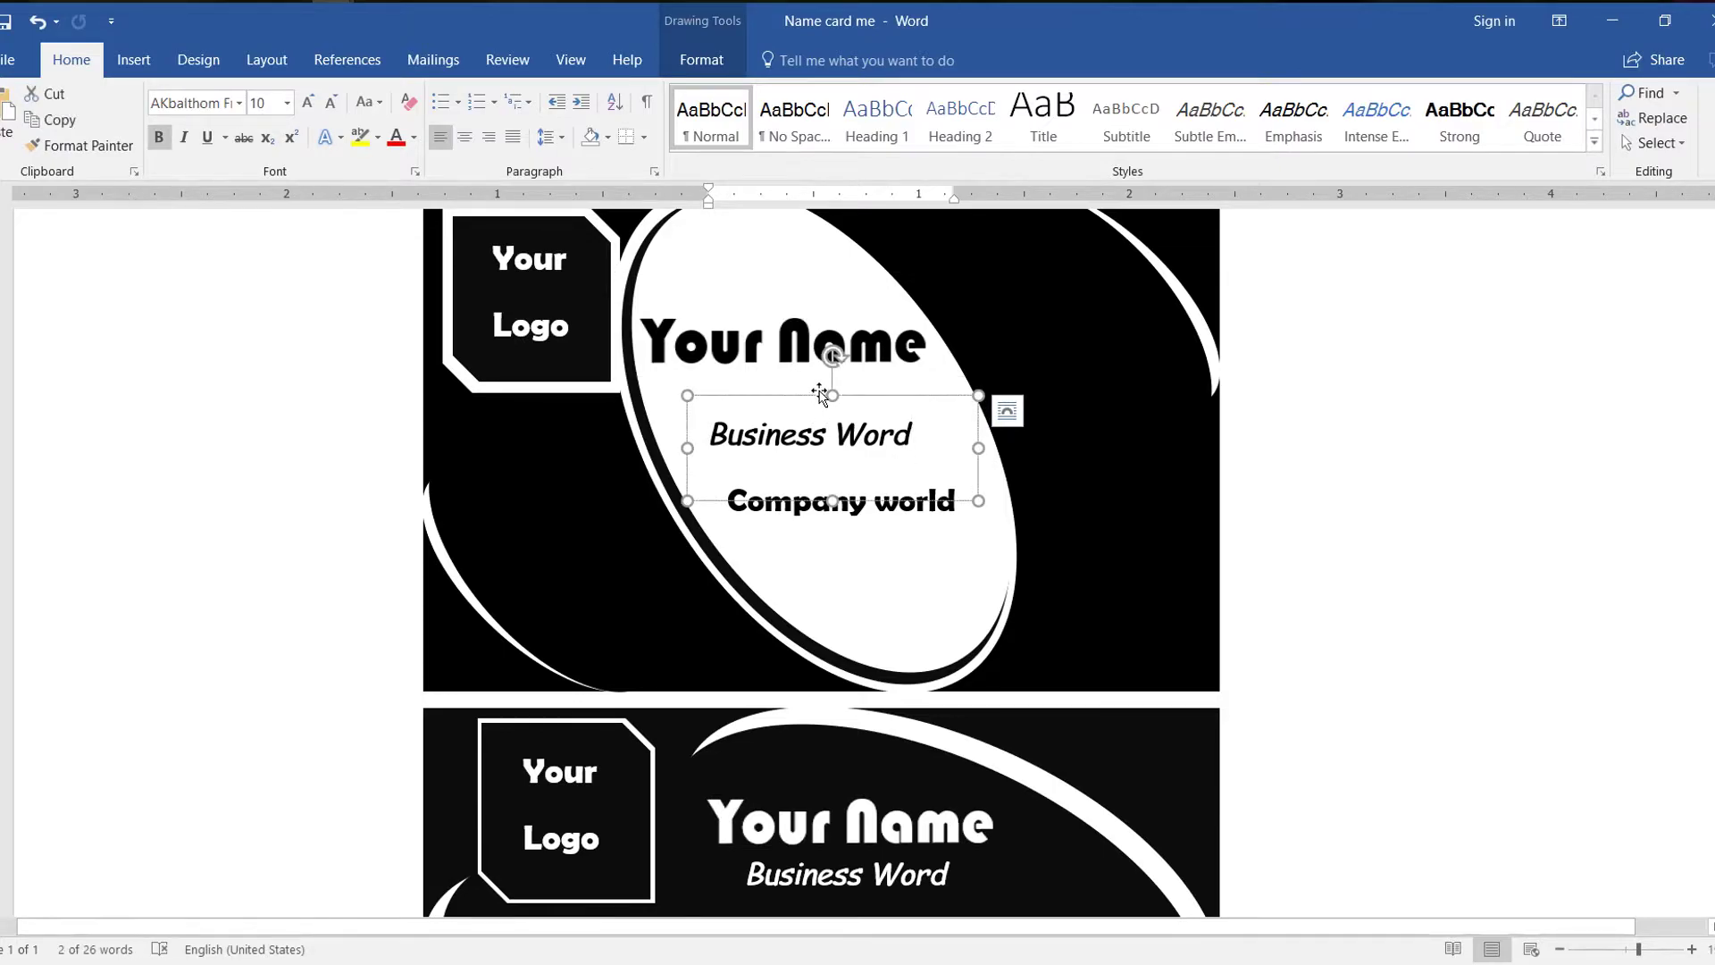
{"action": "right_click", "coordinate": [819, 393]}
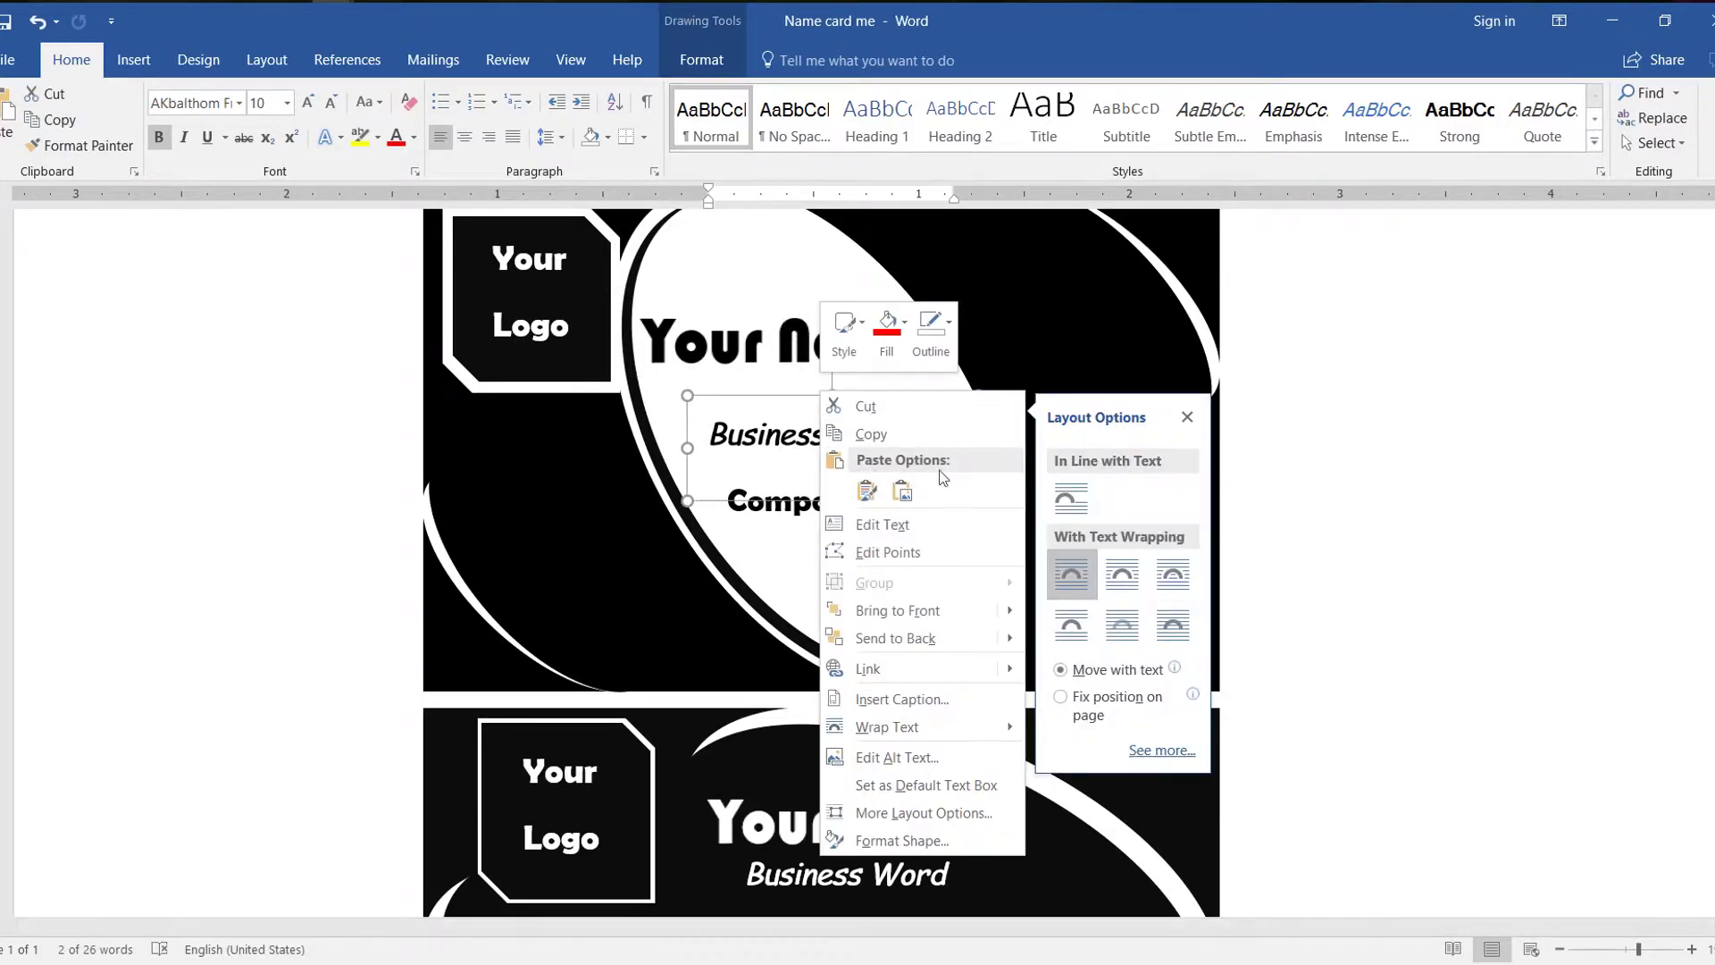
{"action": "left_click", "coordinate": [875, 433]}
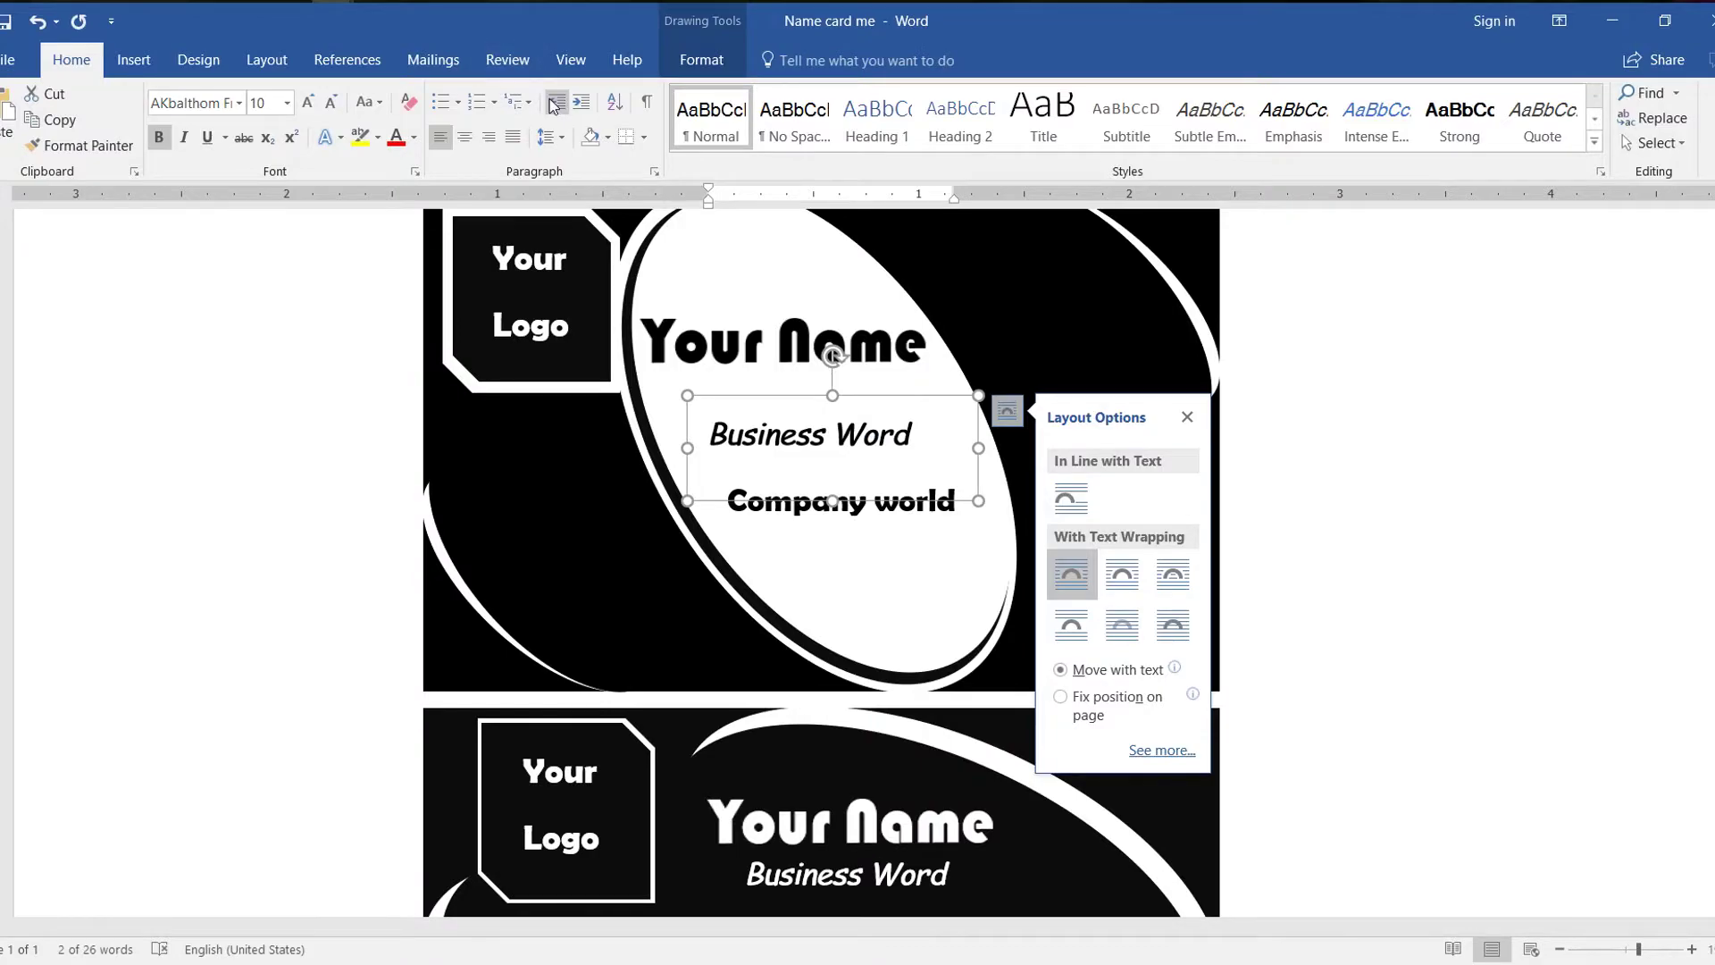
{"action": "left_click", "coordinate": [1187, 417]}
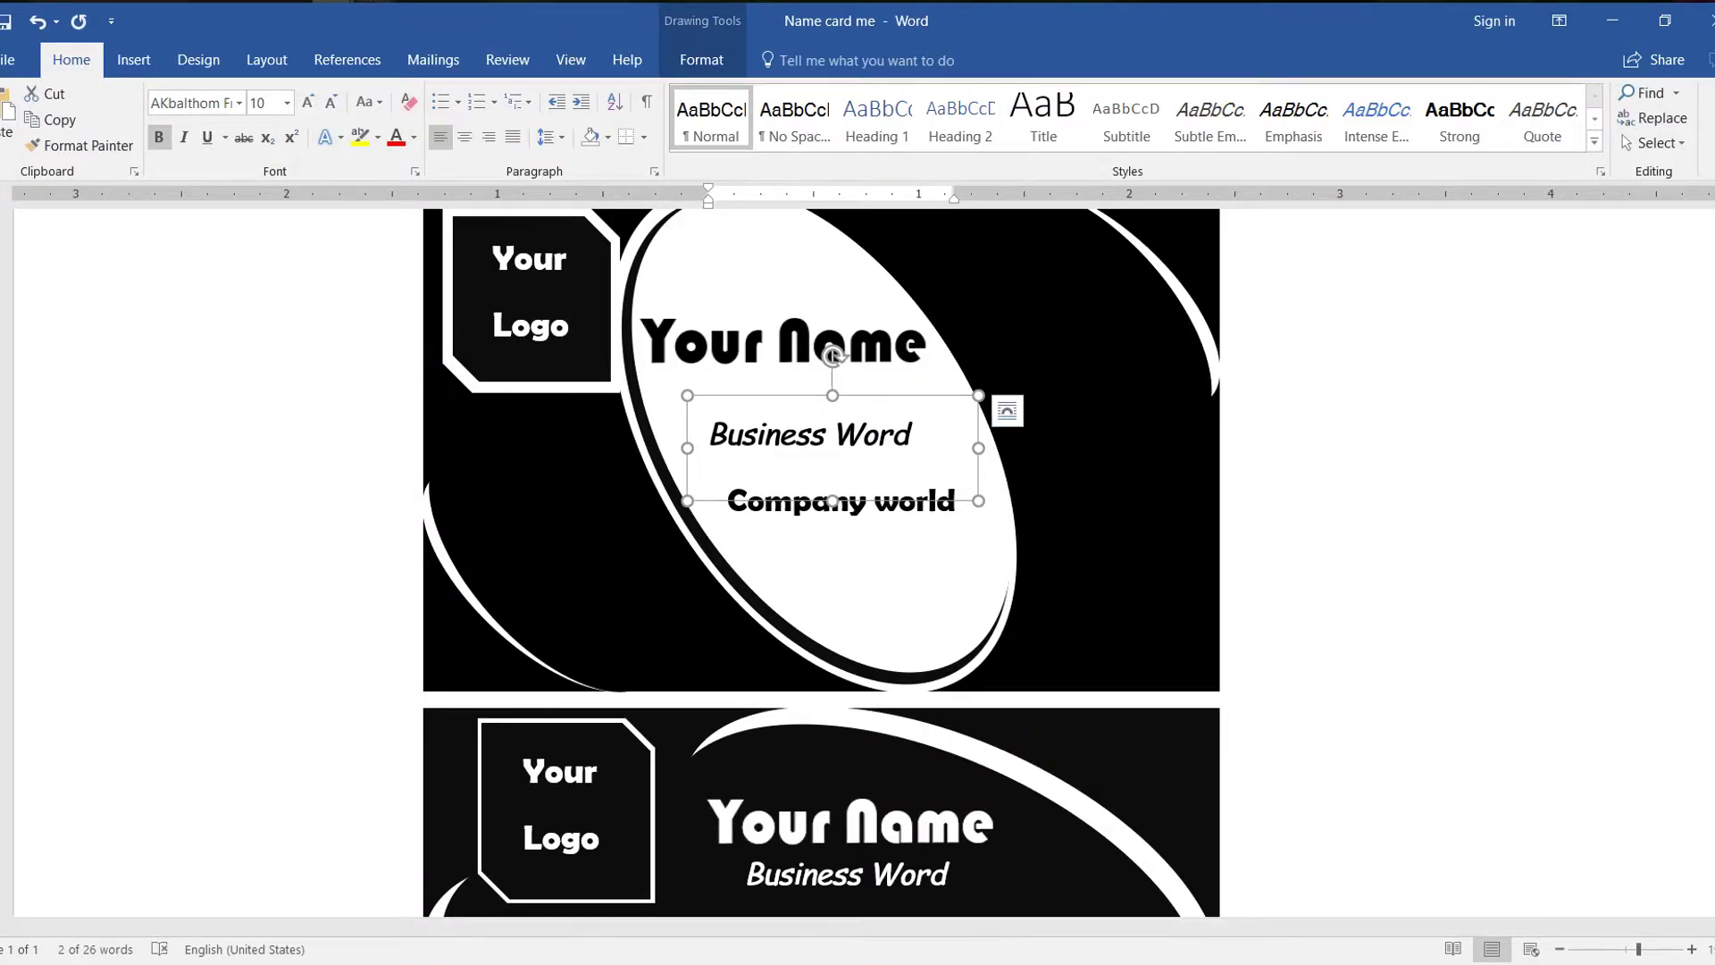
Paste the Business Word text box into Document3 with source formatting, place it directly below Your Name, and extend its height downward
{"action": "left_click", "coordinate": [333, 0]}
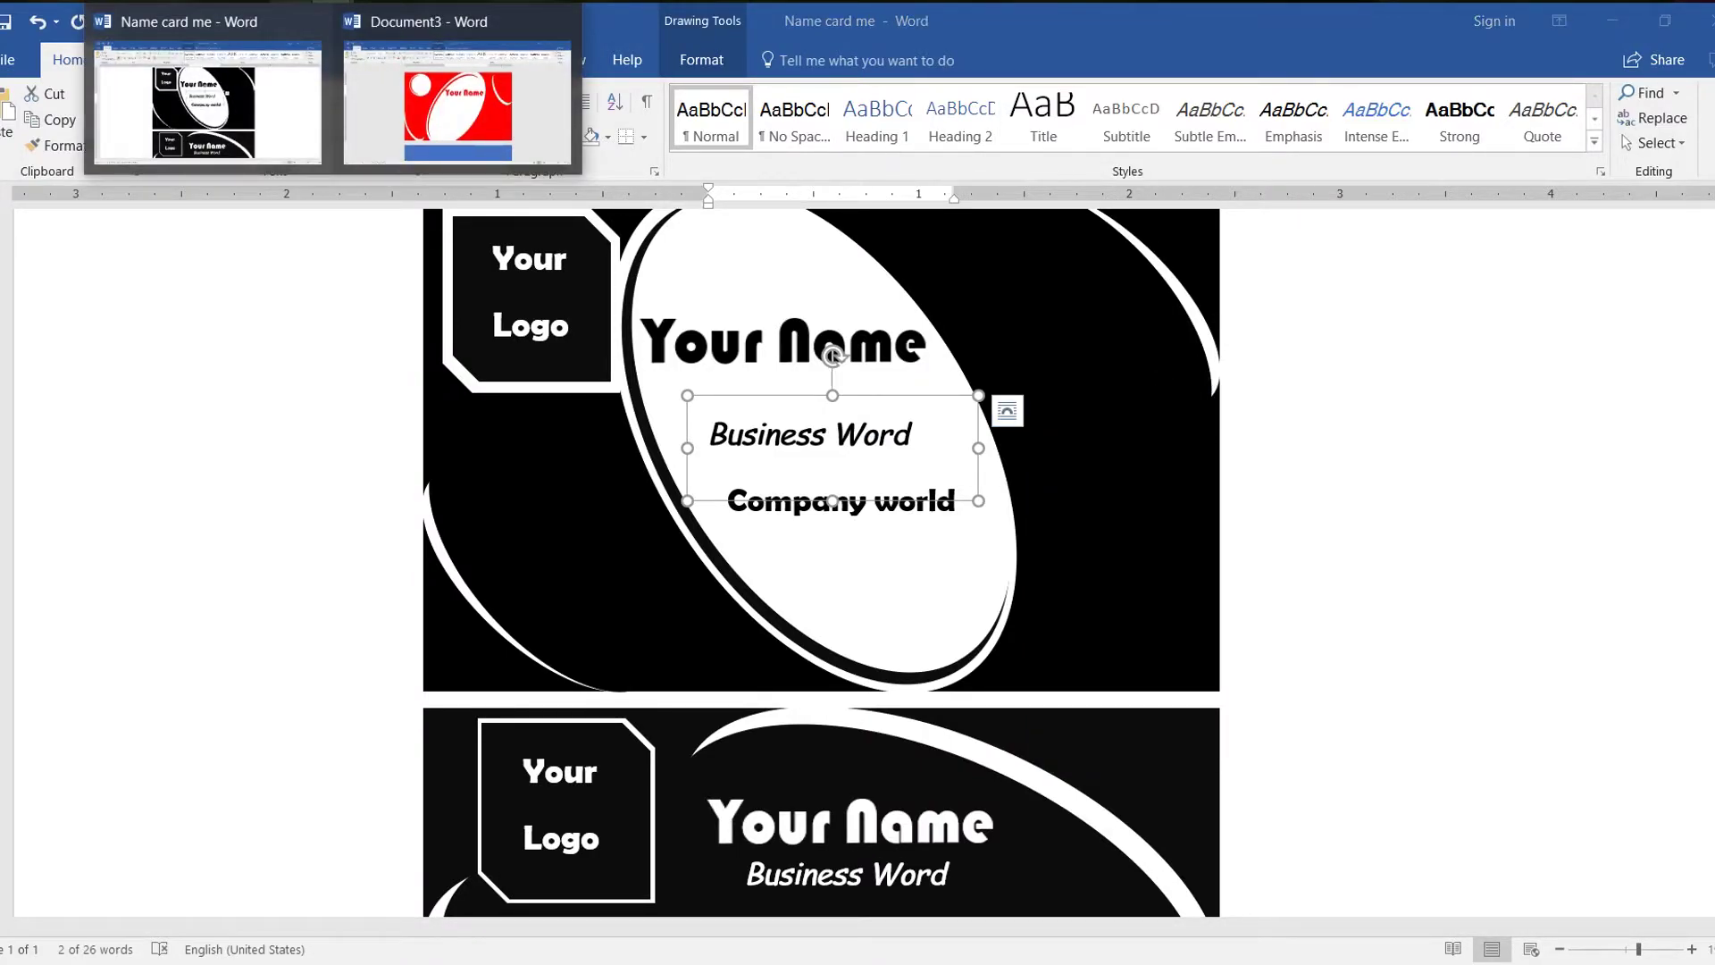
{"action": "mouse_move", "coordinate": [354, 4]}
{"action": "left_click", "coordinate": [455, 94]}
{"action": "right_click", "coordinate": [860, 509]}
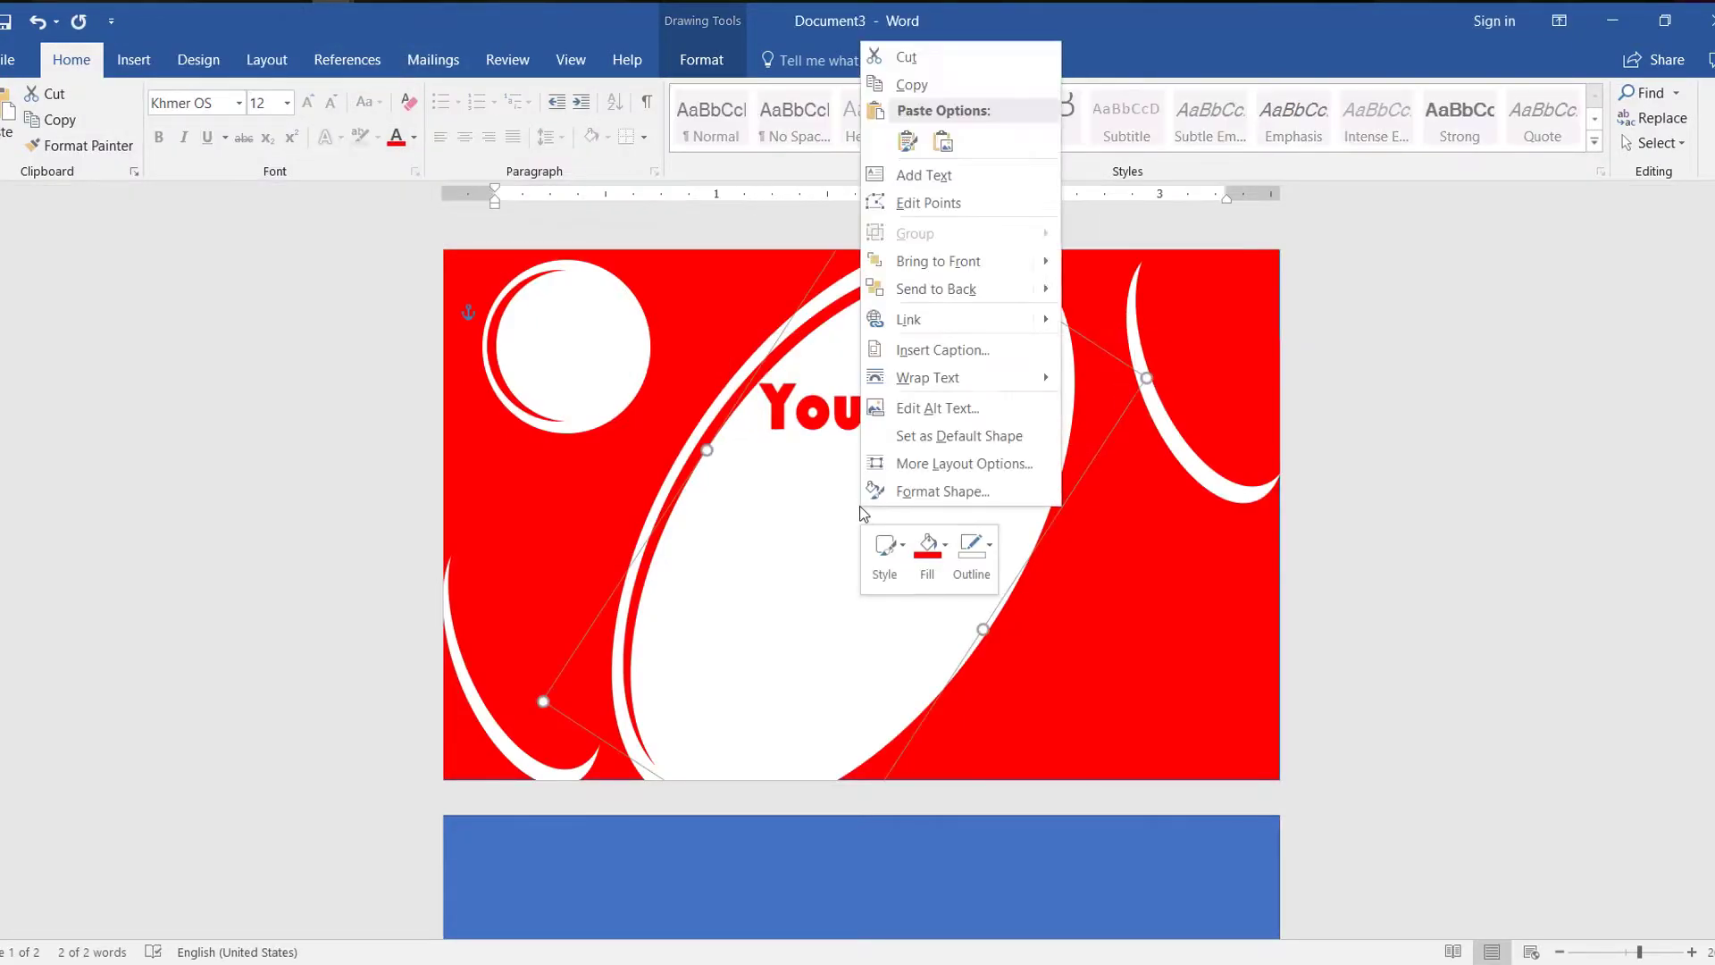
{"action": "left_click", "coordinate": [904, 143]}
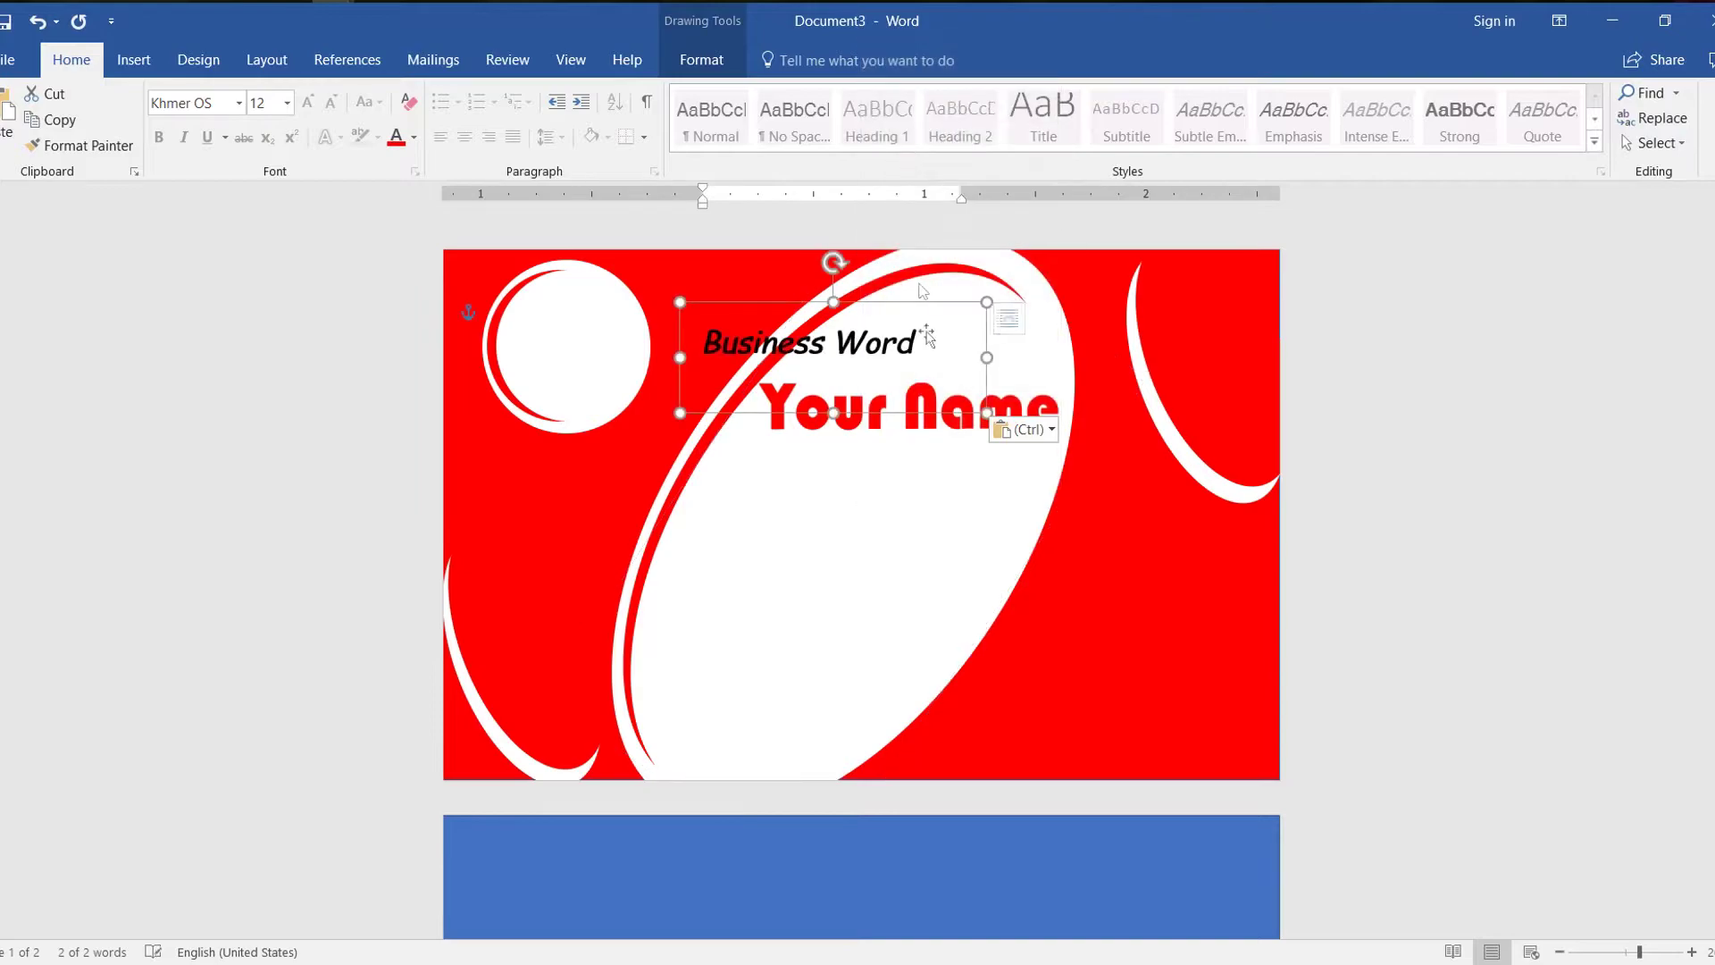
{"action": "left_click_drag", "start_coordinate": [897, 301], "coordinate": [957, 434]}
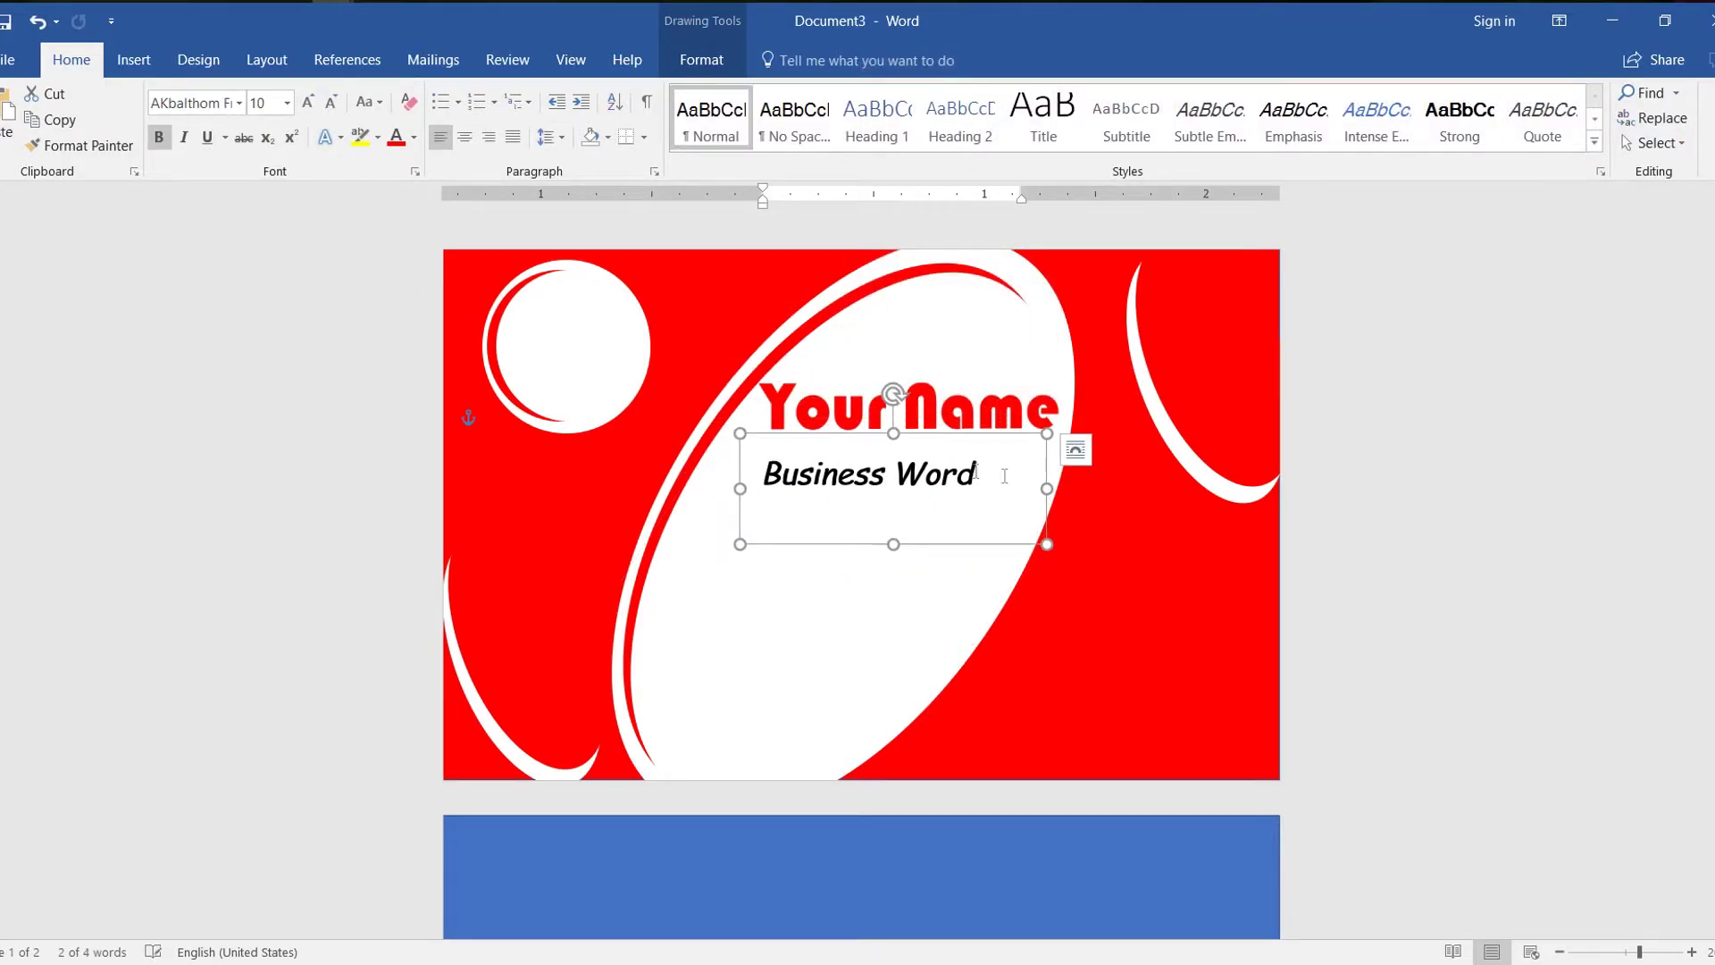
{"action": "left_click_drag", "start_coordinate": [1046, 544], "coordinate": [1047, 649]}
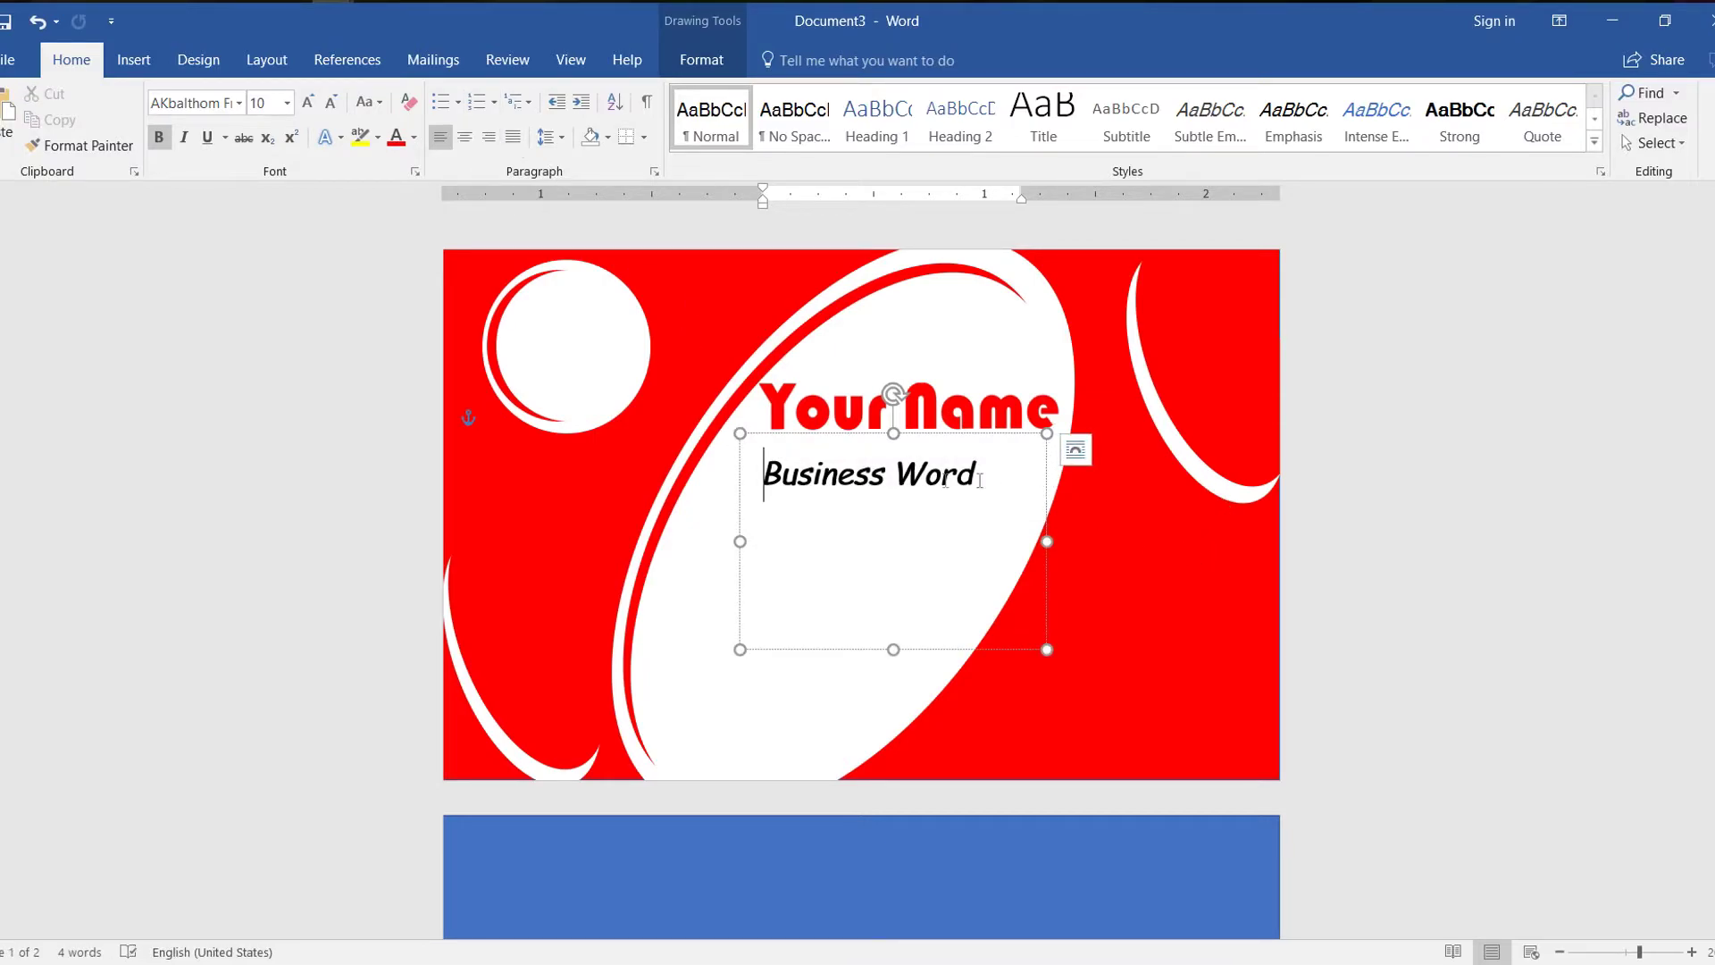
Set the Business Word text to red, shorten its text box to one line, and move it slightly closer beneath Your Name
{"action": "triple_click", "coordinate": [1012, 471]}
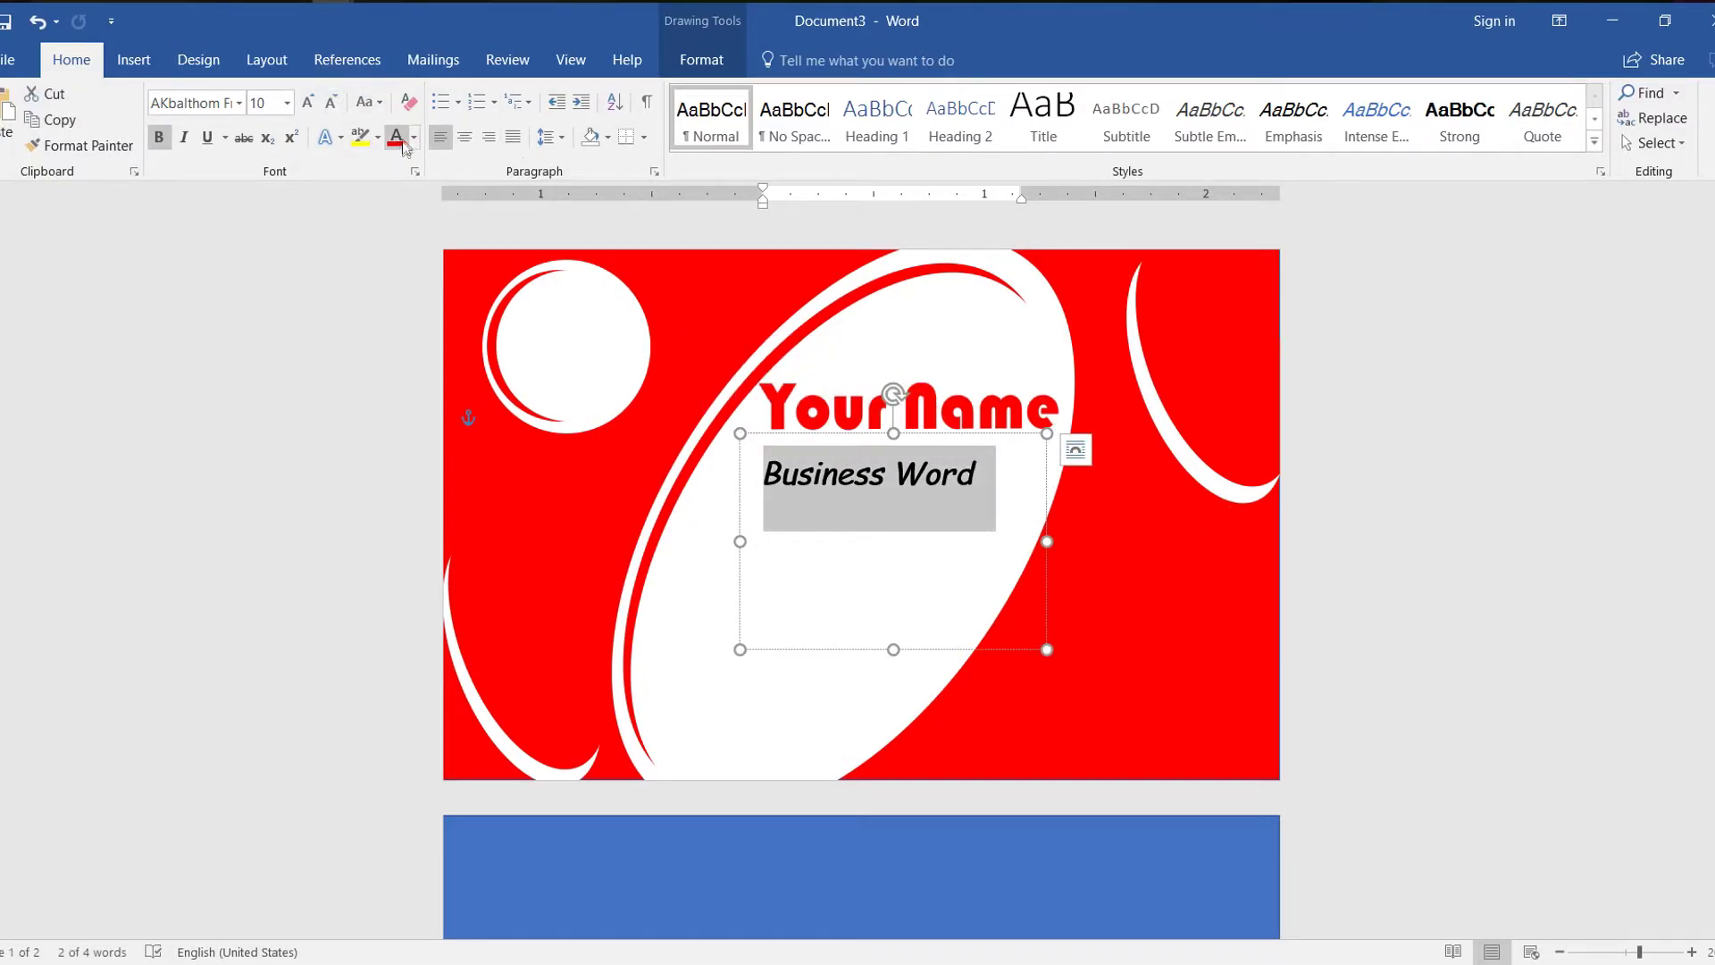
{"action": "left_click", "coordinate": [886, 651]}
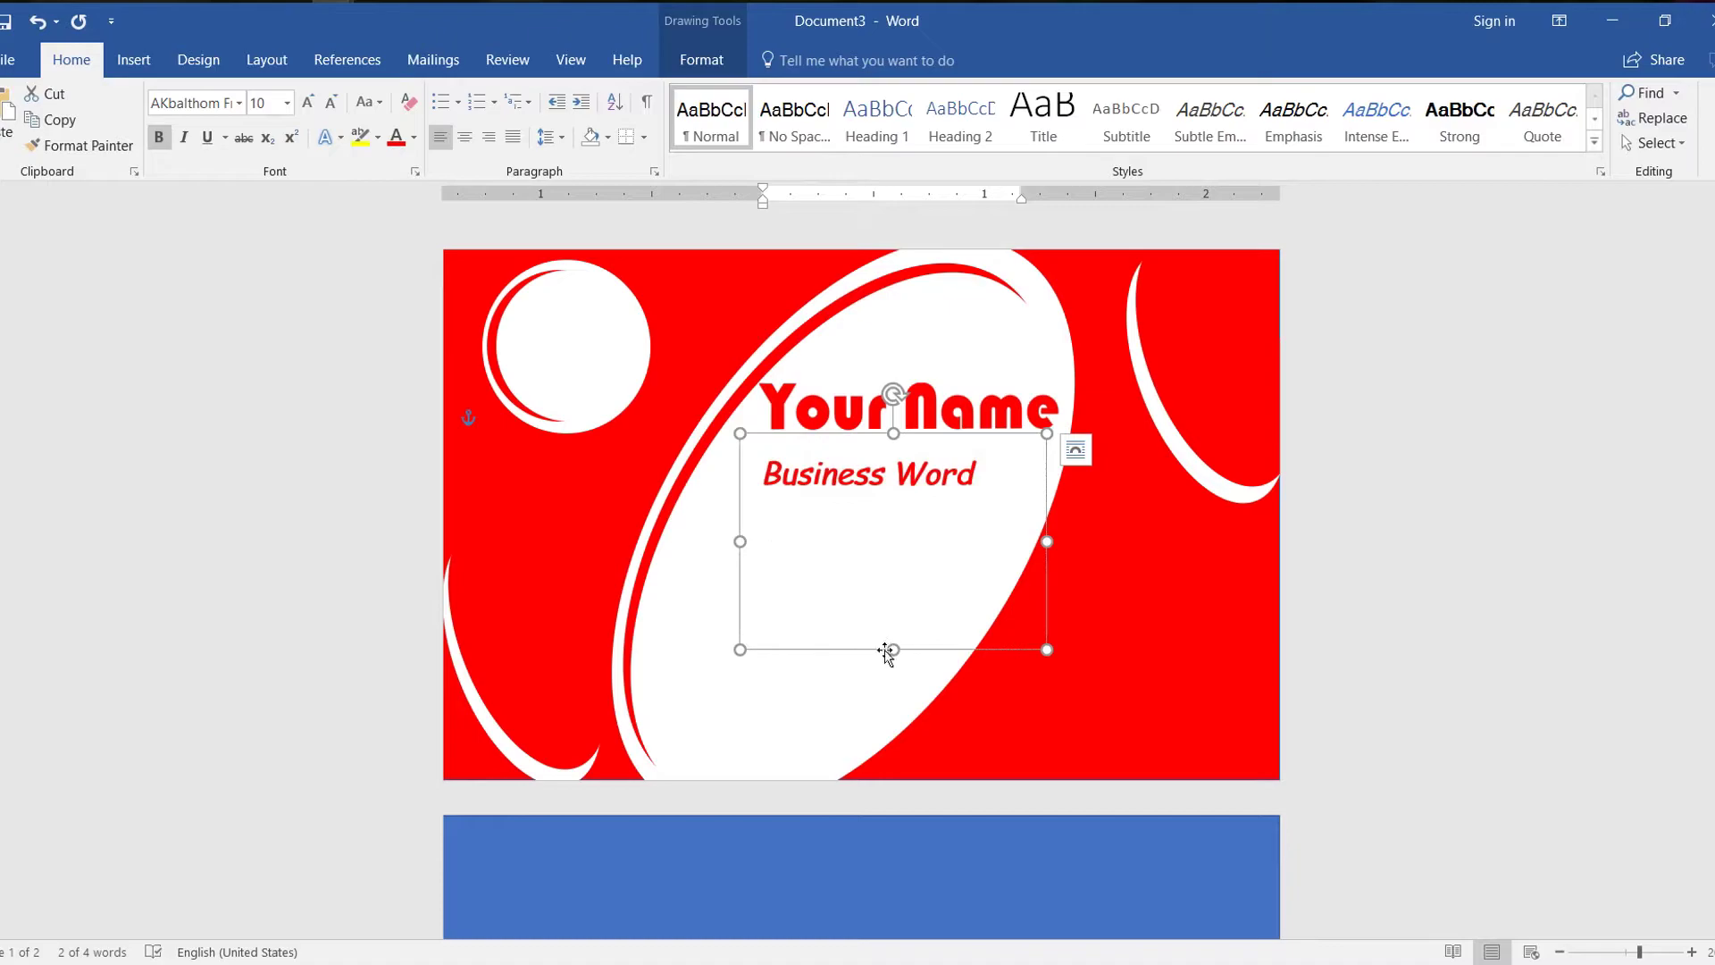
{"action": "left_click_drag", "start_coordinate": [892, 649], "coordinate": [890, 508]}
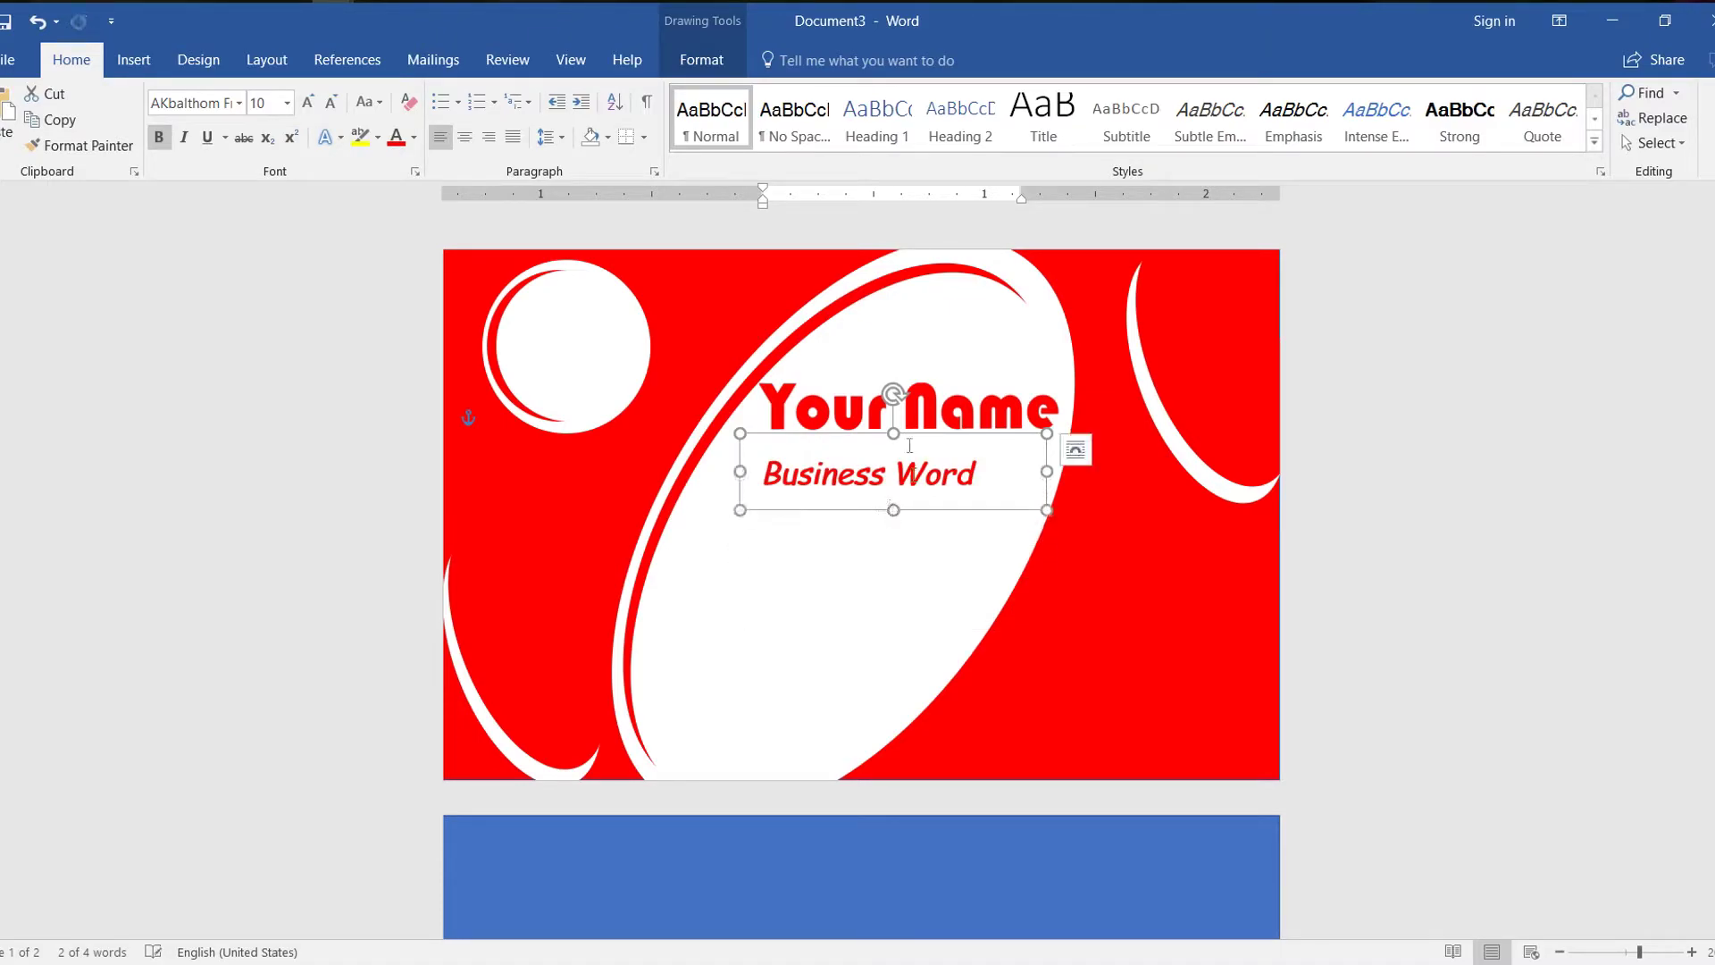
{"action": "left_click_drag", "start_coordinate": [844, 435], "coordinate": [873, 420]}
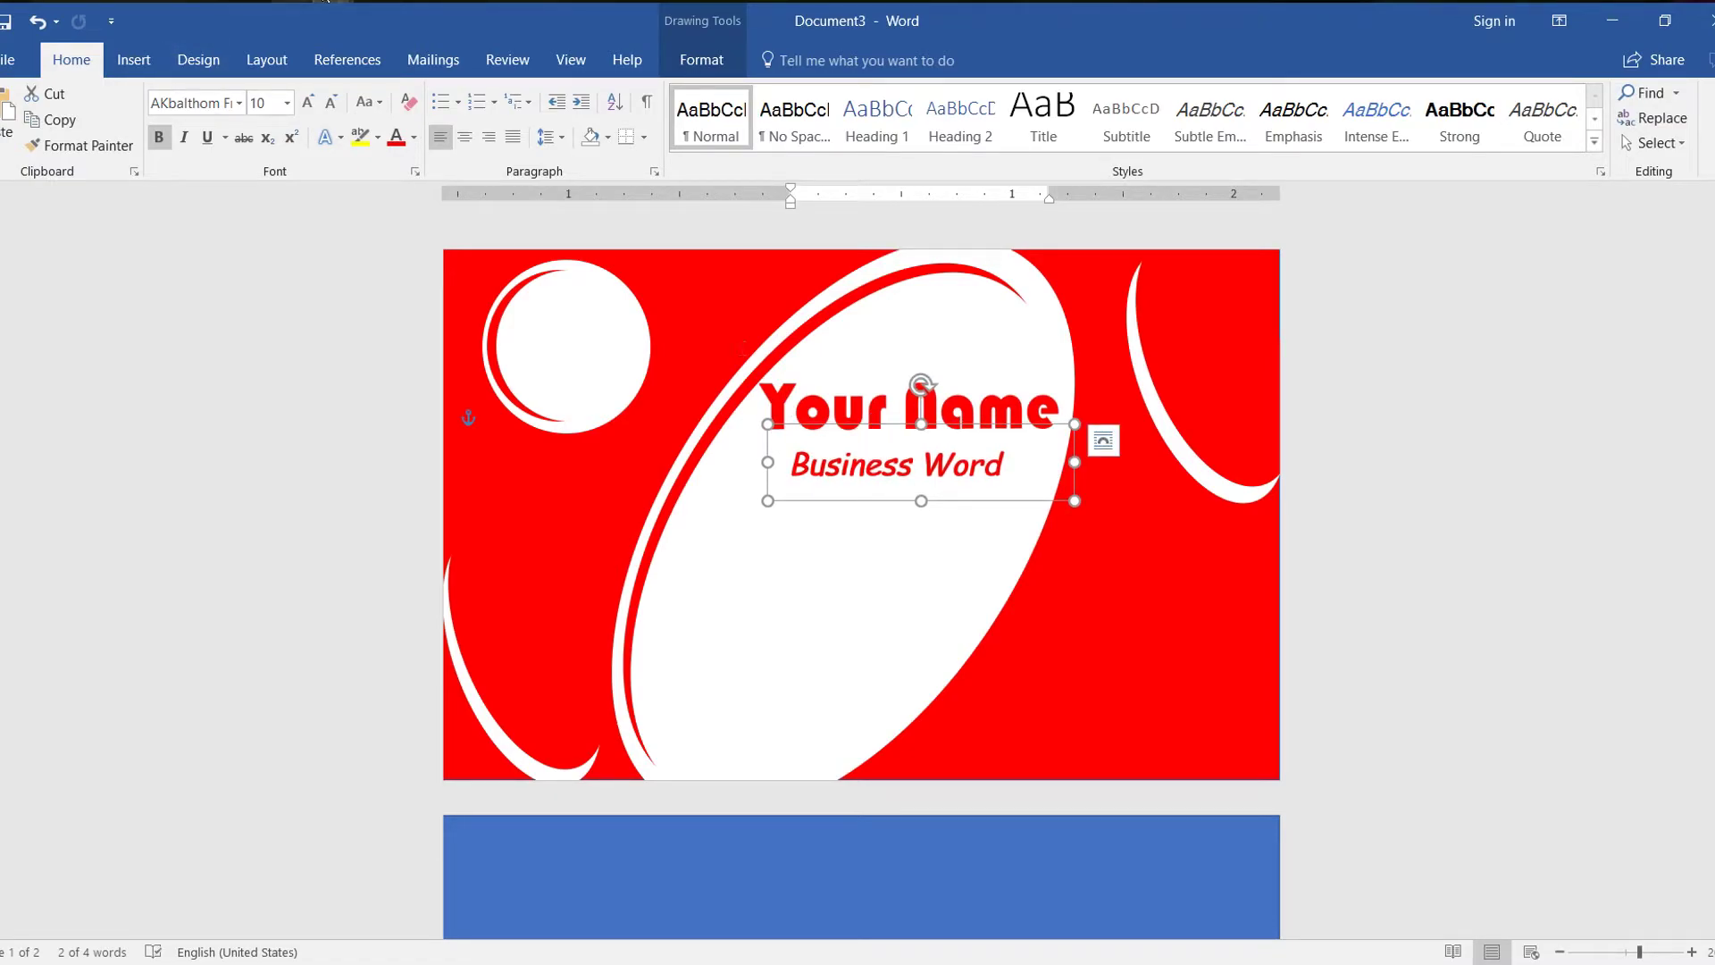
Switch to Name card me and look over the text and layout of both cards
{"action": "left_click", "coordinate": [205, 98]}
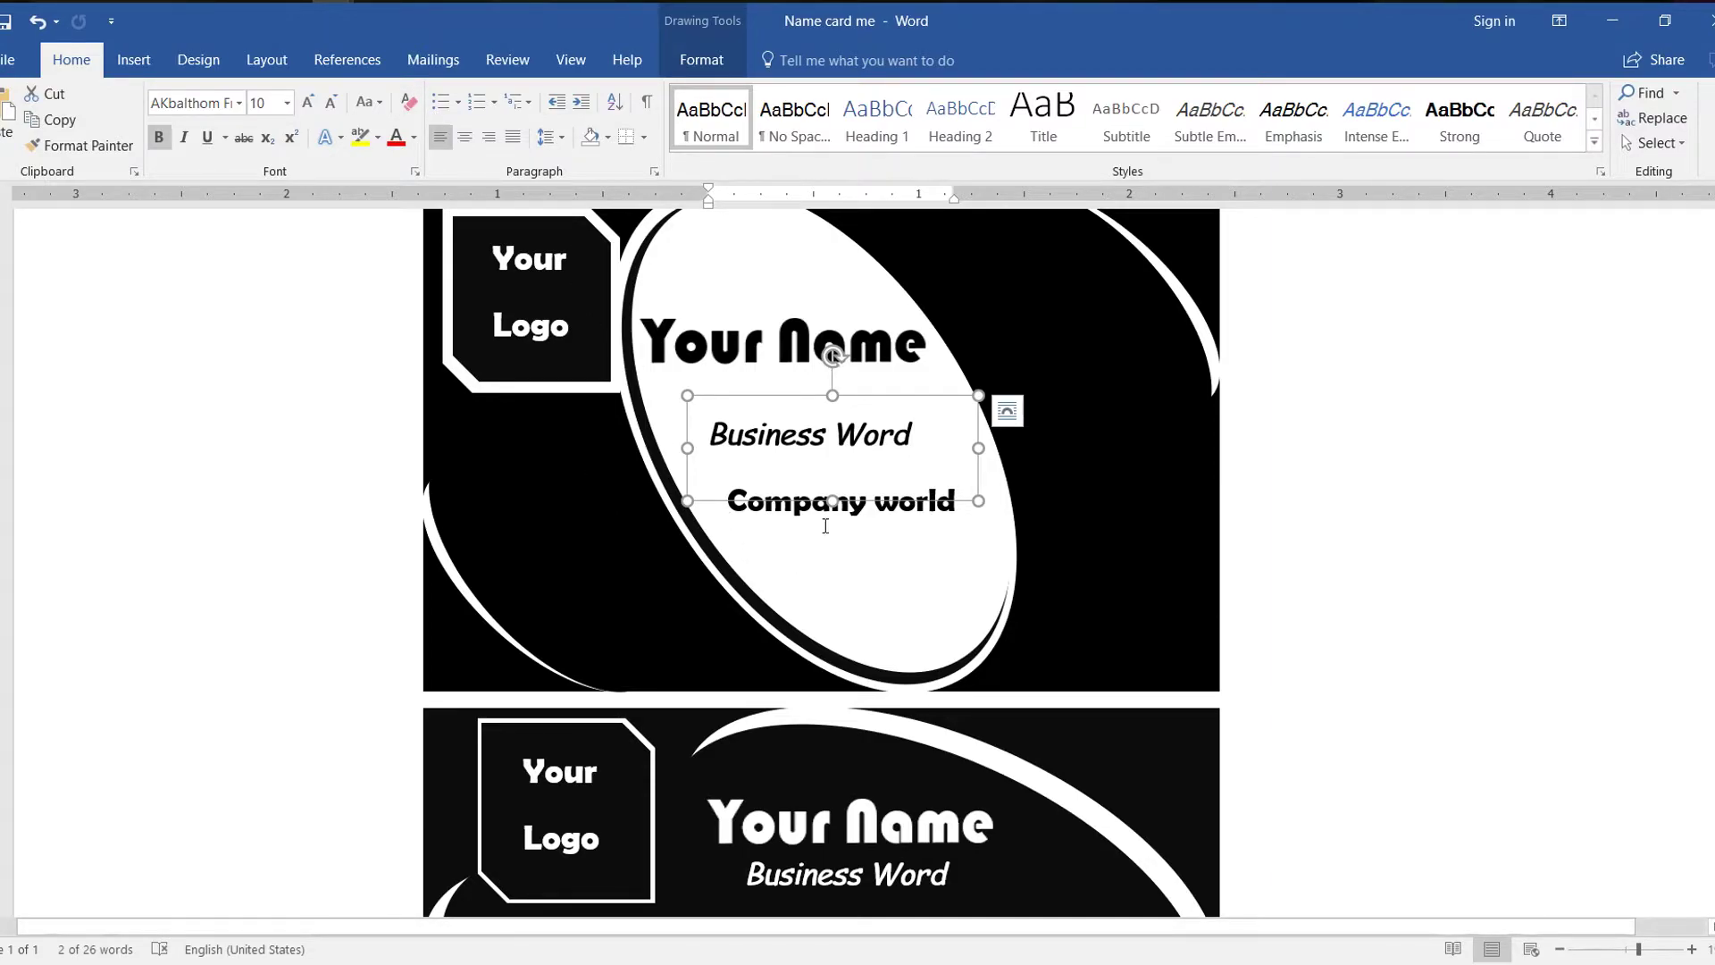
{"action": "scroll", "coordinate": [1263, 467], "scroll_direction": "down", "scroll_amount": 8}
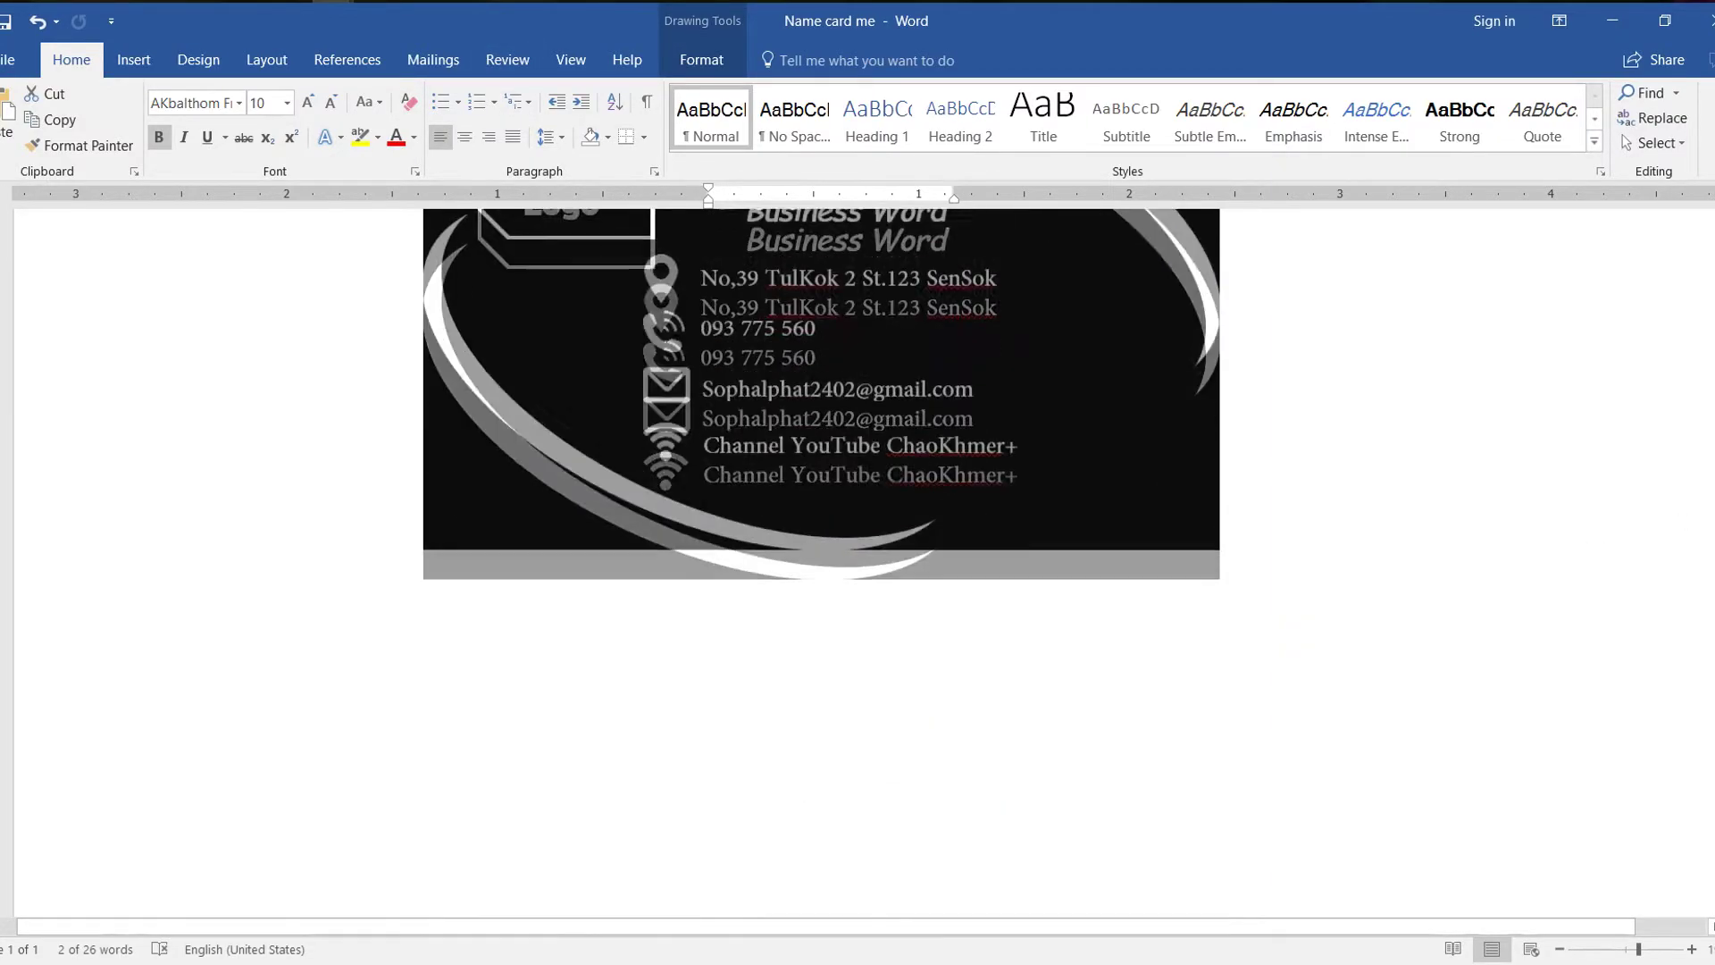
{"action": "scroll", "coordinate": [1275, 460], "scroll_direction": "up", "scroll_amount": 7}
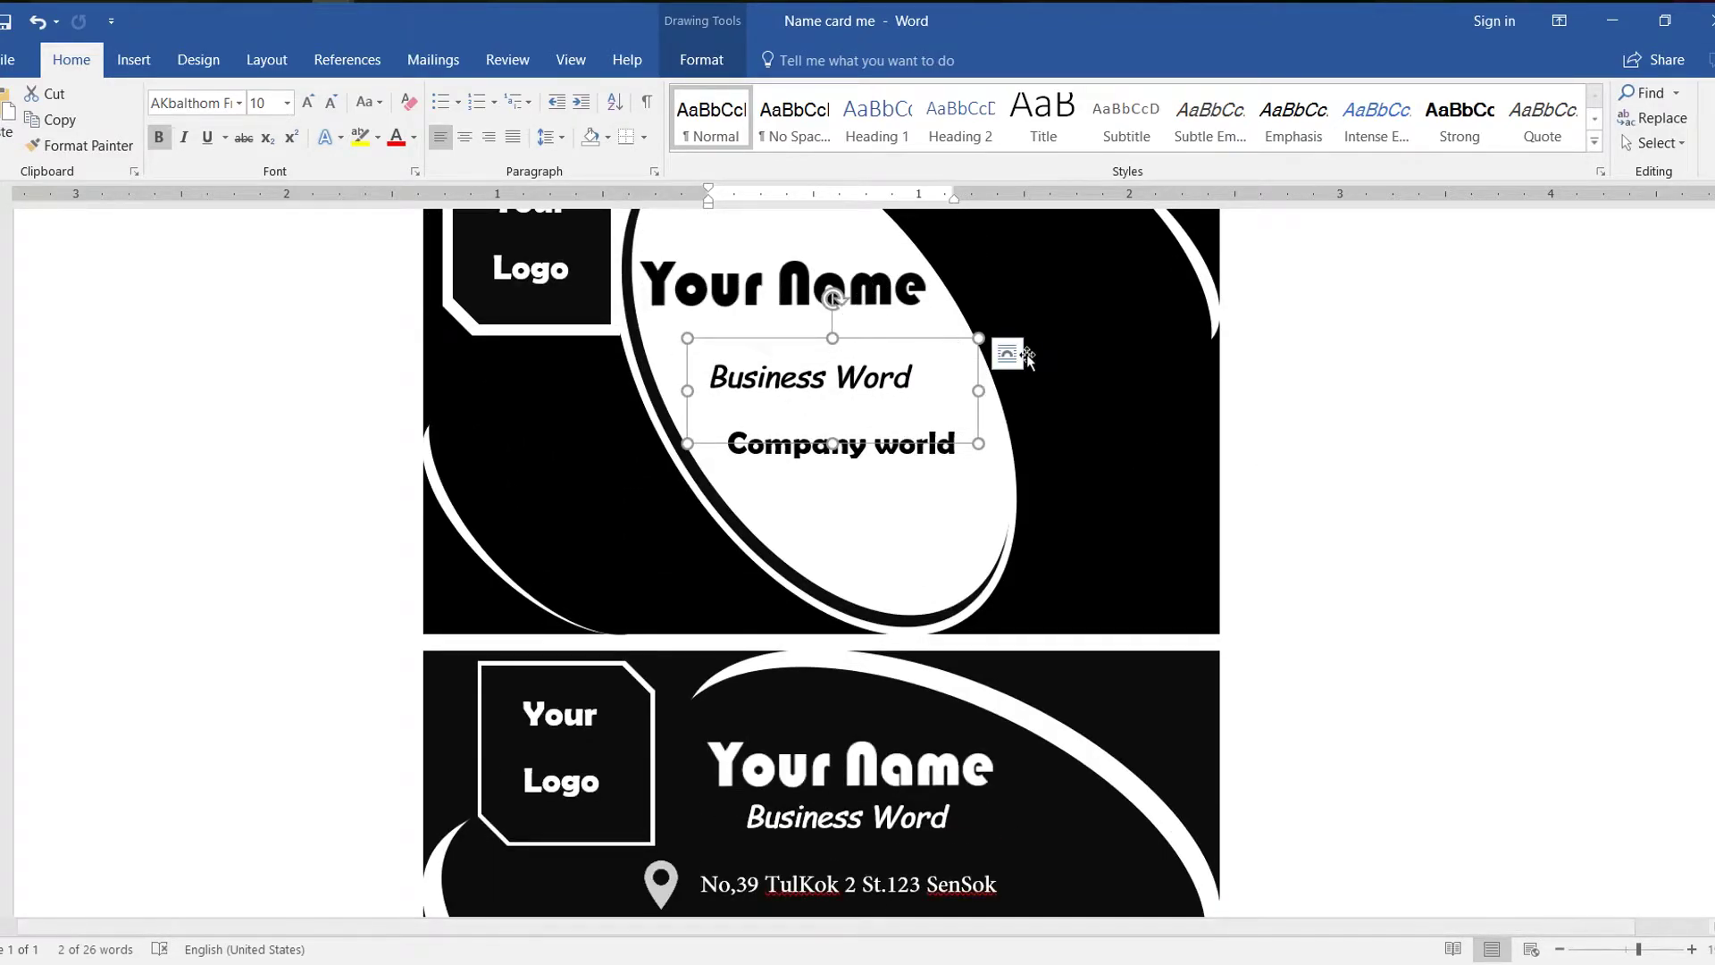
{"action": "left_click", "coordinate": [1008, 354]}
{"action": "left_click", "coordinate": [1188, 361]}
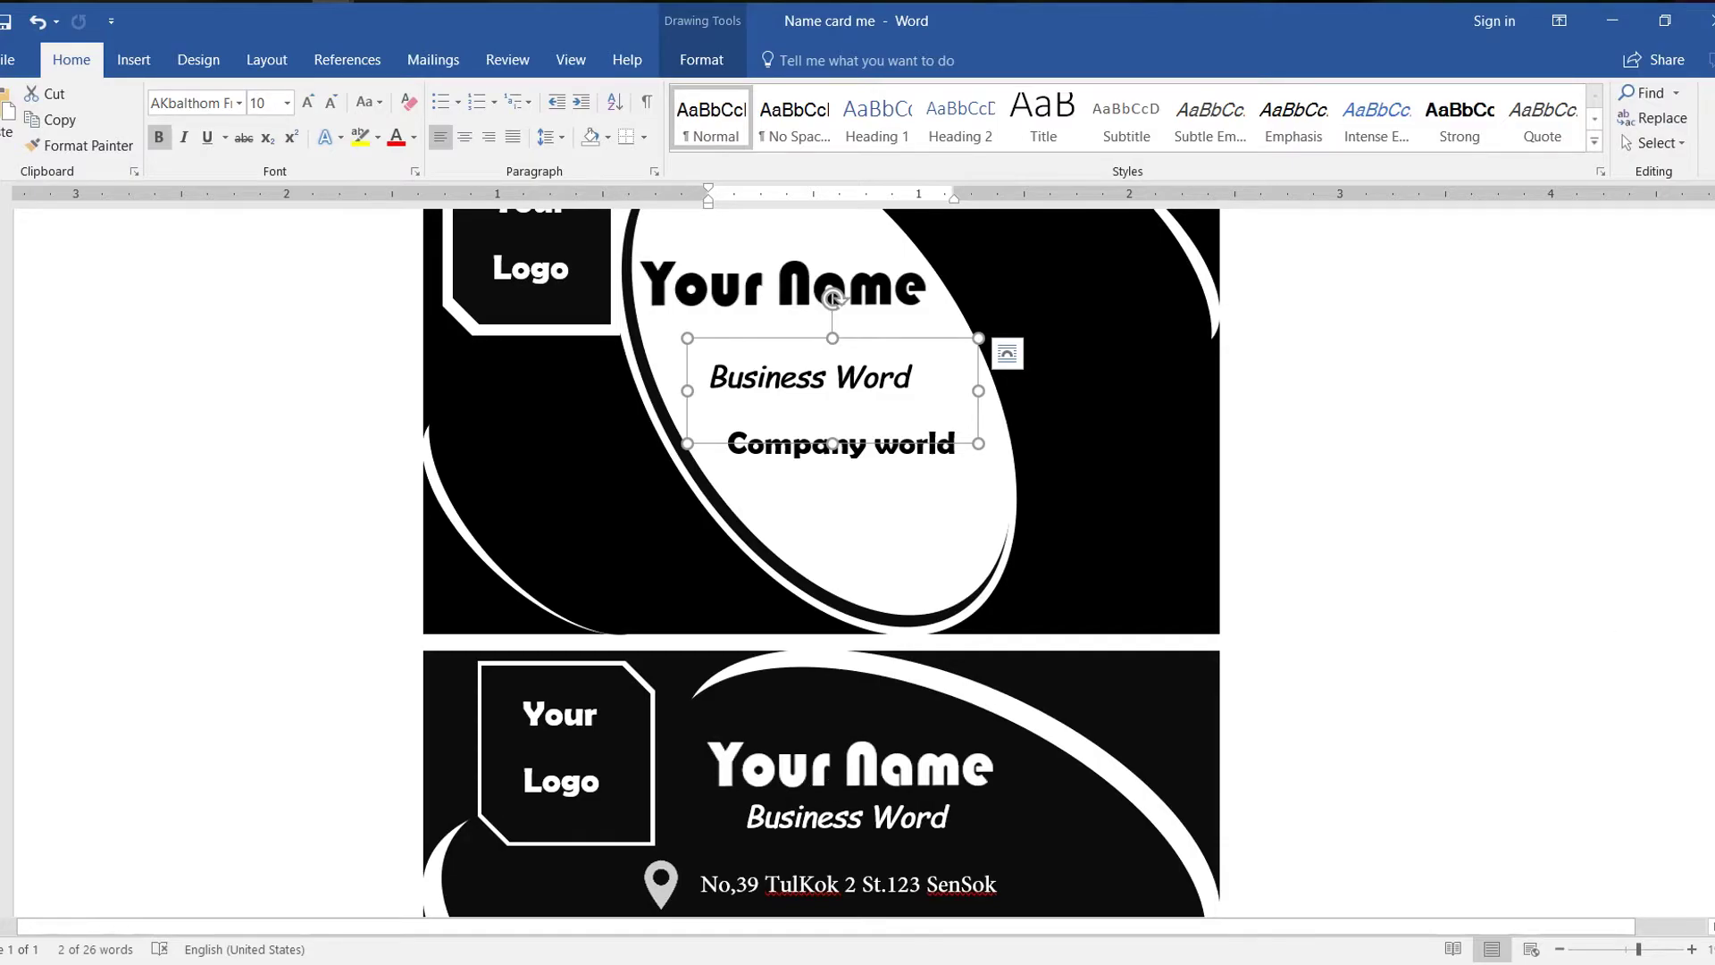
{"action": "scroll", "coordinate": [1616, 812], "scroll_direction": "up", "scroll_amount": 3}
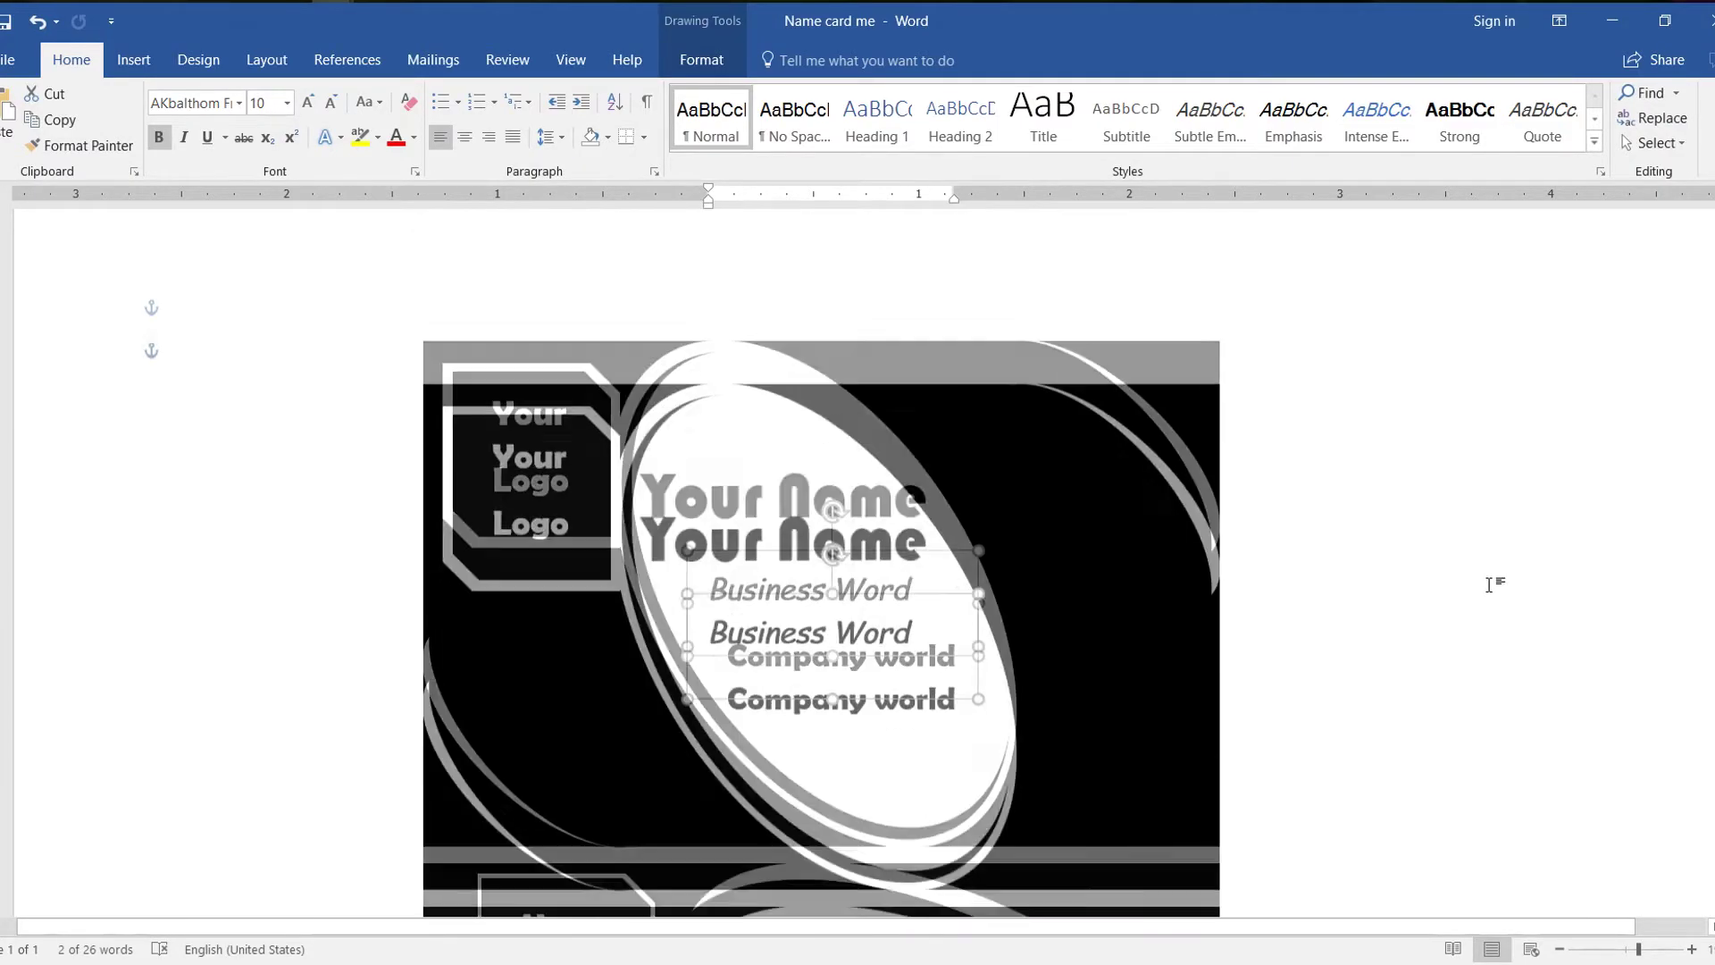
{"action": "scroll", "coordinate": [1489, 586], "scroll_direction": "up", "scroll_amount": 2}
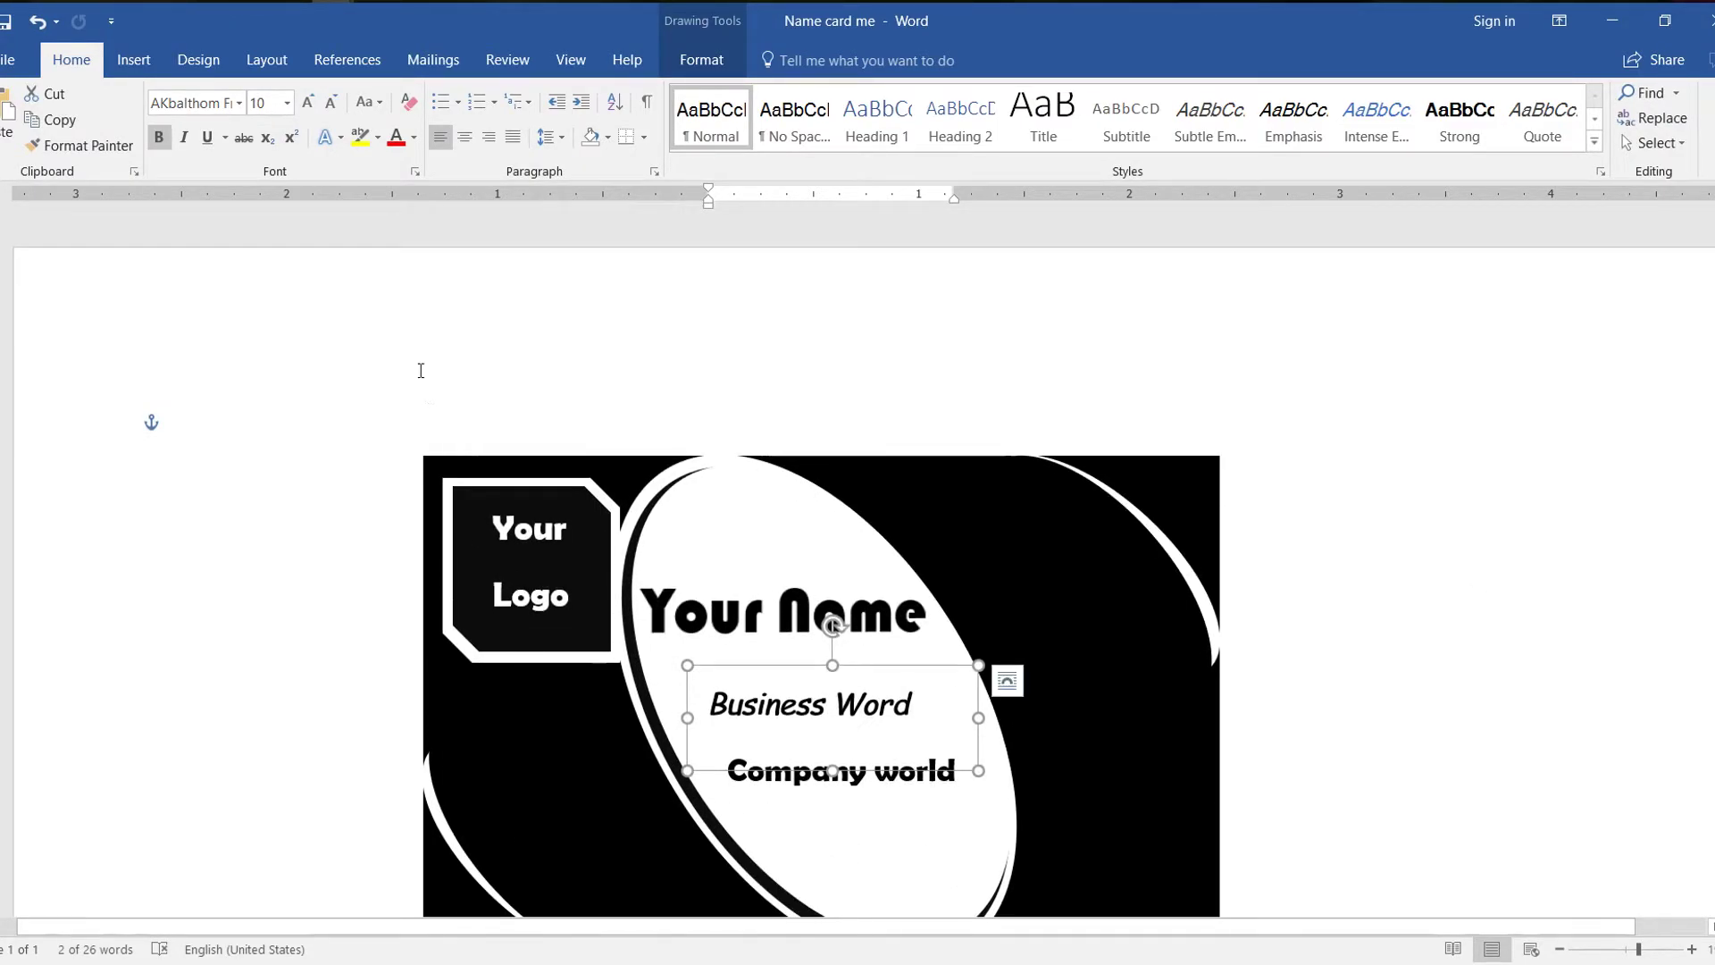
{"action": "left_click", "coordinate": [13, 59]}
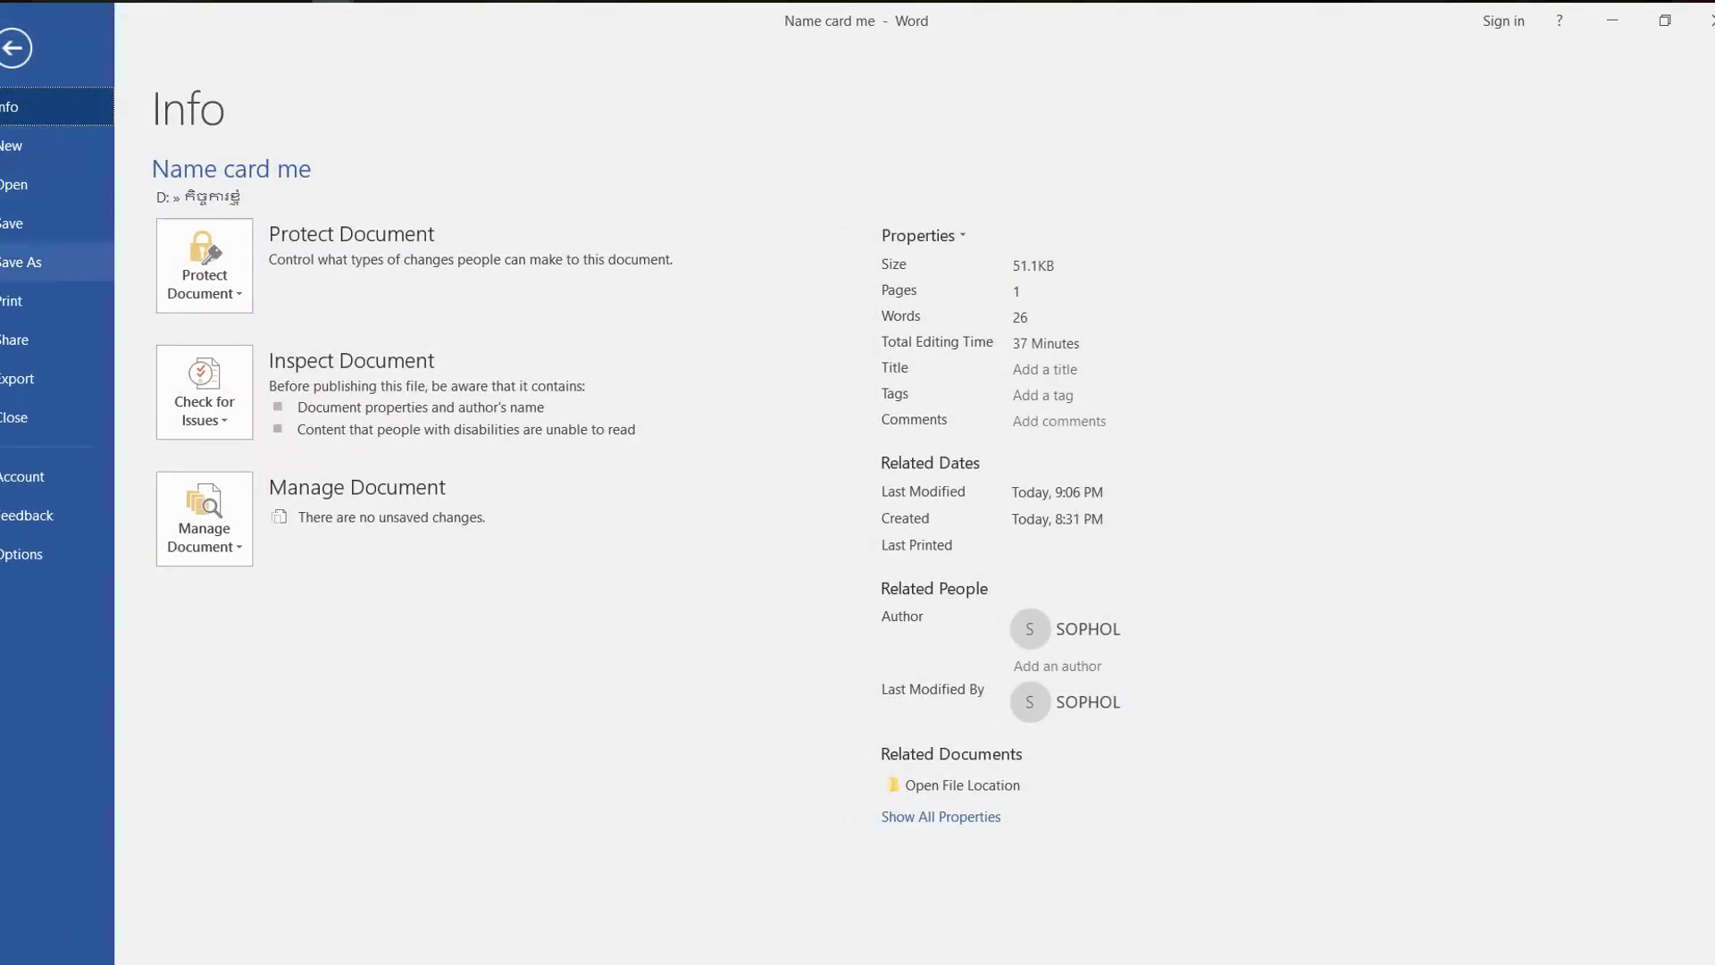
{"action": "left_click", "coordinate": [18, 261]}
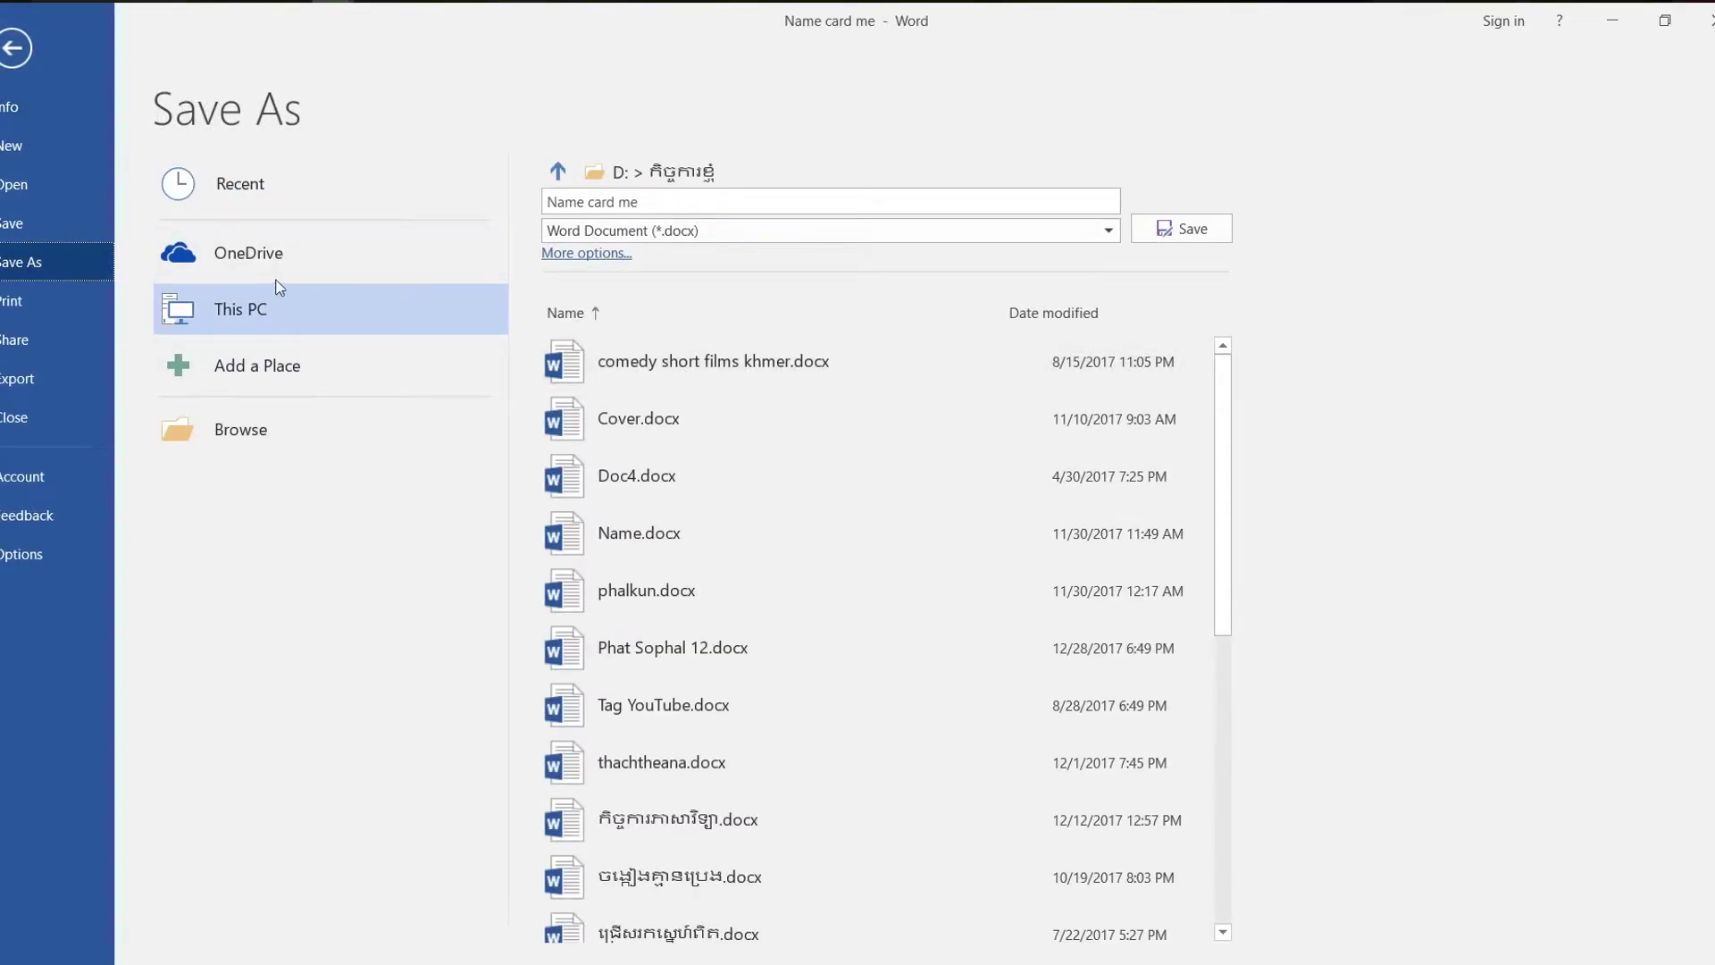
{"action": "left_click", "coordinate": [265, 420]}
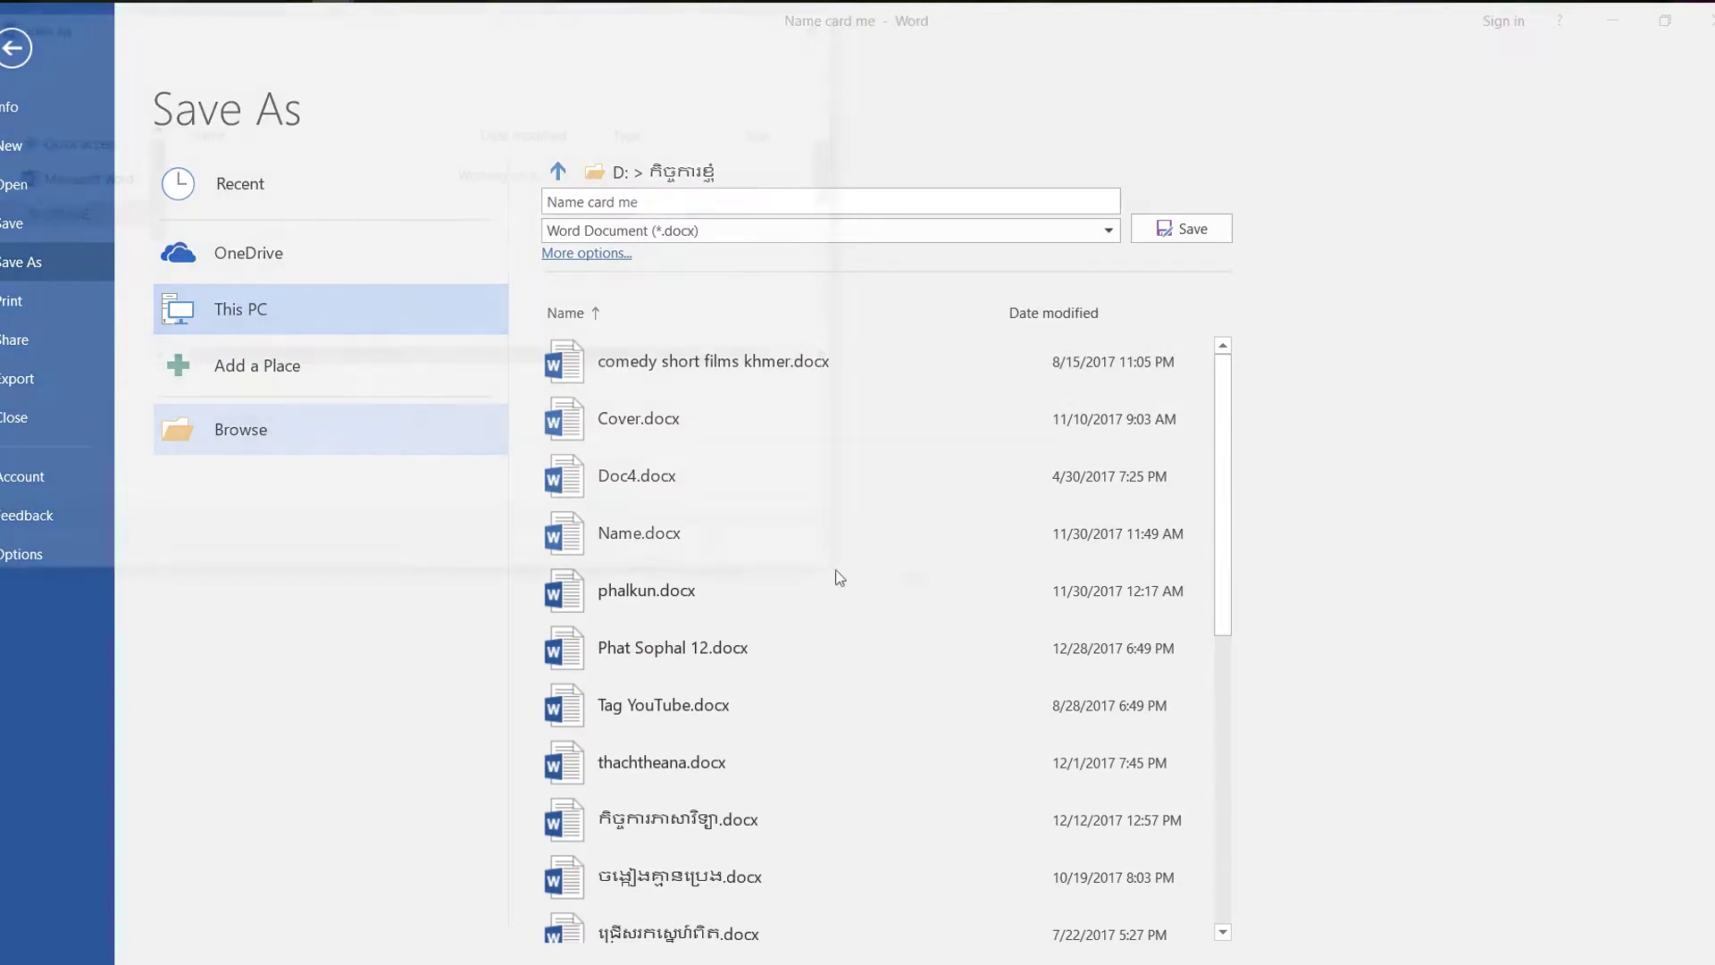
{"action": "left_click", "coordinate": [666, 548]}
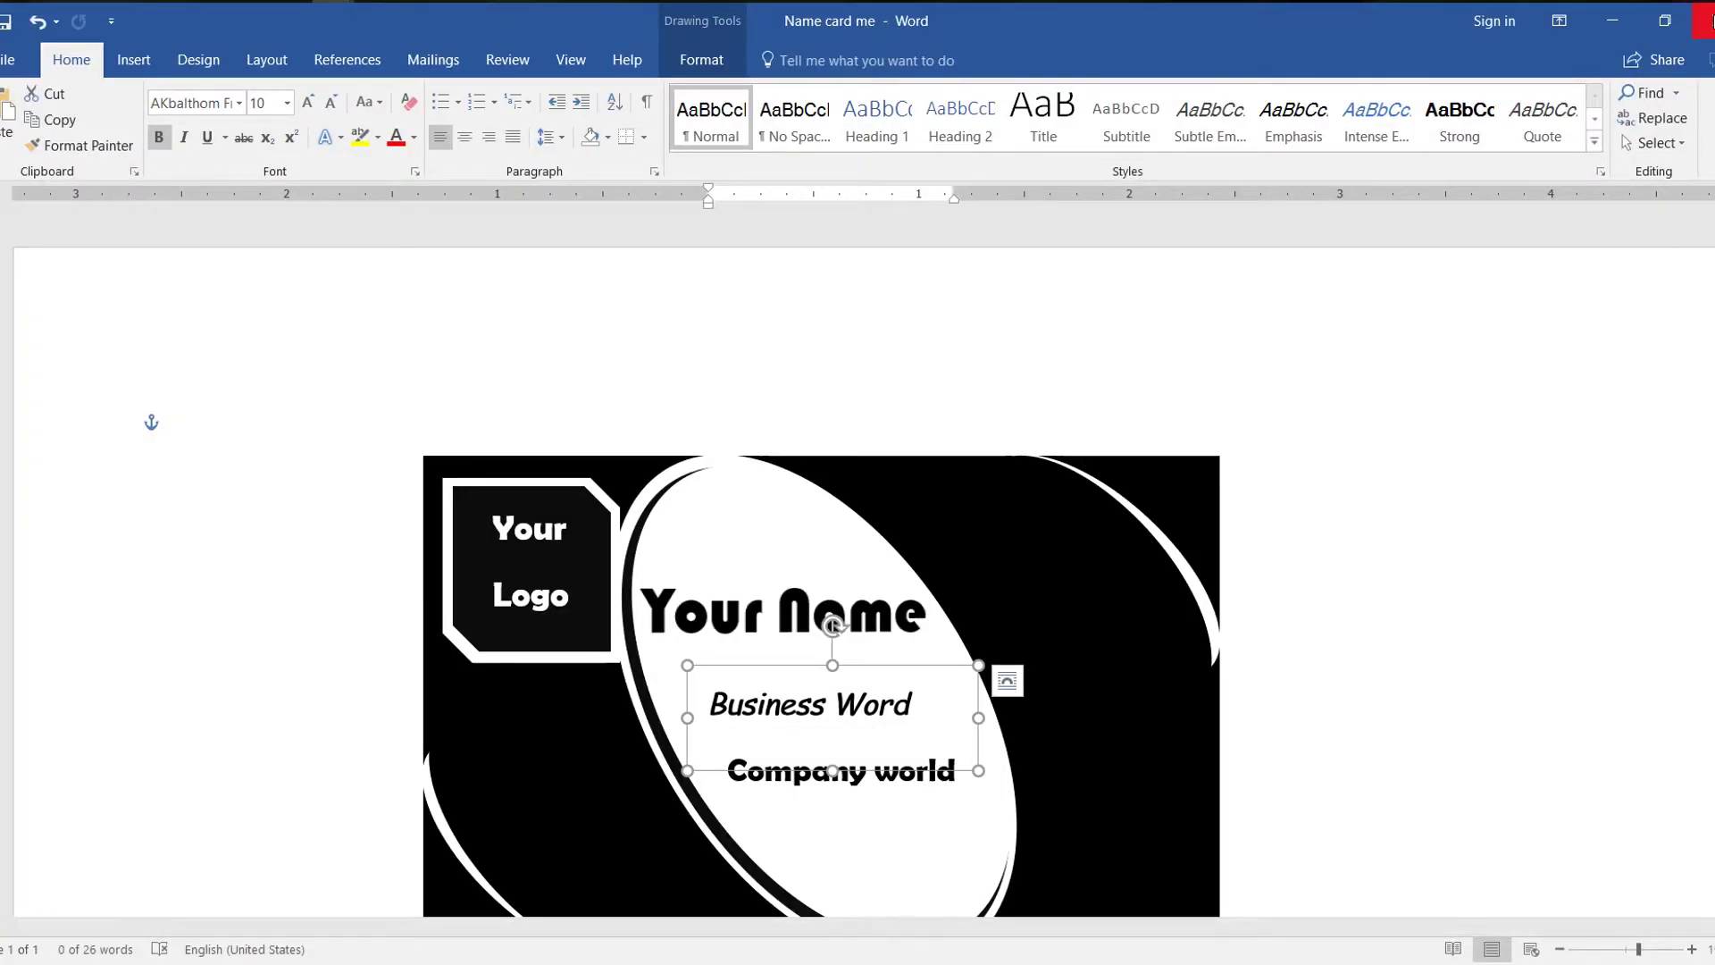
Close Name card me and reopen it from the recent documents
{"action": "left_click", "coordinate": [1704, 20]}
{"action": "left_click", "coordinate": [9, 60]}
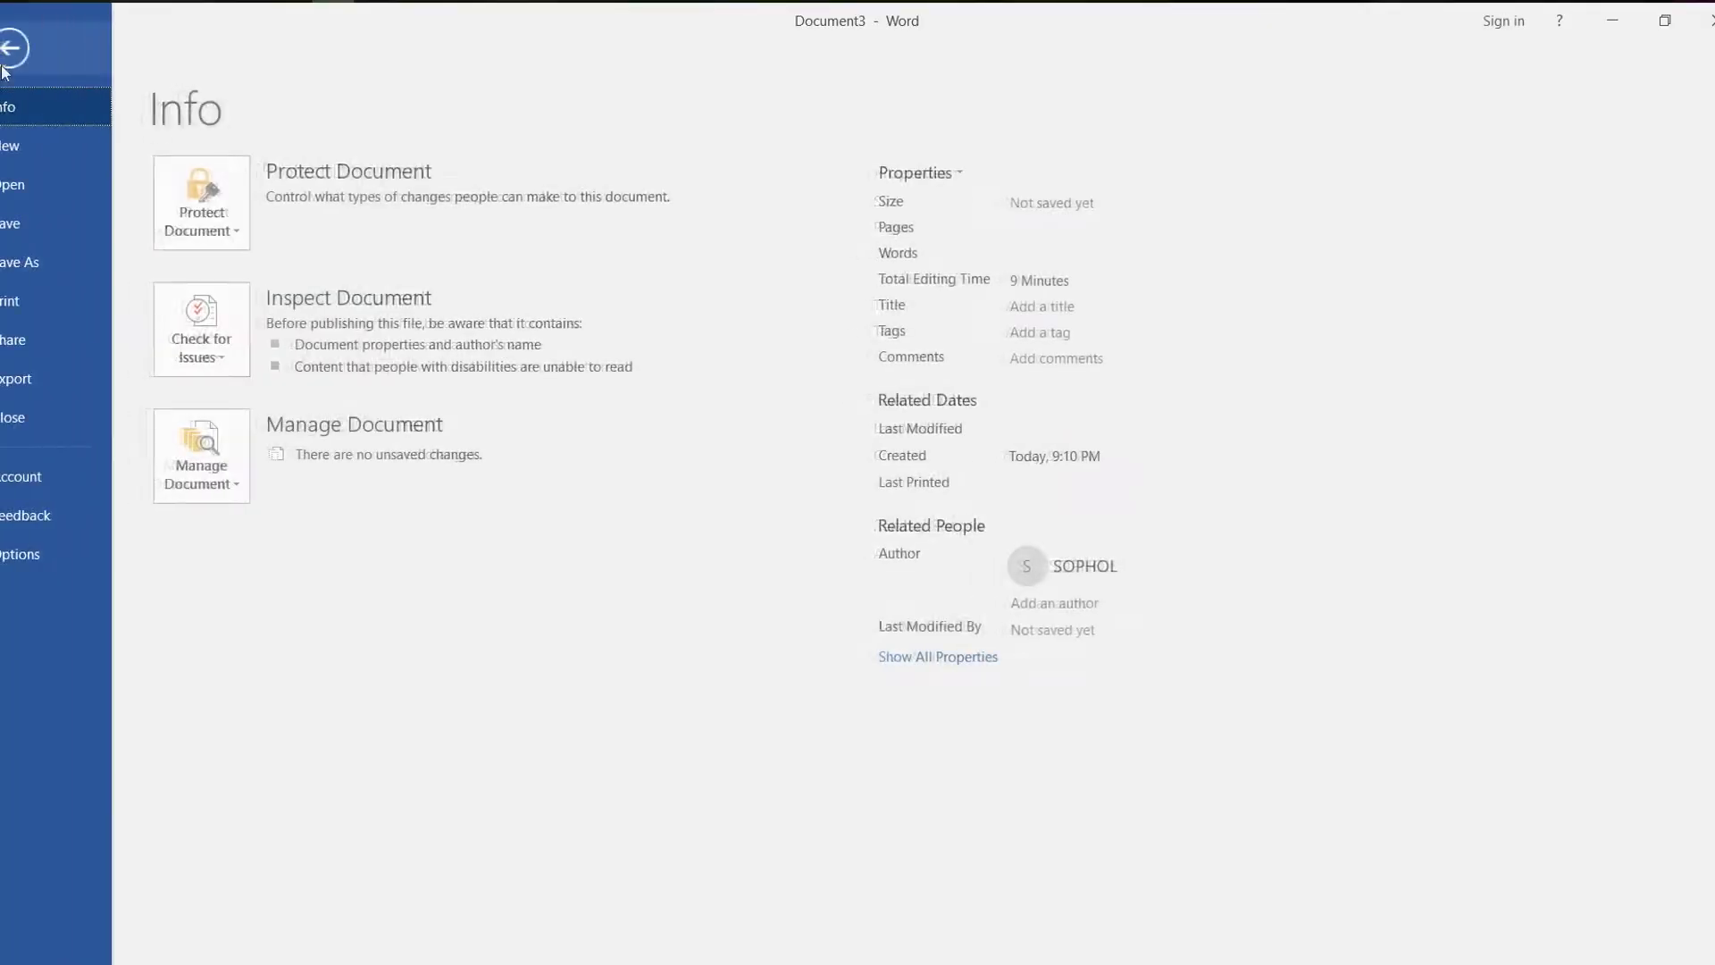
{"action": "left_click", "coordinate": [12, 185]}
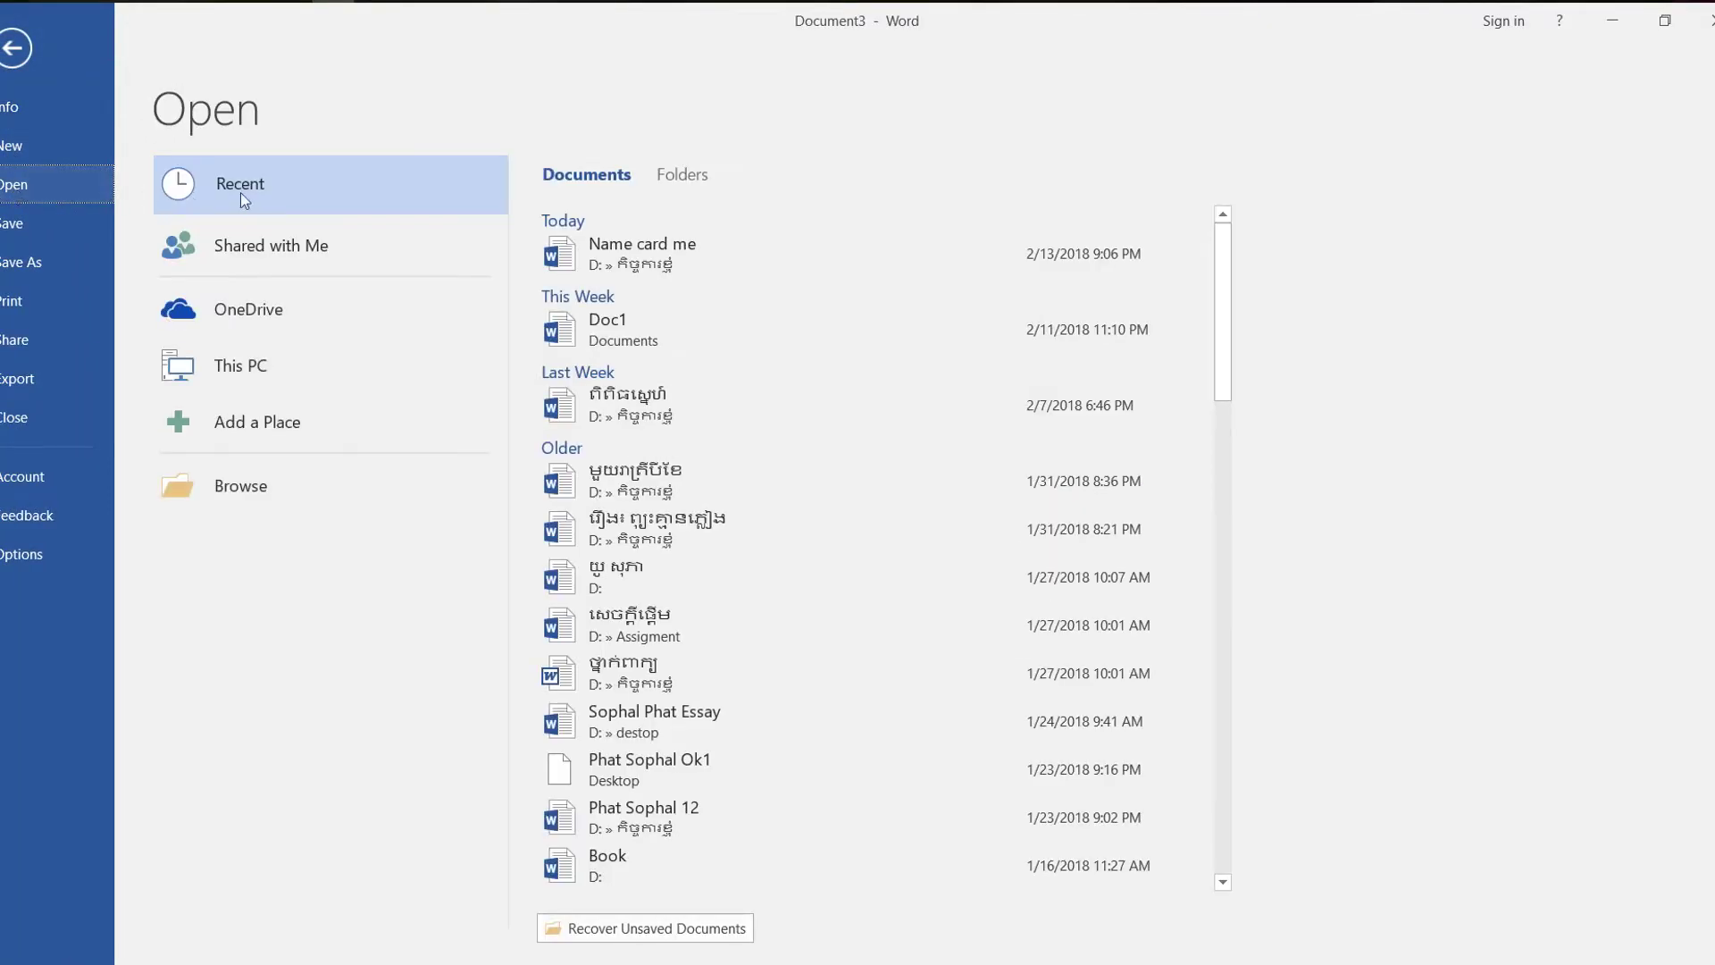
{"action": "left_click", "coordinate": [697, 260]}
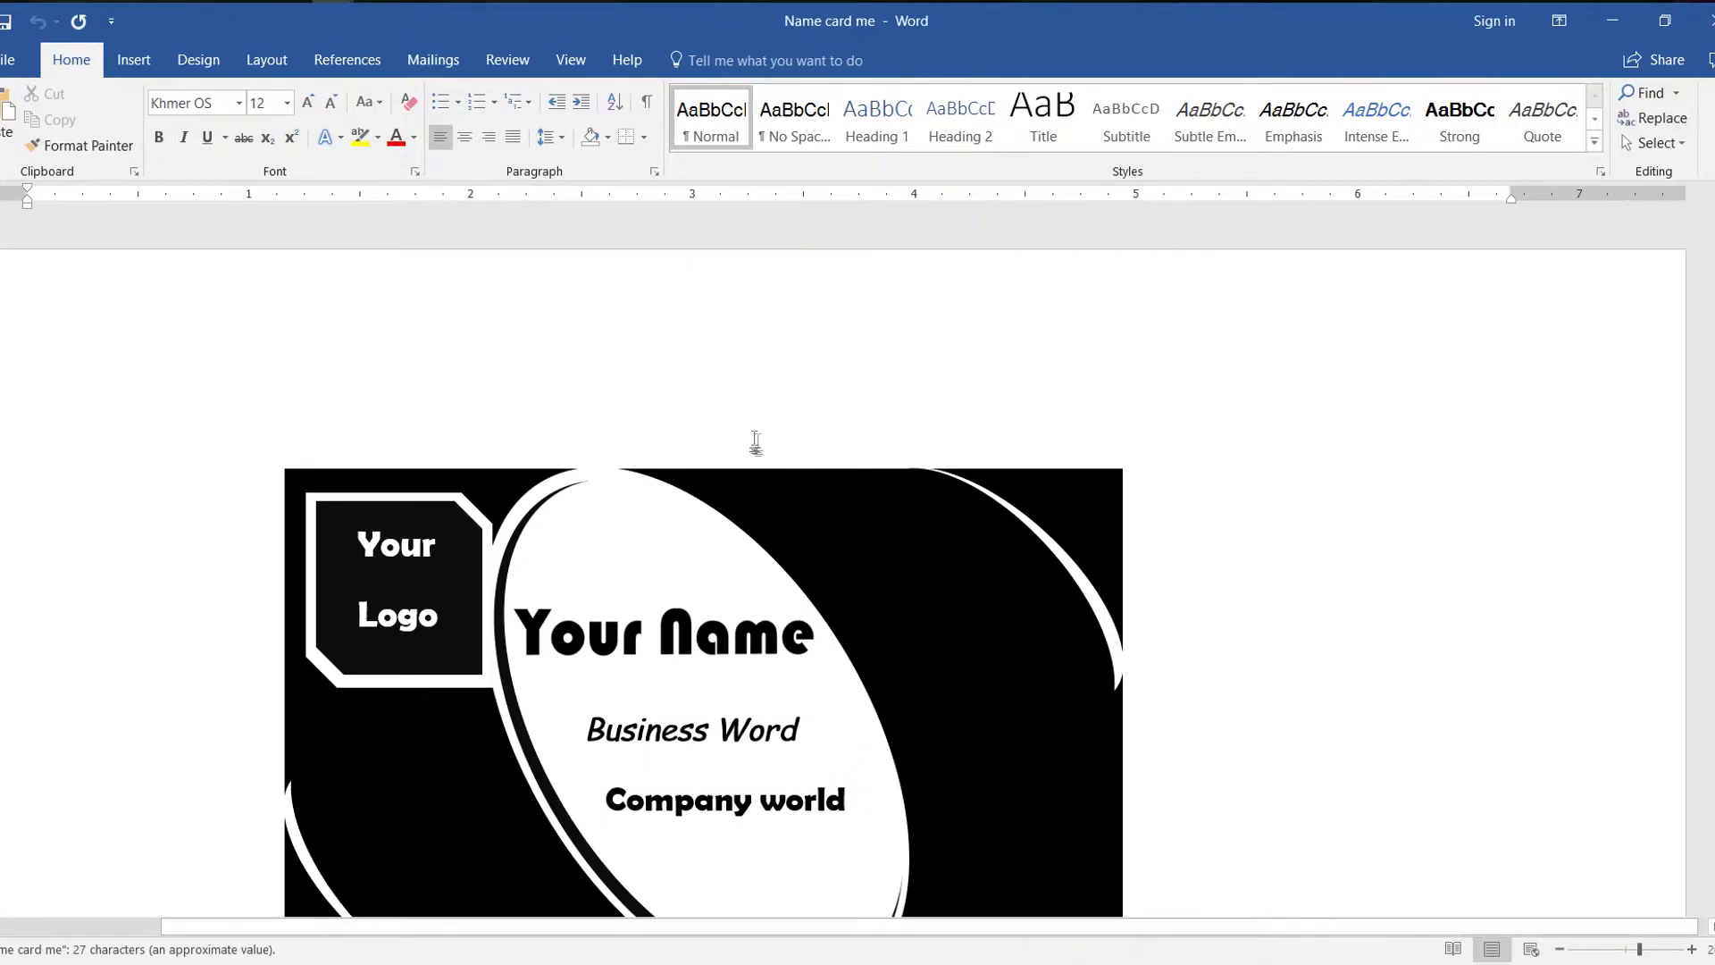
{"action": "scroll", "coordinate": [777, 509], "scroll_direction": "down", "scroll_amount": 4}
{"action": "left_click", "coordinate": [736, 465]}
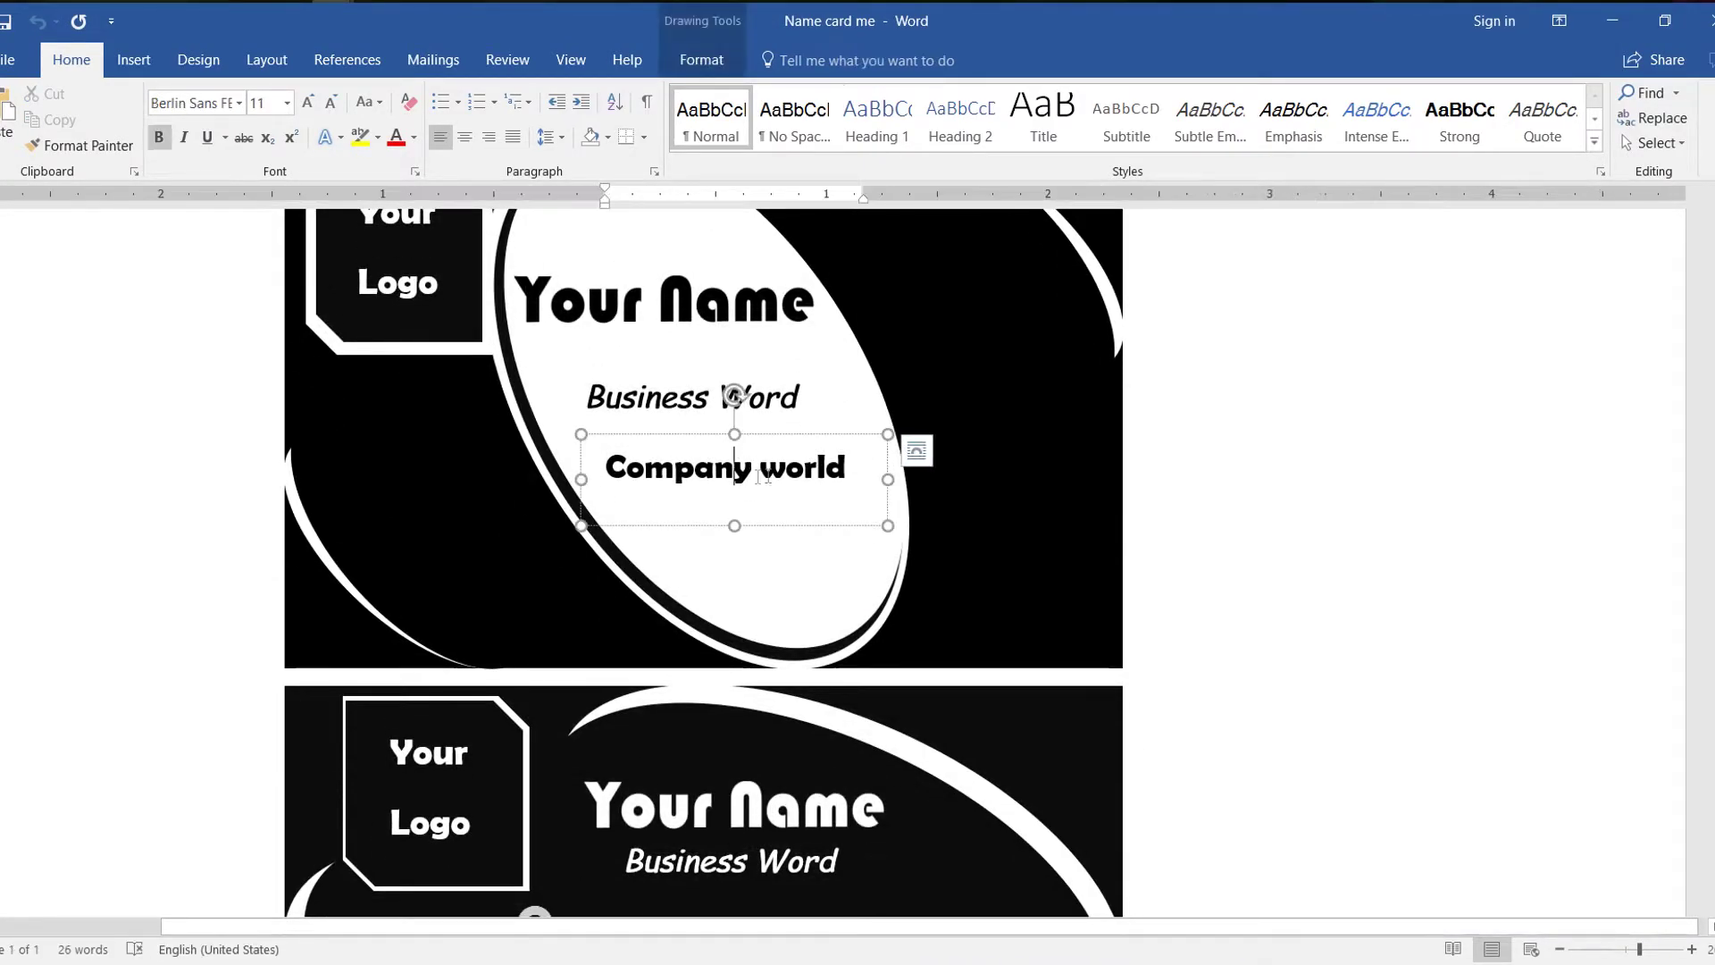
{"action": "left_click", "coordinate": [804, 435]}
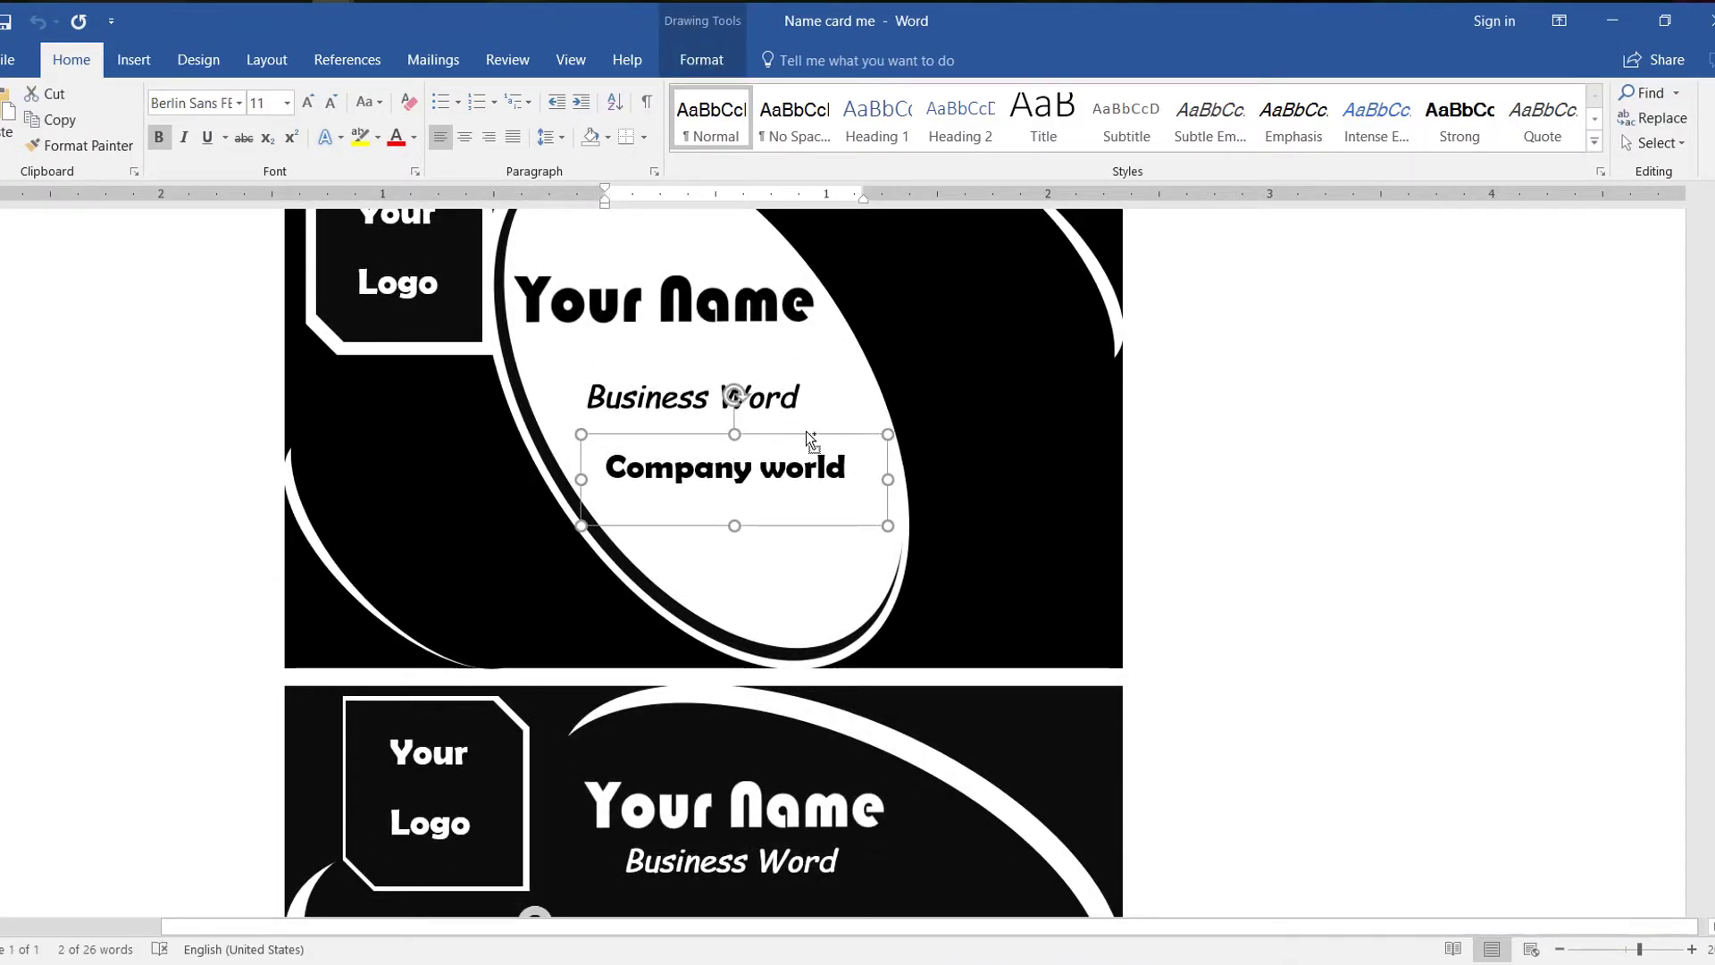
{"action": "key", "text": "ctrl+d"}
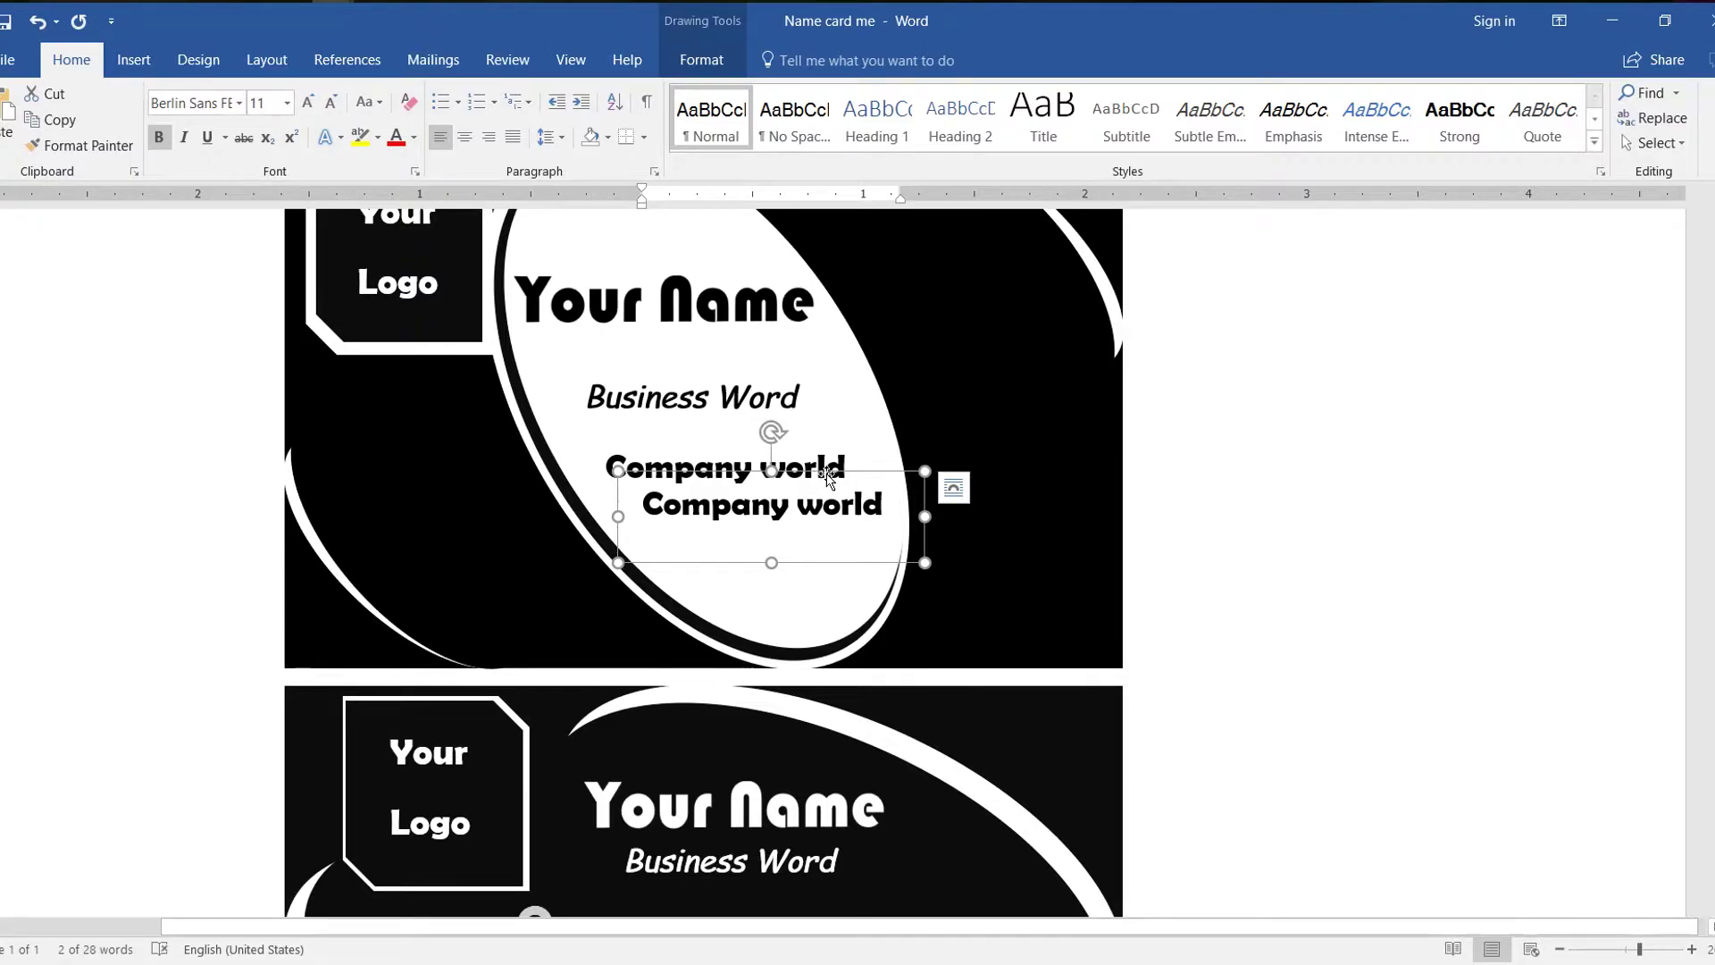
{"action": "key", "text": "Delete"}
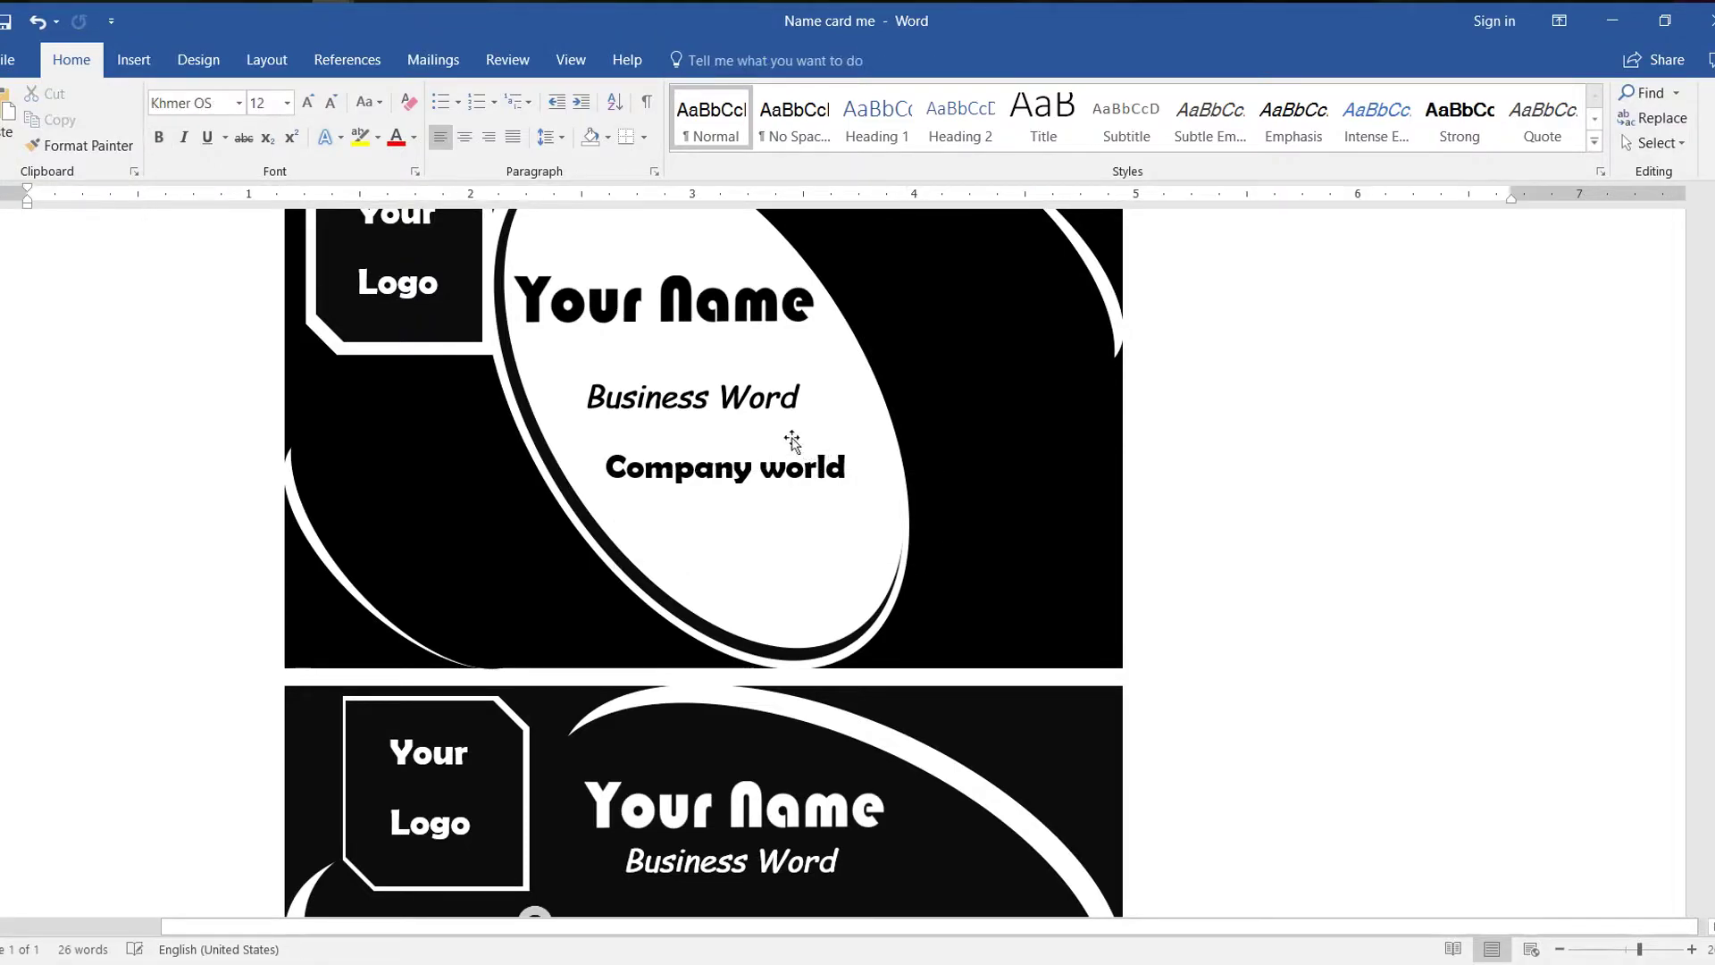
Copy the Company world text box from the upper card
{"action": "left_click", "coordinate": [800, 435]}
{"action": "right_click", "coordinate": [800, 435]}
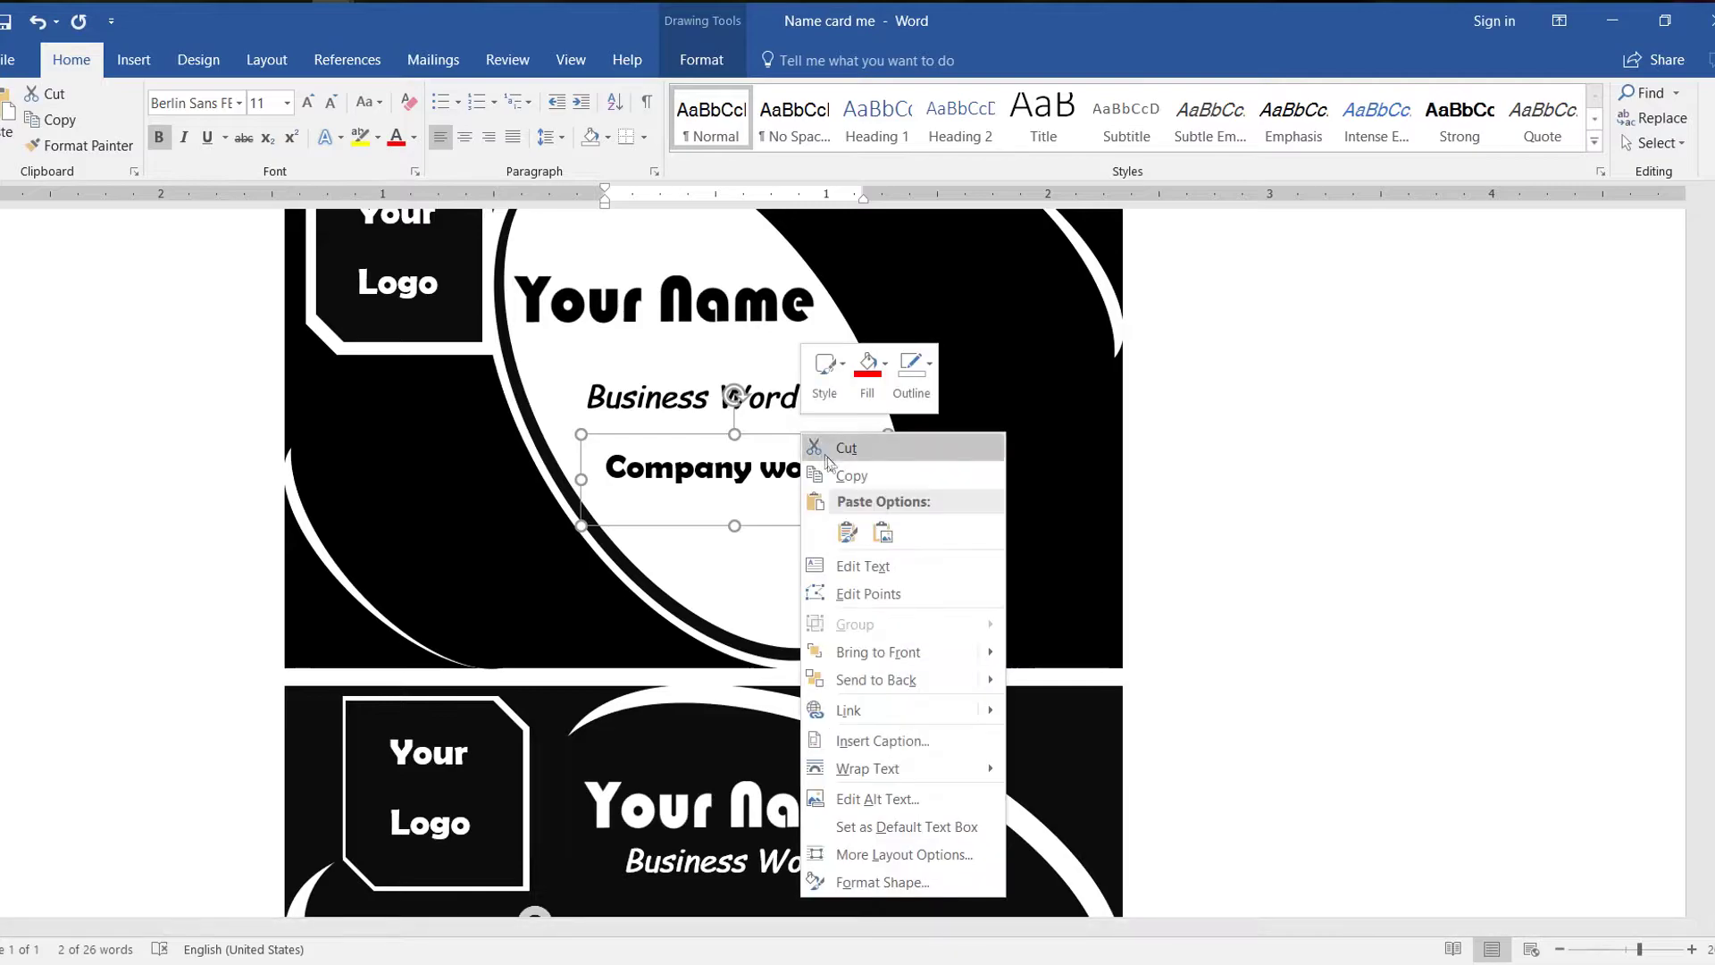
{"action": "left_click", "coordinate": [863, 484]}
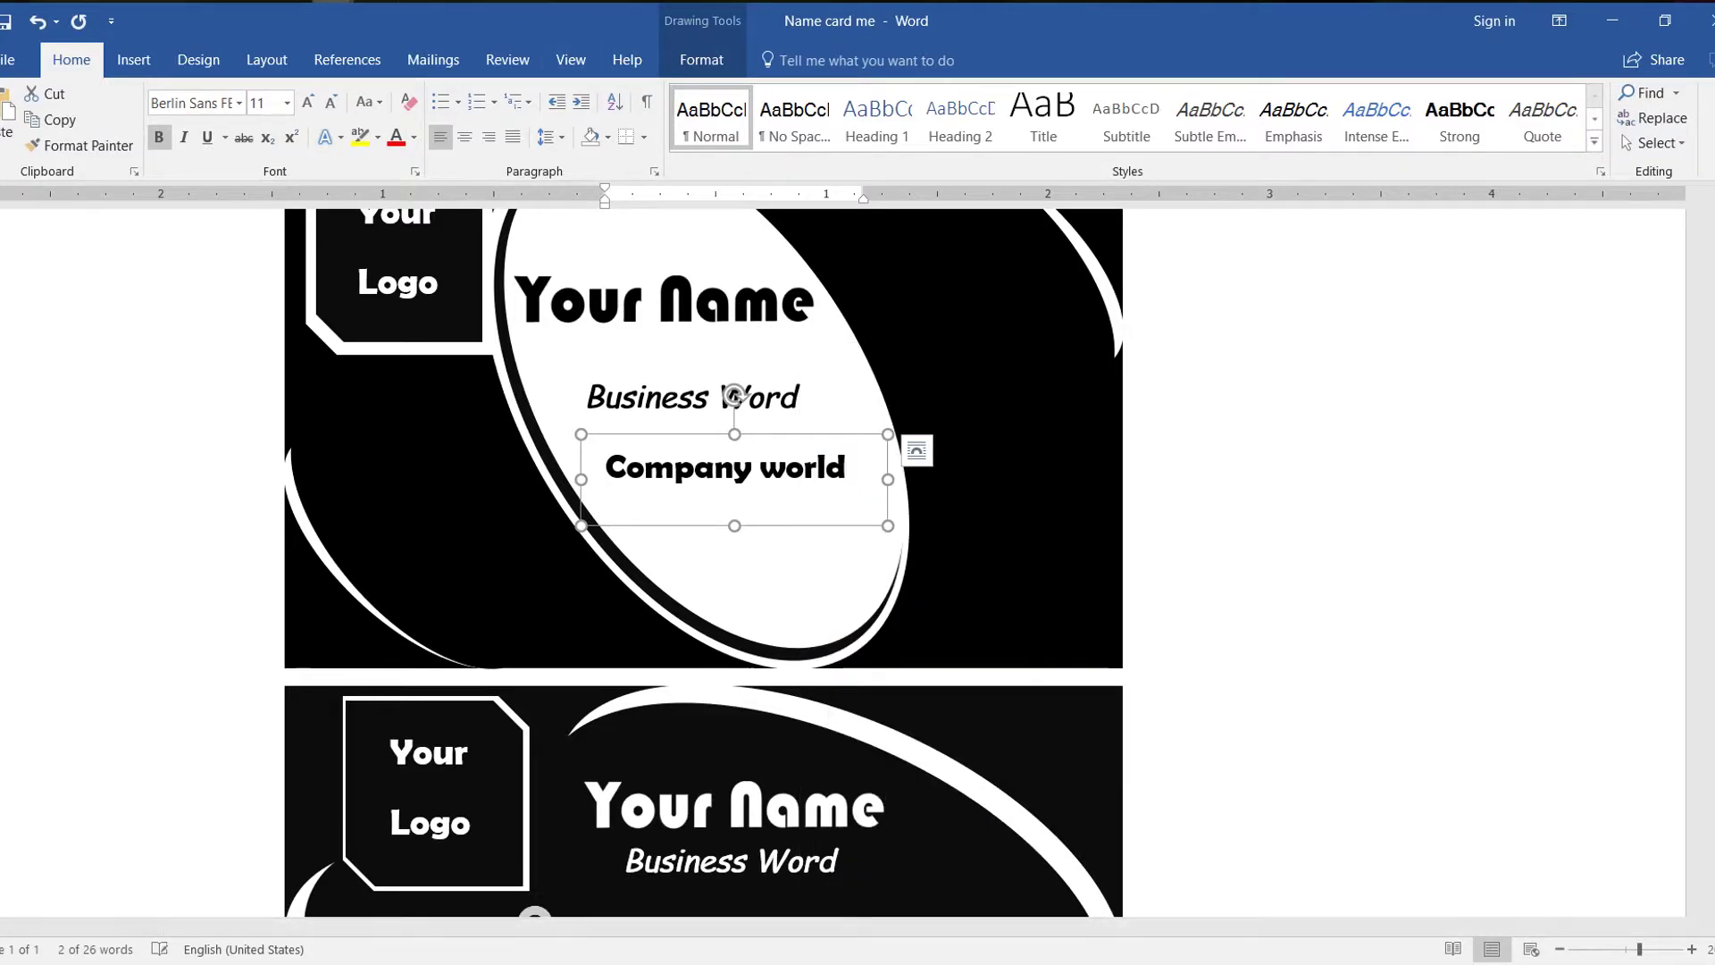
Switch to Document3, paste the Company world text box with source formatting, and place it below Business Word in the large oval
{"action": "mouse_move", "coordinate": [332, 1]}
{"action": "left_click", "coordinate": [201, 103]}
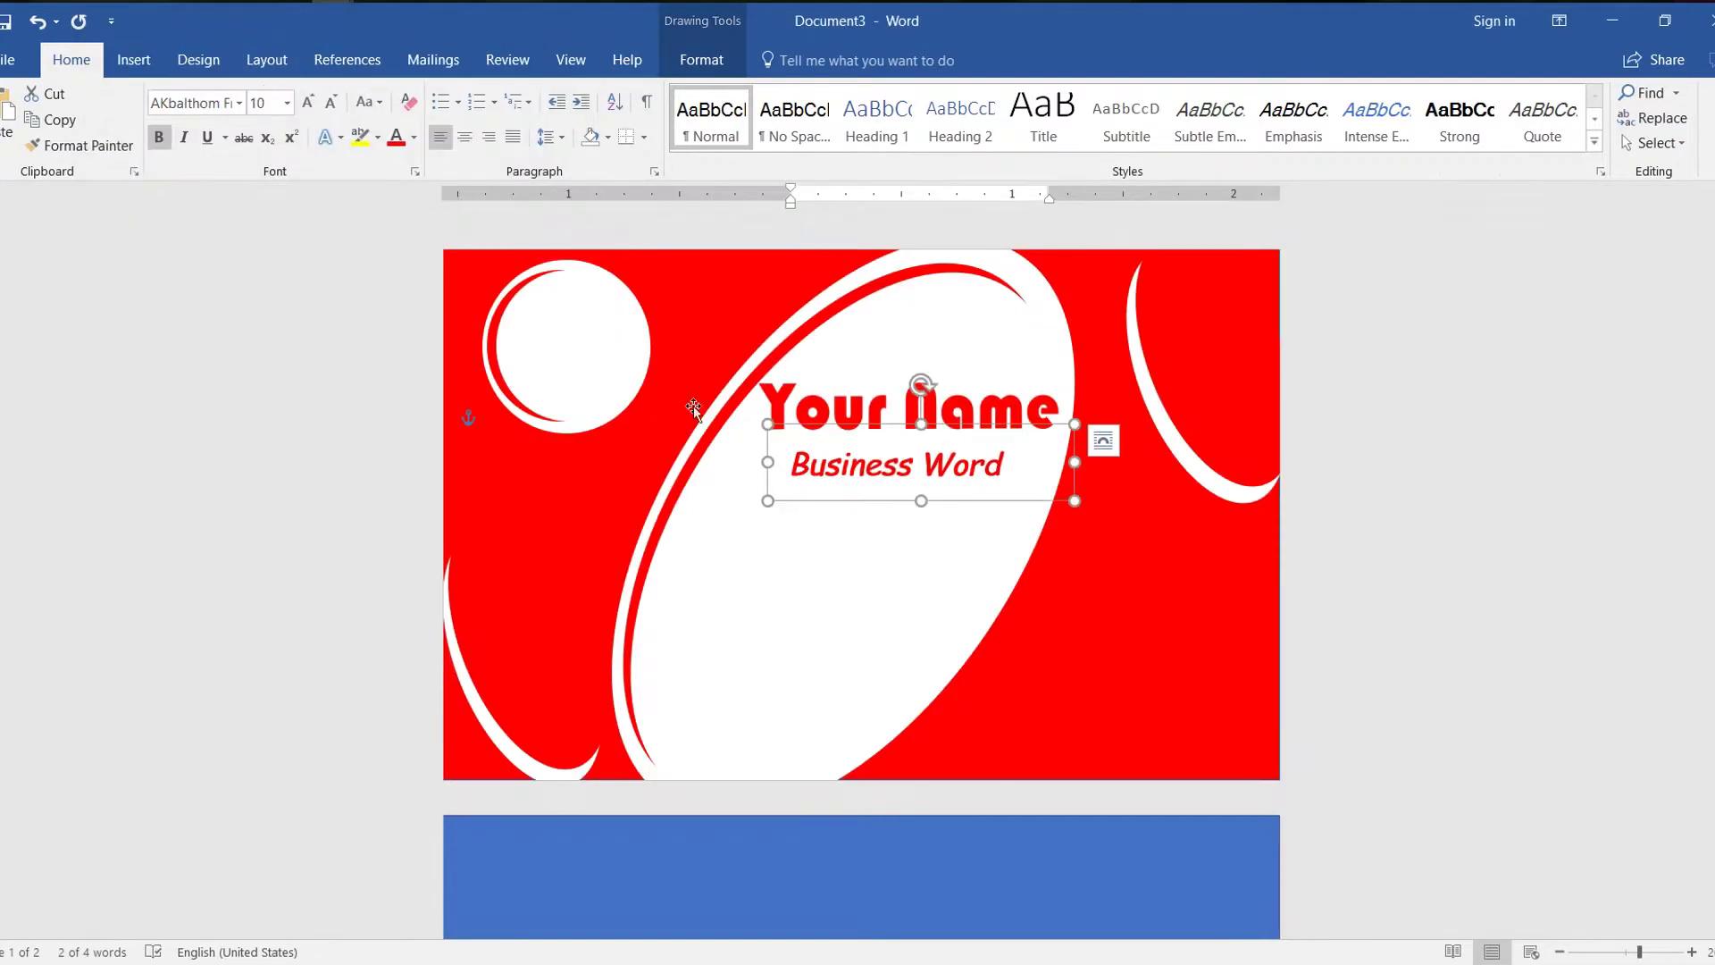
{"action": "right_click", "coordinate": [805, 536]}
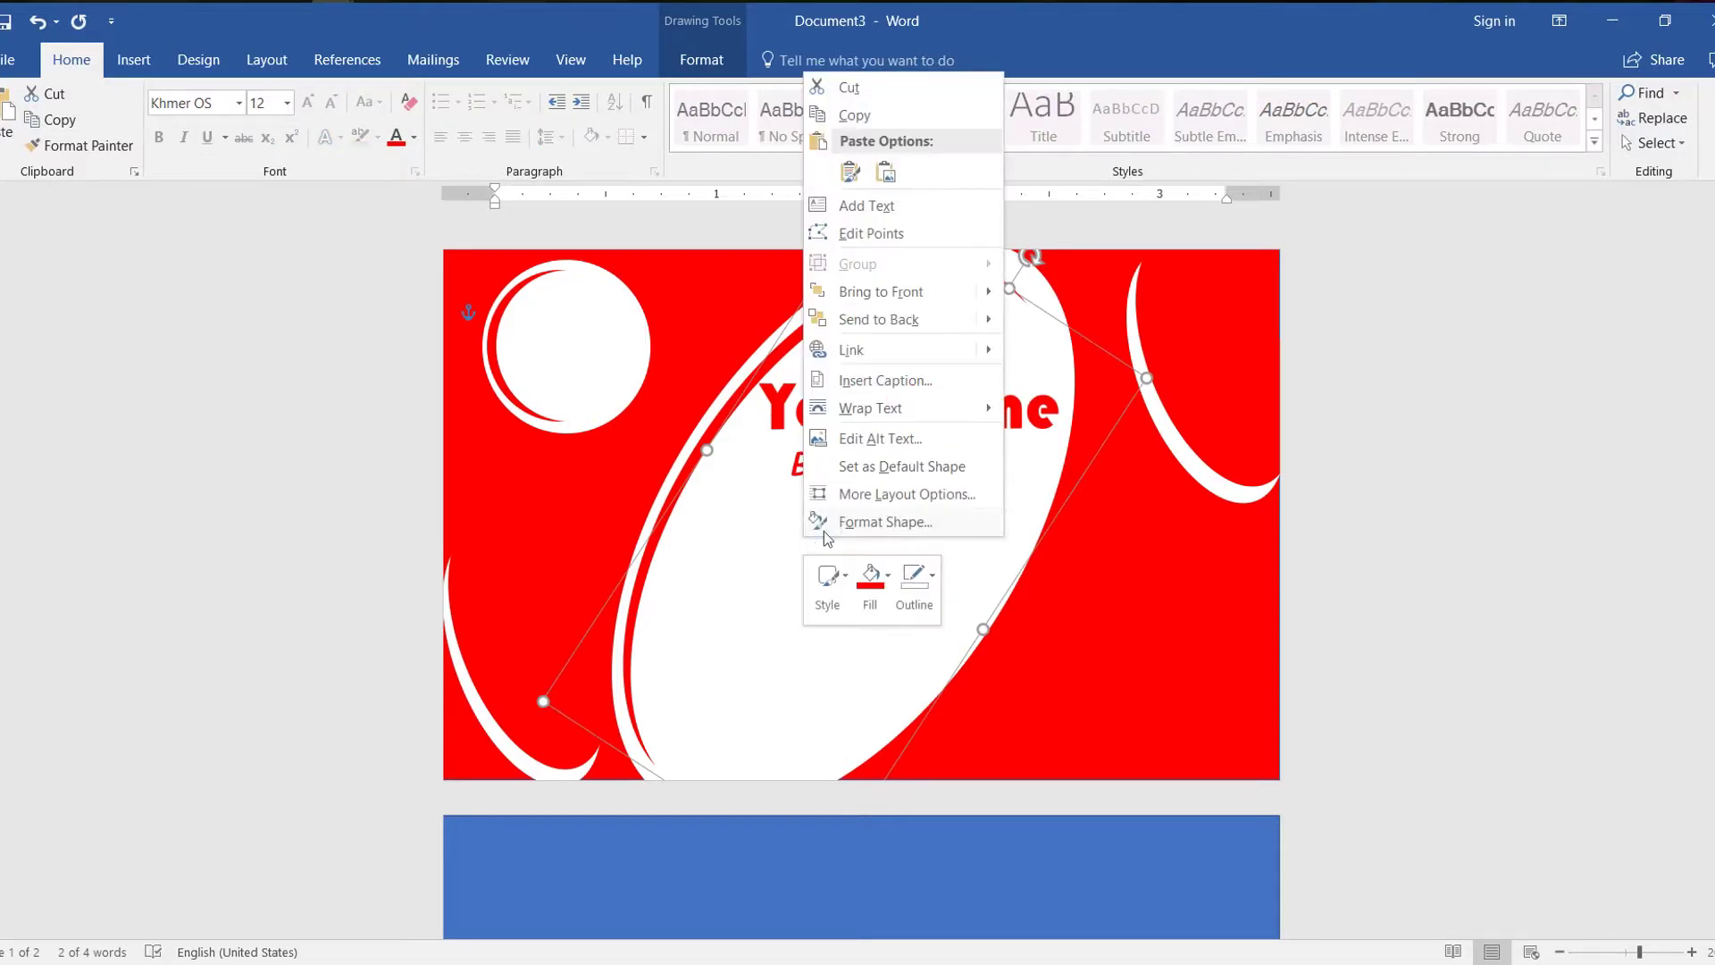
{"action": "left_click", "coordinate": [848, 179]}
{"action": "left_click_drag", "start_coordinate": [871, 307], "coordinate": [865, 512]}
Set the Company world text color to red and move its text box slightly down
{"action": "key", "text": "ctrl+a"}
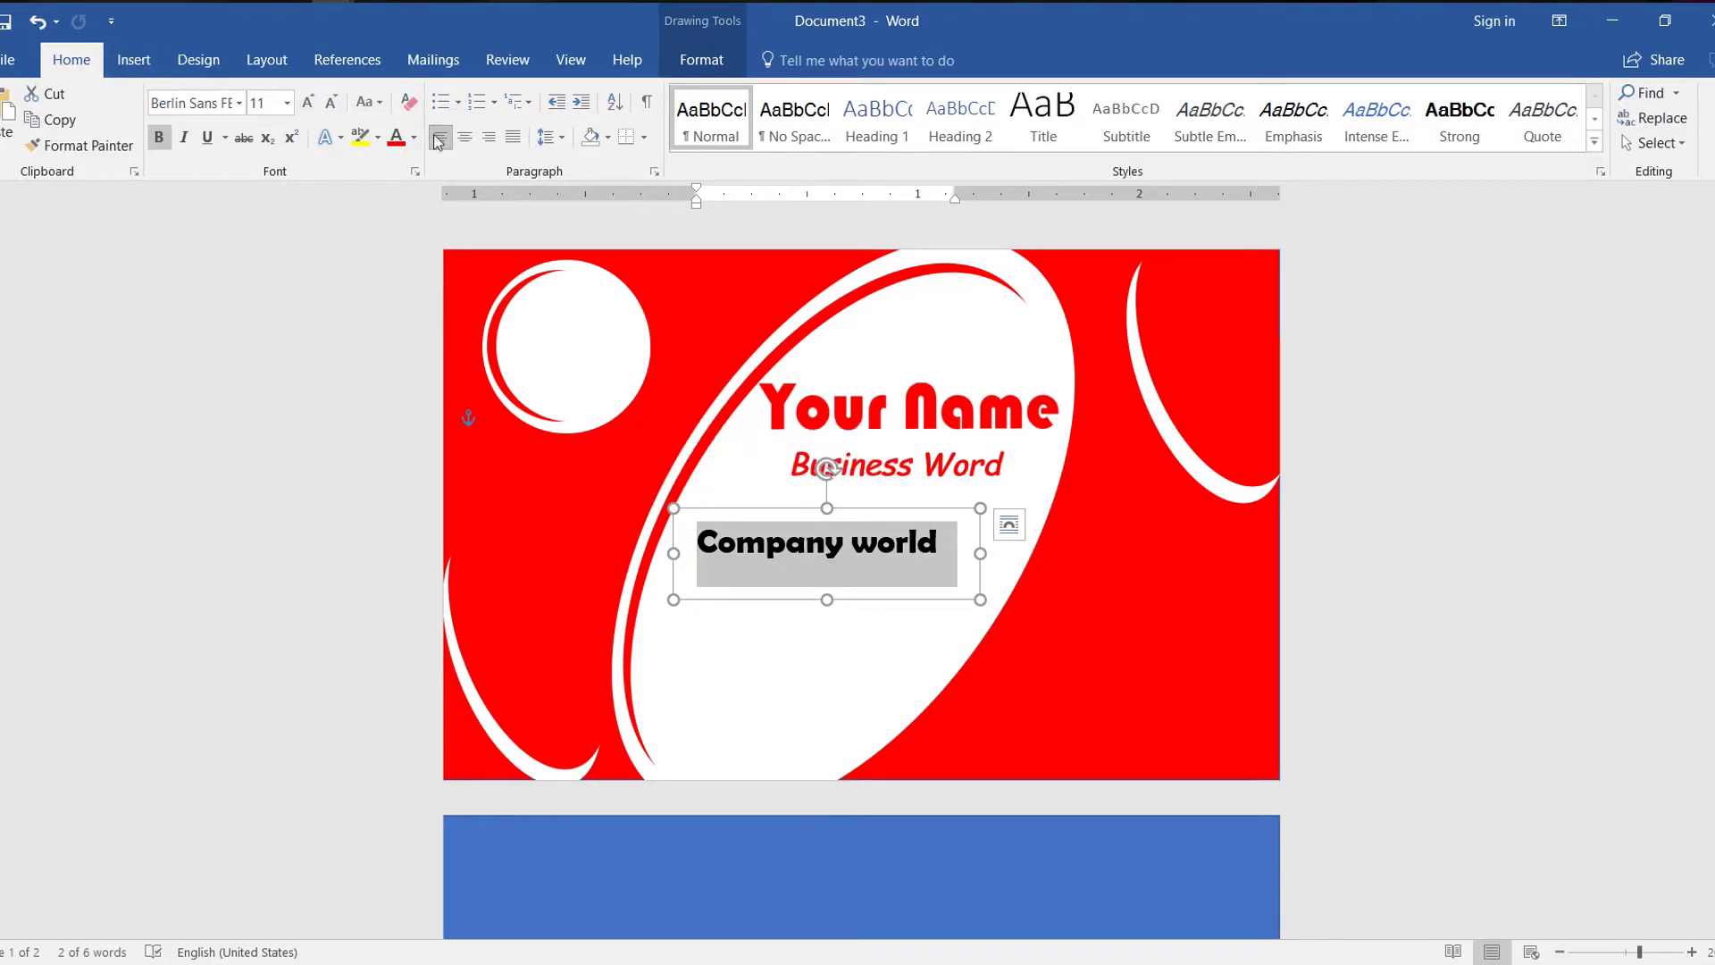
{"action": "left_click", "coordinate": [396, 137]}
{"action": "left_click_drag", "start_coordinate": [772, 508], "coordinate": [779, 537]}
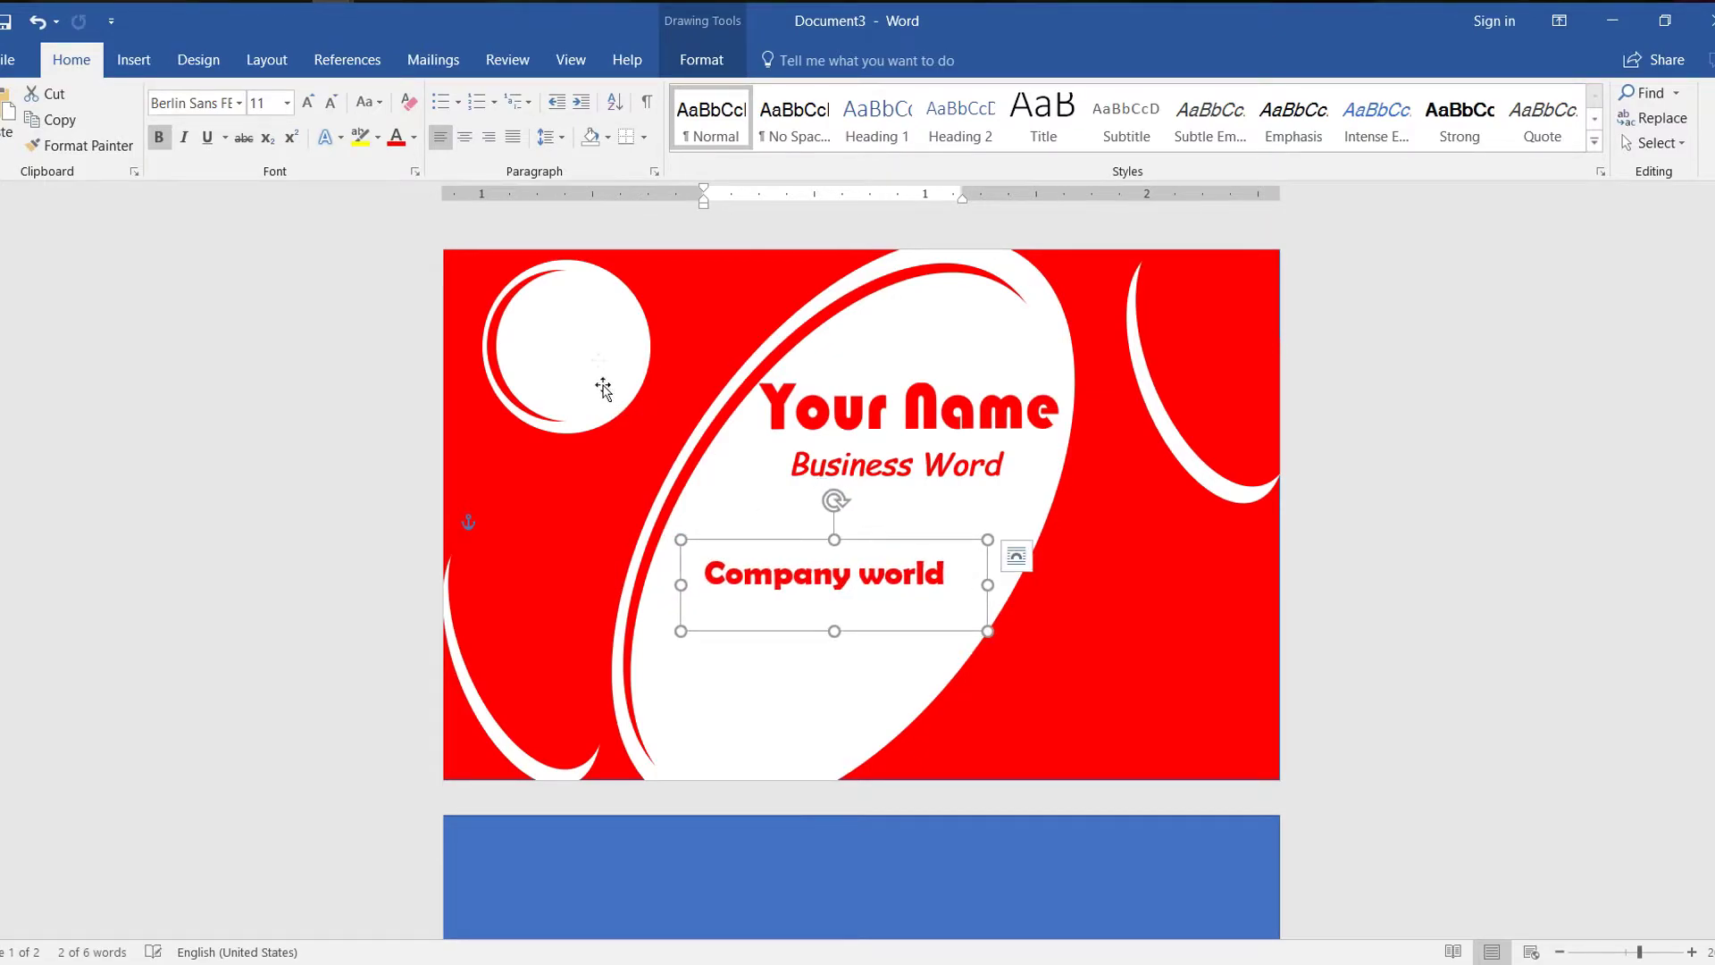
Switch to Name card me and copy the Your Logo text box from the upper card
{"action": "left_click", "coordinate": [570, 344]}
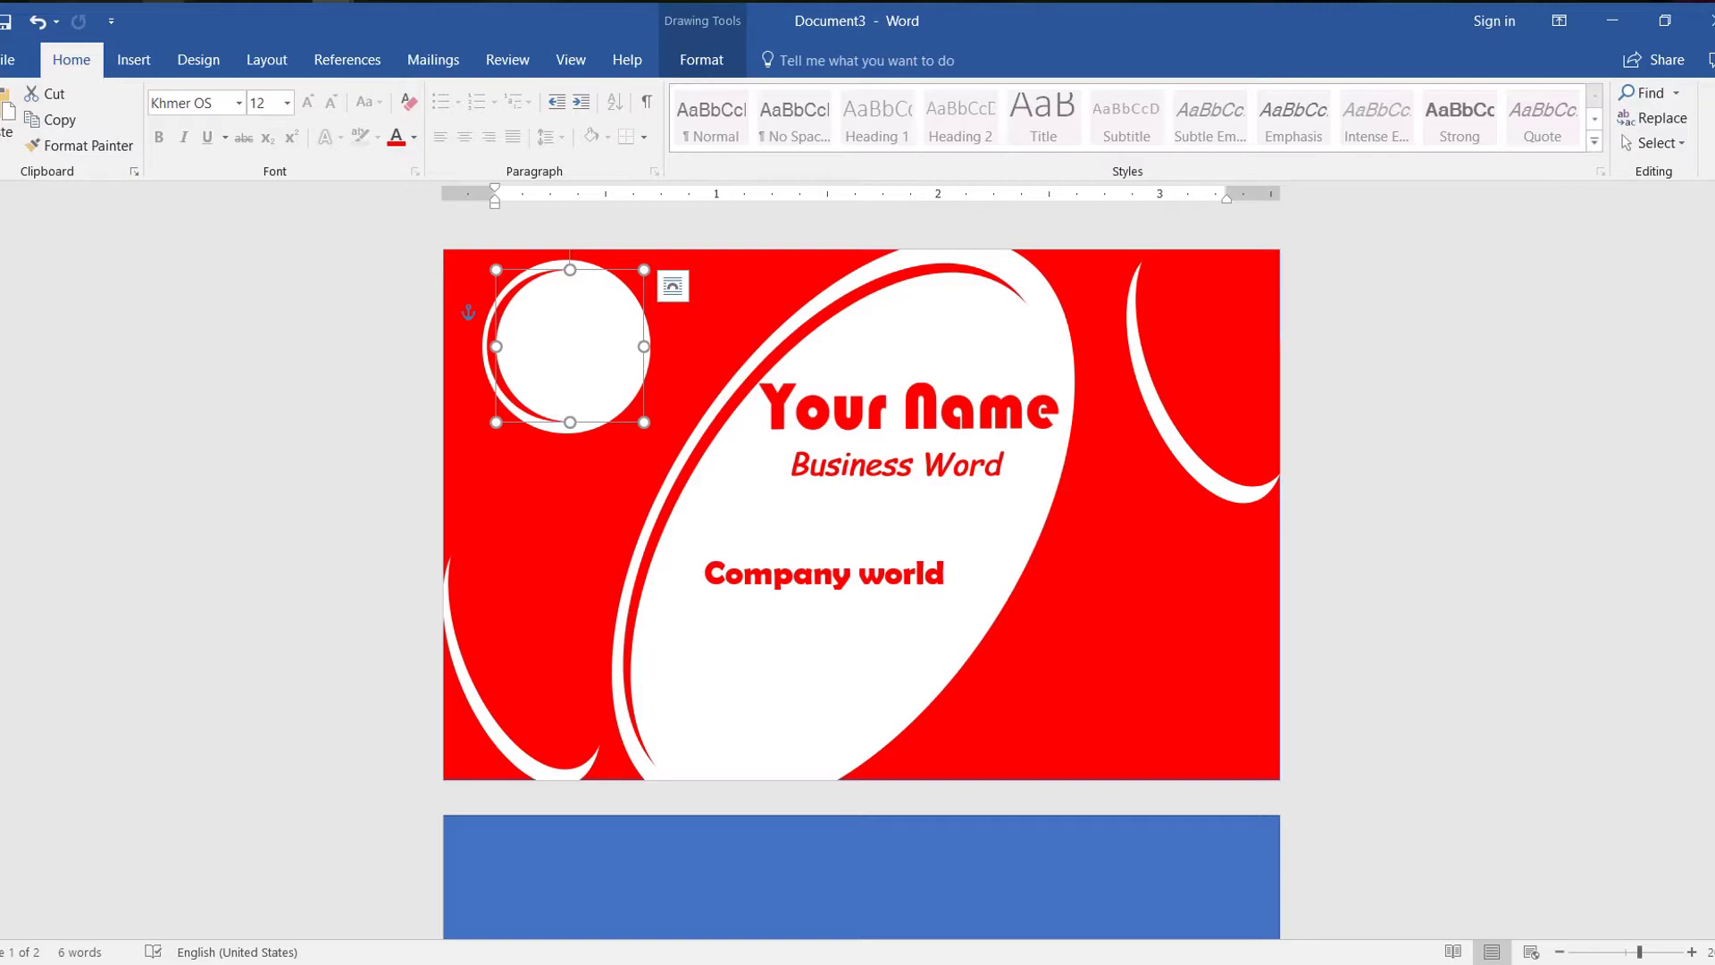
{"action": "left_click", "coordinate": [456, 111]}
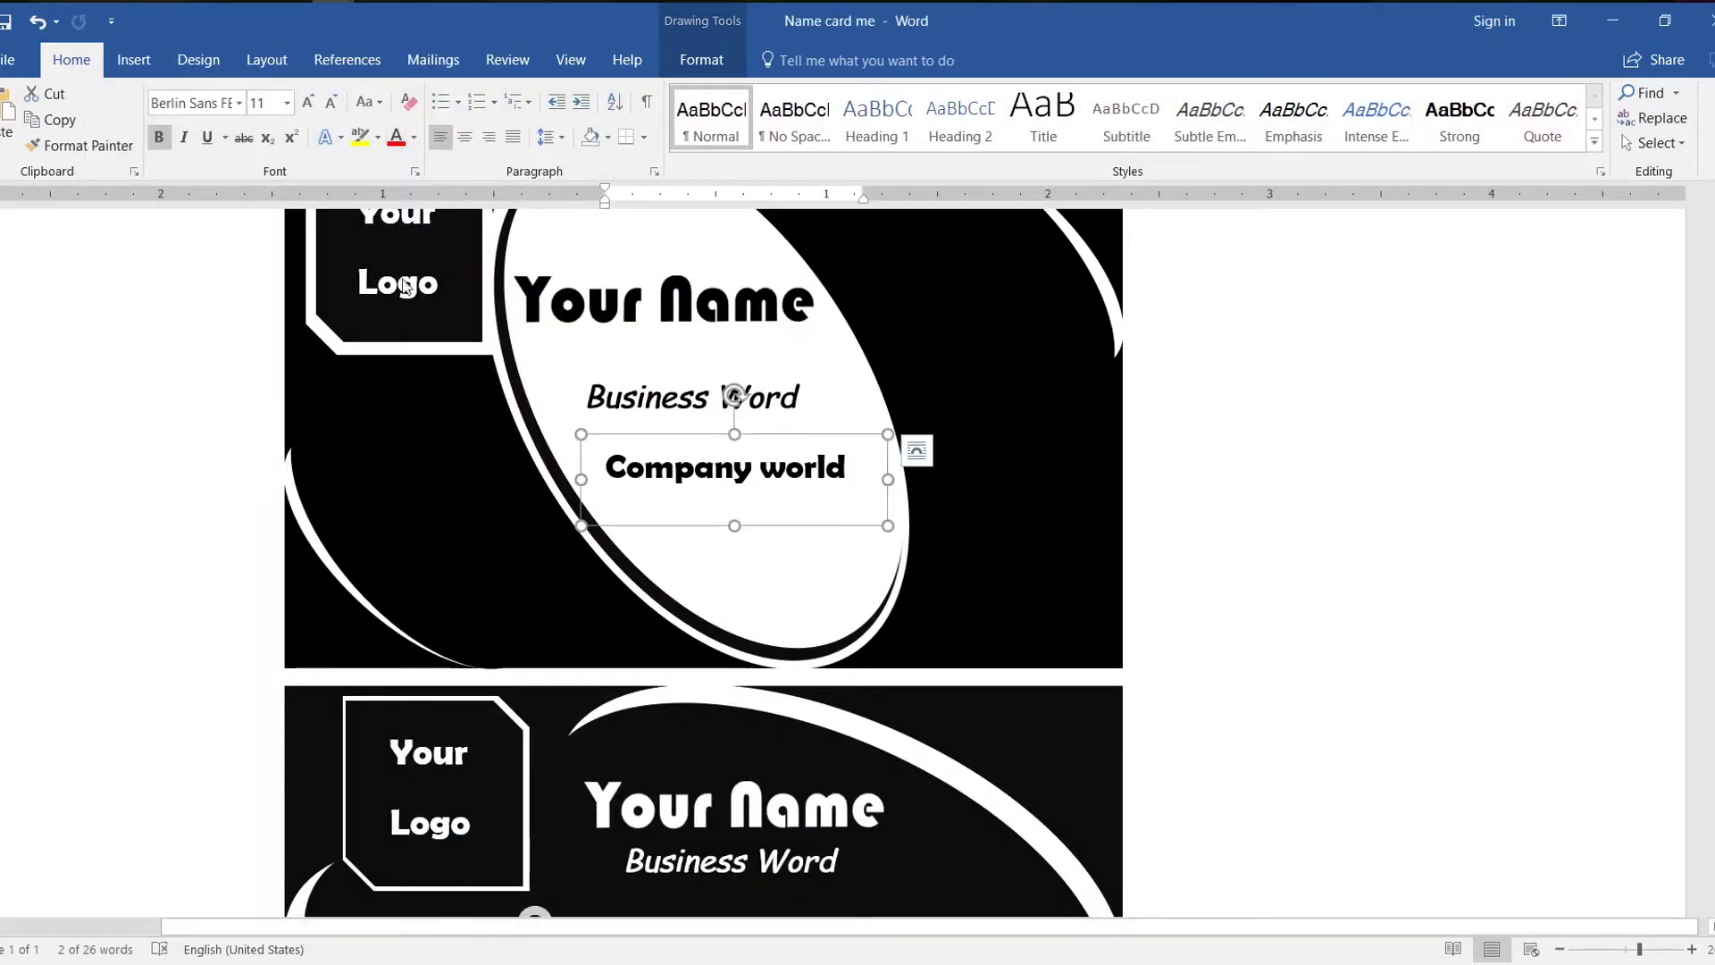
{"action": "scroll", "coordinate": [417, 301], "scroll_direction": "up", "scroll_amount": 2}
{"action": "left_click", "coordinate": [416, 445]}
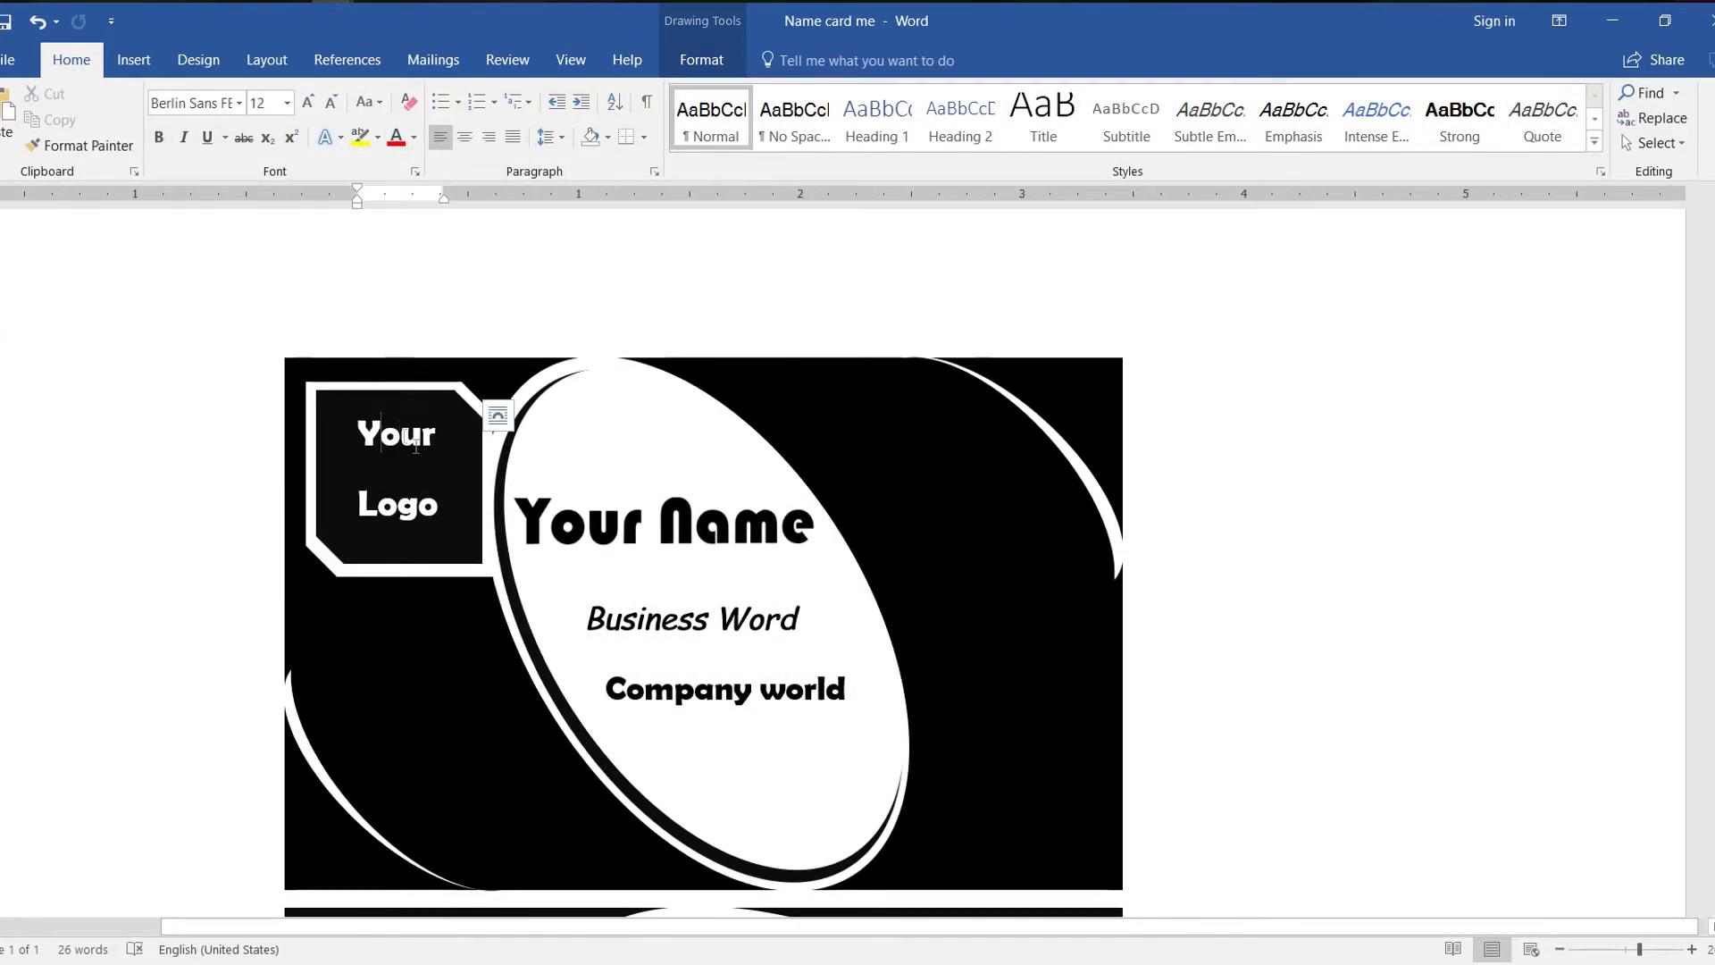
{"action": "left_click", "coordinate": [409, 561]}
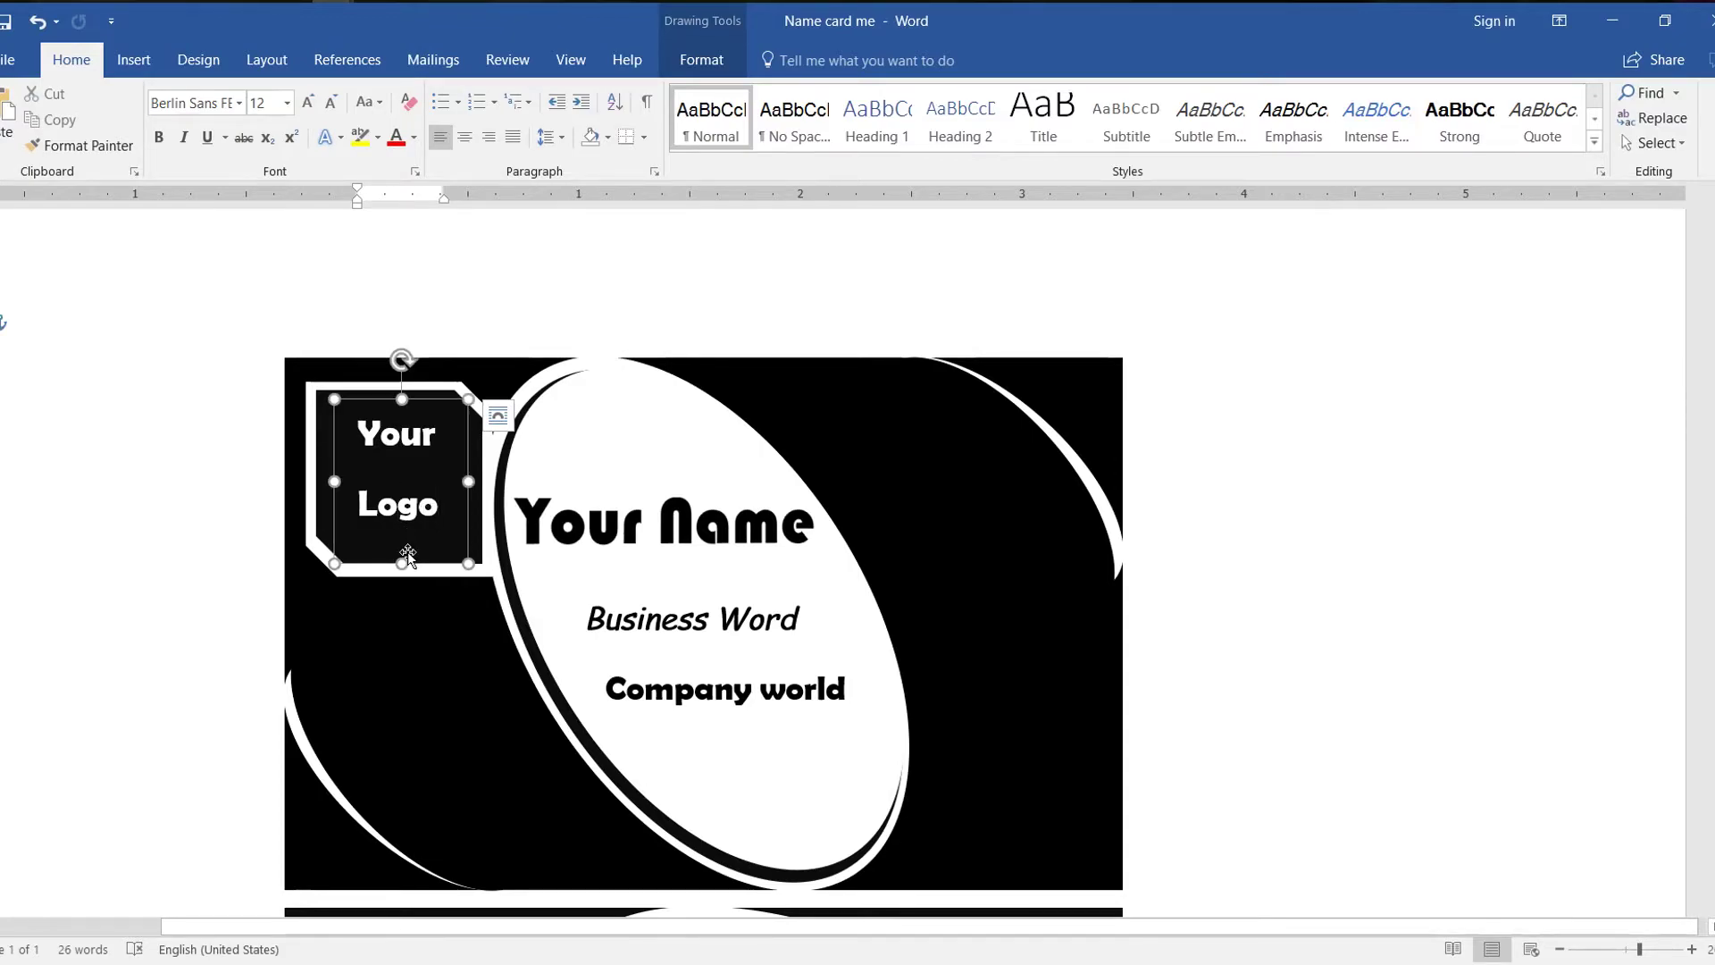
{"action": "right_click", "coordinate": [430, 402]}
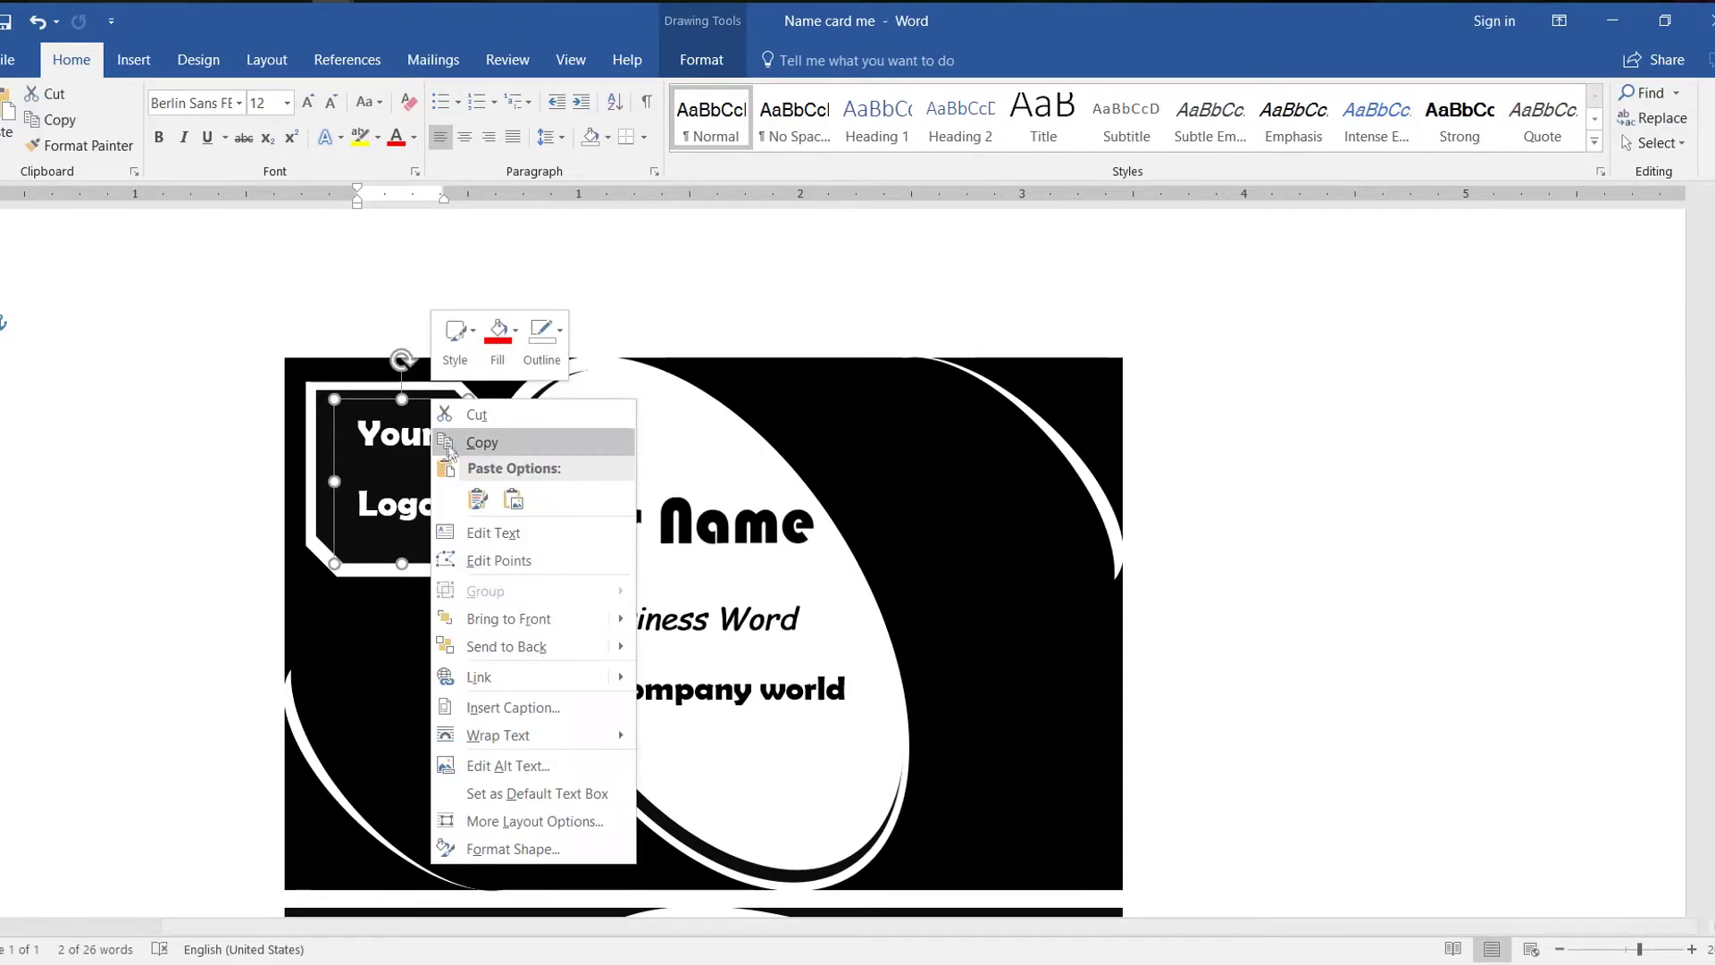
{"action": "left_click", "coordinate": [504, 452]}
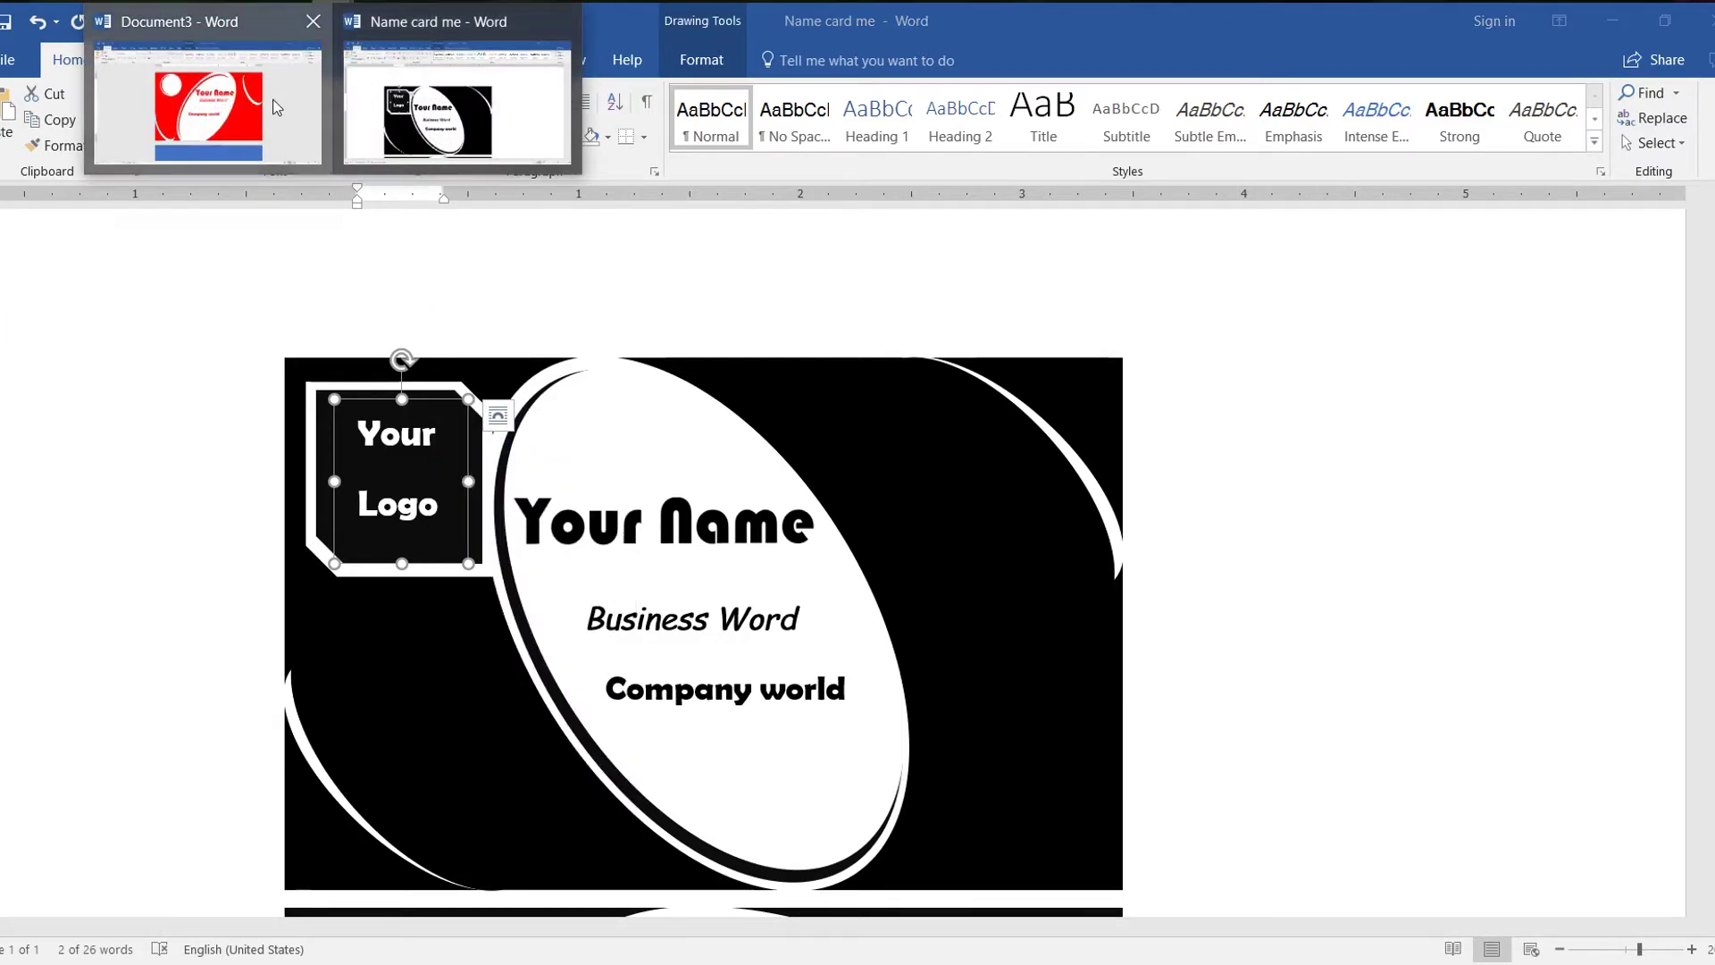
Switch to Document3 and paste the Your Logo text box with source formatting over the white logo circle
{"action": "left_click", "coordinate": [277, 107]}
{"action": "right_click", "coordinate": [537, 330]}
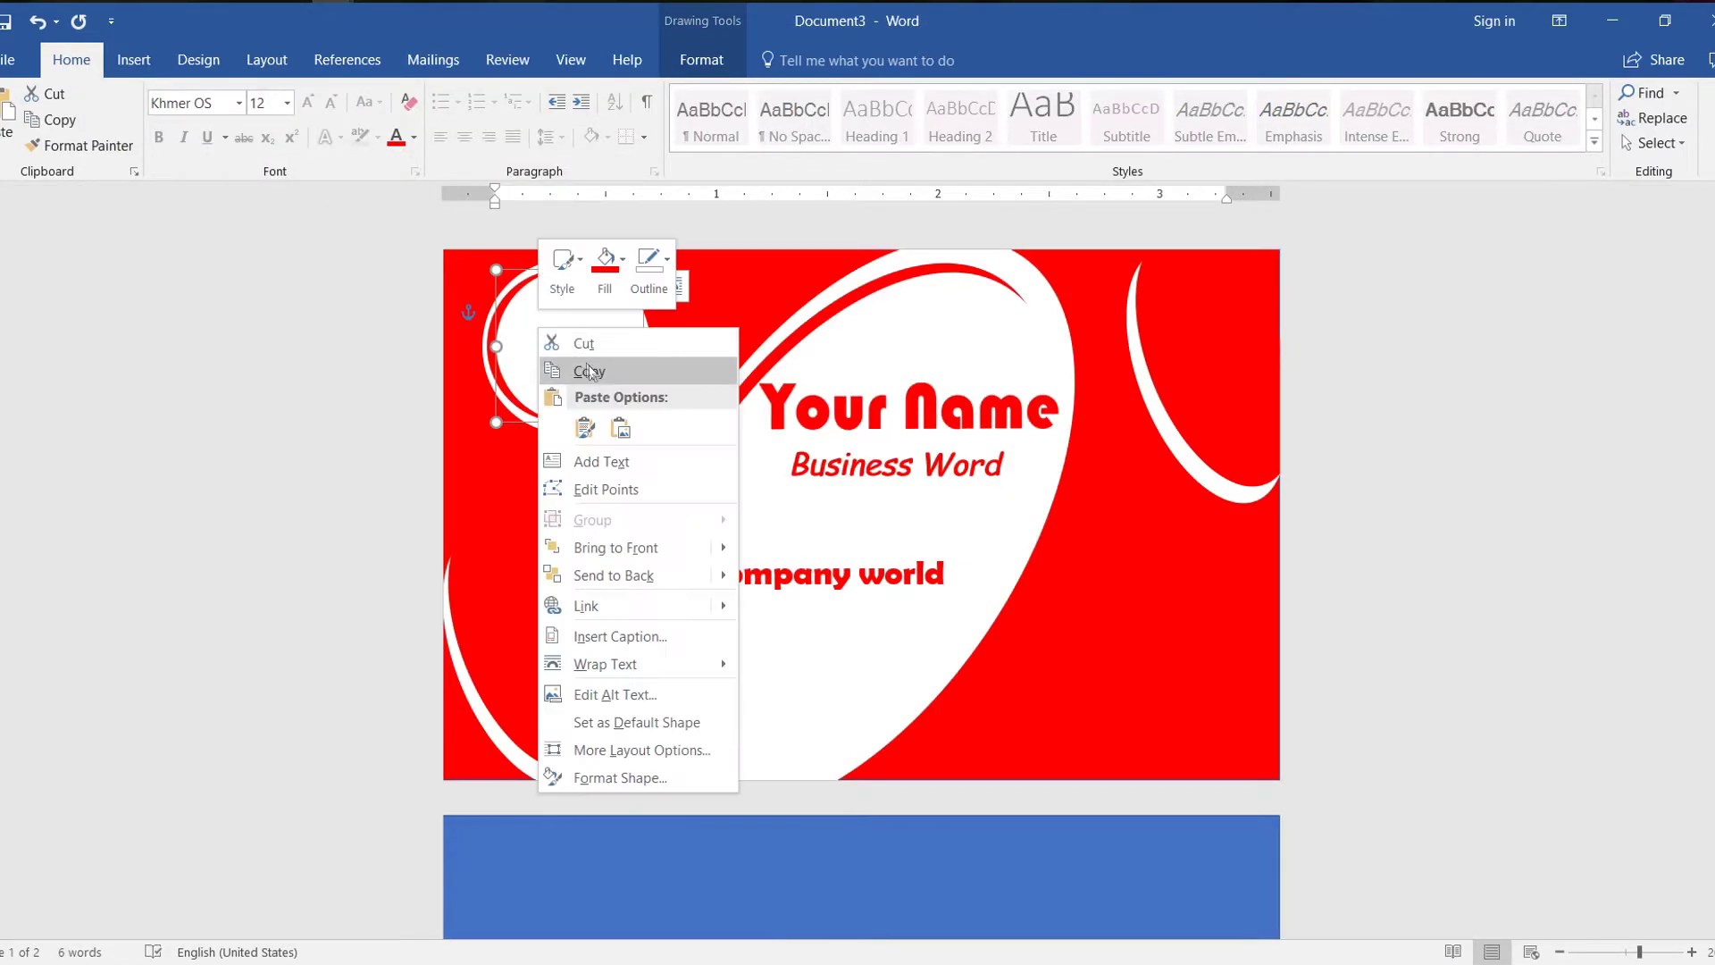
{"action": "left_click", "coordinate": [587, 427]}
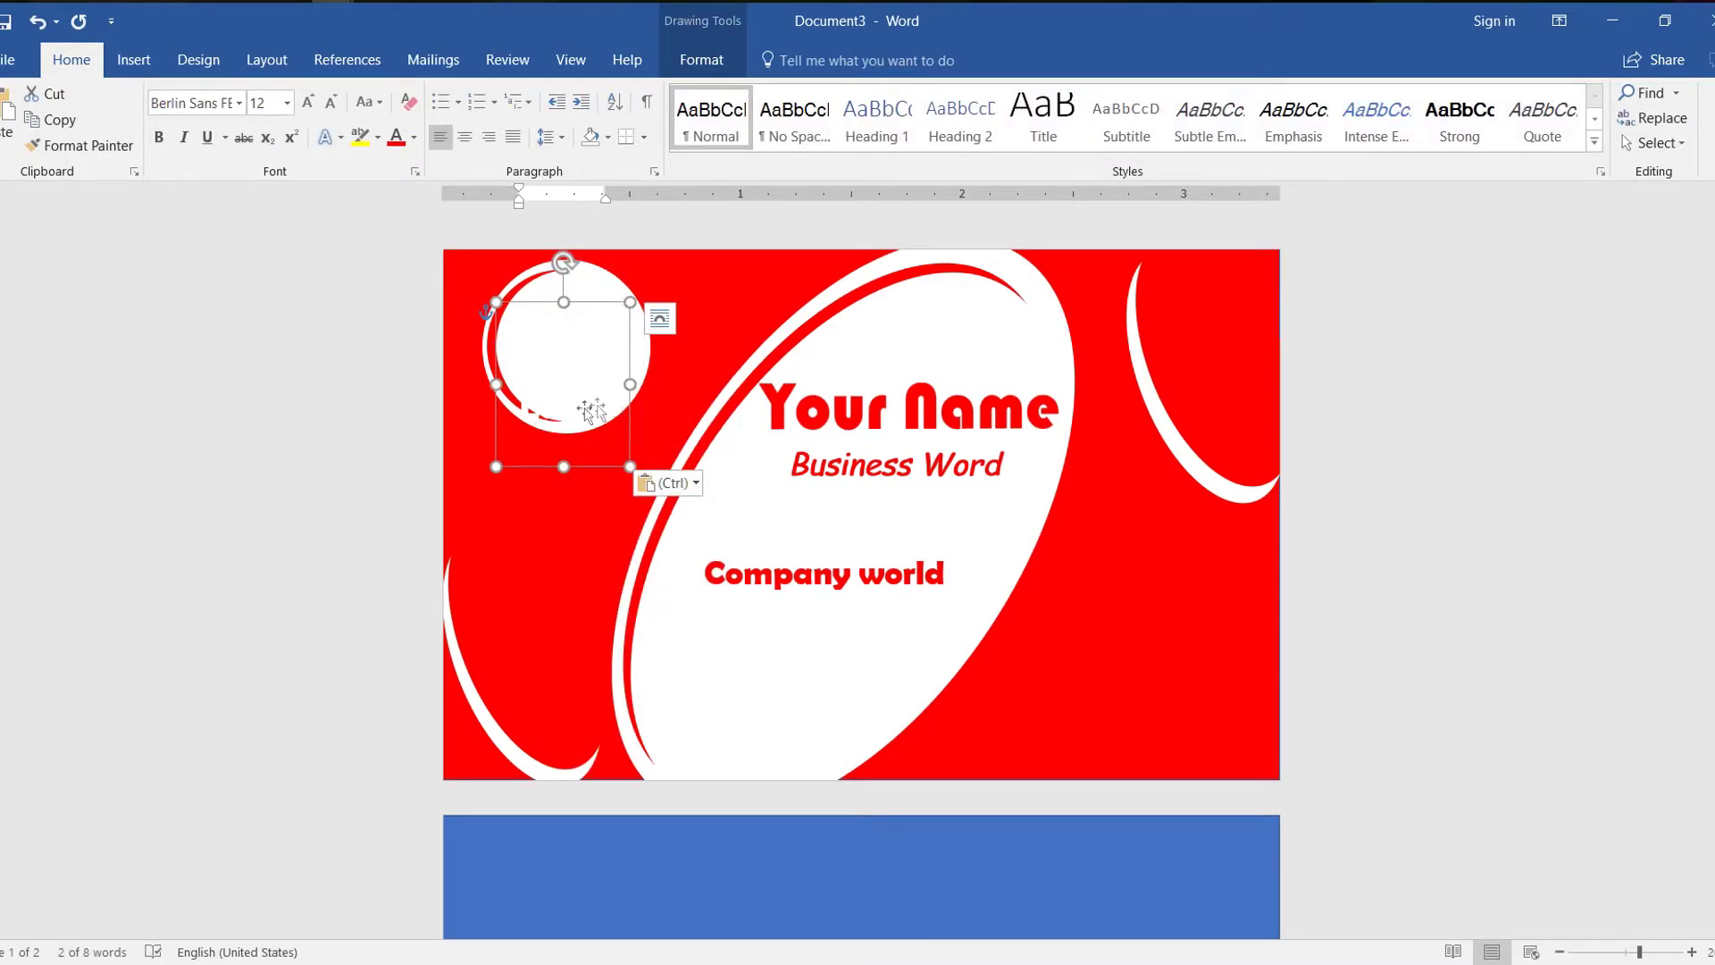
Move the Your Logo text box off the white circle, color its text red, and place it back over the circle
{"action": "left_click_drag", "start_coordinate": [594, 302], "coordinate": [542, 437]}
{"action": "left_click_drag", "start_coordinate": [555, 549], "coordinate": [466, 451]}
{"action": "left_click", "coordinate": [396, 140]}
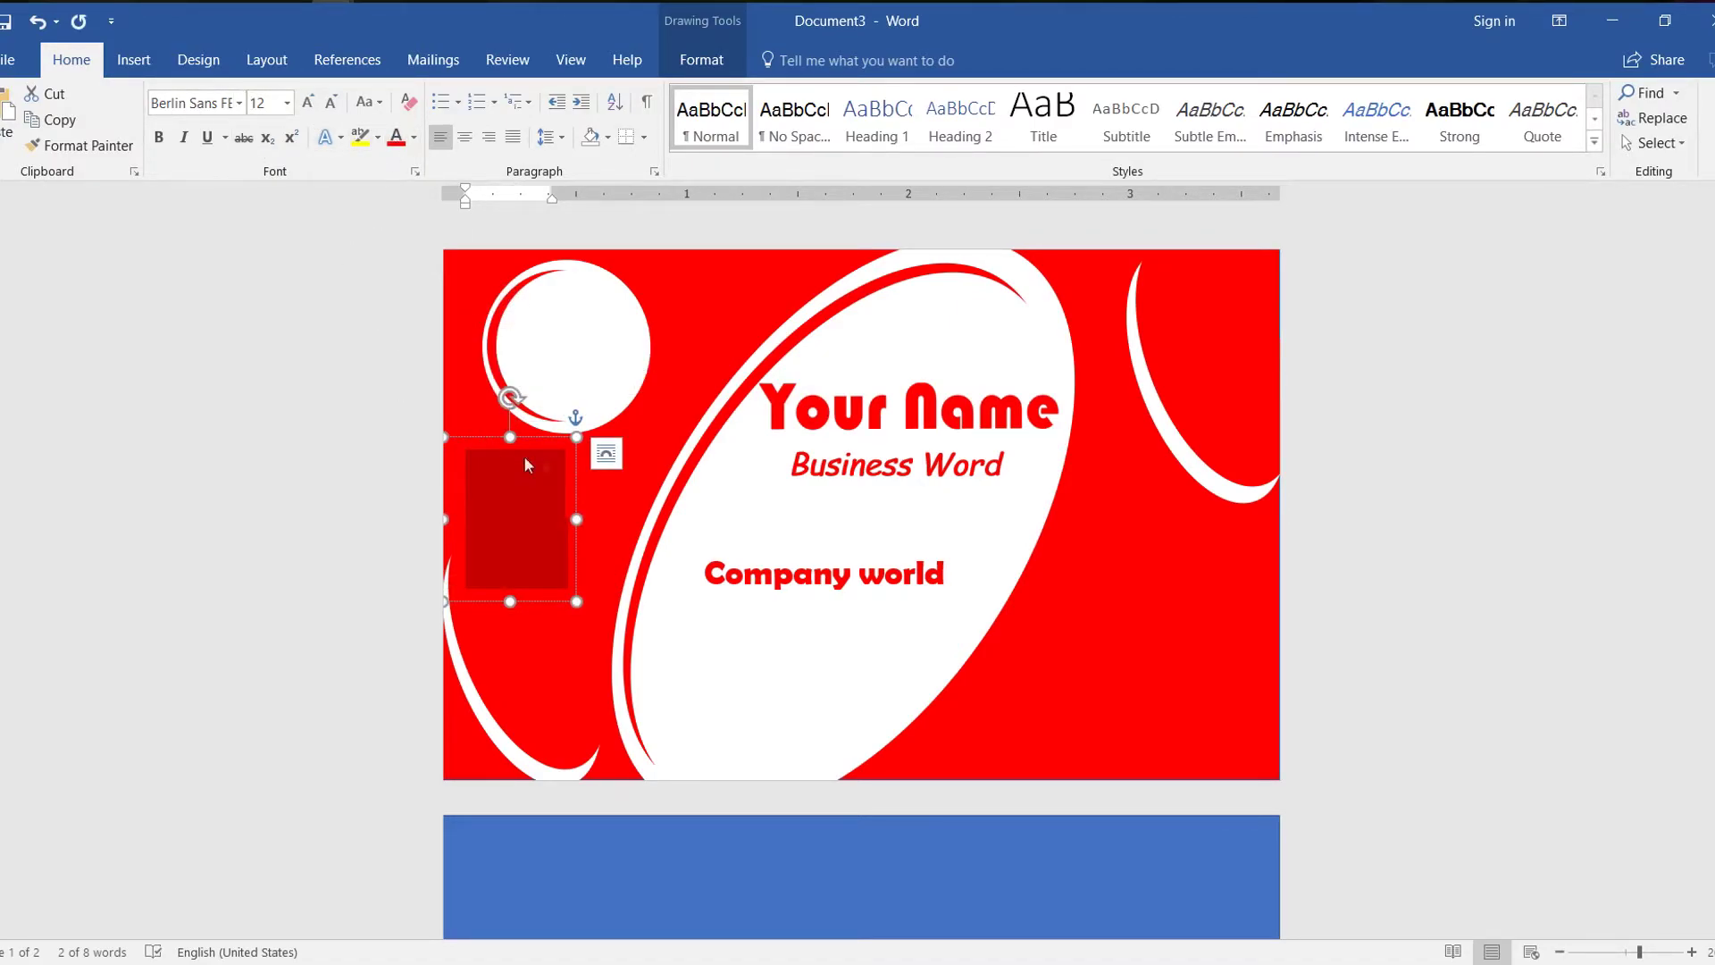
{"action": "left_click_drag", "start_coordinate": [478, 440], "coordinate": [542, 281]}
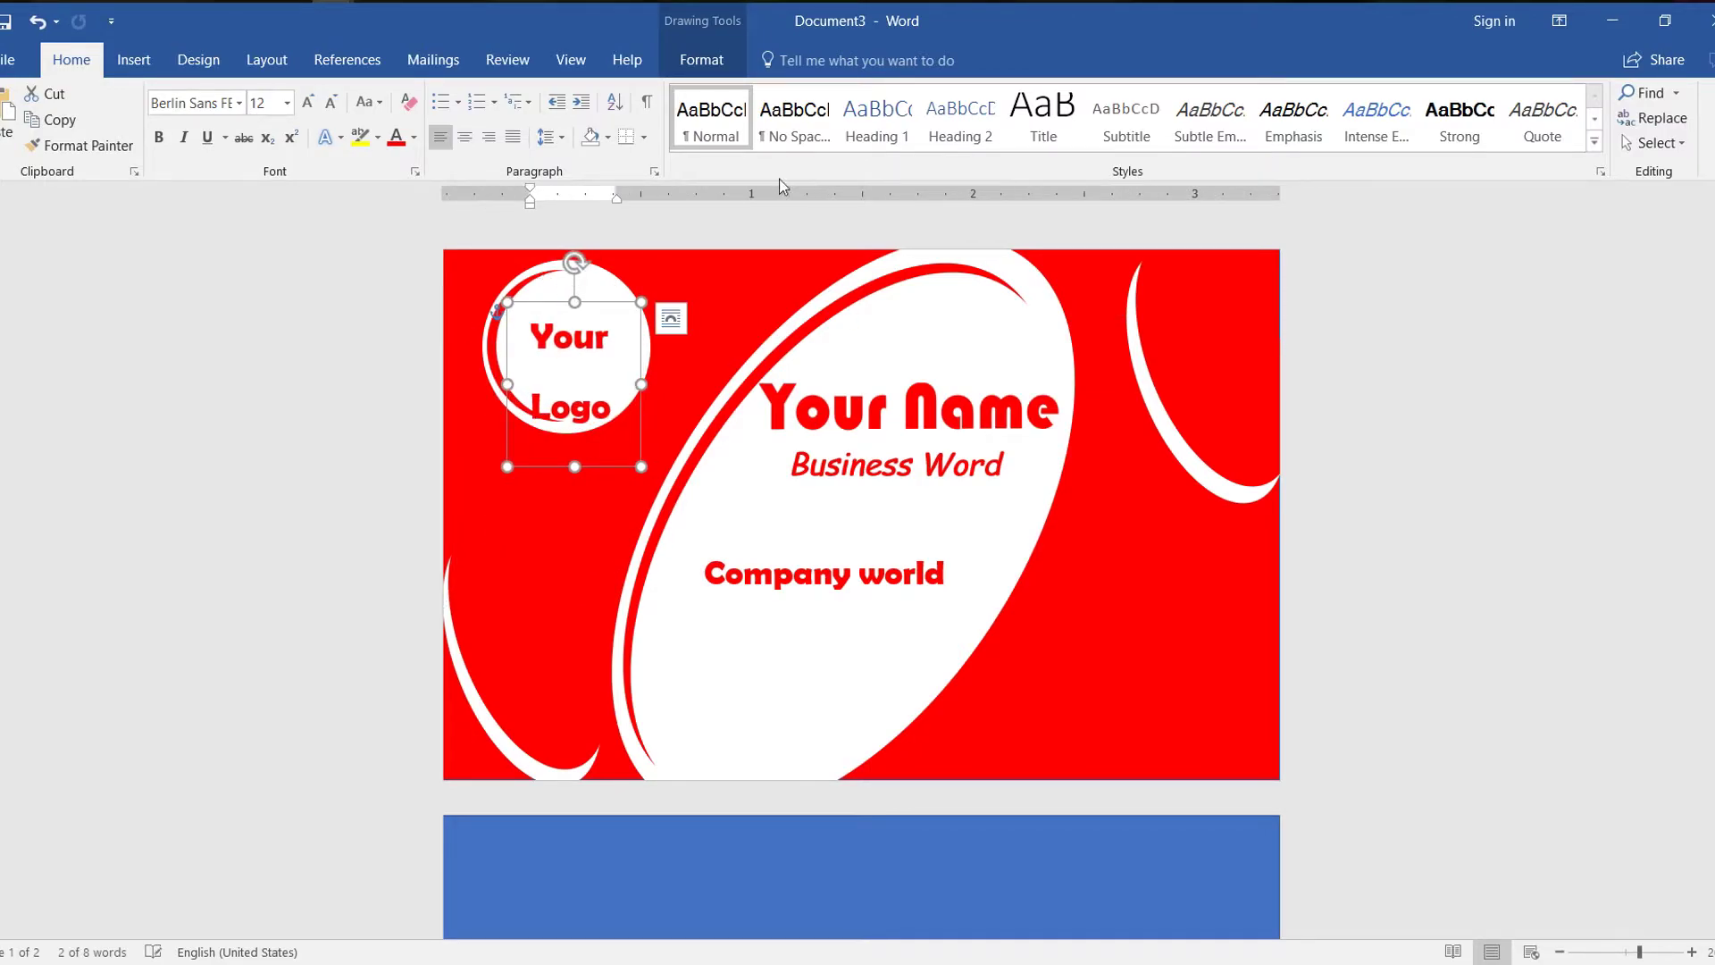
{"action": "left_click", "coordinate": [702, 60]}
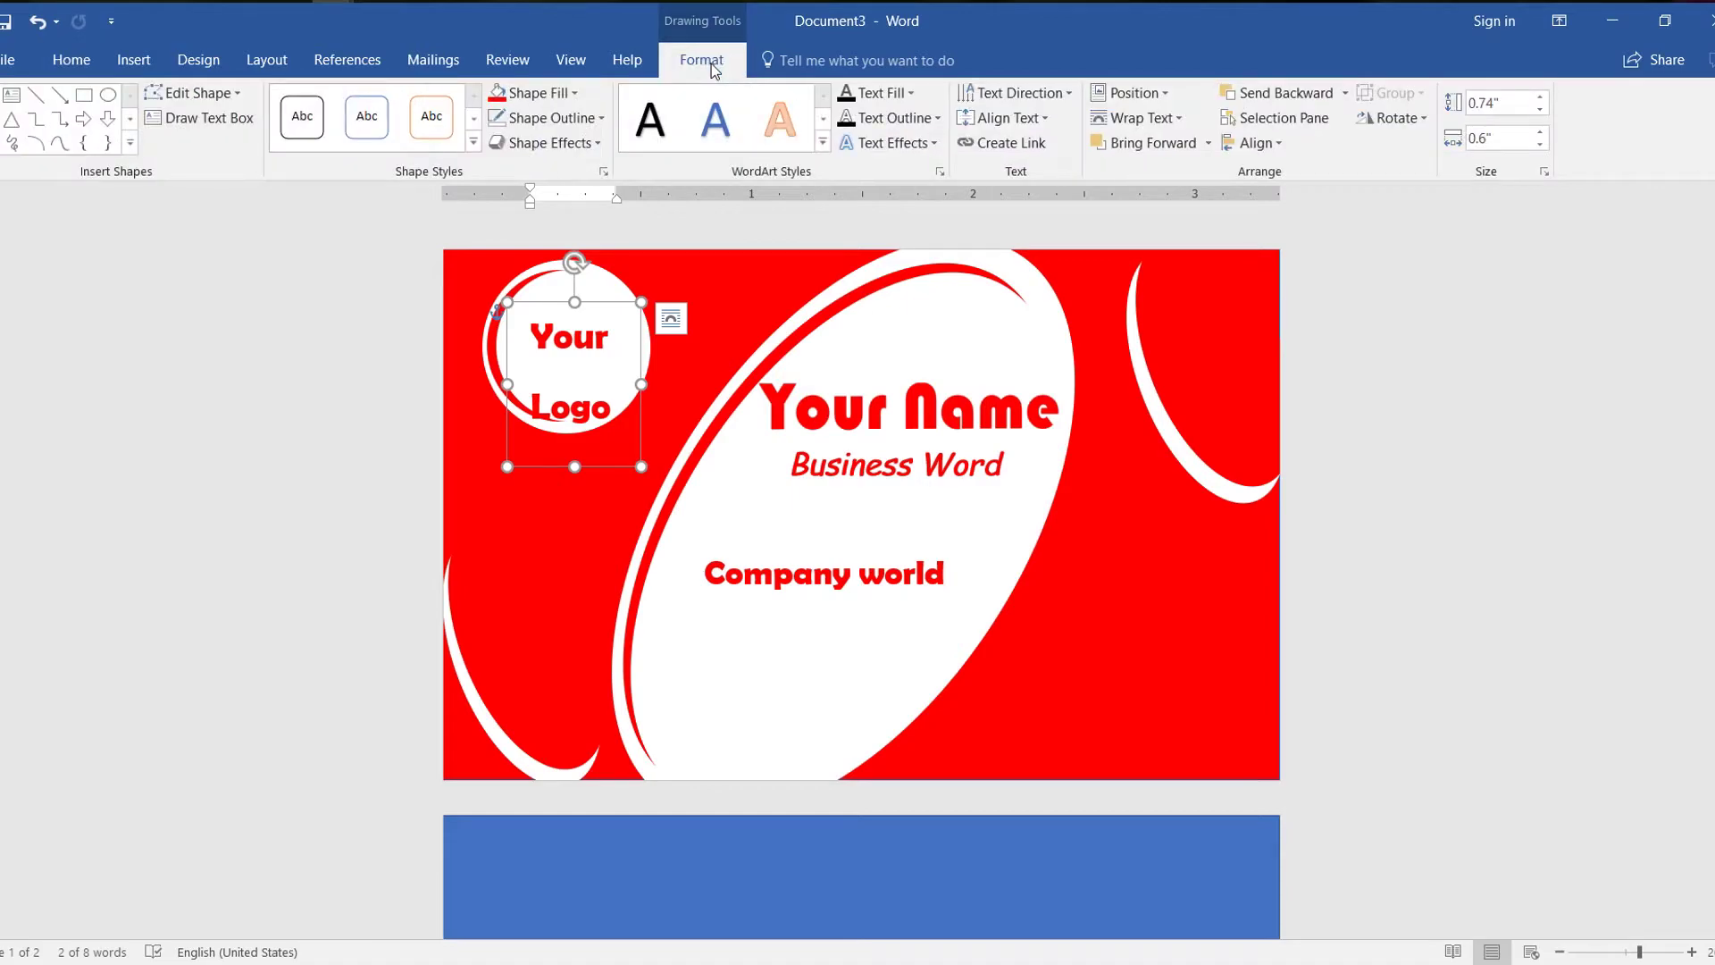
{"action": "left_click", "coordinate": [590, 278]}
{"action": "left_click", "coordinate": [592, 291]}
{"action": "mouse_move", "coordinate": [591, 291]}
{"action": "left_mouse_down"}
{"action": "mouse_move", "coordinate": [599, 305]}
{"action": "mouse_move", "coordinate": [592, 293]}
{"action": "left_mouse_up"}
{"action": "left_click", "coordinate": [591, 288]}
Switch to Name card me and examine the layout of the lower card
{"action": "mouse_move", "coordinate": [271, 13]}
{"action": "left_click", "coordinate": [521, 121]}
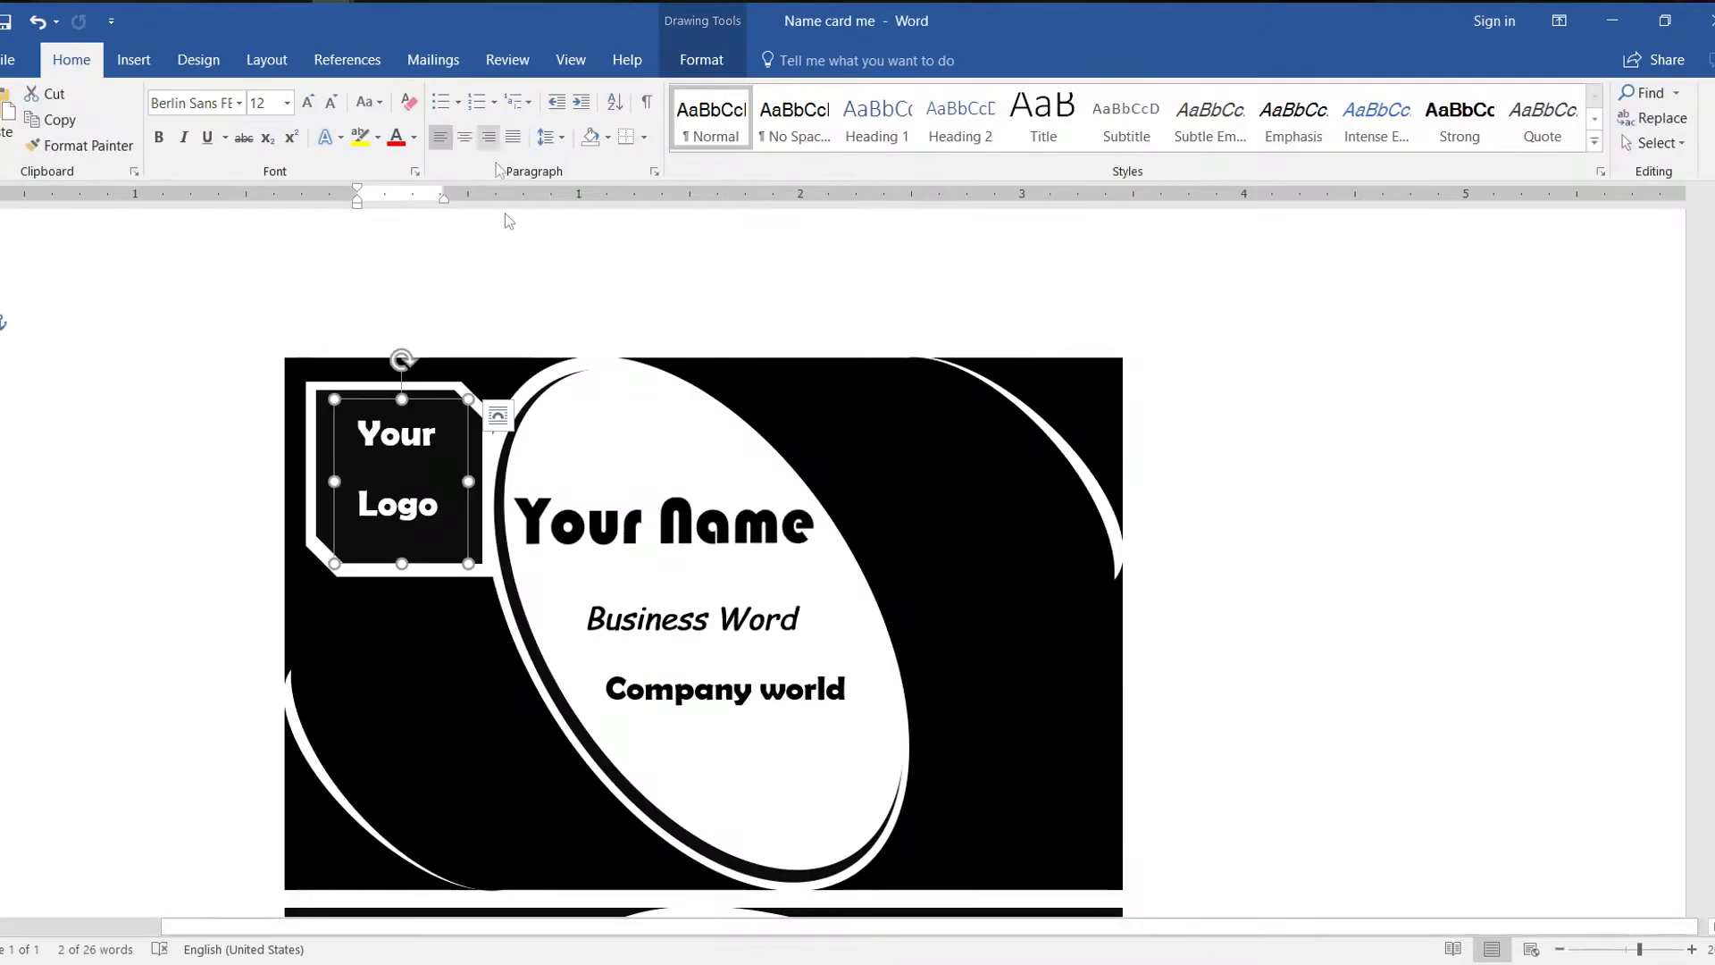
{"action": "scroll", "coordinate": [464, 357], "scroll_direction": "down", "scroll_amount": 3}
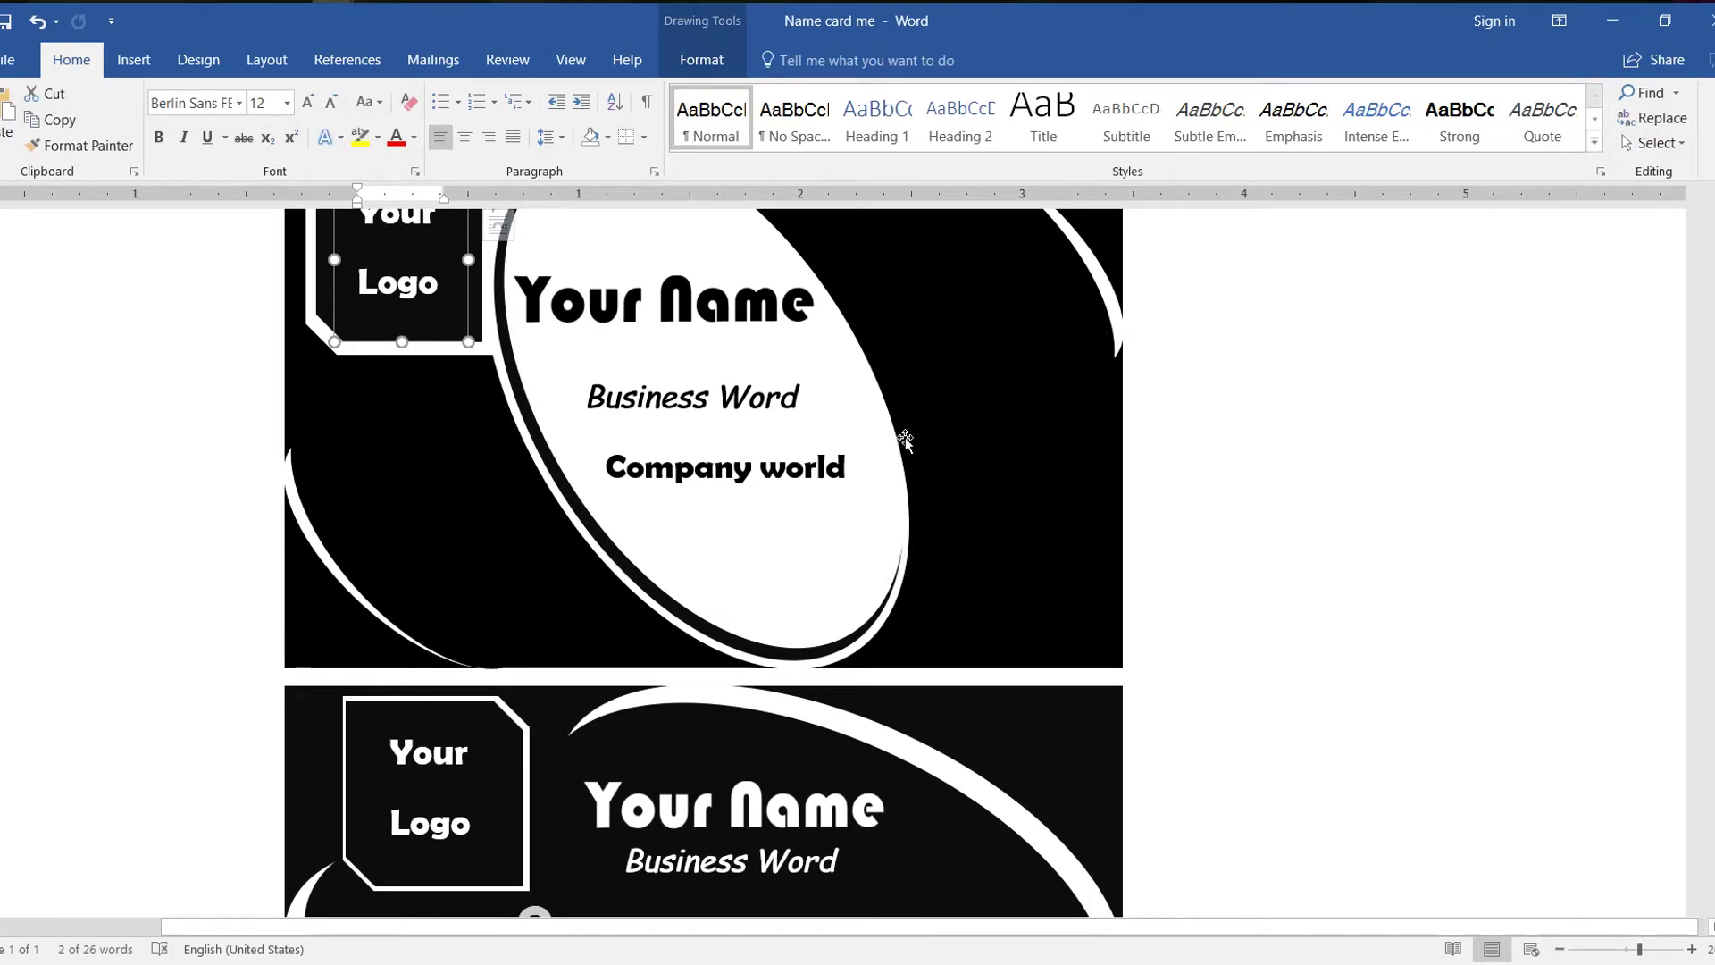
{"action": "scroll", "coordinate": [616, 478], "scroll_direction": "down", "scroll_amount": 5}
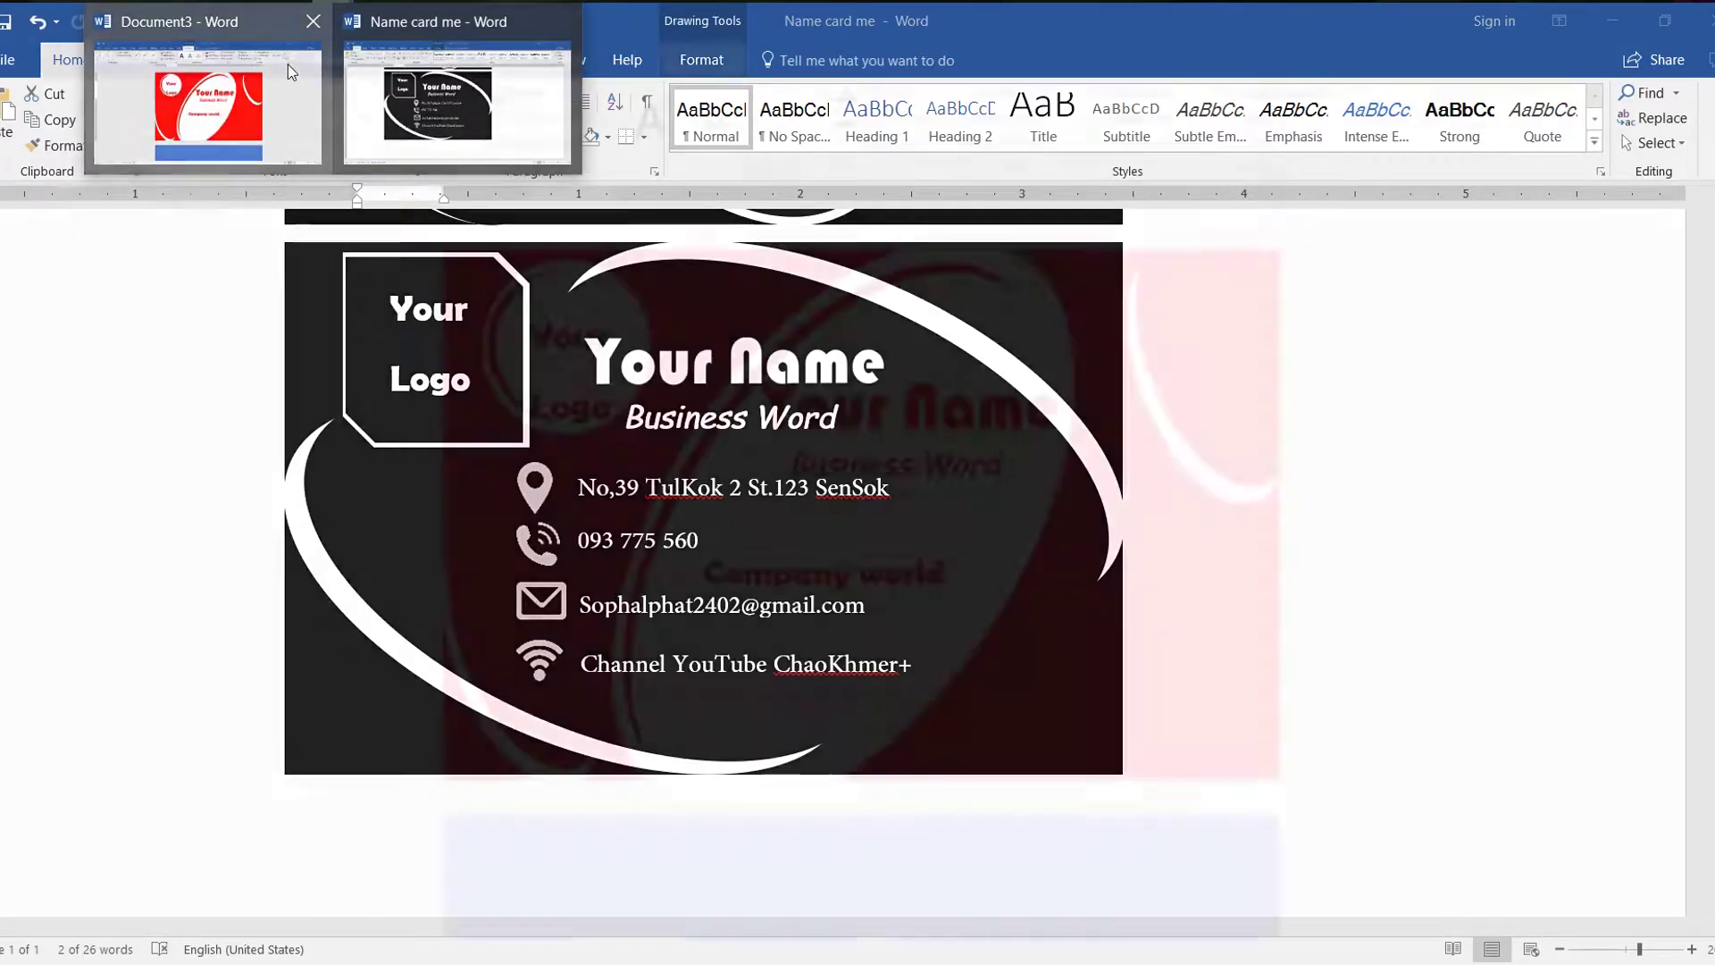
Switch to Document3 and fill the blue rectangle on the second page with red
{"action": "left_click", "coordinate": [287, 64]}
{"action": "scroll", "coordinate": [804, 651], "scroll_direction": "down", "scroll_amount": 5}
{"action": "left_click", "coordinate": [874, 564]}
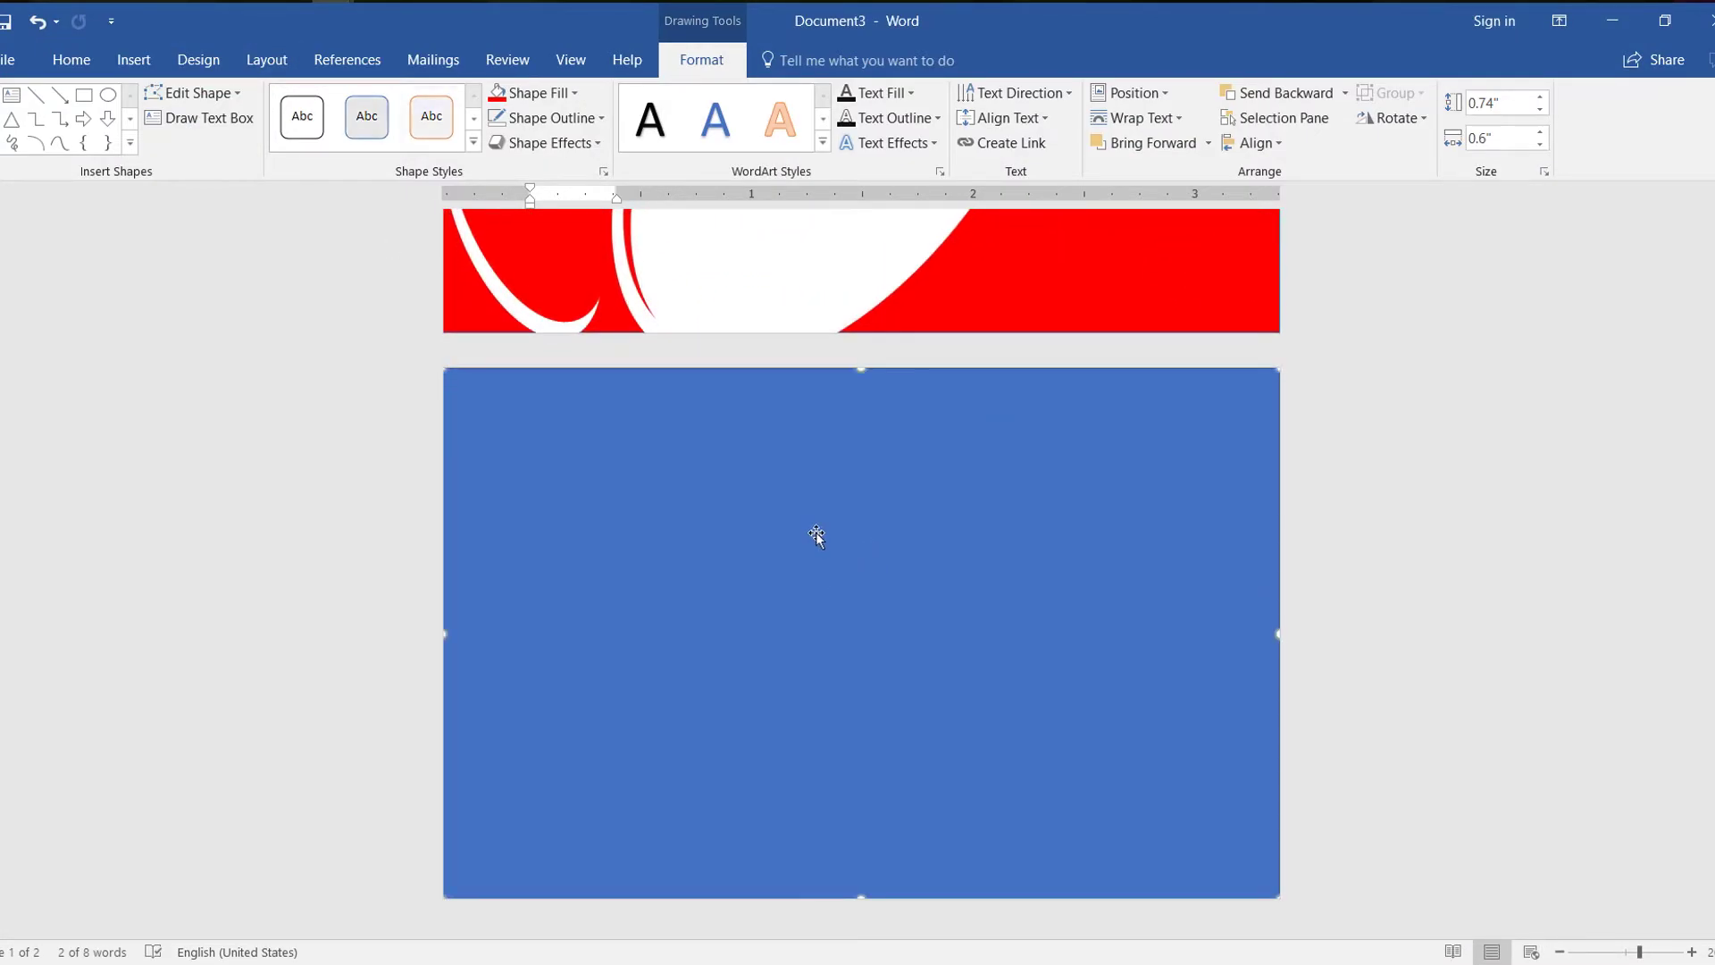
{"action": "left_click", "coordinate": [539, 96]}
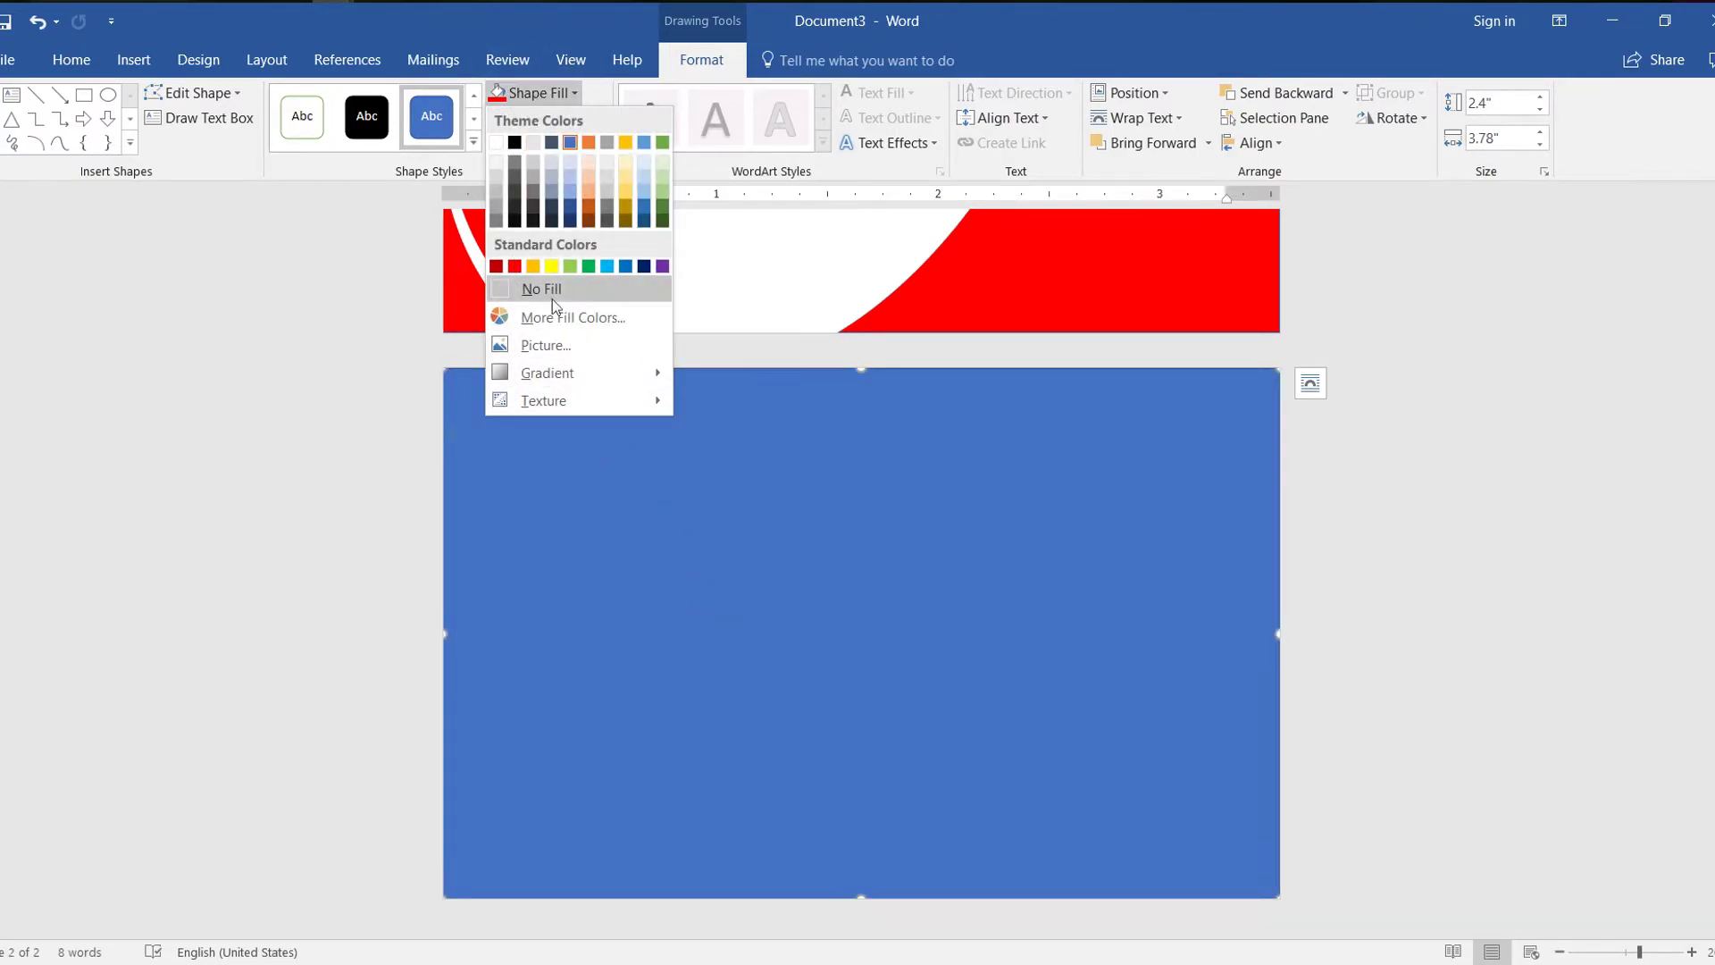
{"action": "left_click", "coordinate": [514, 267]}
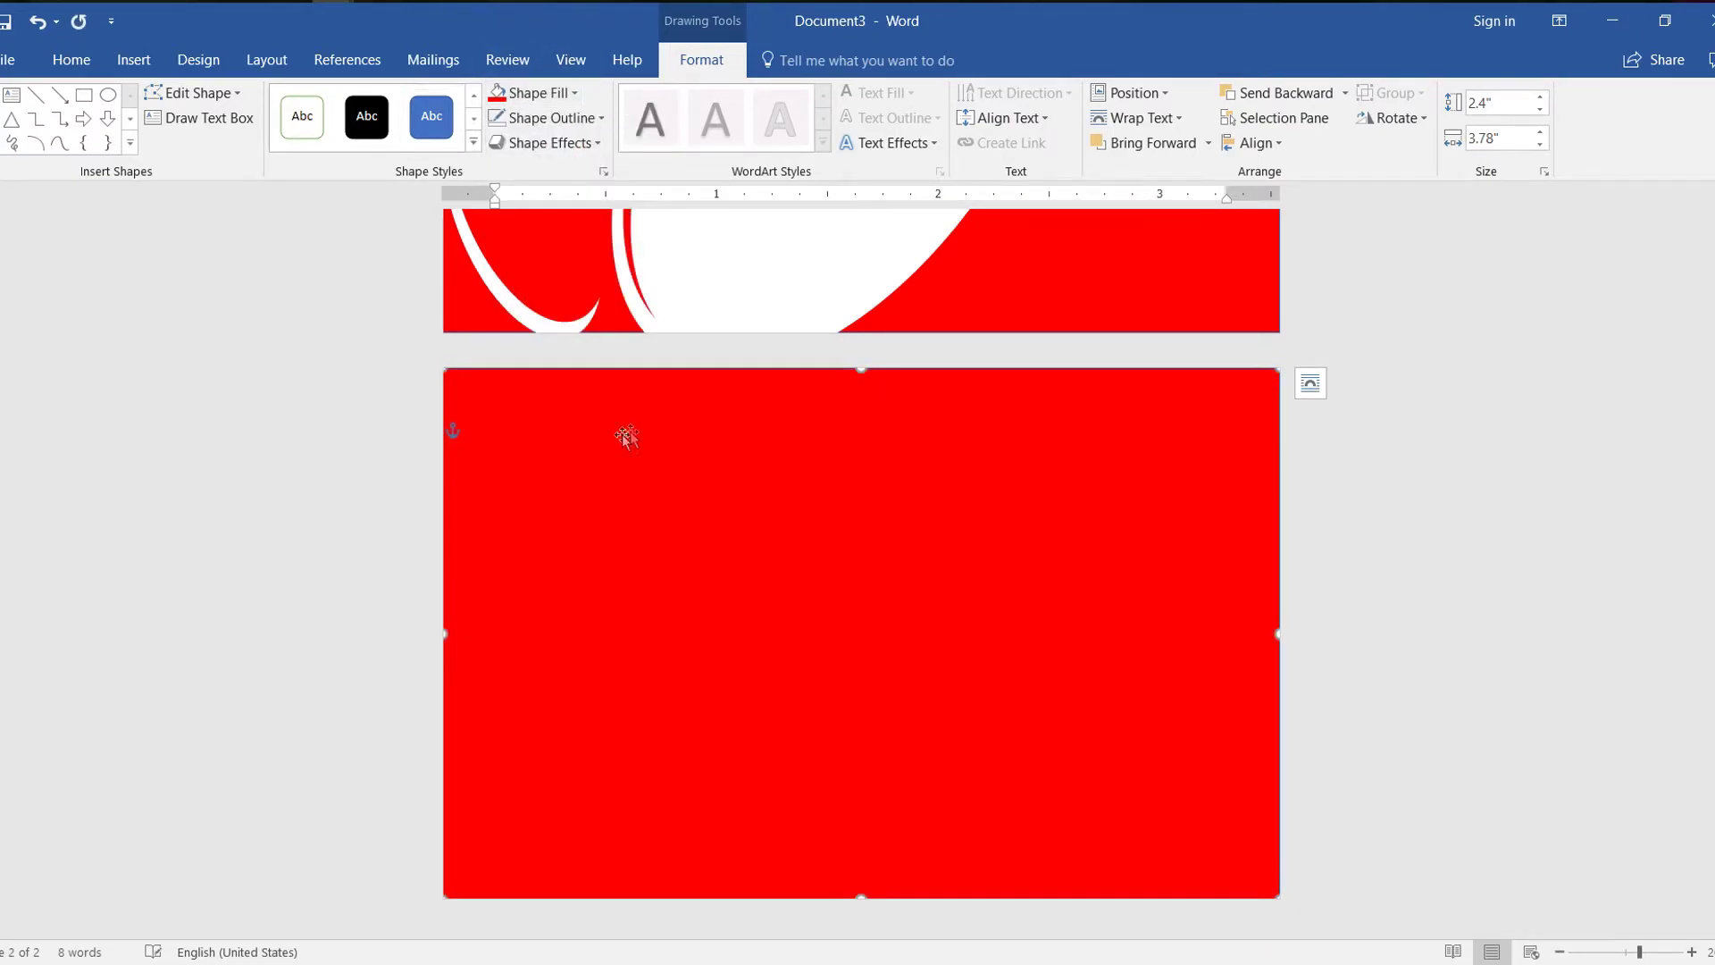
Draw an oval about 1.08" by 2.88" on the second page, tilt it clockwise, and move it to the card's upper right
{"action": "left_click", "coordinate": [133, 59]}
{"action": "left_click", "coordinate": [295, 100]}
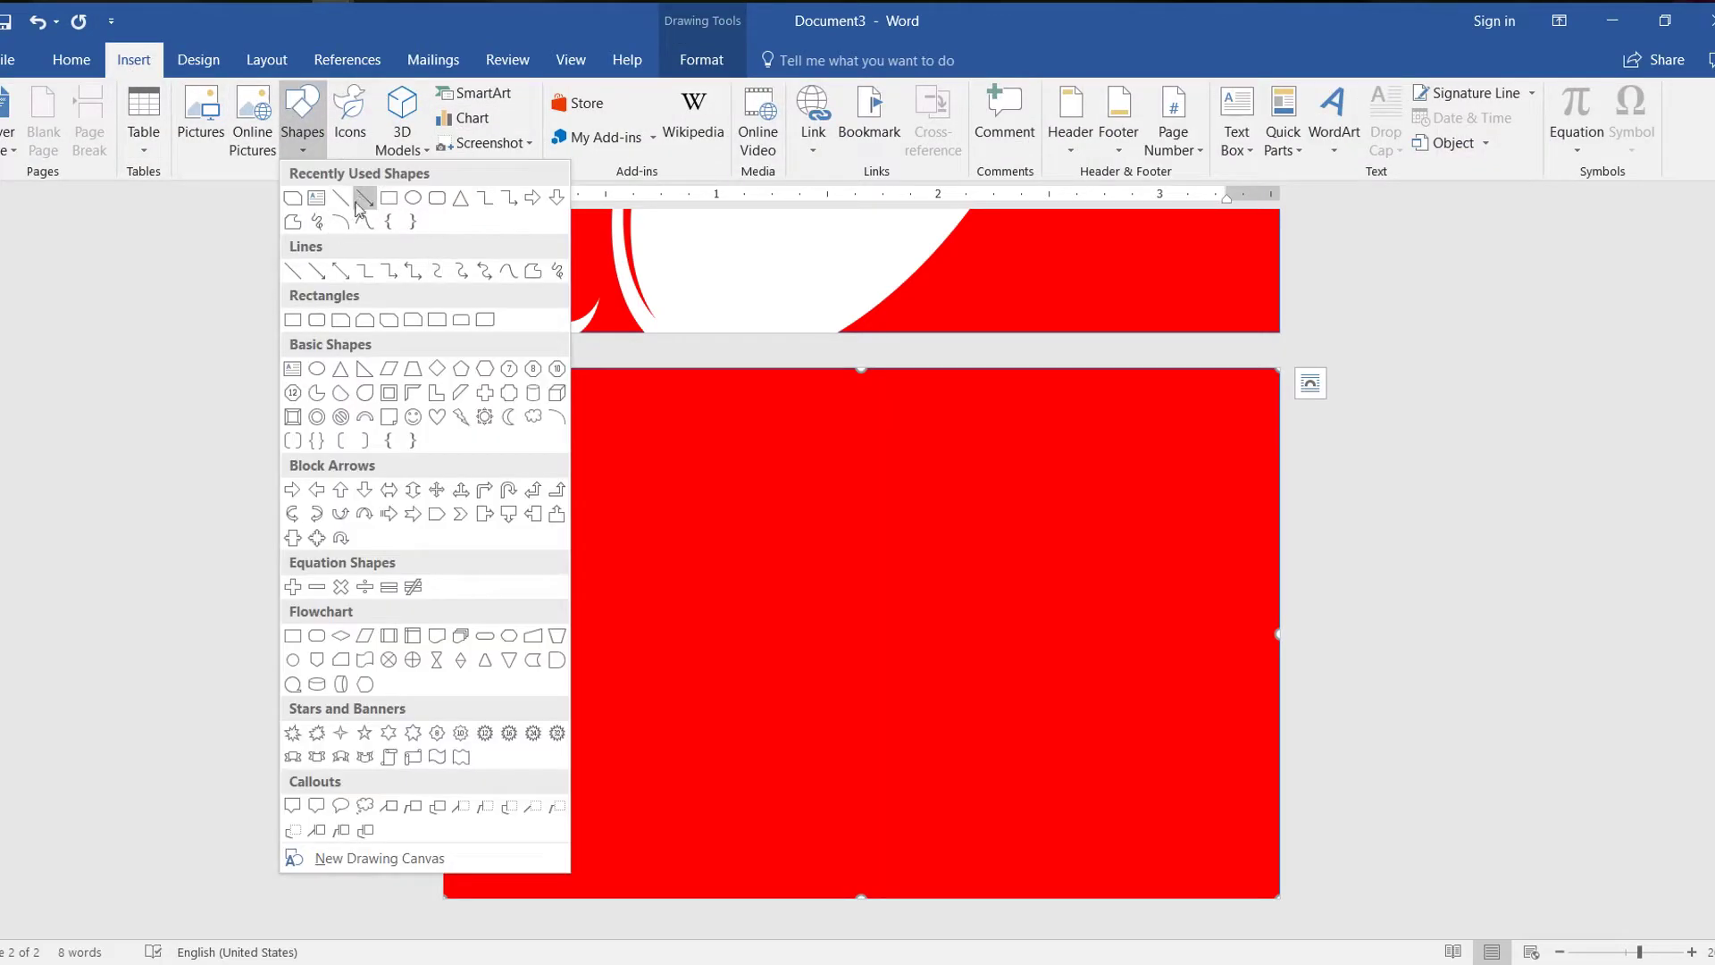
{"action": "left_click", "coordinate": [400, 202]}
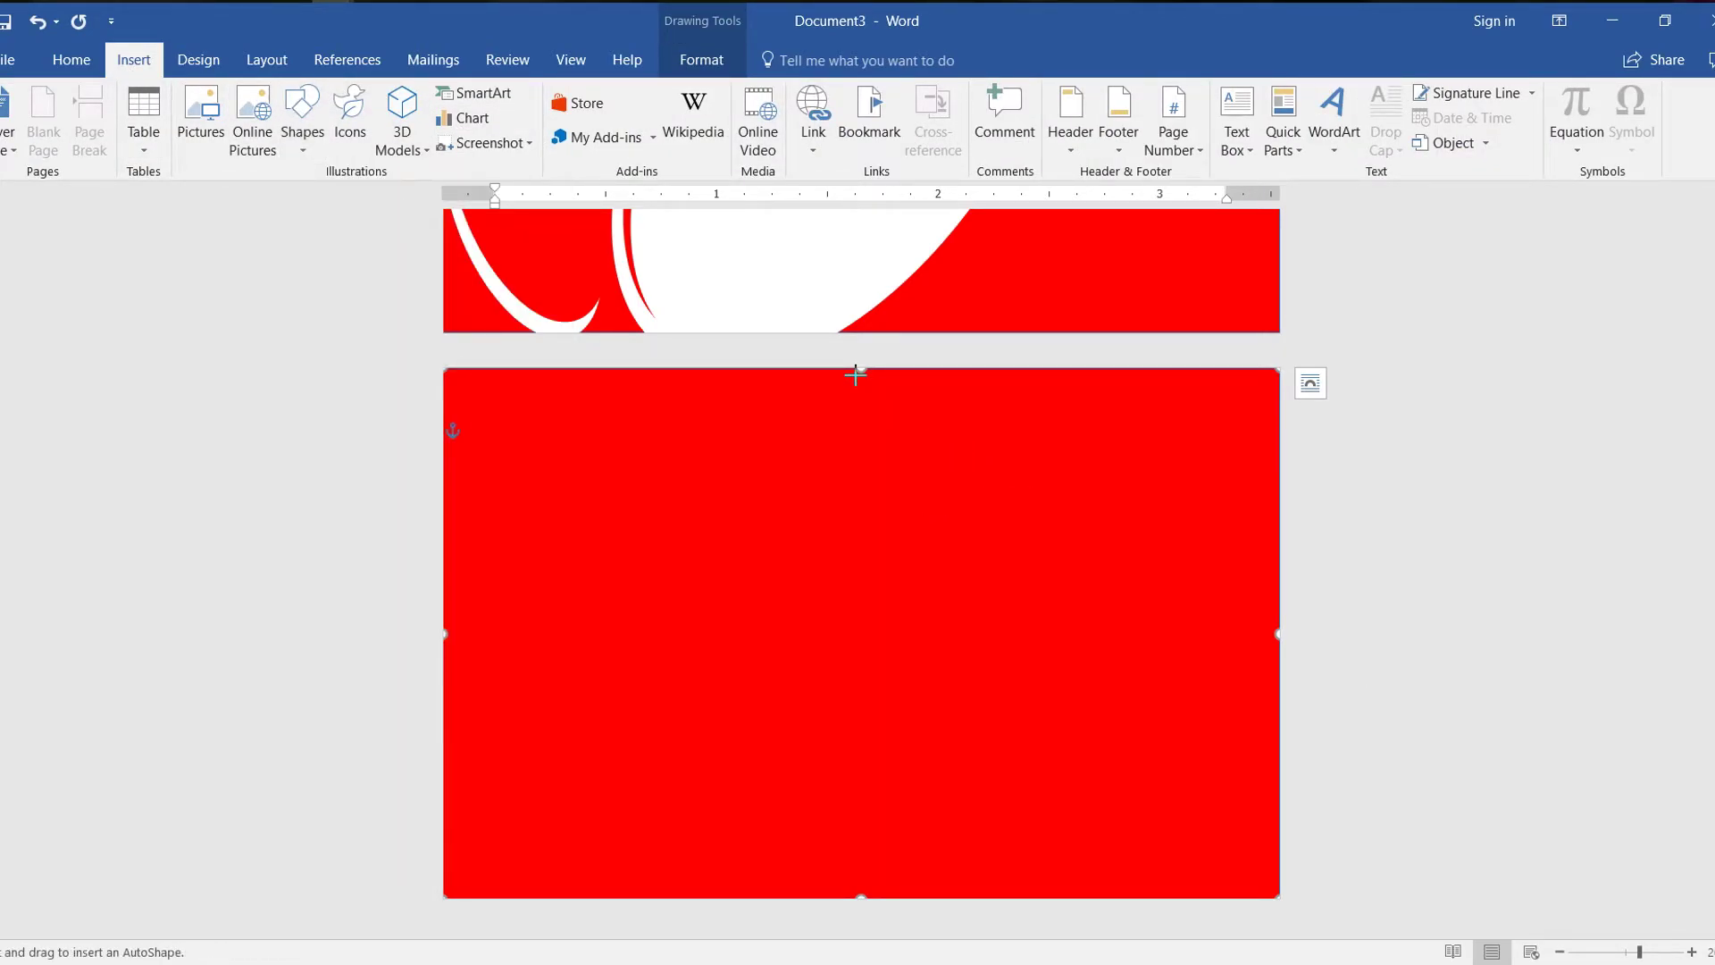
{"action": "left_click_drag", "start_coordinate": [862, 376], "coordinate": [1501, 615]}
{"action": "left_click_drag", "start_coordinate": [1152, 500], "coordinate": [838, 608]}
{"action": "left_click_drag", "start_coordinate": [867, 444], "coordinate": [949, 452]}
{"action": "left_click_drag", "start_coordinate": [896, 543], "coordinate": [1051, 479]}
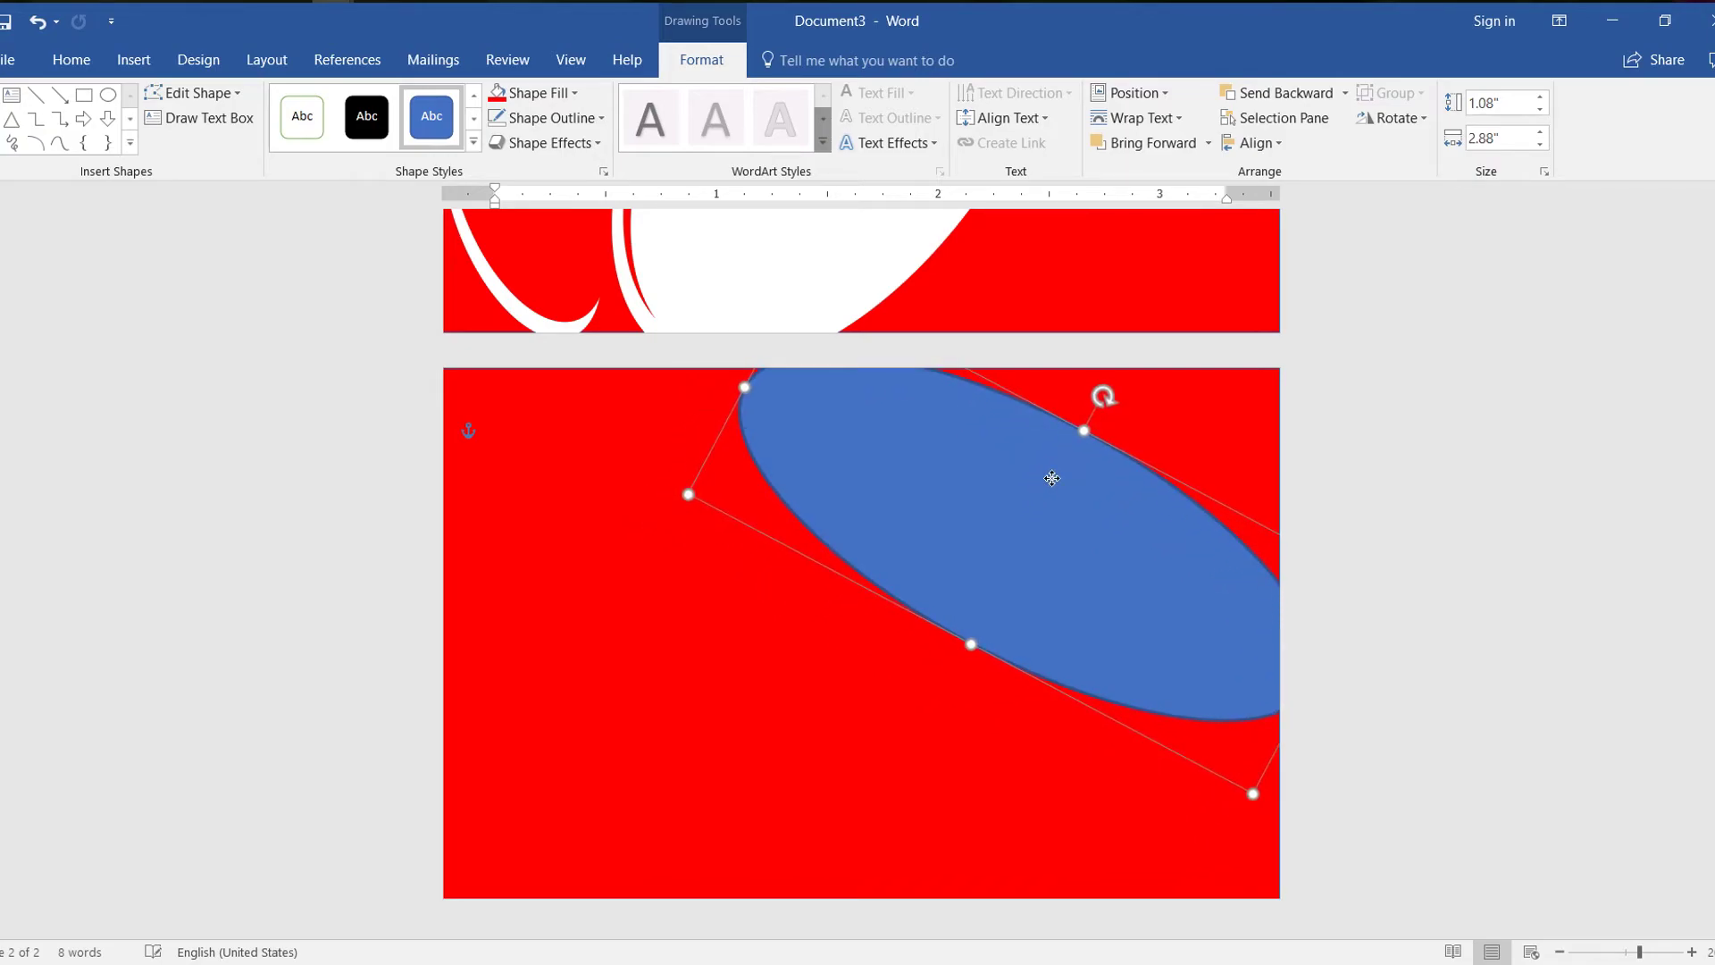
Shorten the tilted oval to about 2.2" wide and position it across the card's upper-right edges
{"action": "left_click_drag", "start_coordinate": [1052, 479], "coordinate": [1037, 505]}
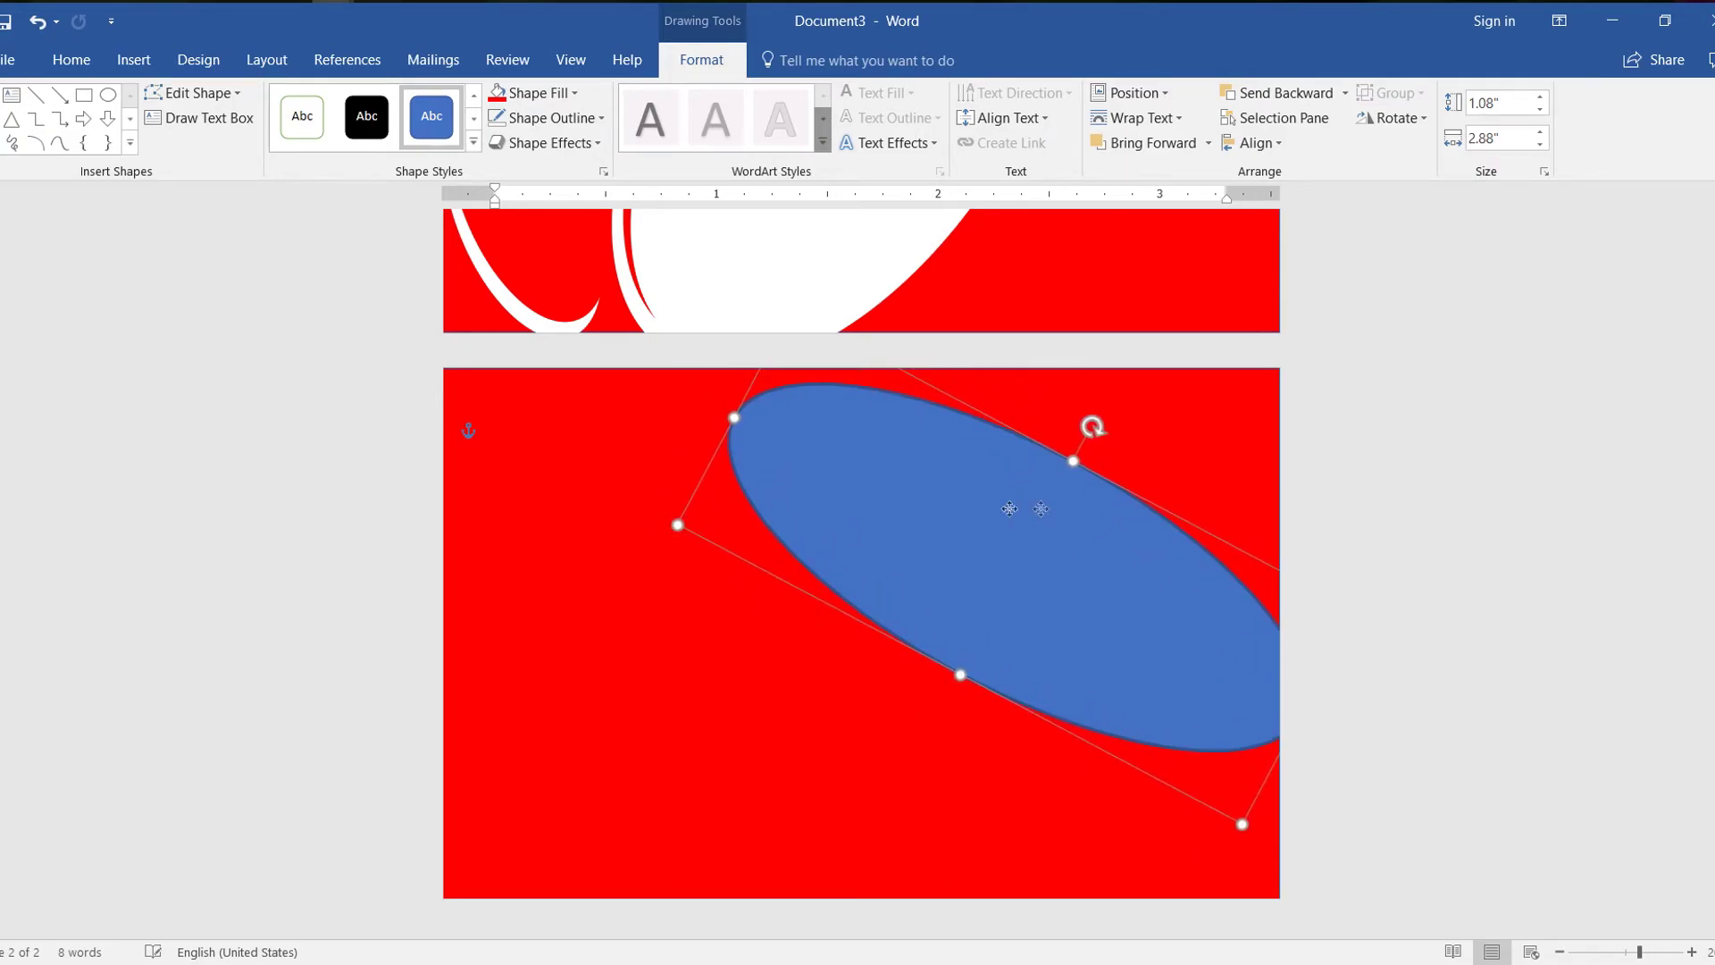
{"action": "left_click_drag", "start_coordinate": [729, 416], "coordinate": [868, 487]}
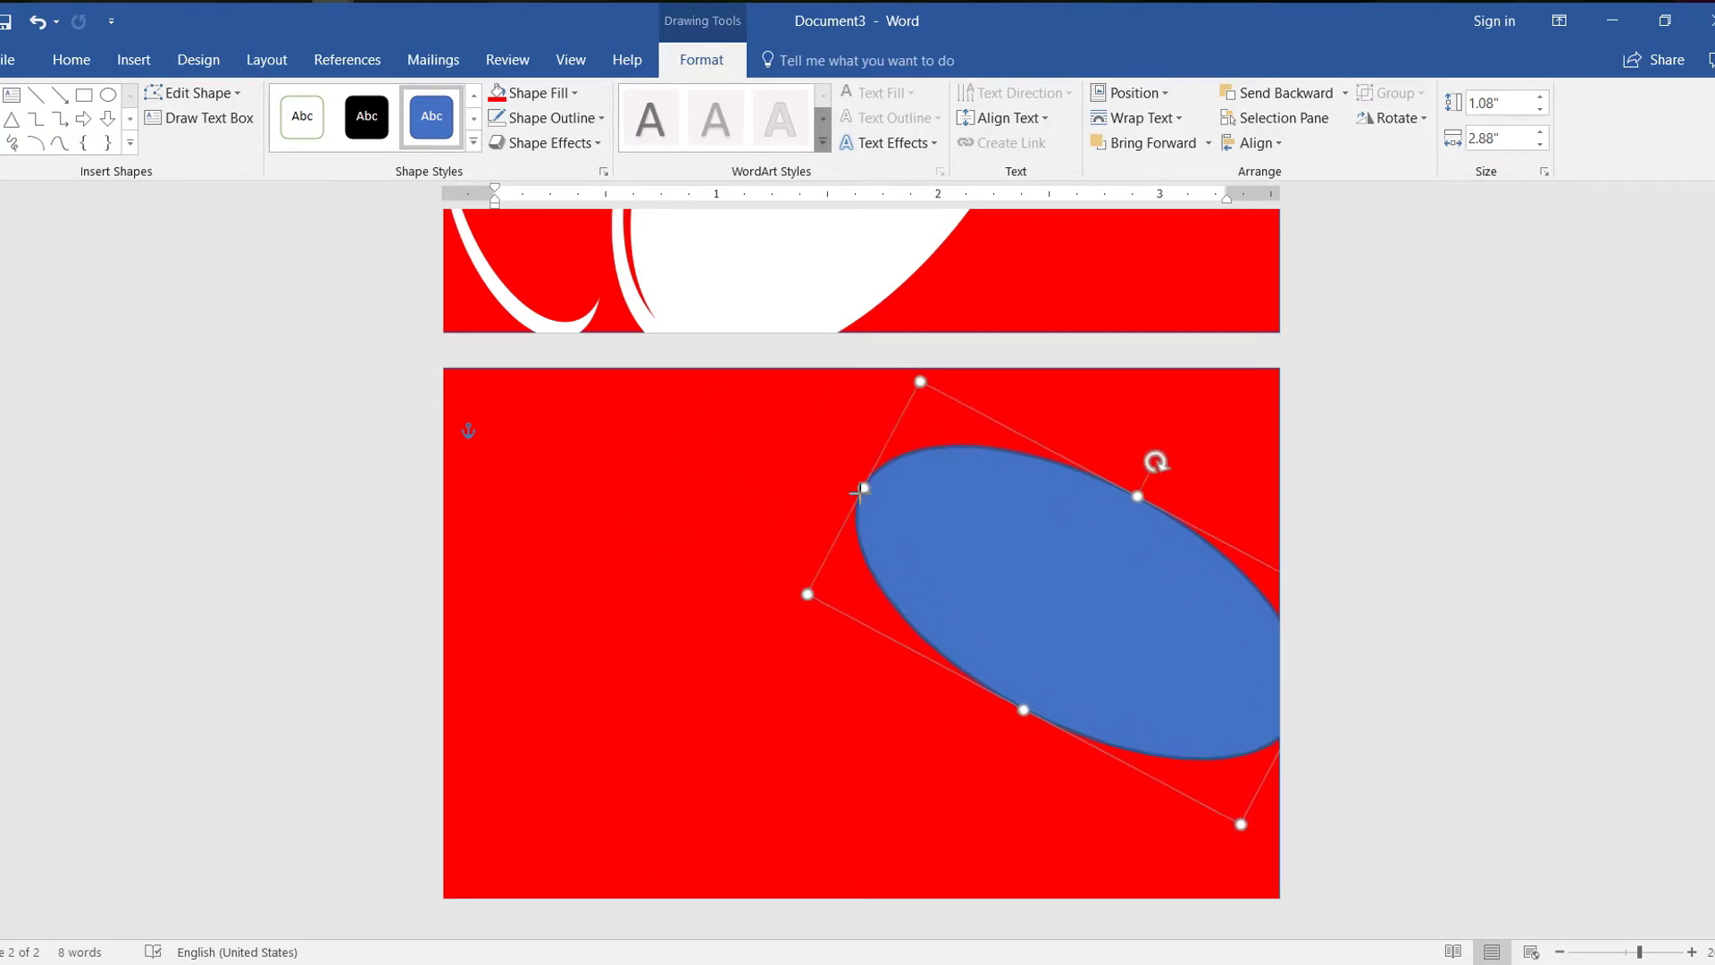
{"action": "left_click_drag", "start_coordinate": [1062, 582], "coordinate": [1056, 484]}
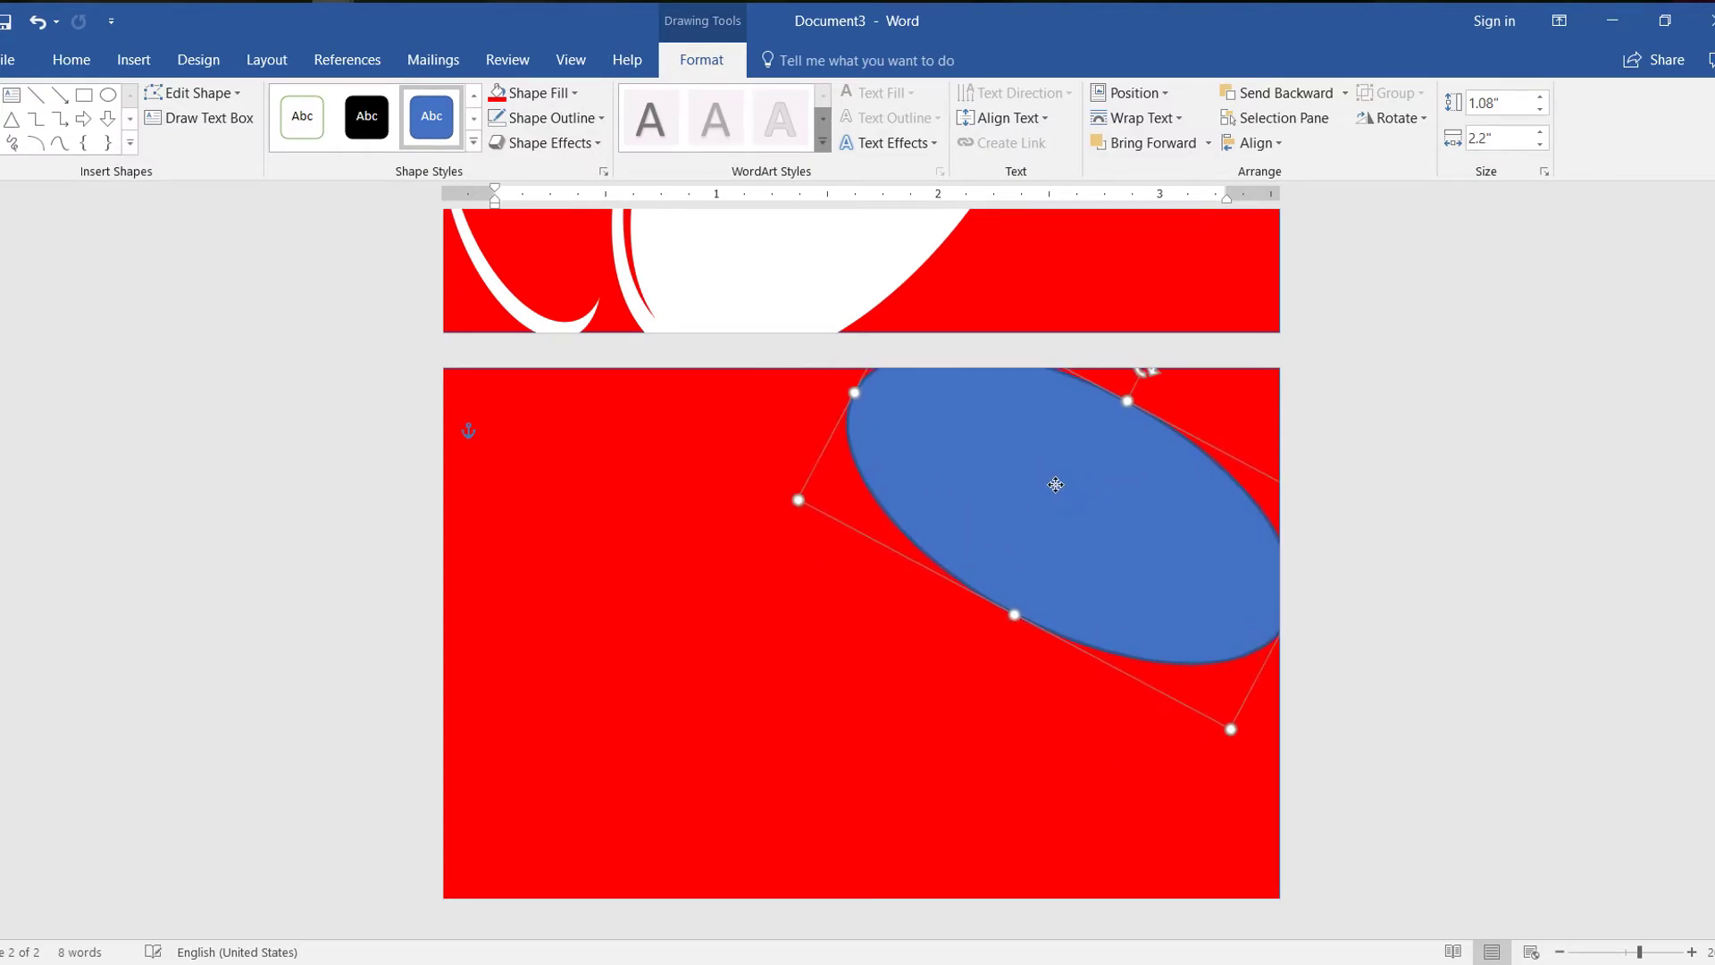
{"action": "left_click_drag", "start_coordinate": [1056, 485], "coordinate": [1068, 480]}
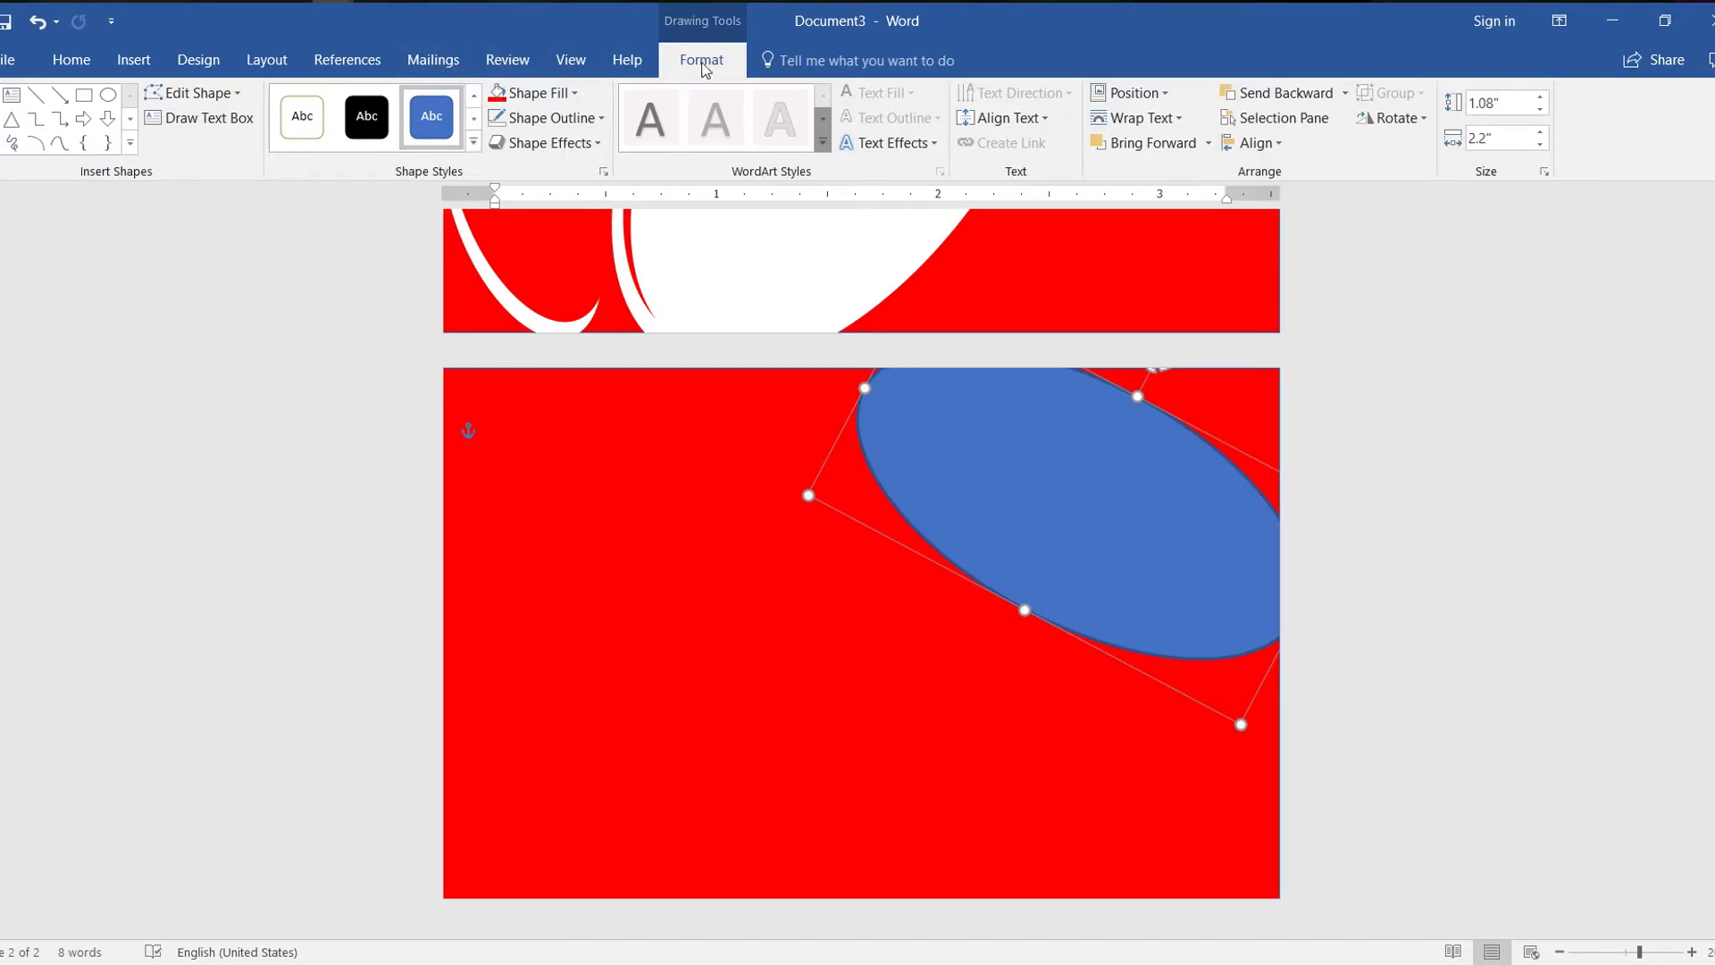
Fill the tilted oval with white and remove its outline
{"action": "left_click", "coordinate": [517, 95]}
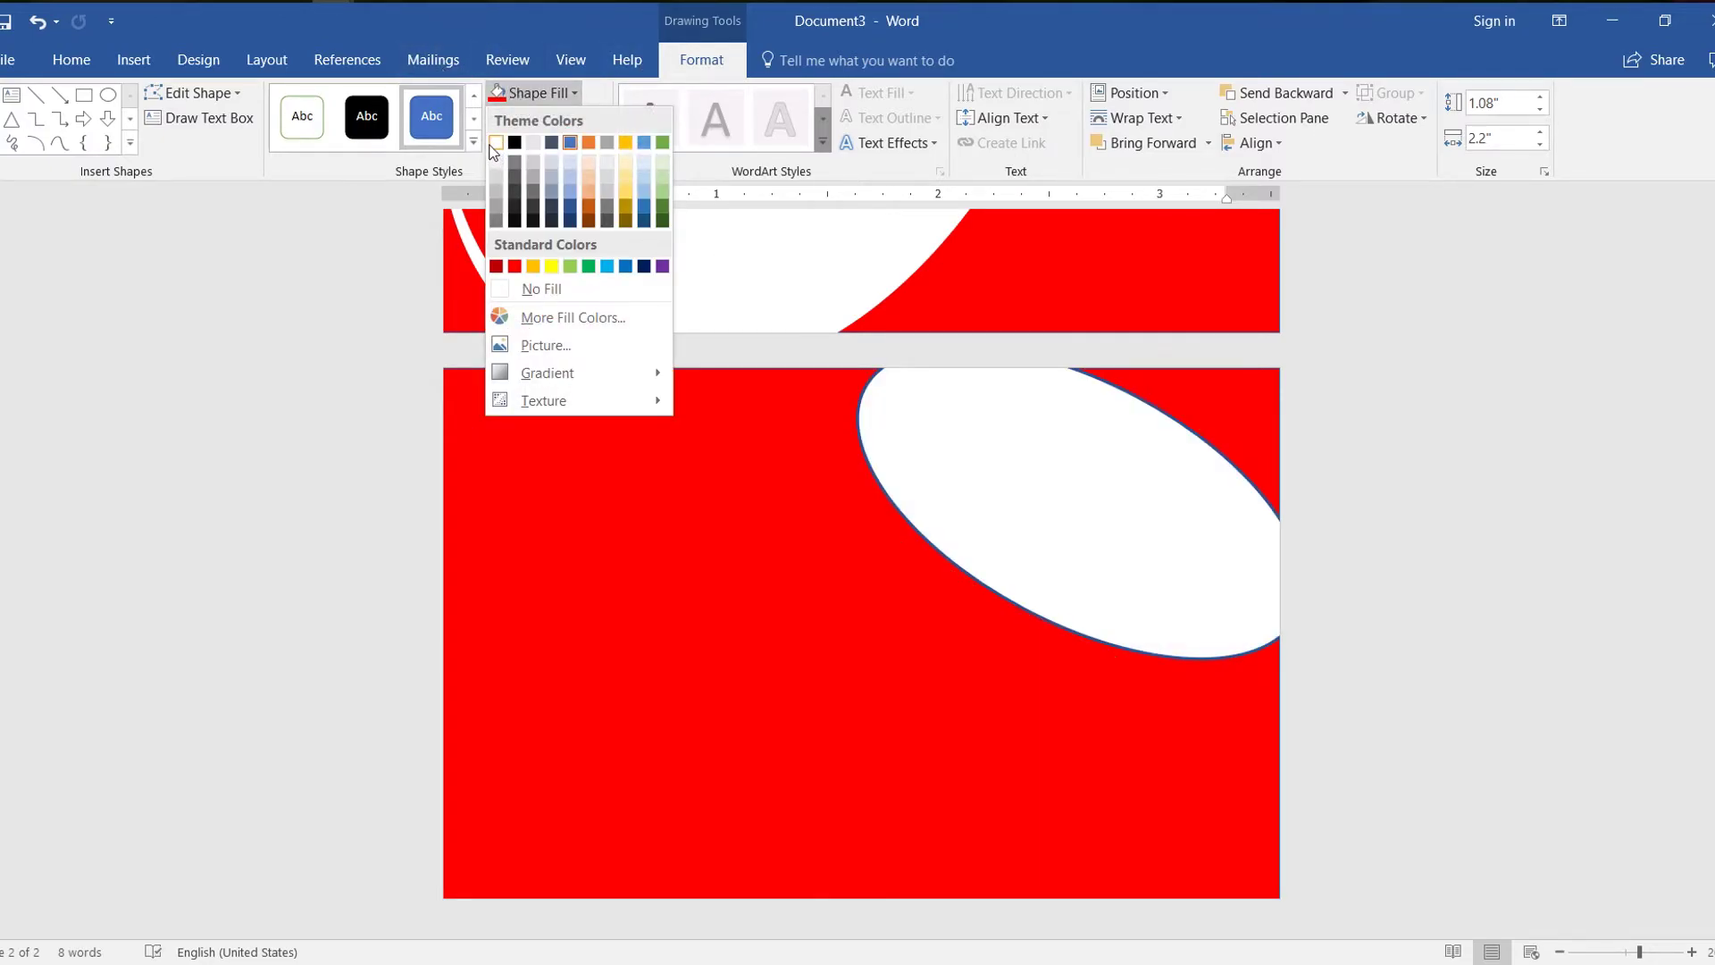
{"action": "left_click", "coordinate": [493, 144]}
{"action": "left_click", "coordinate": [553, 119]}
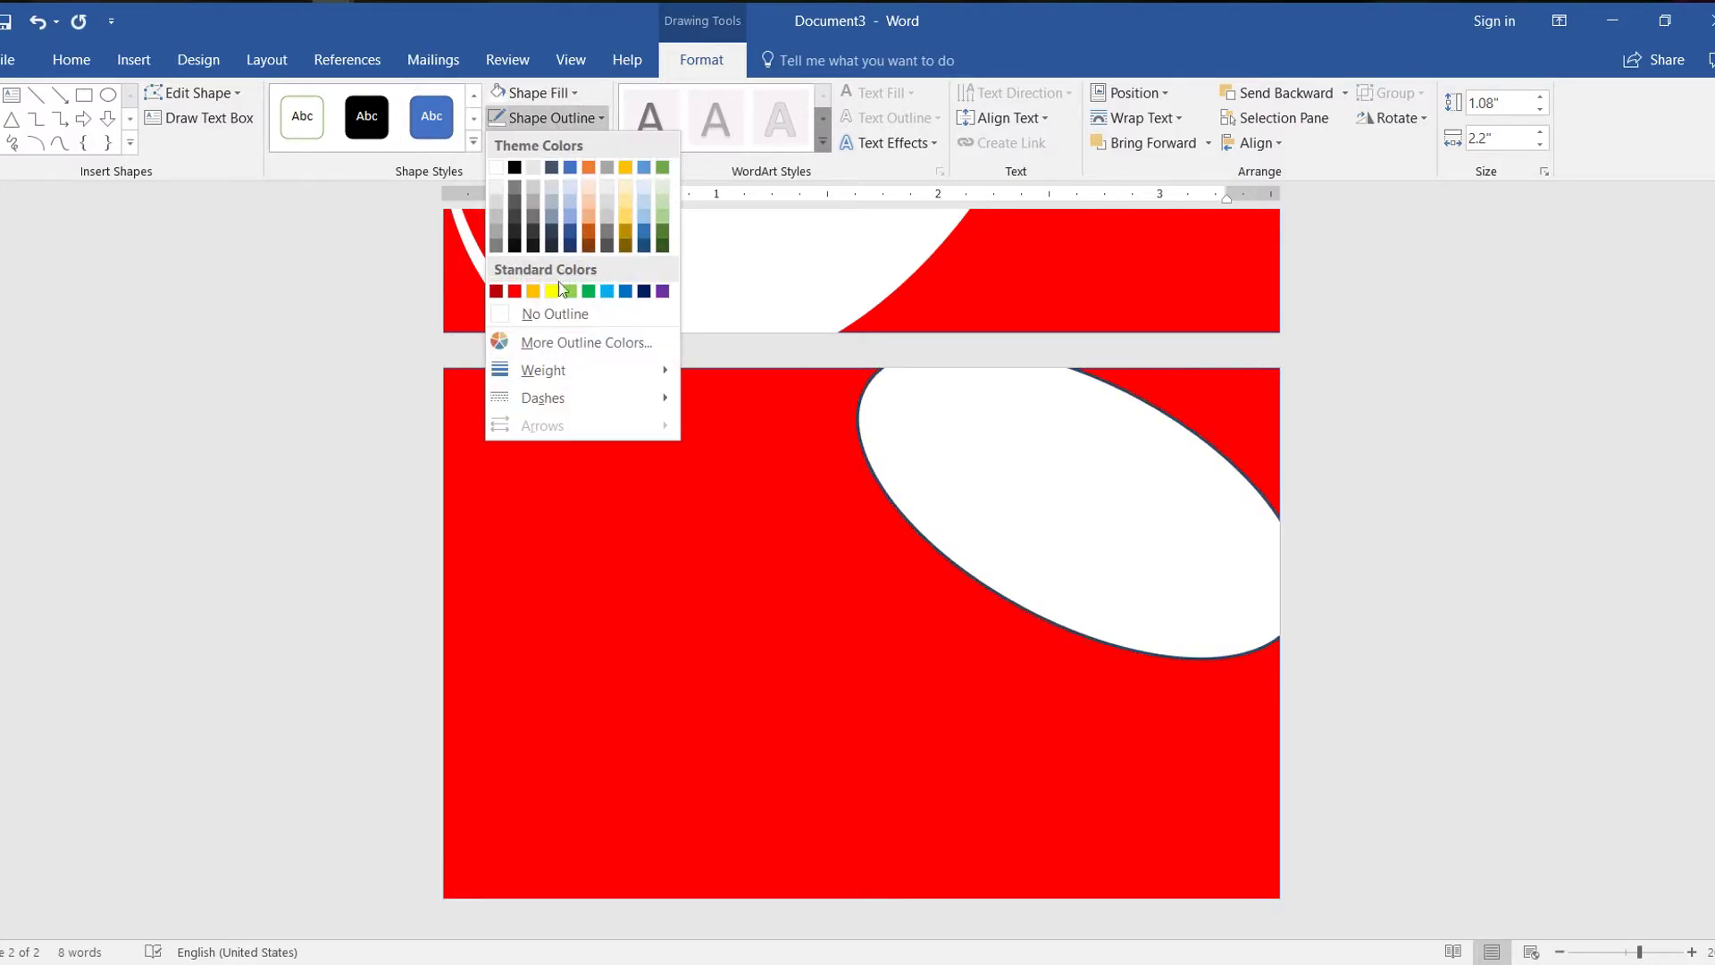
{"action": "left_click", "coordinate": [532, 309]}
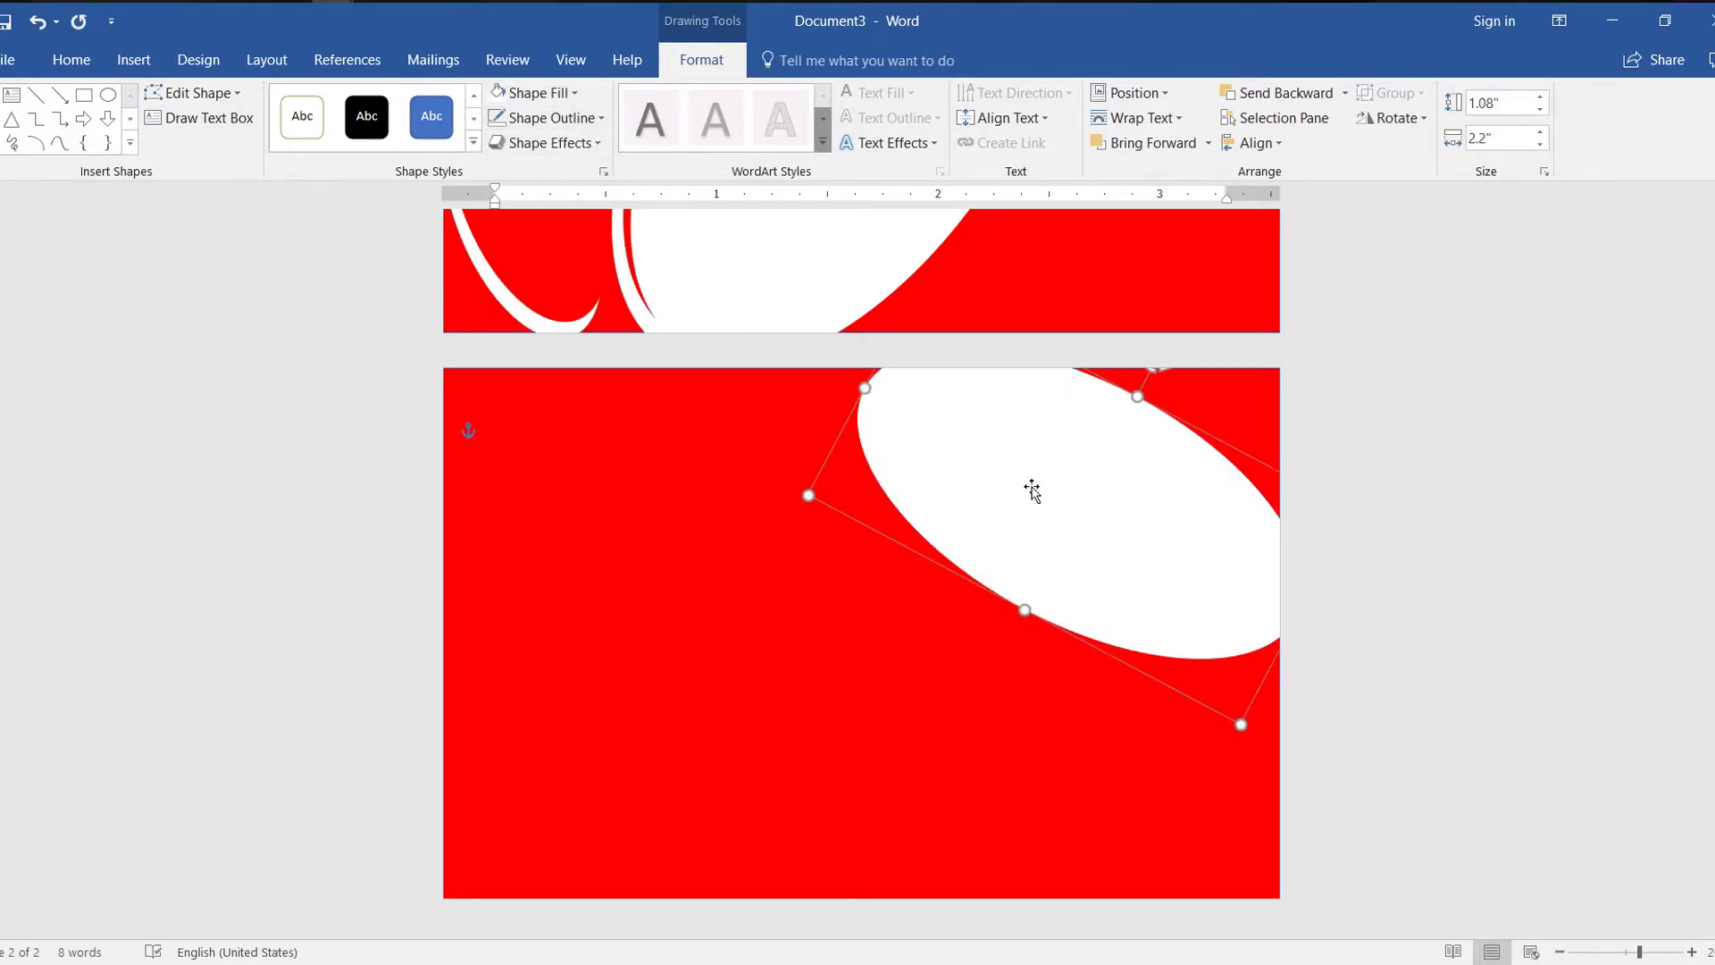
Duplicate the white oval slightly down and to the left, and fill the copy with red
{"action": "left_click_drag", "start_coordinate": [1034, 494], "coordinate": [1011, 545]}
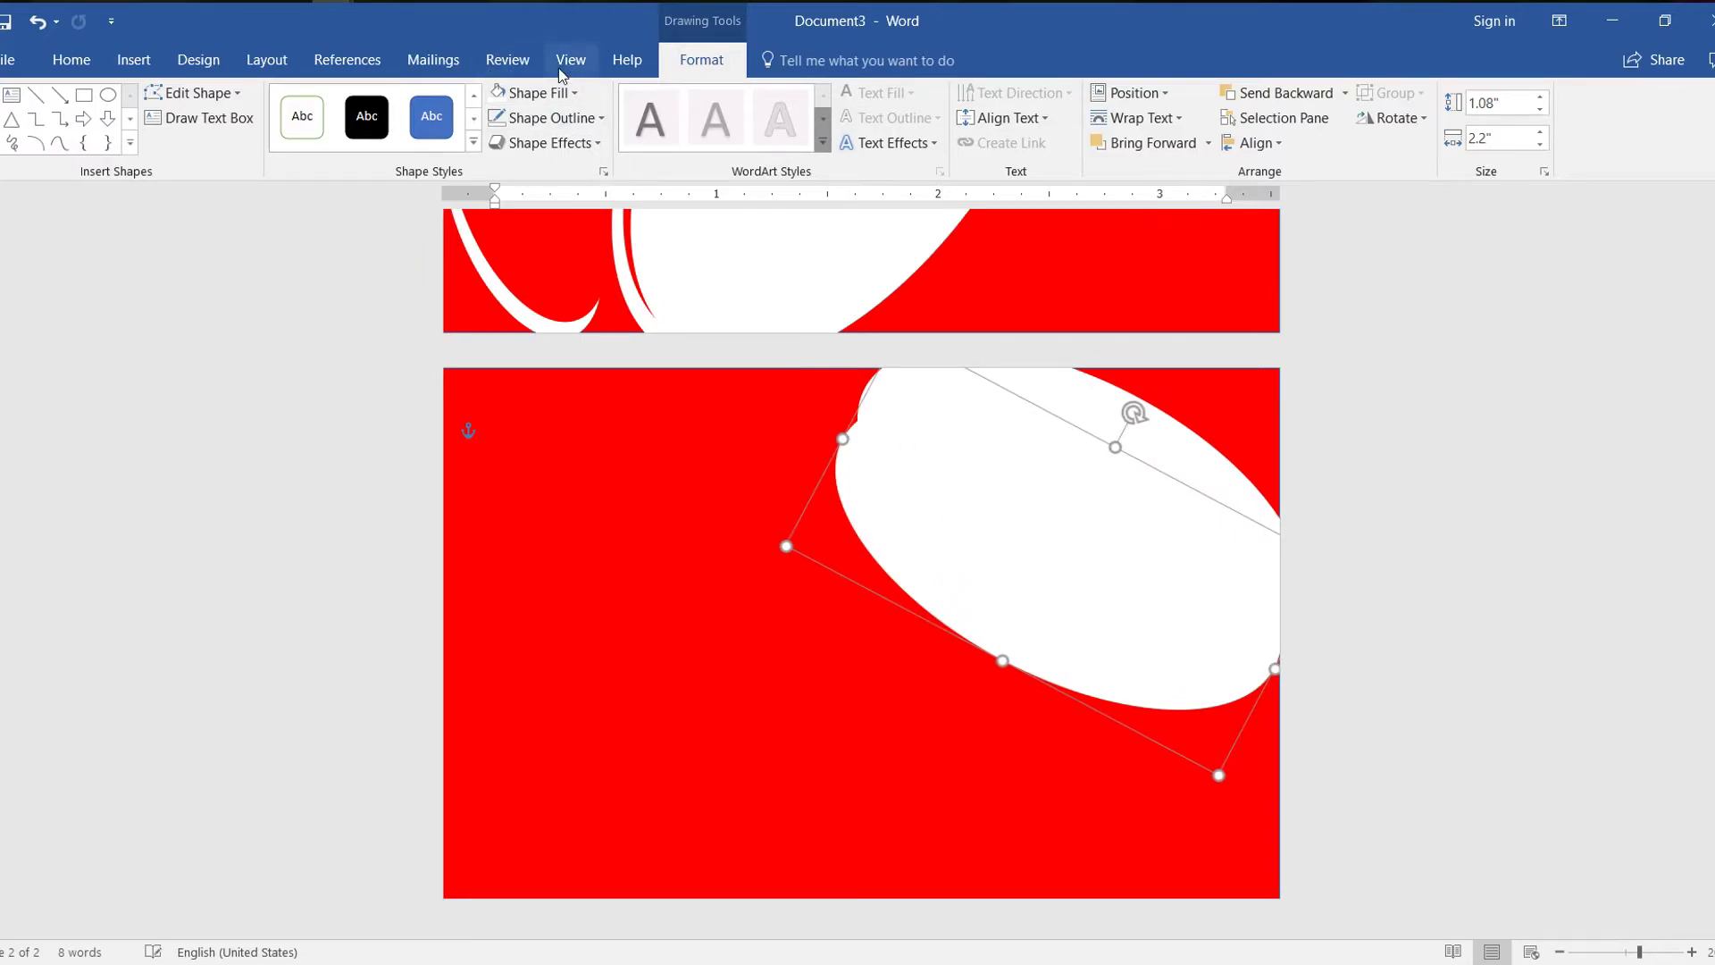
{"action": "left_click", "coordinate": [551, 95]}
{"action": "left_click", "coordinate": [518, 265]}
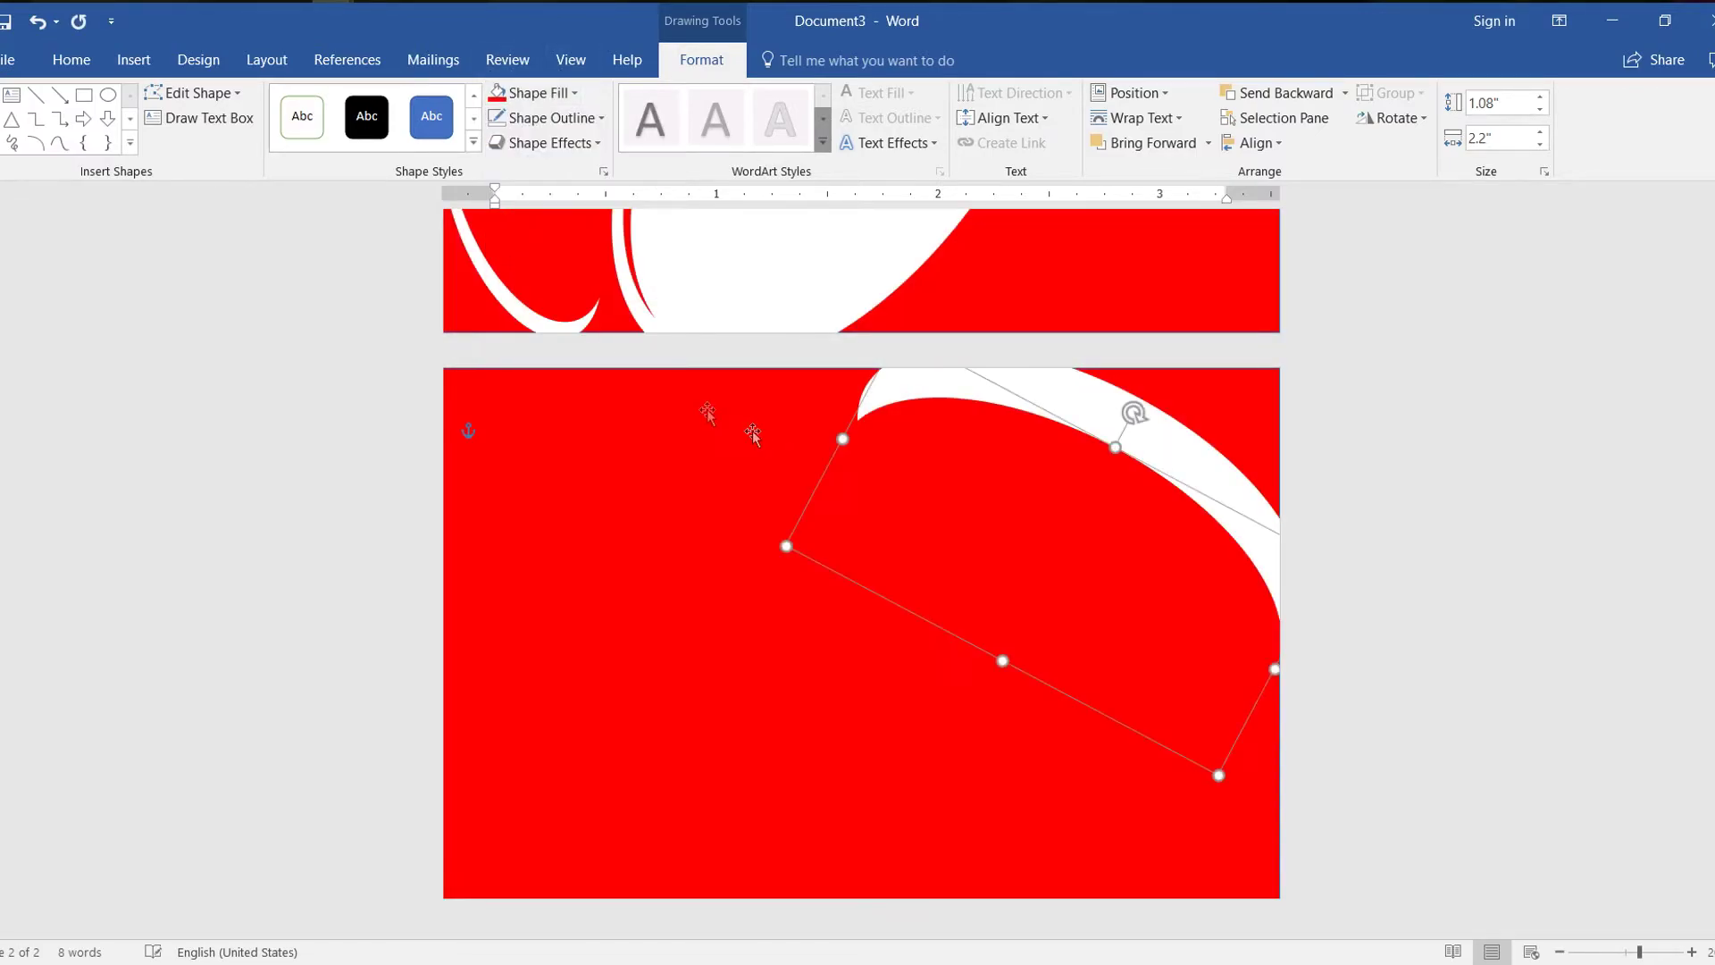
Shrink the red oval to about 0.96" by 1.96" and position it inside the white oval to form a crescent
{"action": "left_click_drag", "start_coordinate": [1005, 489], "coordinate": [1004, 446]}
{"action": "mouse_move", "coordinate": [891, 463]}
{"action": "left_mouse_down"}
{"action": "mouse_move", "coordinate": [892, 496]}
{"action": "mouse_move", "coordinate": [885, 389]}
{"action": "mouse_move", "coordinate": [888, 459]}
{"action": "mouse_move", "coordinate": [903, 437]}
{"action": "left_mouse_up"}
{"action": "left_click_drag", "start_coordinate": [980, 563], "coordinate": [951, 453]}
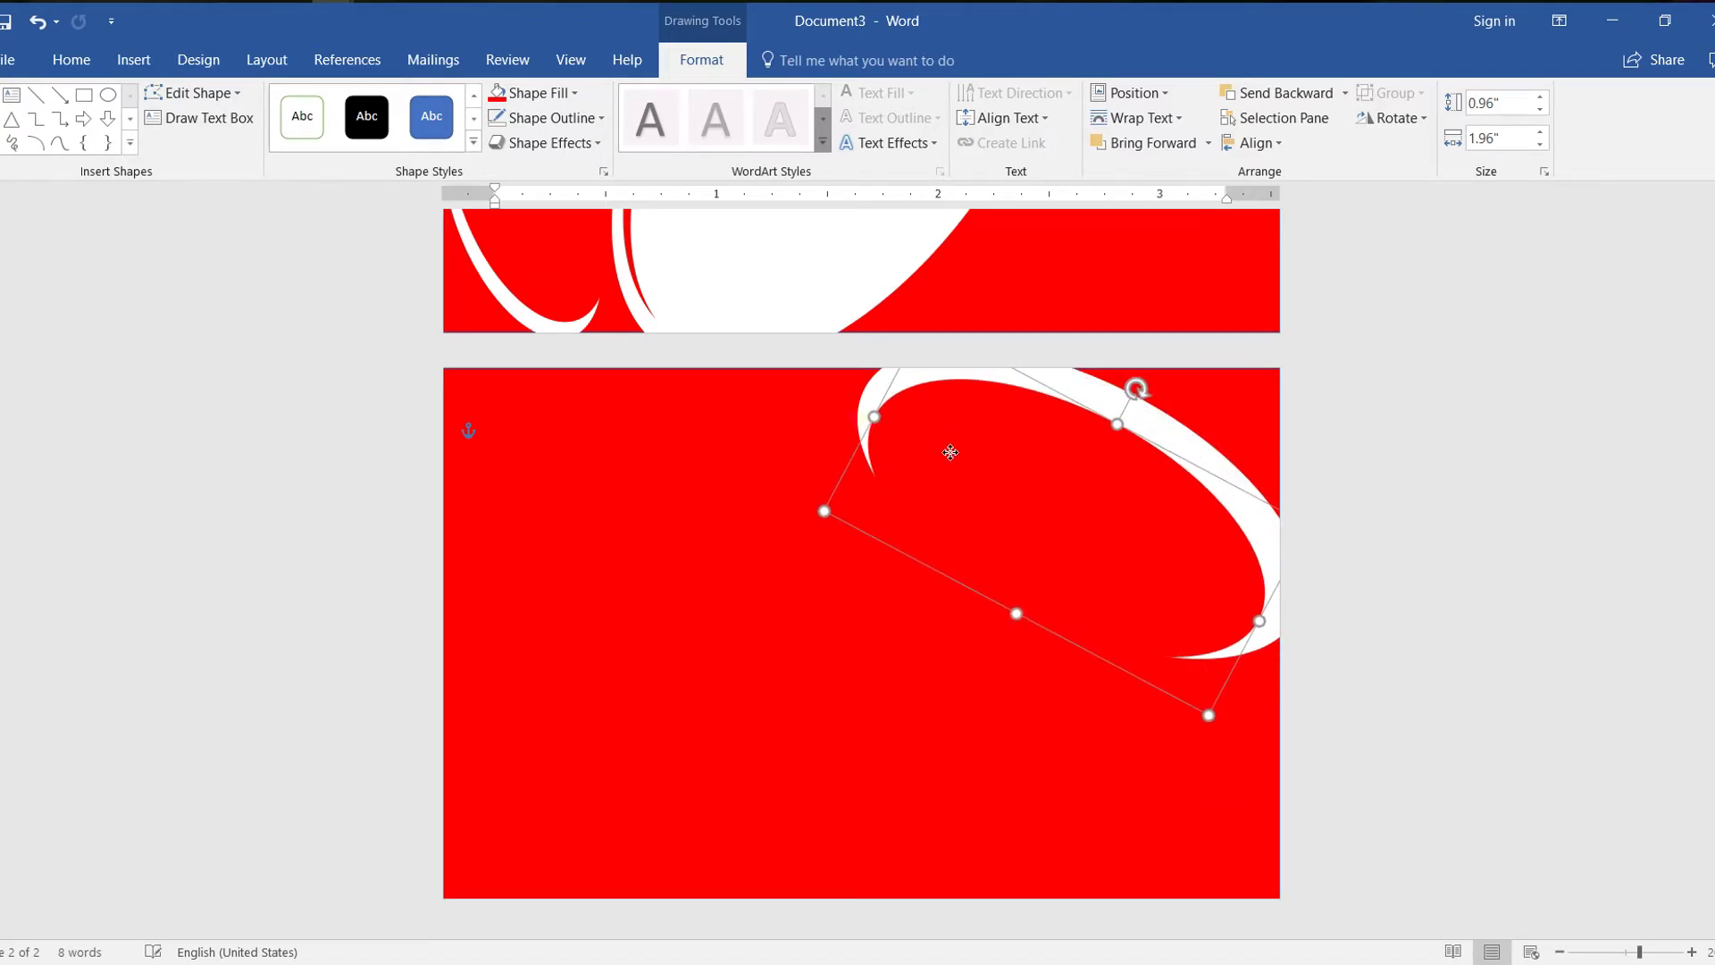
Duplicate the white and red ovals into the card's lower-left corner, offsetting the red copy to form a second crescent
{"action": "left_click", "coordinate": [563, 543]}
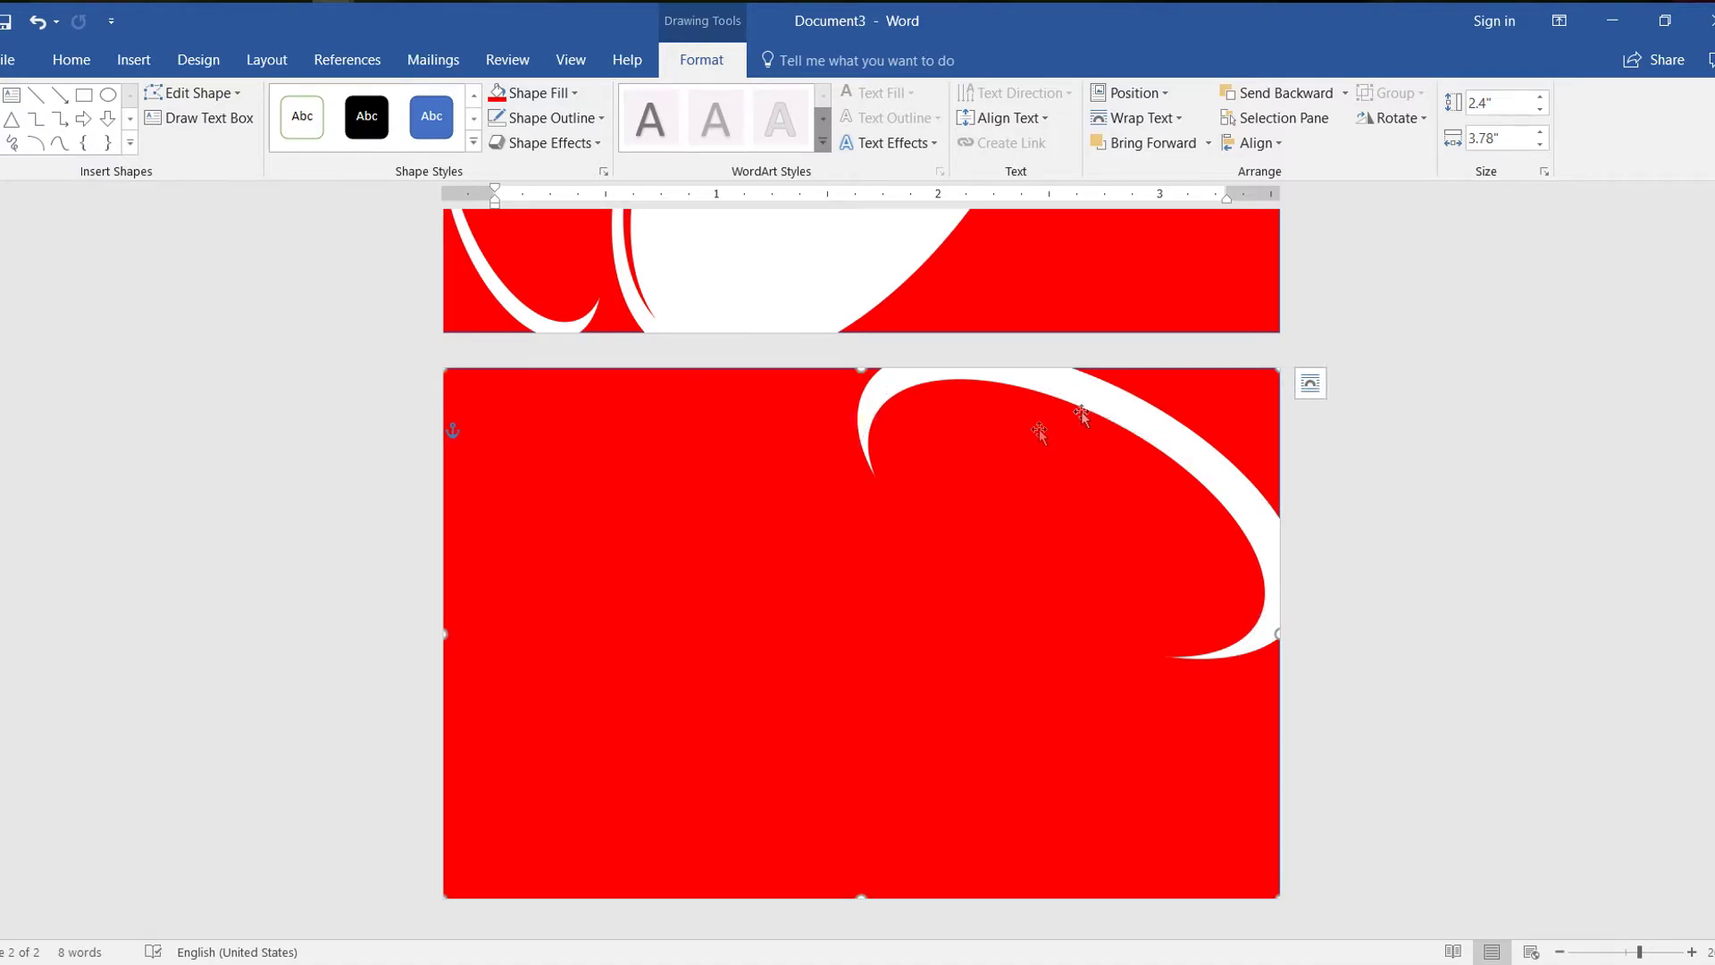
{"action": "left_click", "coordinate": [1104, 400]}
{"action": "left_click_drag", "start_coordinate": [1108, 404], "coordinate": [584, 670]}
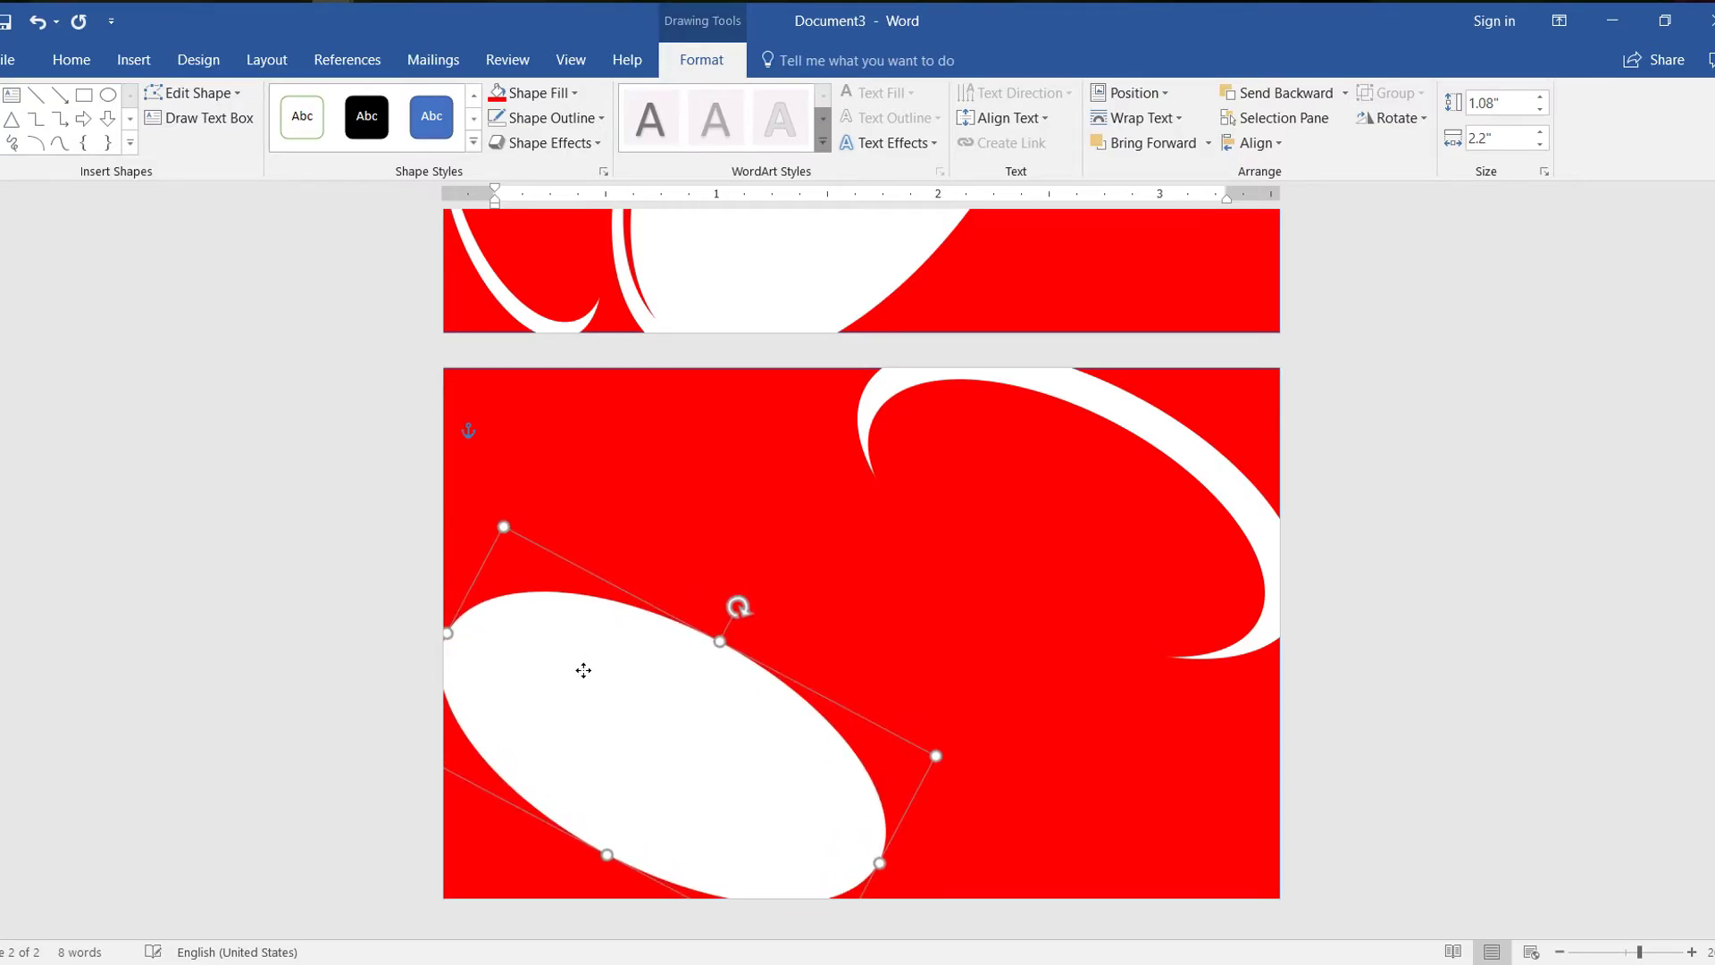
{"action": "left_click", "coordinate": [1097, 511]}
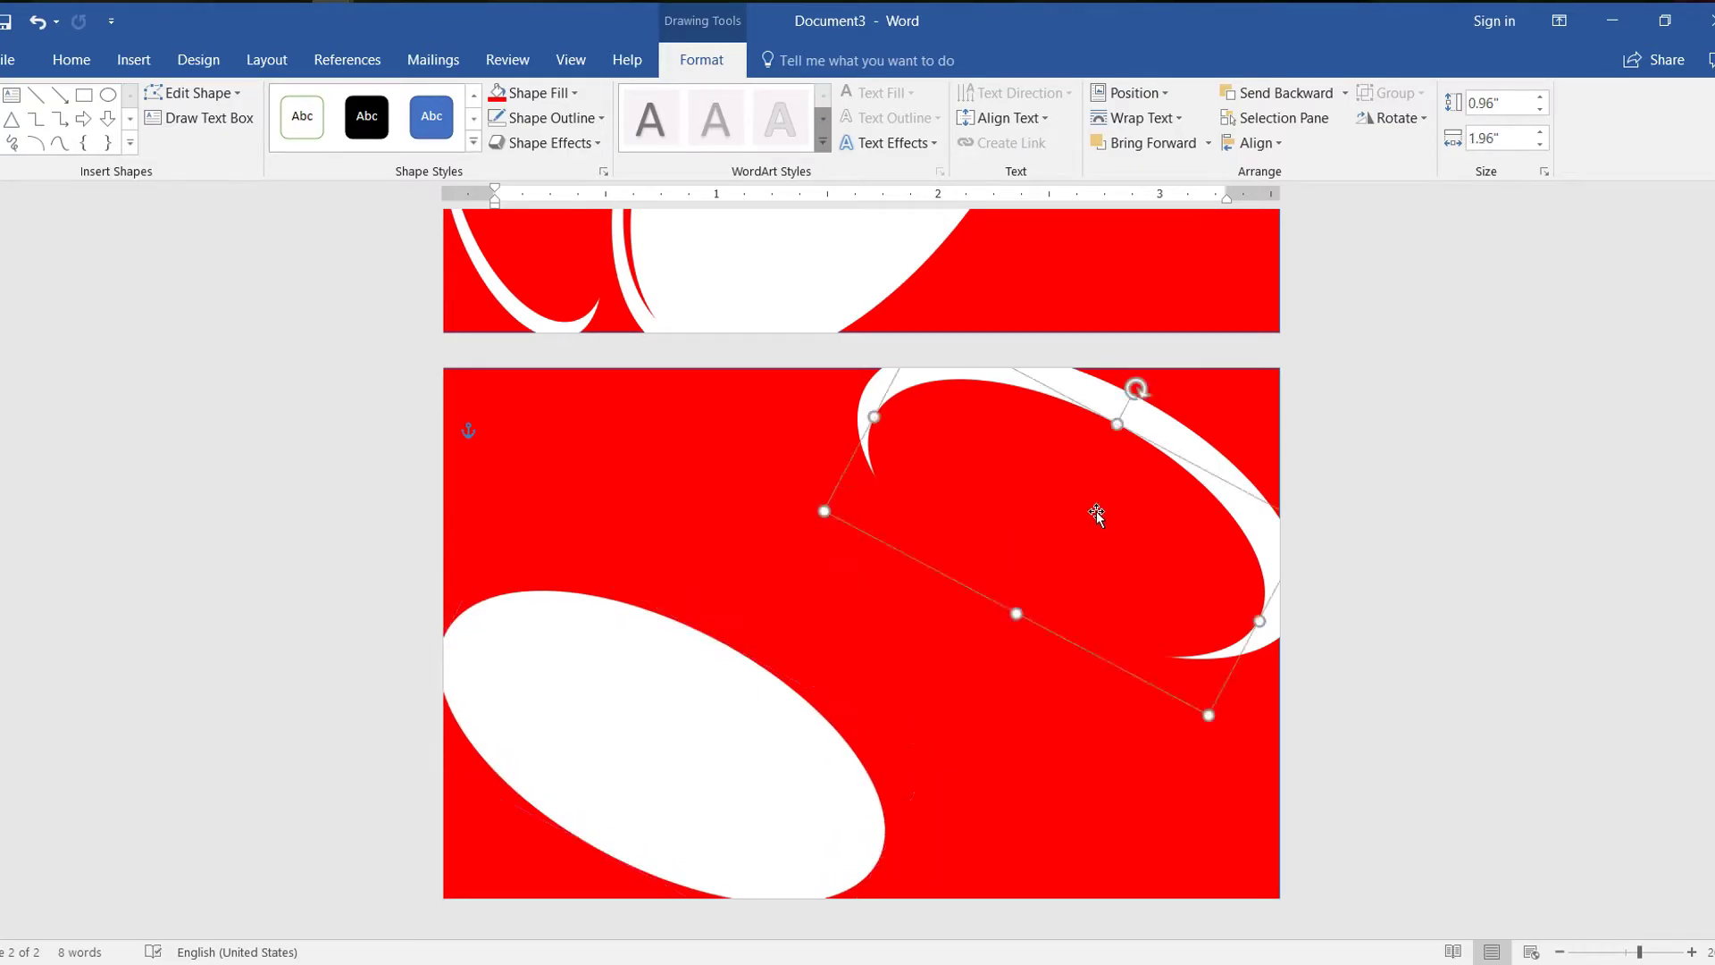
{"action": "left_click_drag", "start_coordinate": [1096, 511], "coordinate": [646, 725]}
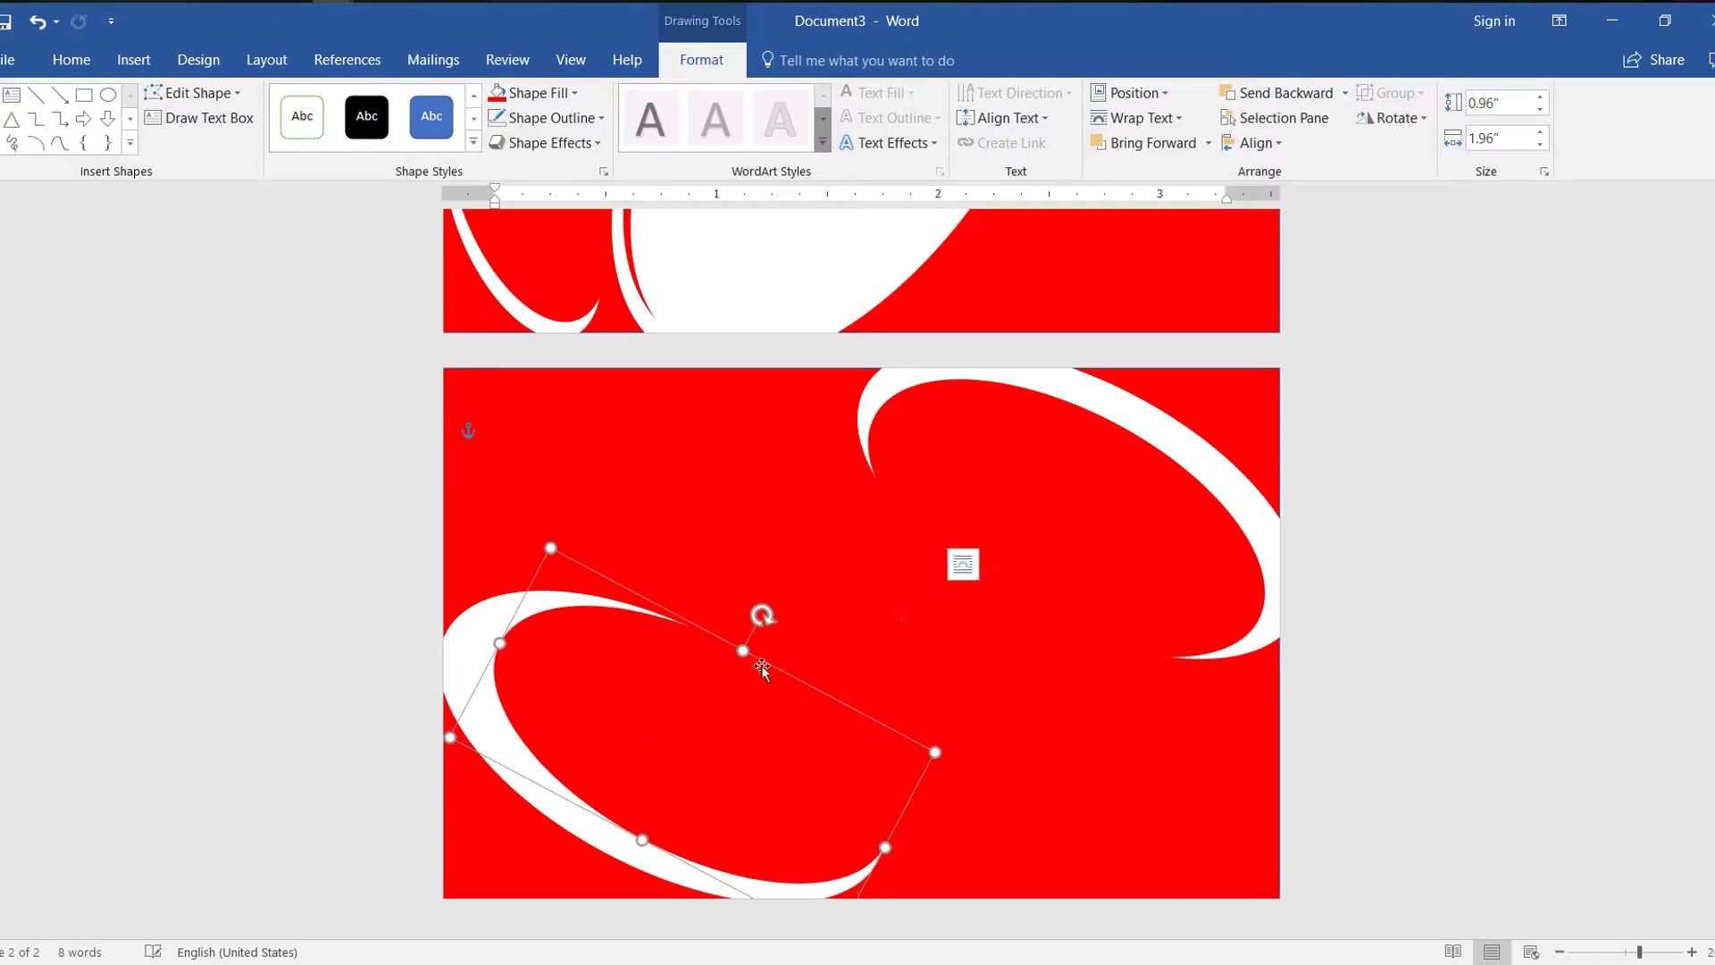
{"action": "left_click", "coordinate": [761, 451]}
Check the first page's logo circle, and draw a matching circle about 0.71" by 0.69" in the second card's upper-left corner
{"action": "scroll", "coordinate": [705, 329], "scroll_direction": "up", "scroll_amount": 5}
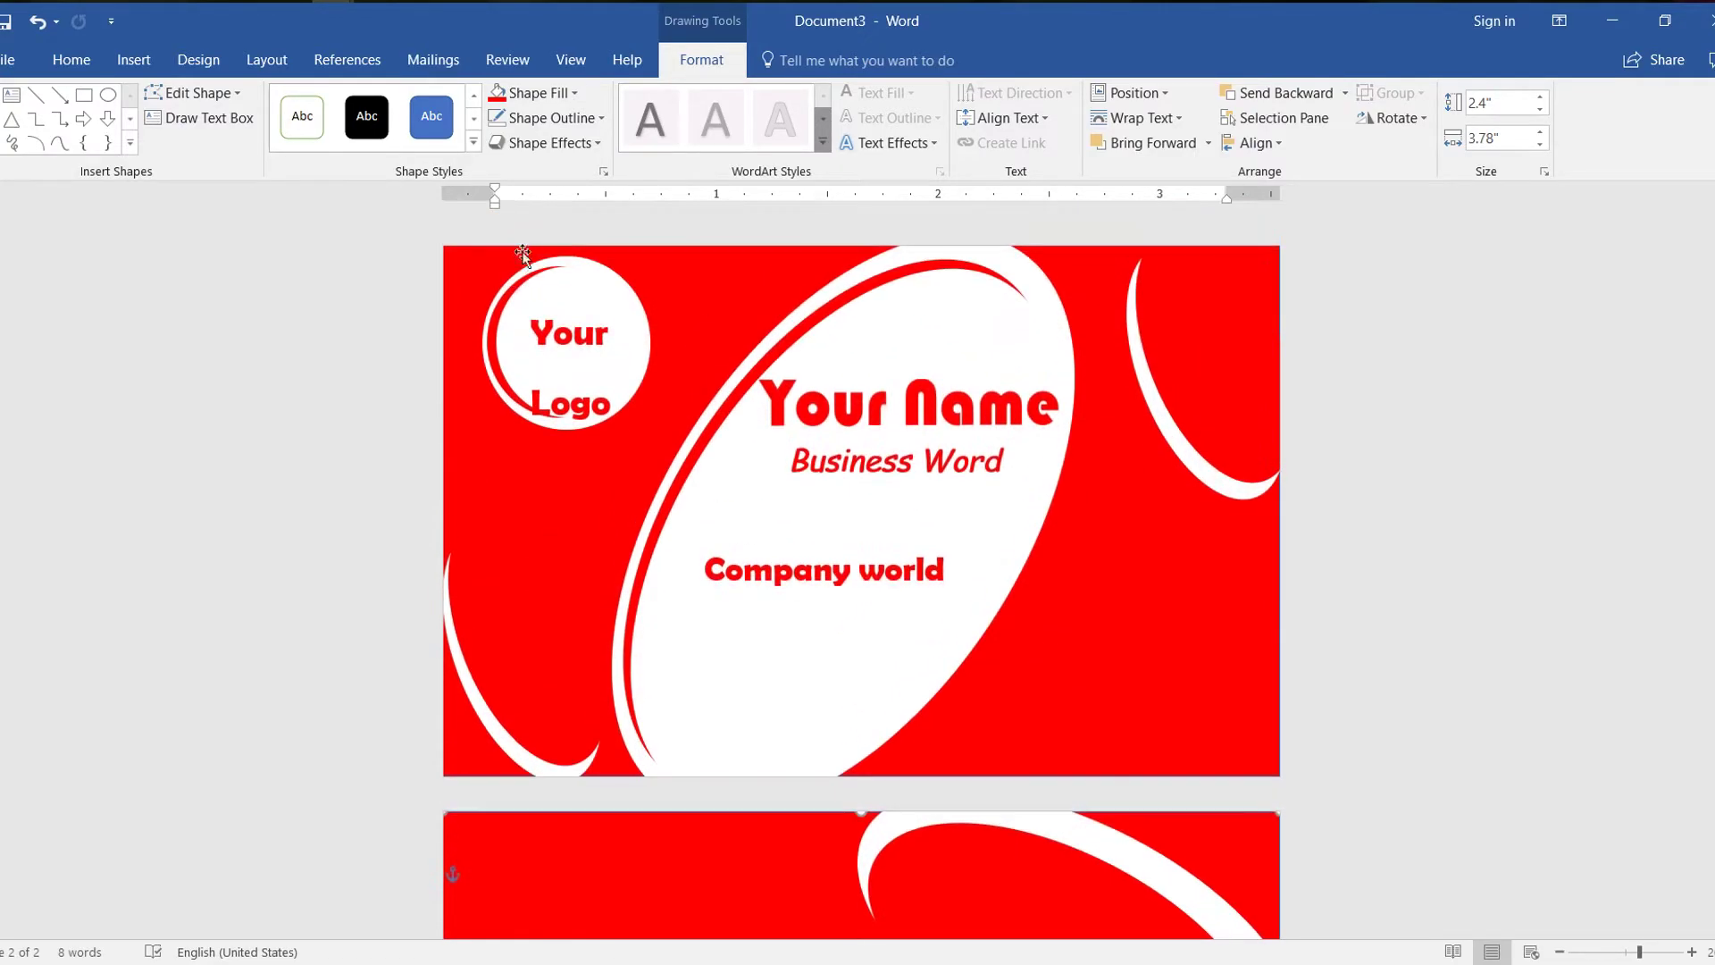
{"action": "left_click", "coordinate": [576, 308]}
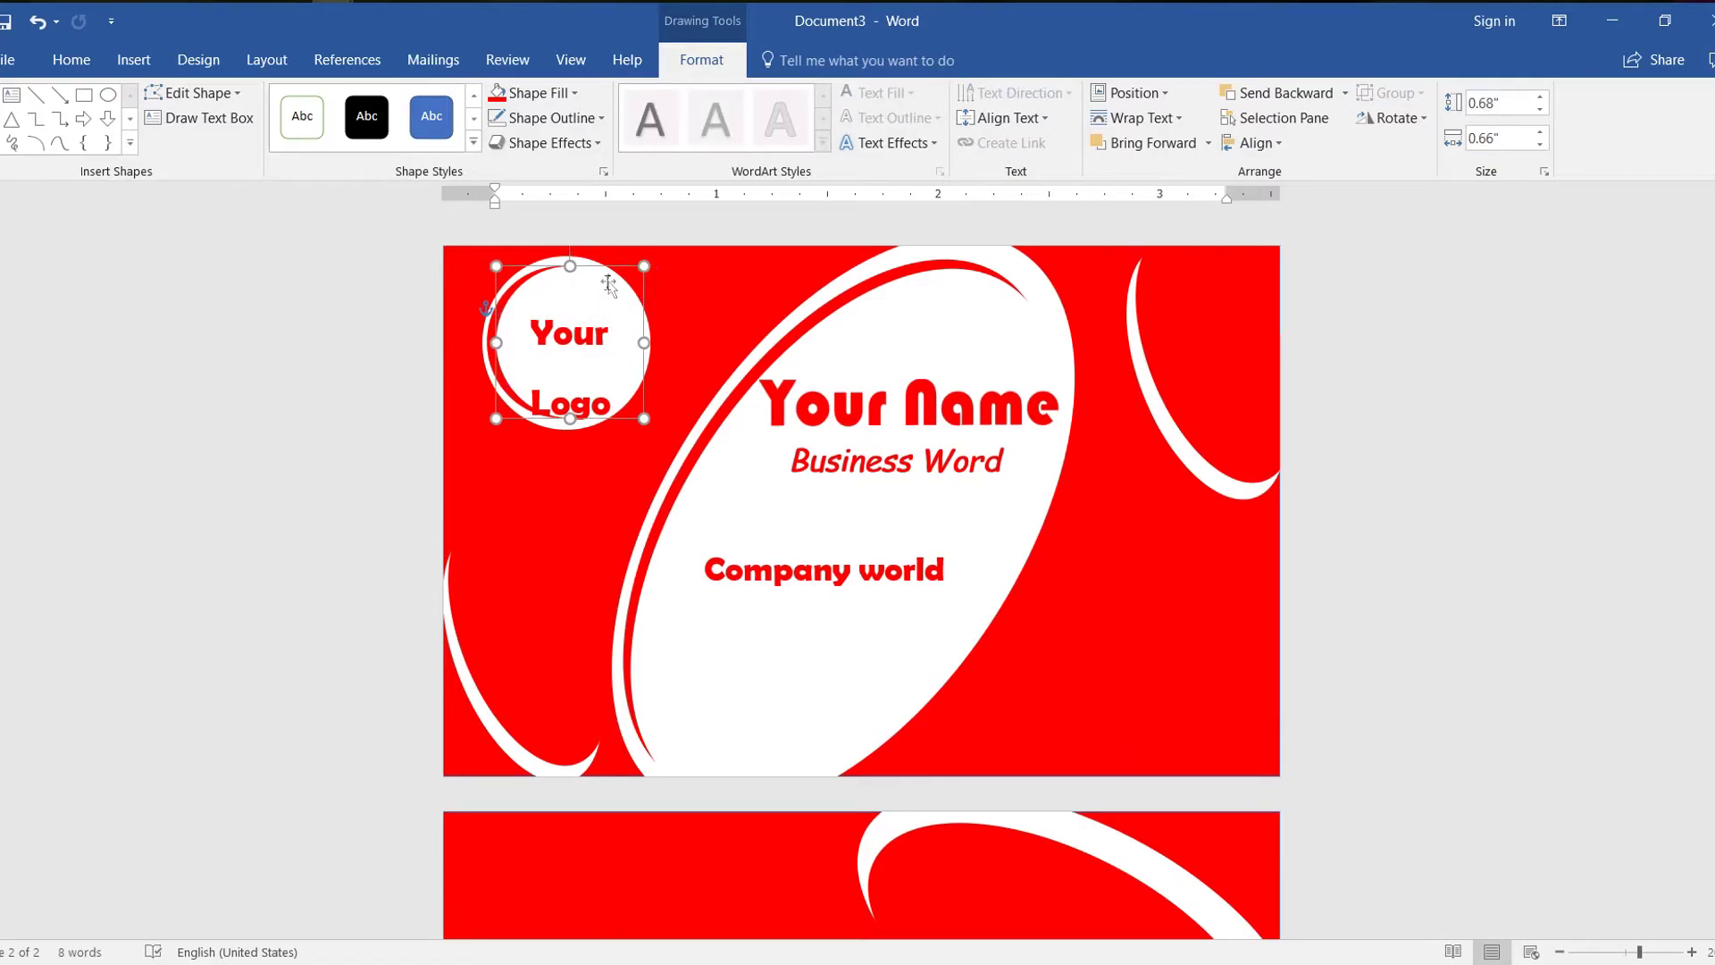
{"action": "scroll", "coordinate": [613, 284], "scroll_direction": "down", "scroll_amount": 3}
{"action": "left_click", "coordinate": [134, 60]}
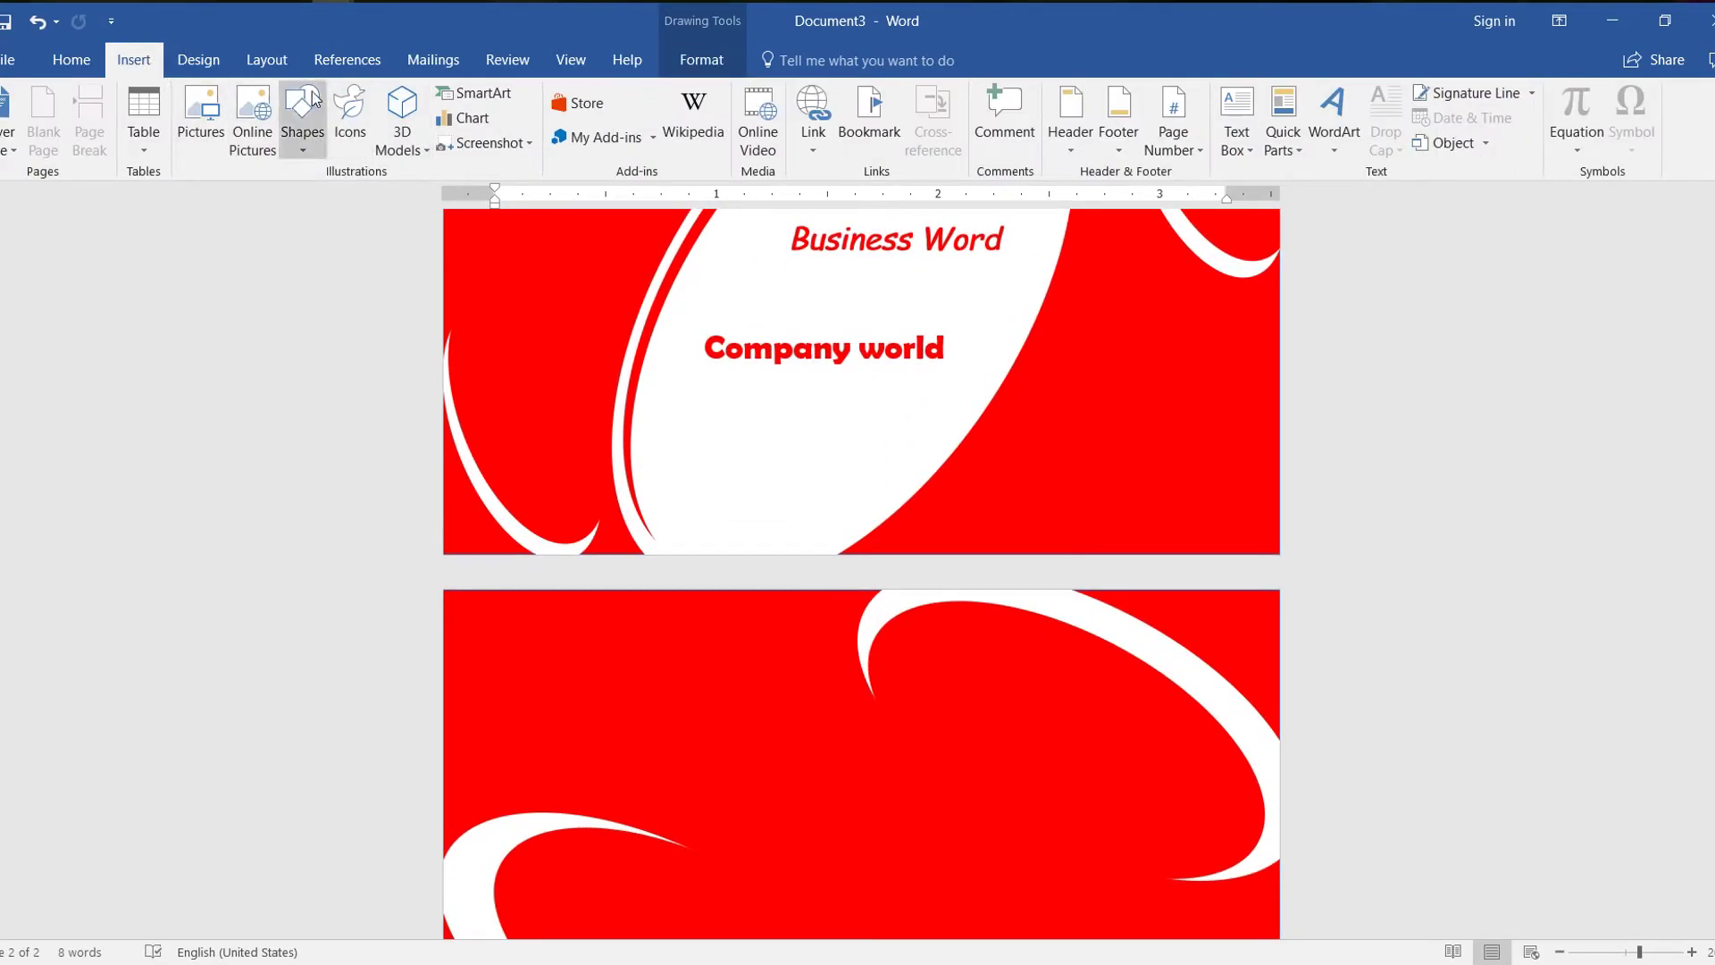
{"action": "left_click", "coordinate": [302, 120]}
{"action": "left_click", "coordinate": [364, 222]}
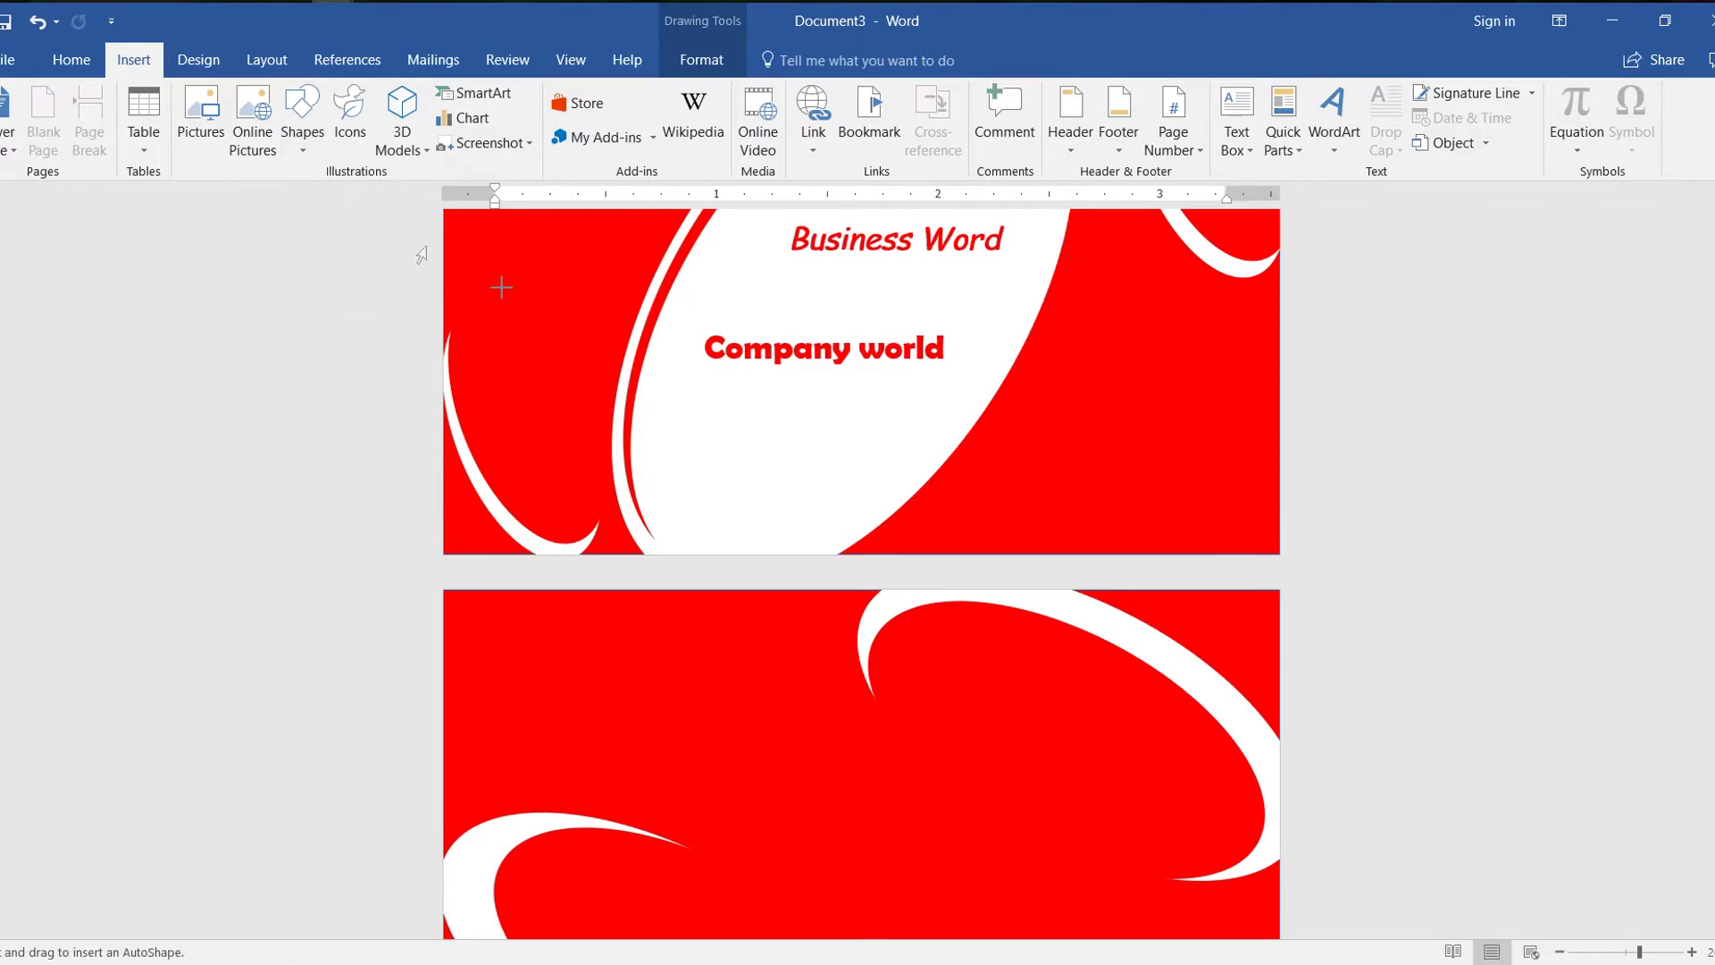
{"action": "scroll", "coordinate": [523, 539], "scroll_direction": "down", "scroll_amount": 3}
{"action": "left_click_drag", "start_coordinate": [503, 393], "coordinate": [657, 550]}
{"action": "left_click_drag", "start_coordinate": [576, 493], "coordinate": [564, 485]}
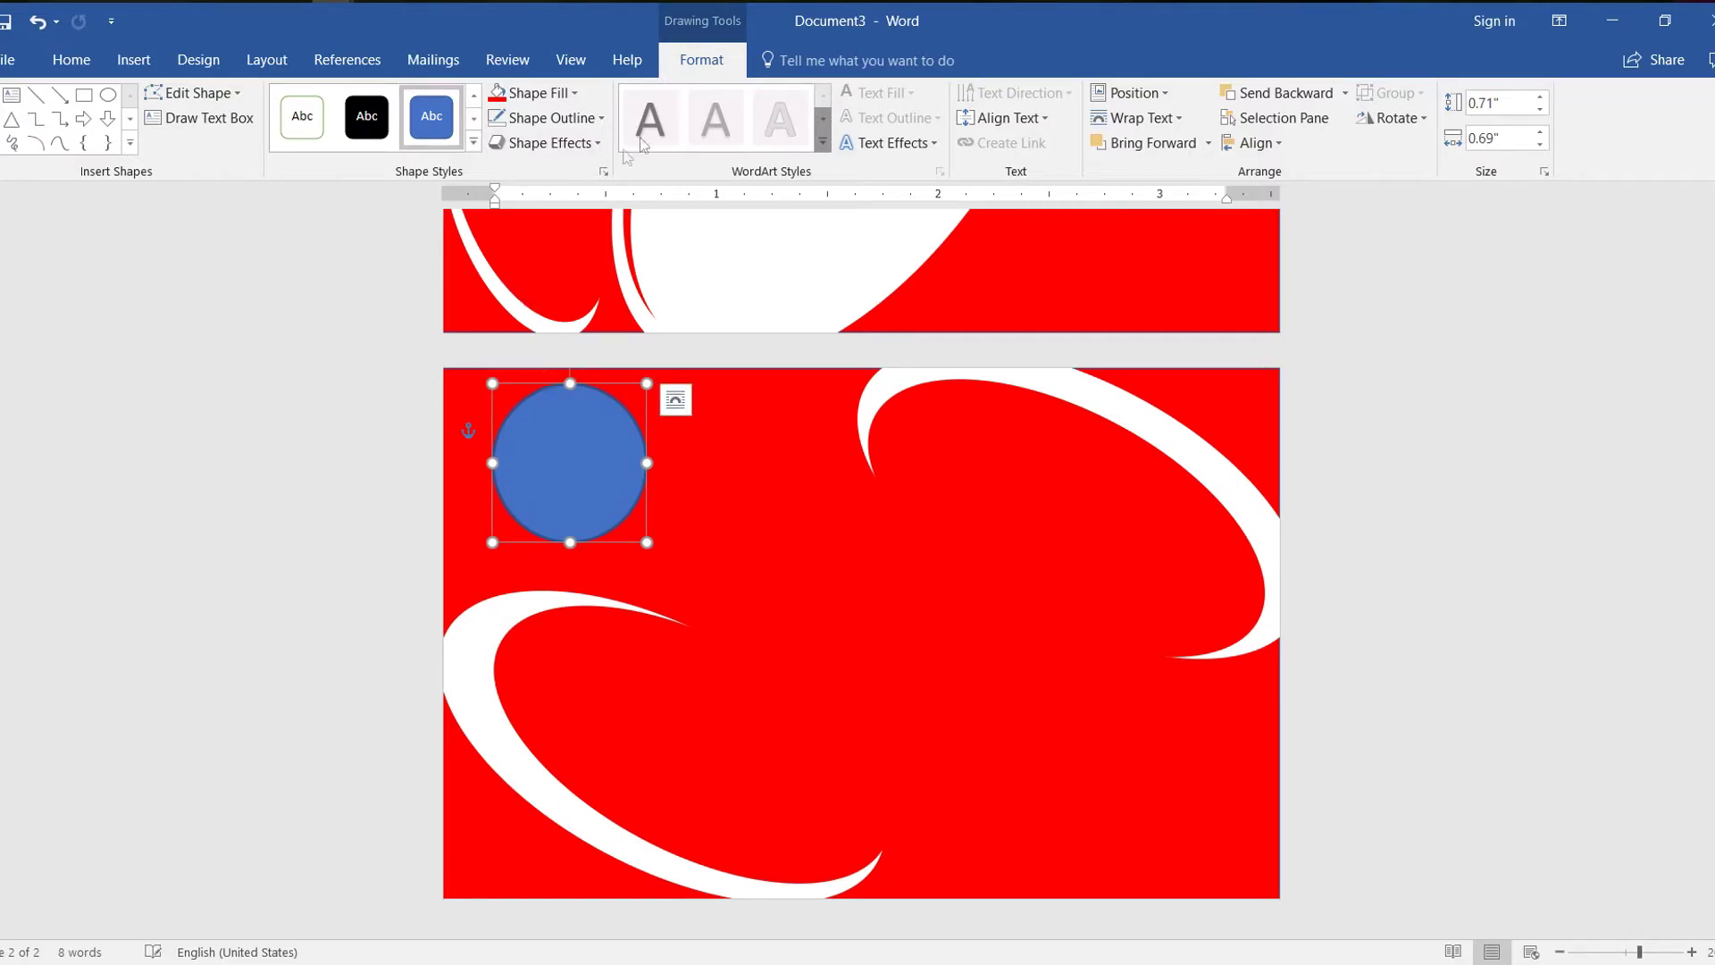
Give the second card's logo circle a white fill and a red outline
{"action": "left_click", "coordinate": [507, 59]}
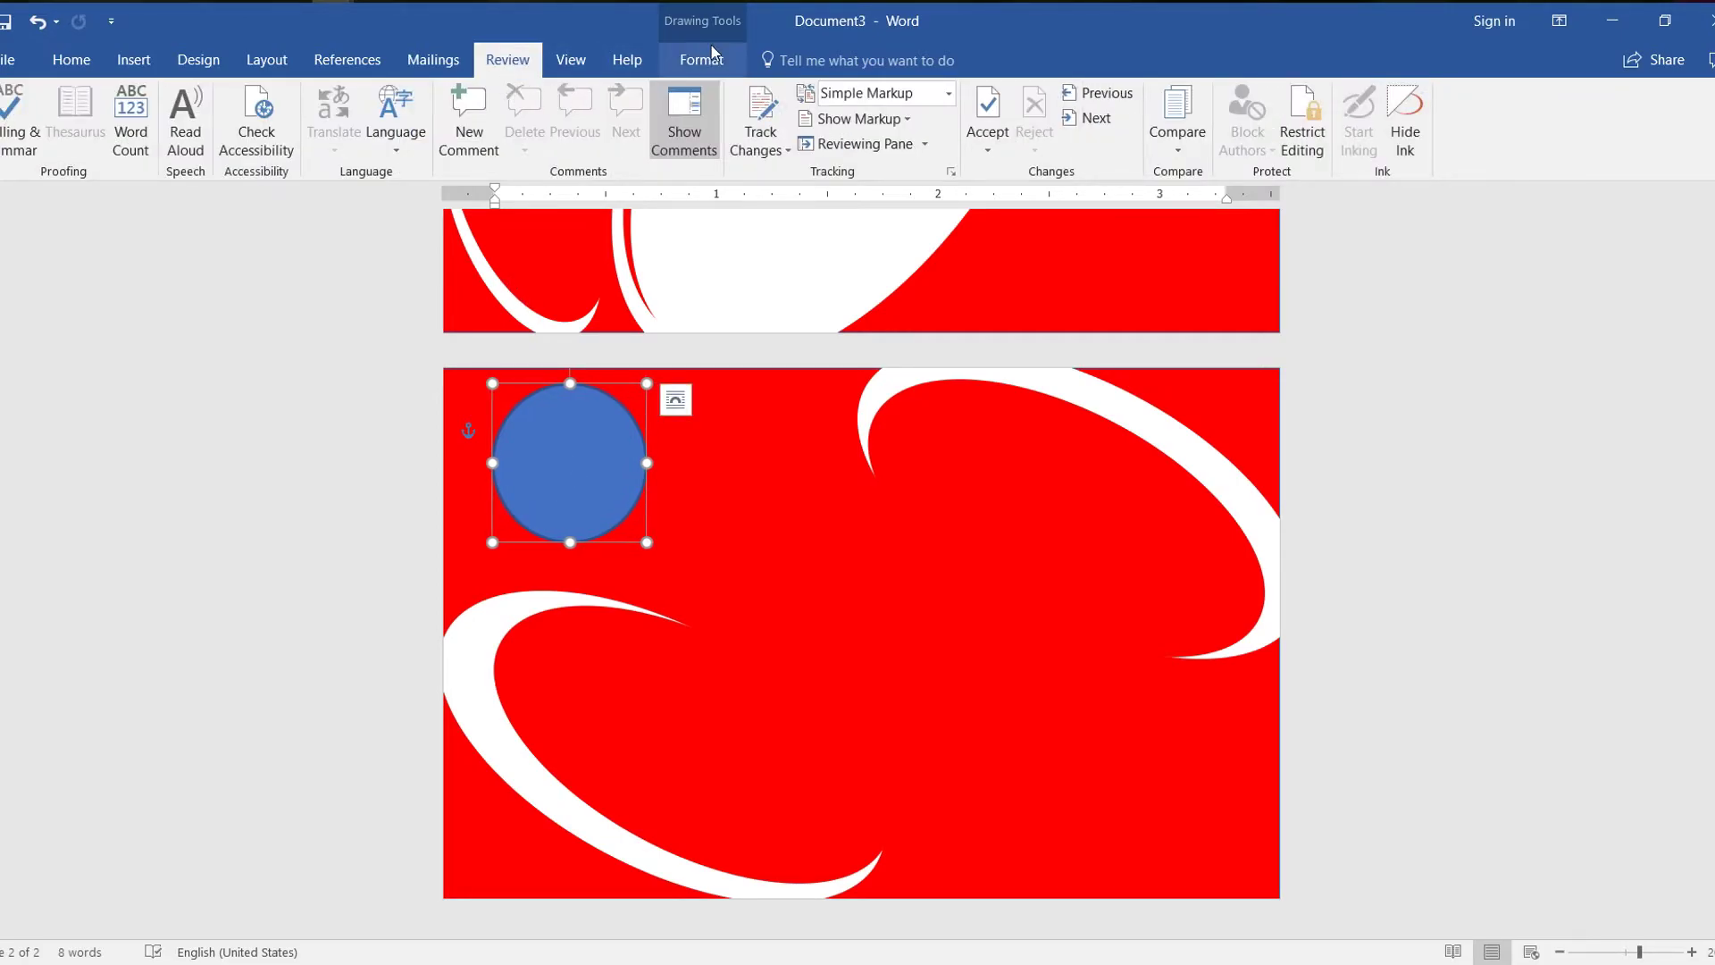
{"action": "left_click", "coordinate": [712, 54]}
{"action": "left_click", "coordinate": [536, 93]}
{"action": "left_click", "coordinate": [498, 147]}
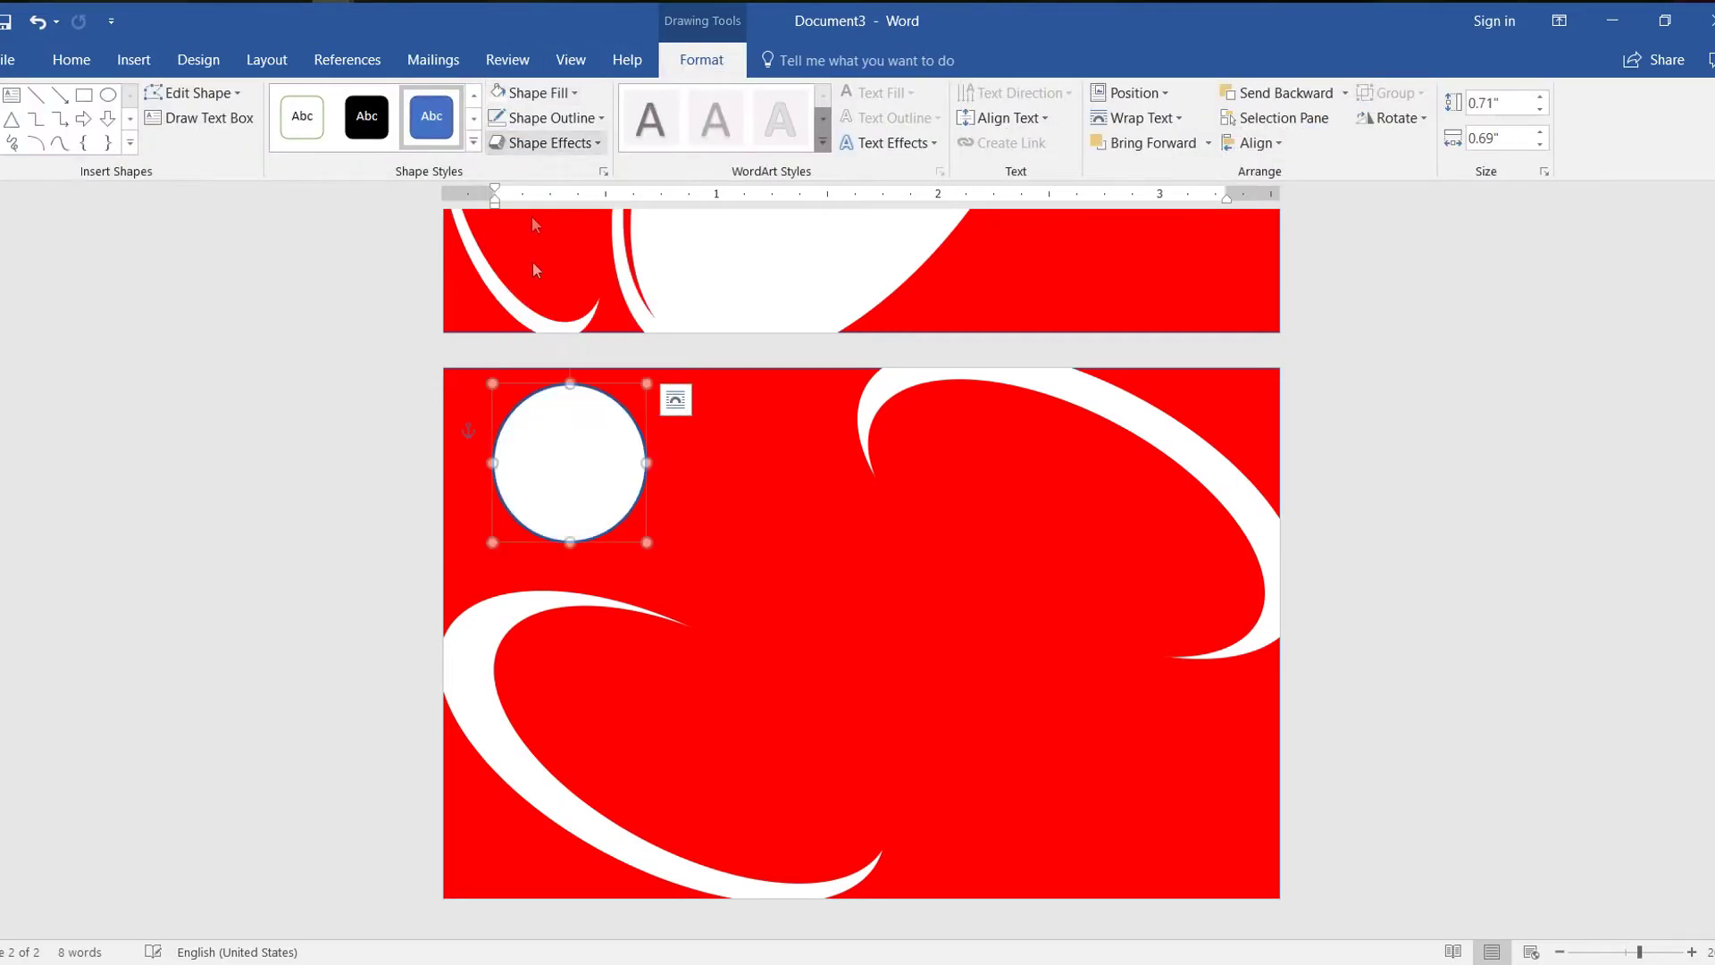
{"action": "left_click", "coordinate": [561, 119]}
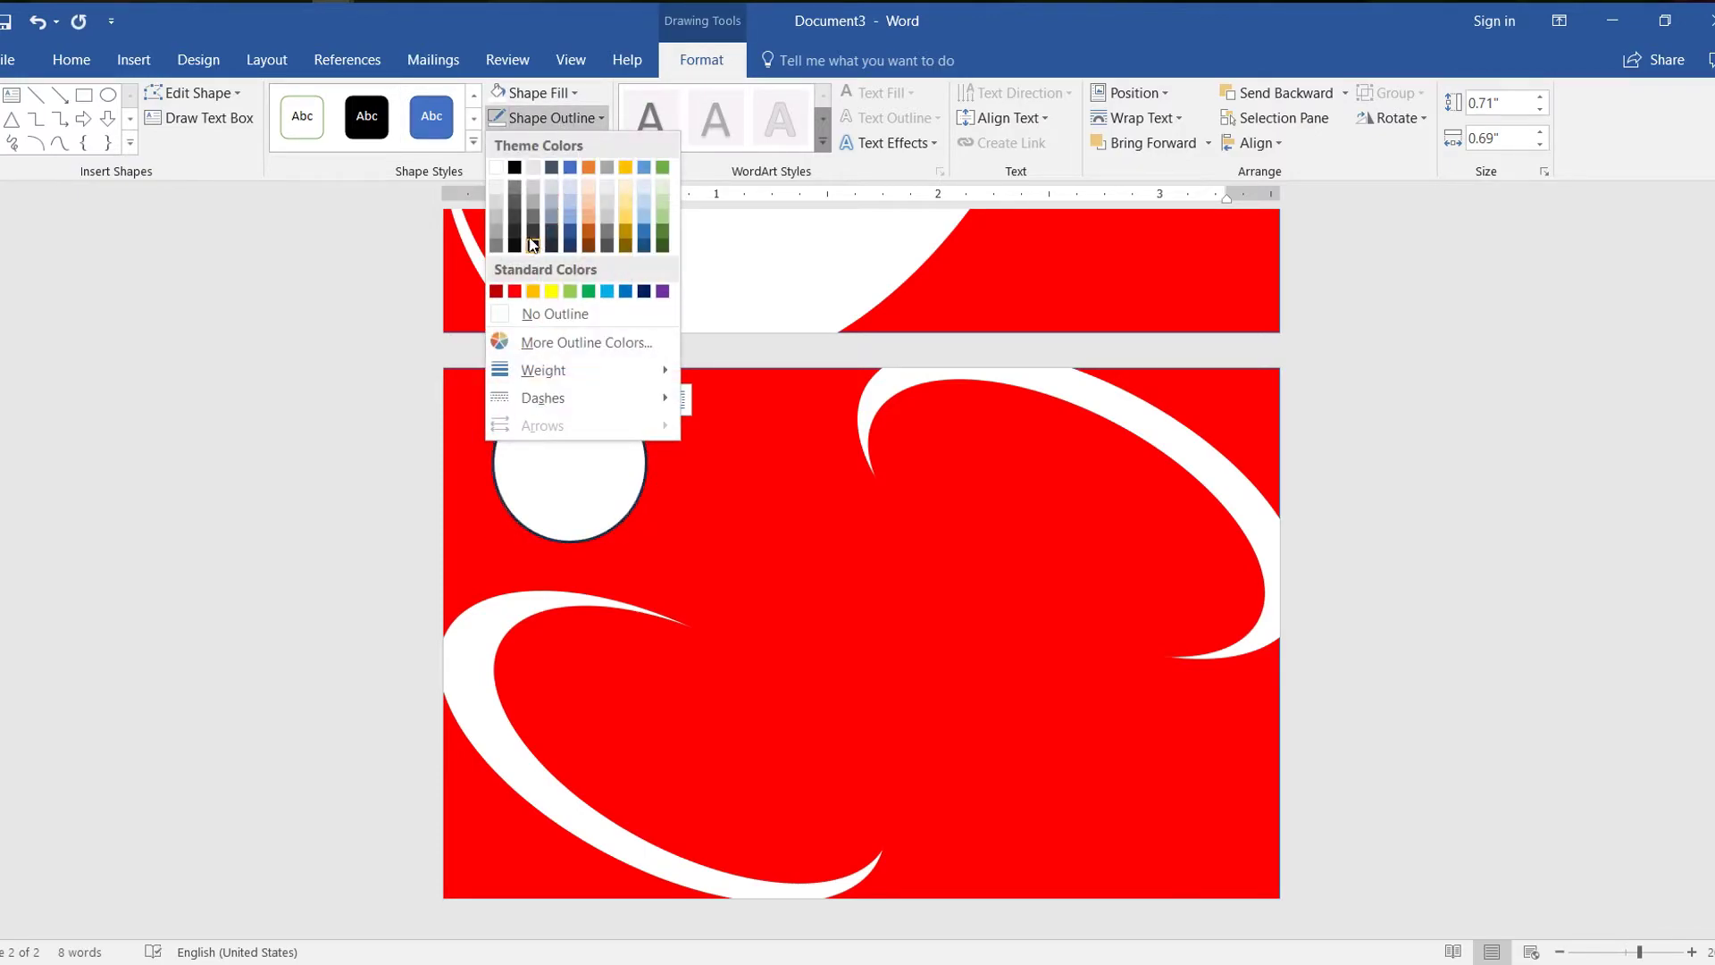
{"action": "left_click", "coordinate": [520, 290]}
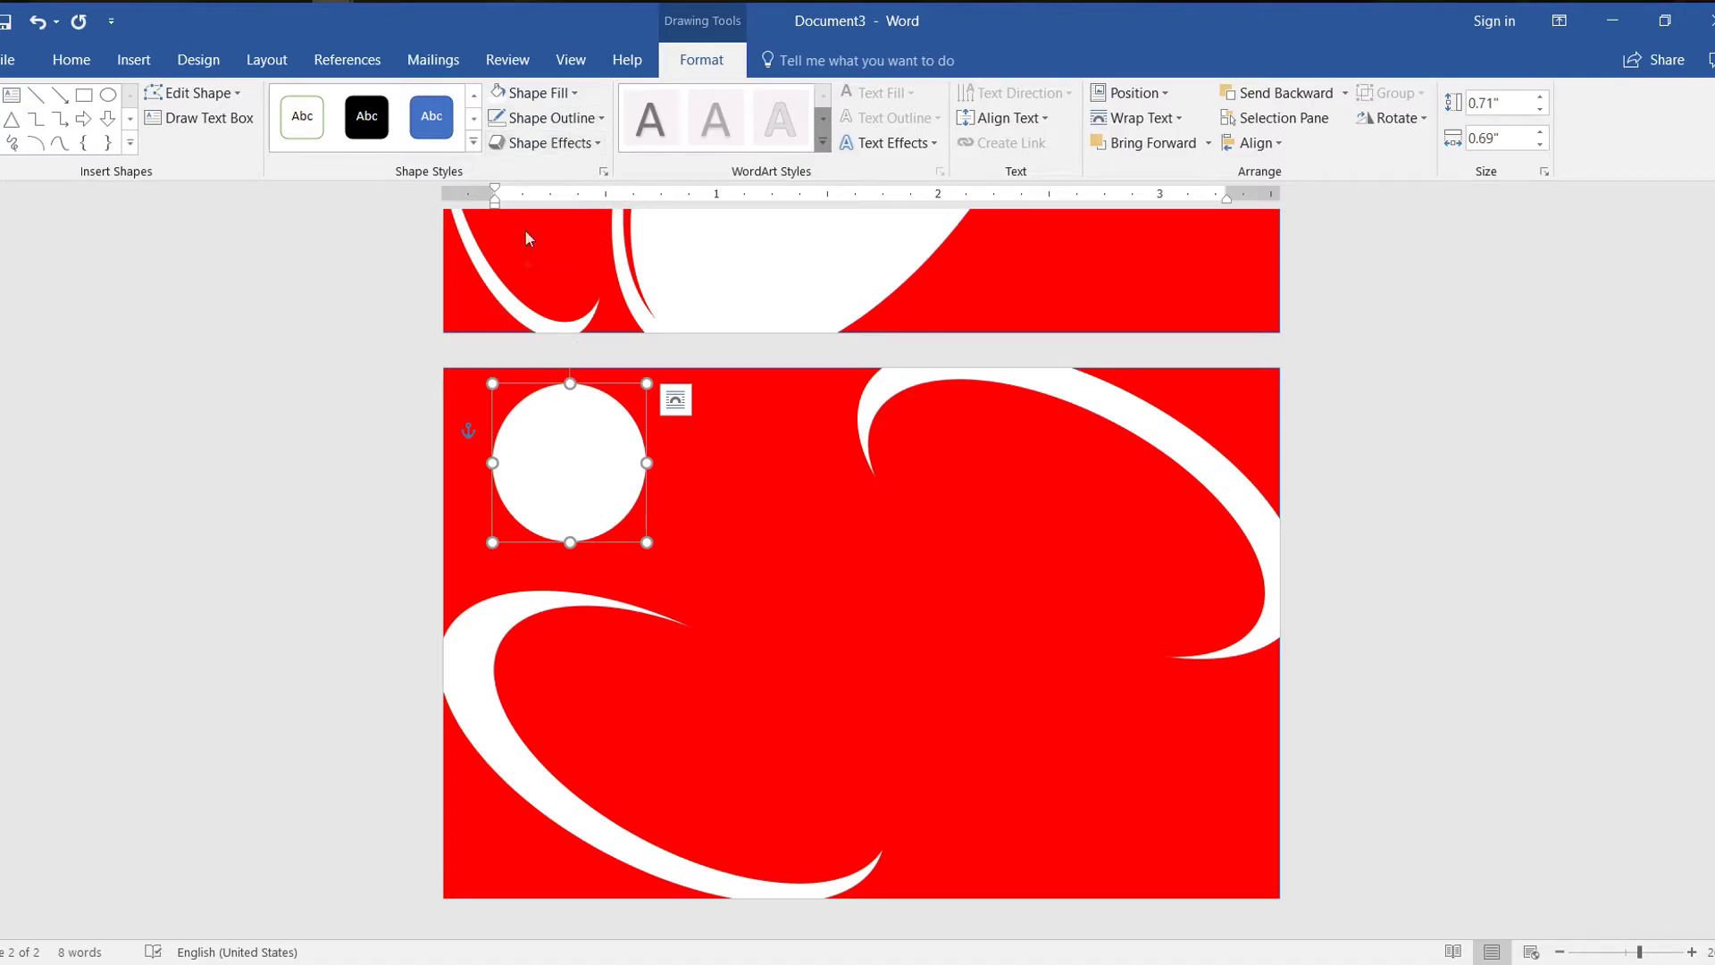
Duplicate the second card's logo circle, fill the copy red, shrink it to about 0.61" by 0.59" and place it inside the white circle
{"action": "key", "text": "ctrl+d"}
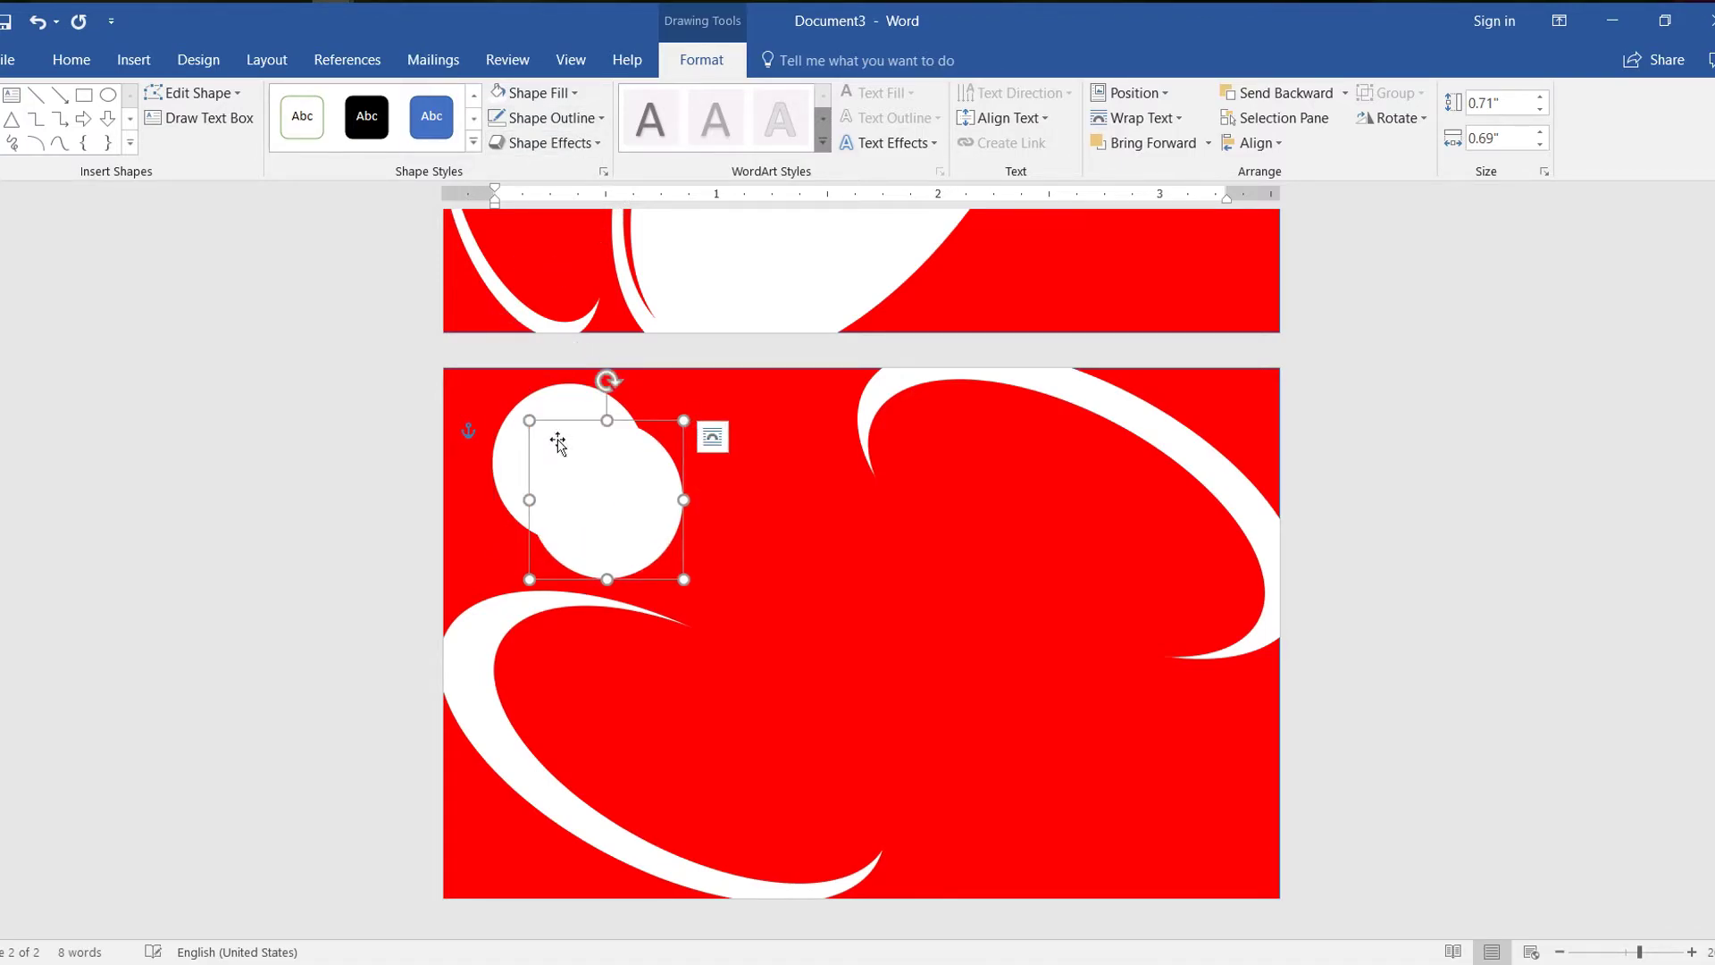
{"action": "left_click", "coordinate": [534, 93]}
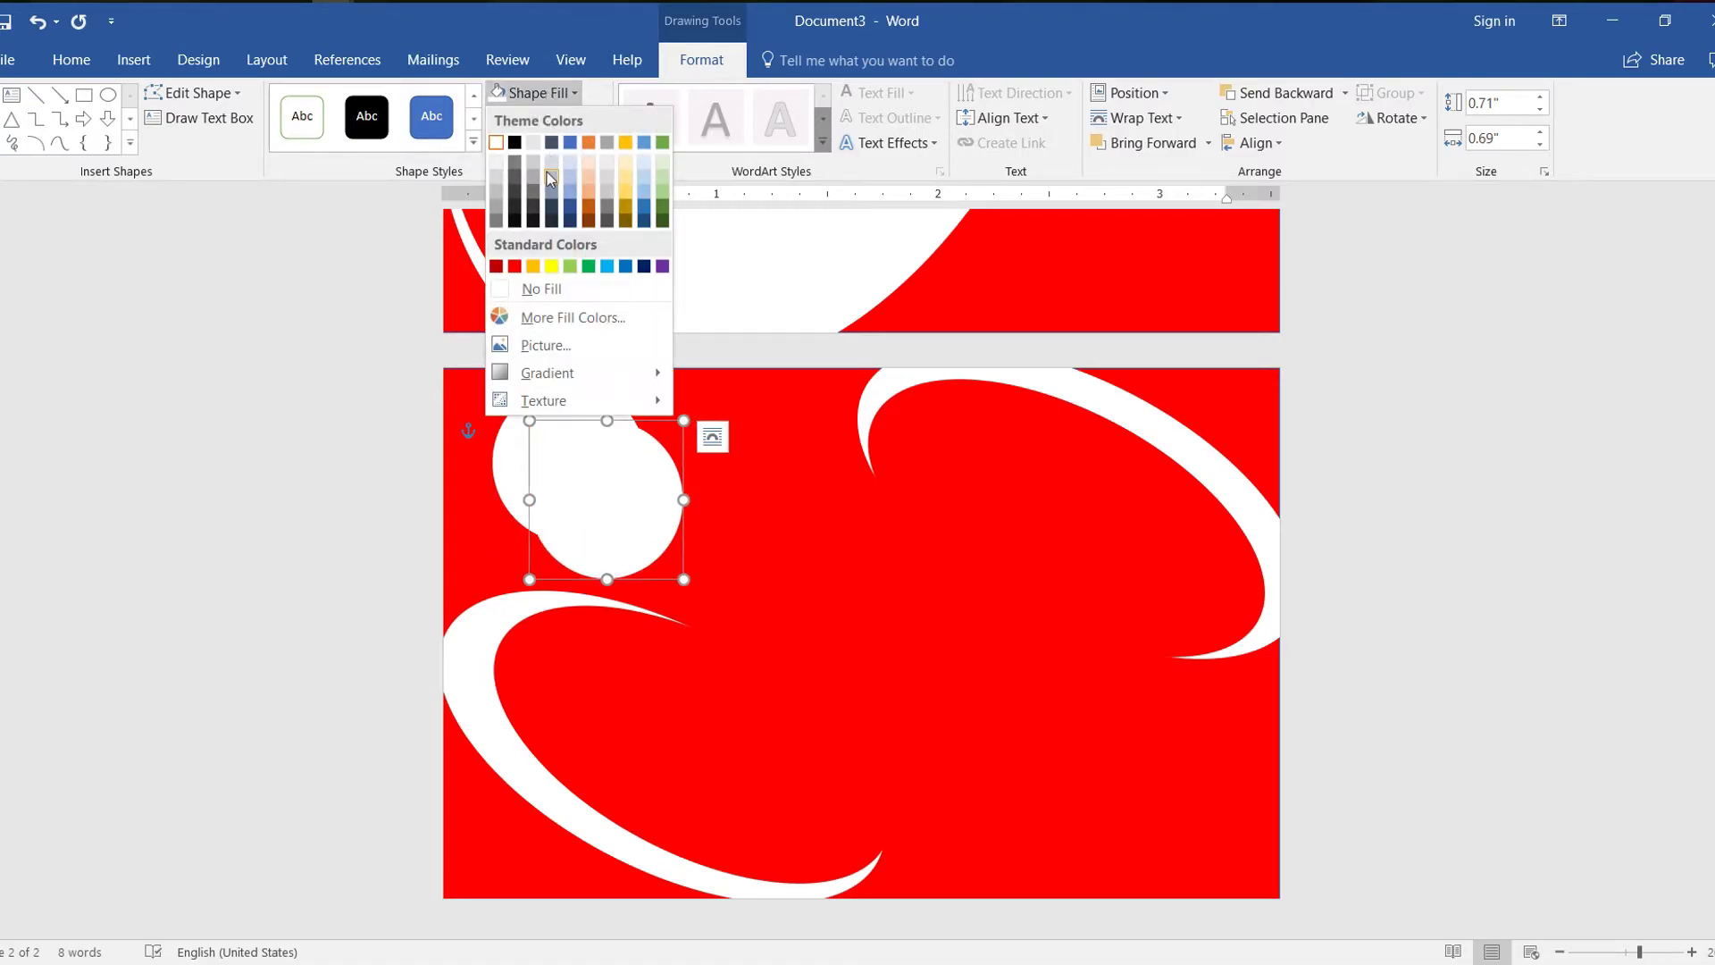
{"action": "left_click", "coordinate": [515, 268]}
{"action": "left_click", "coordinate": [590, 463]}
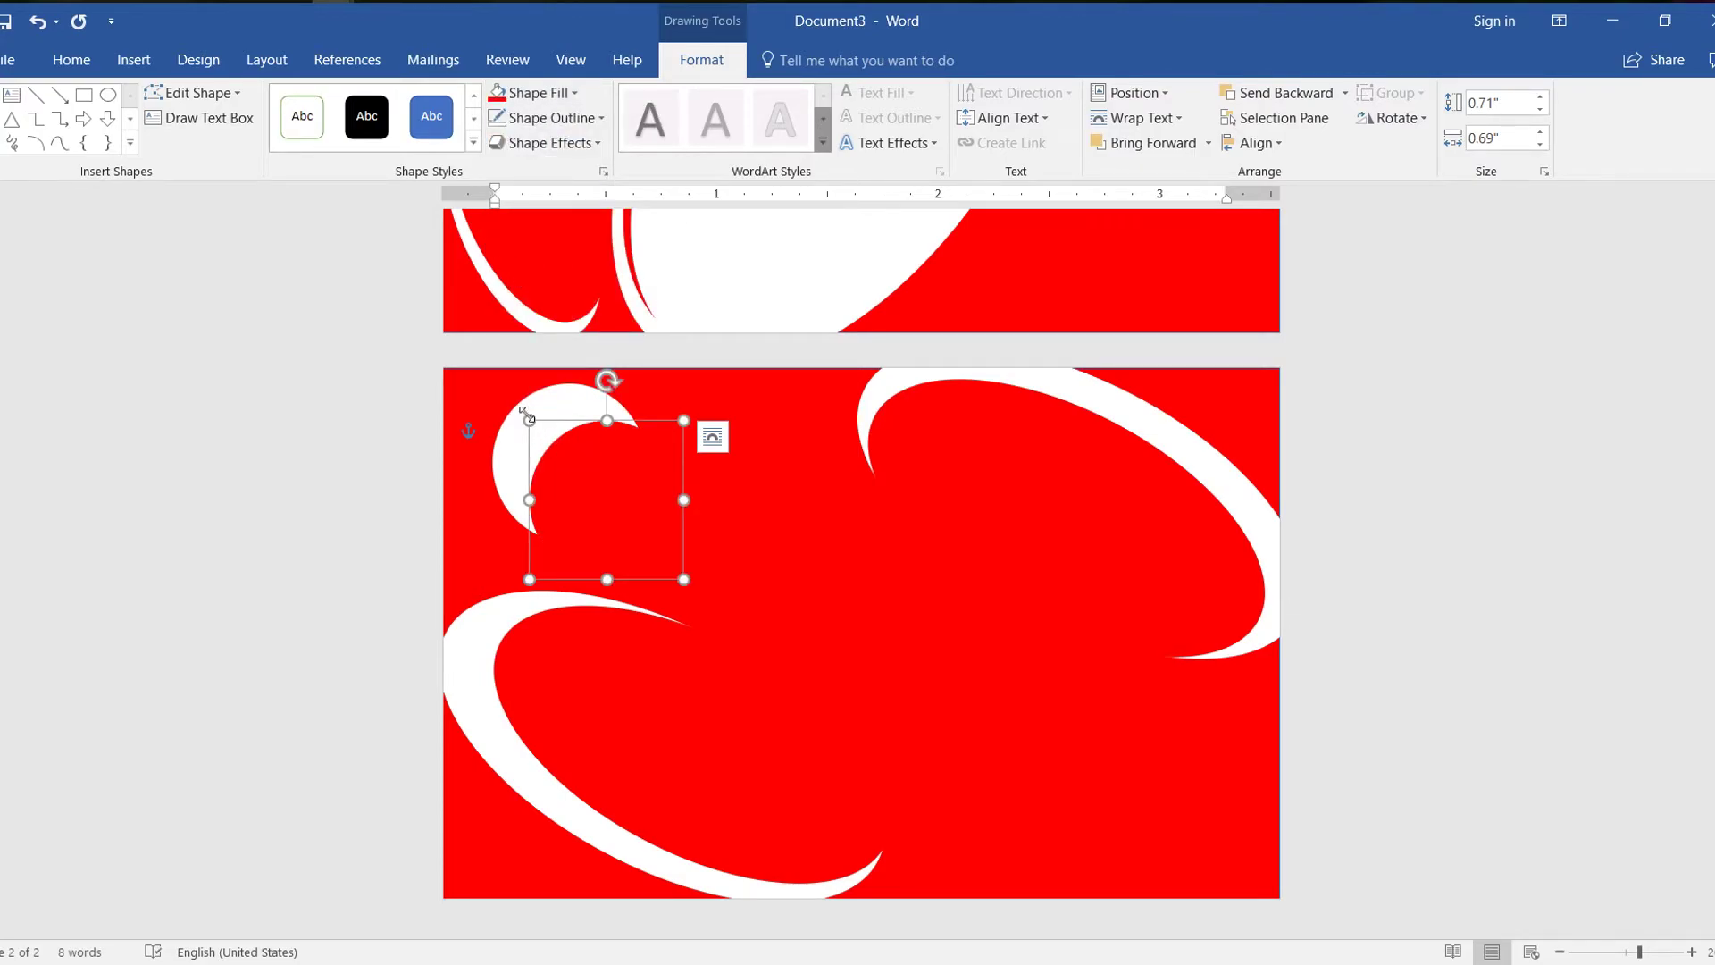
{"action": "mouse_move", "coordinate": [527, 416]}
{"action": "left_mouse_down"}
{"action": "mouse_move", "coordinate": [568, 456]}
{"action": "mouse_move", "coordinate": [555, 436]}
{"action": "left_mouse_up"}
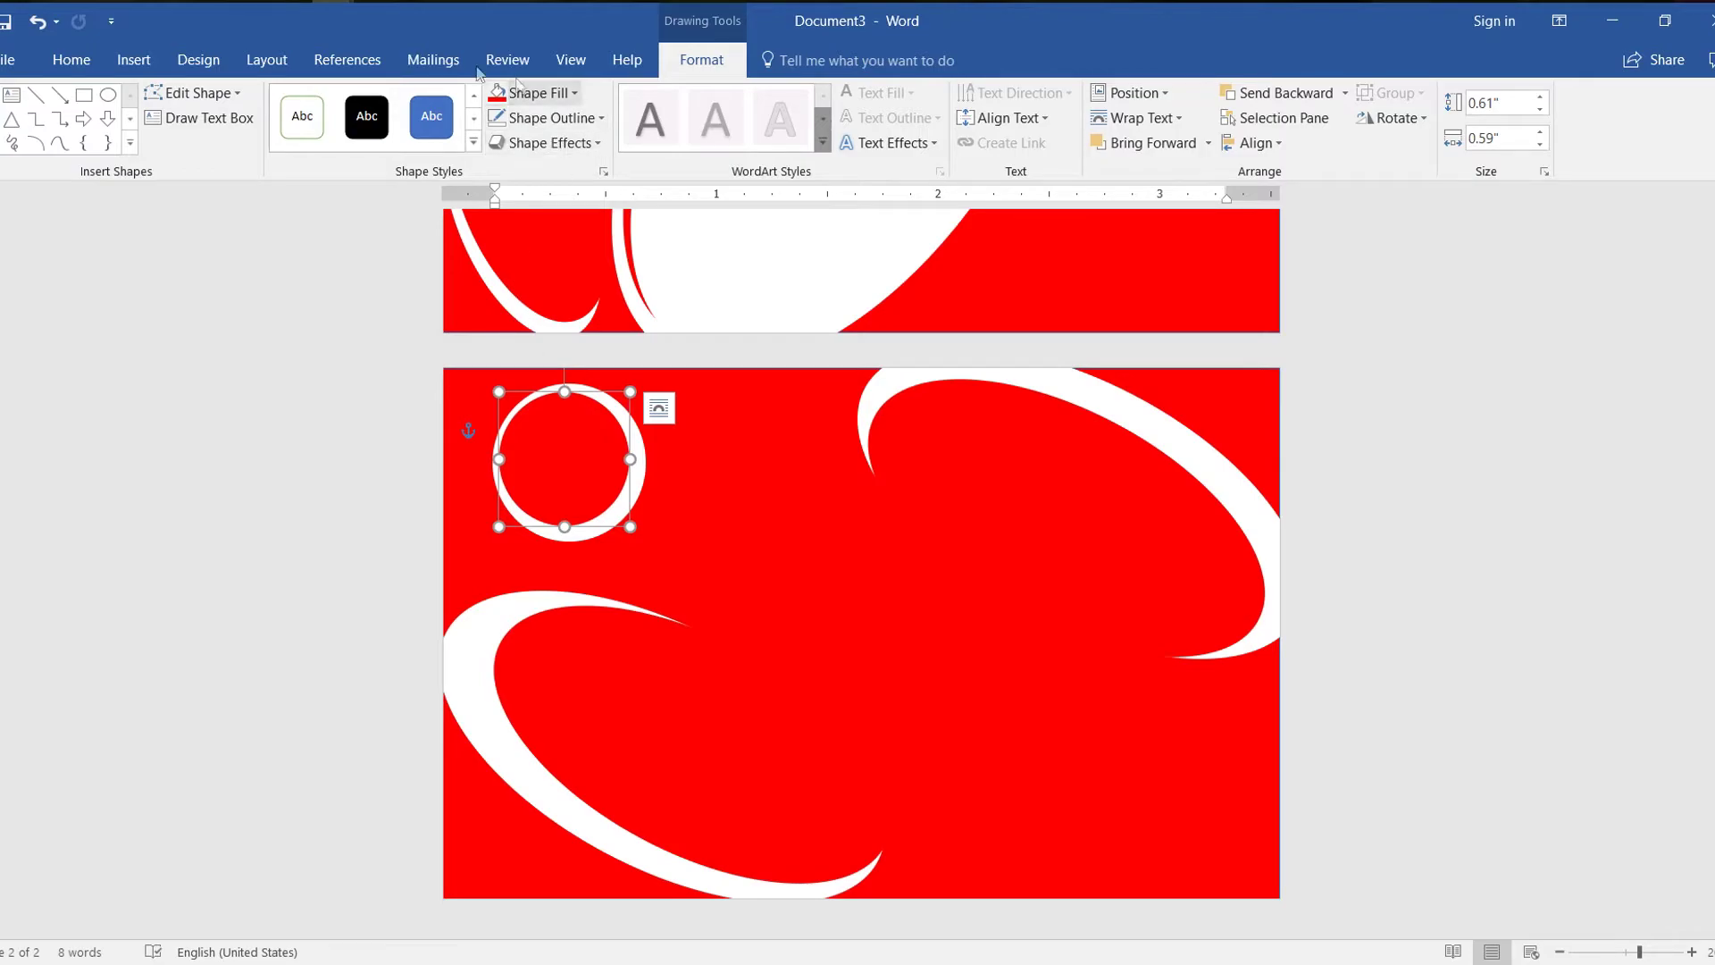
Duplicate the small red circle, fill the copy white and offset it inside the logo circle to leave a thin red crescent
{"action": "key", "text": "ctrl+z"}
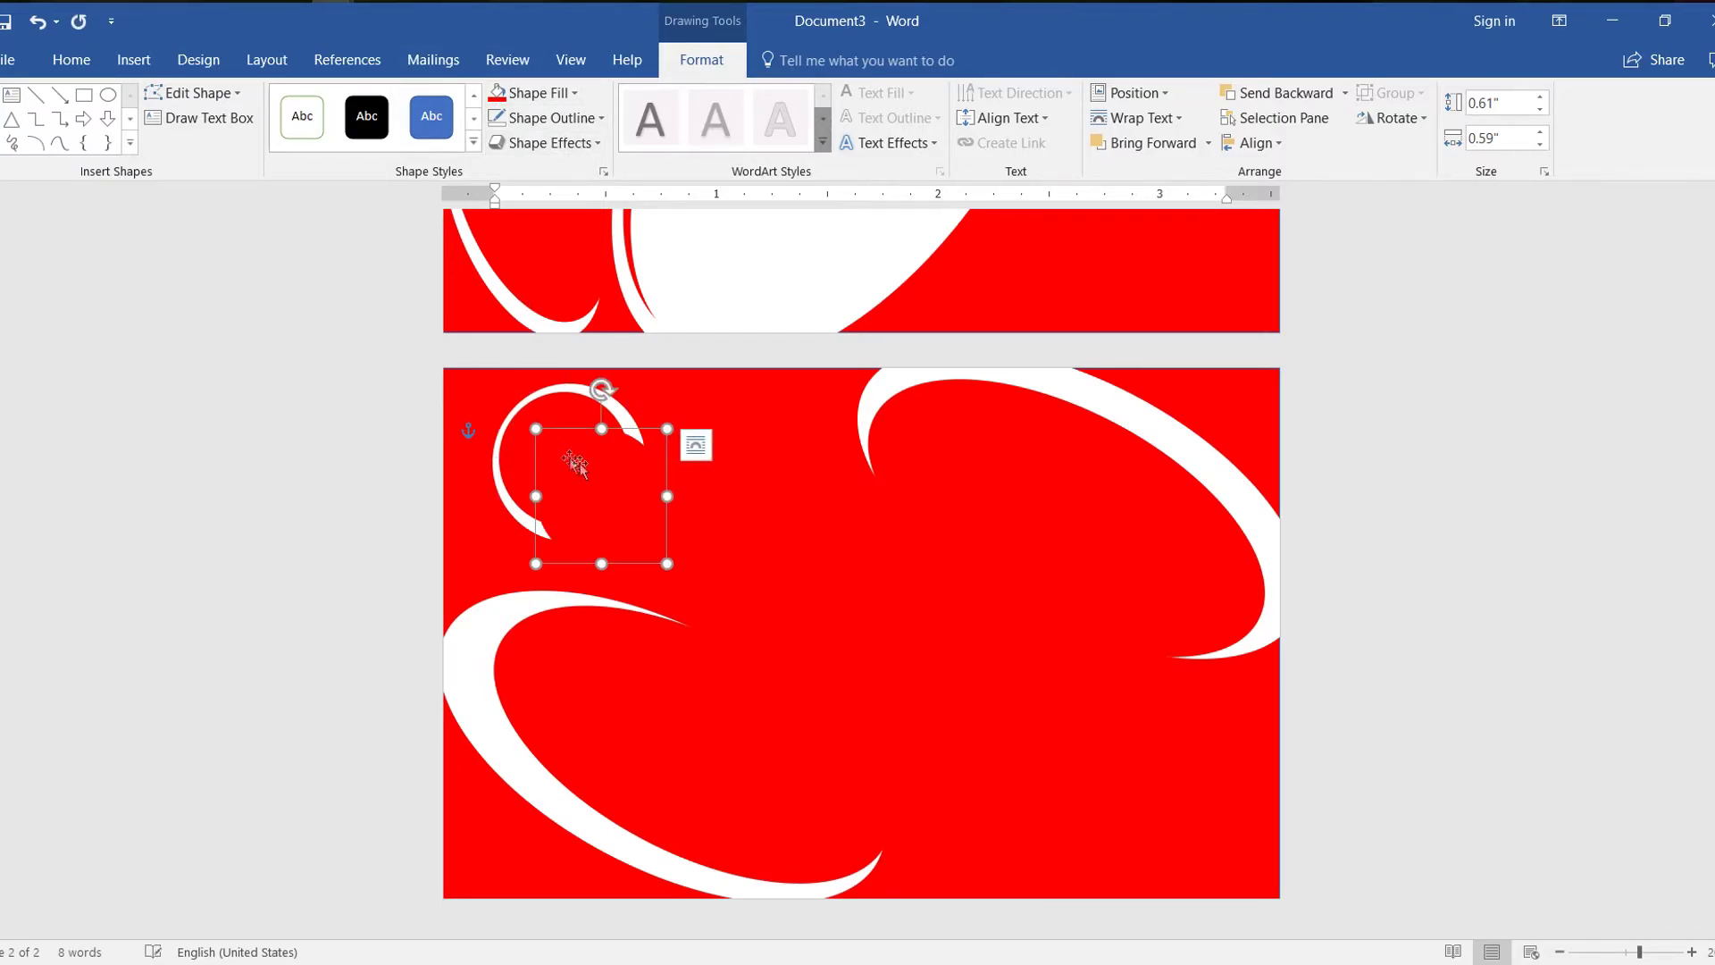
{"action": "left_click", "coordinate": [534, 93]}
{"action": "left_click", "coordinate": [497, 142]}
{"action": "left_click_drag", "start_coordinate": [610, 503], "coordinate": [583, 461]}
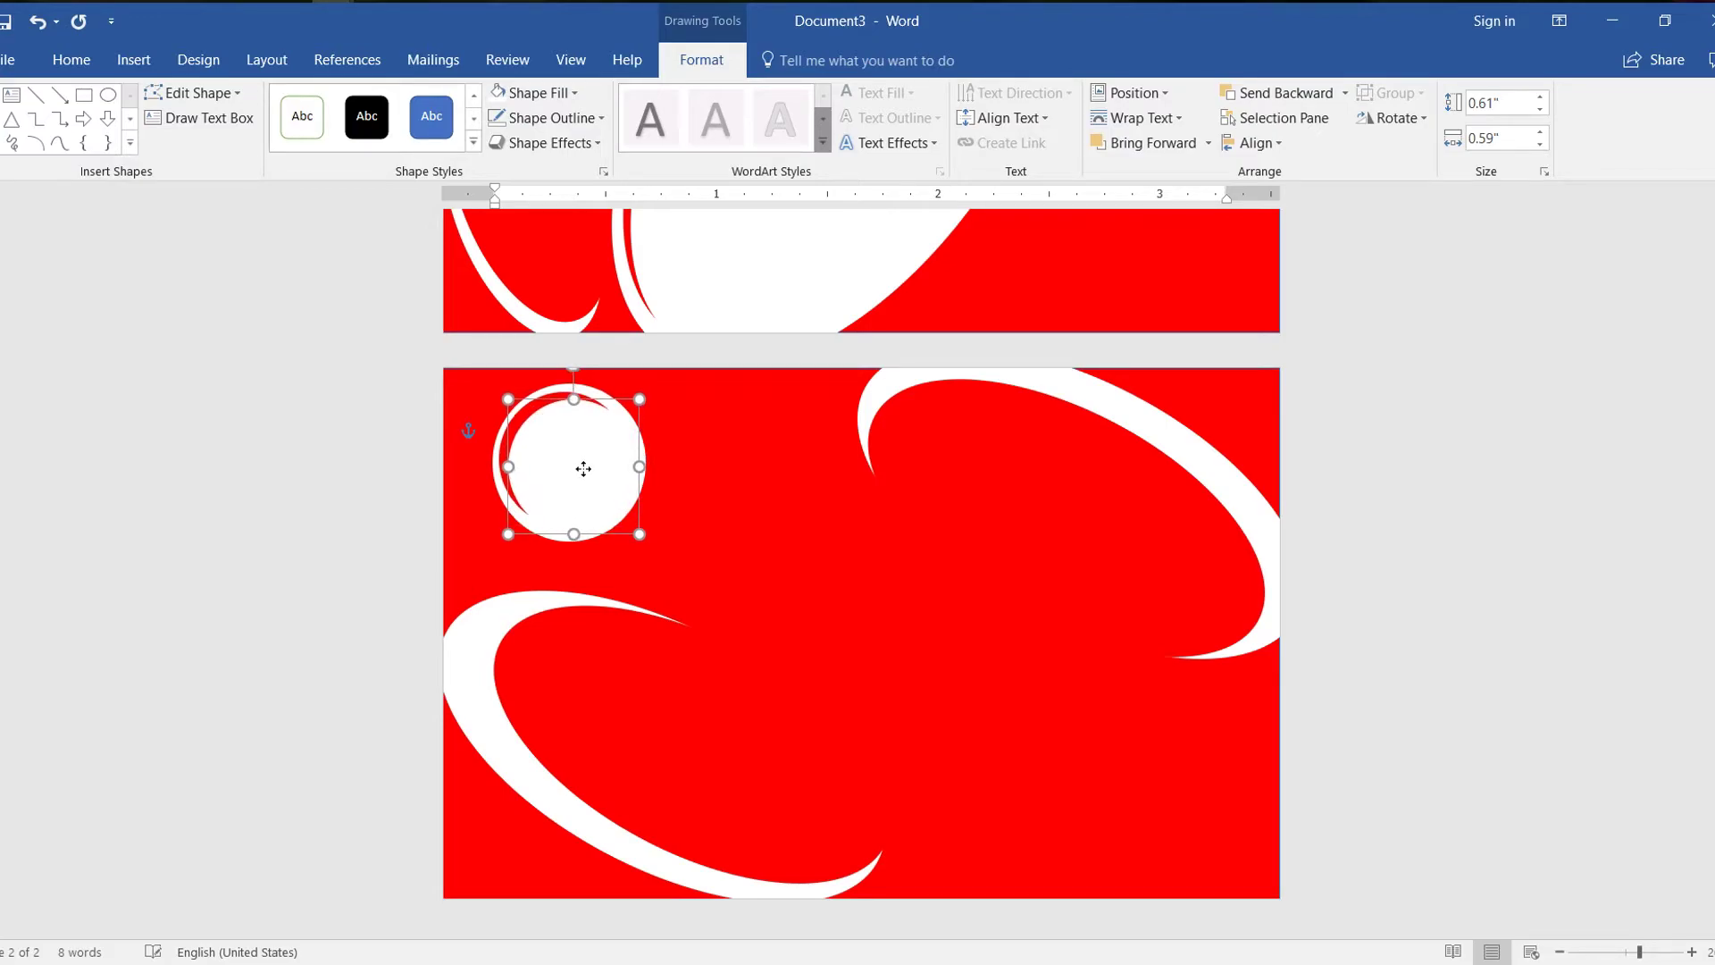
{"action": "left_click_drag", "start_coordinate": [583, 461], "coordinate": [580, 462]}
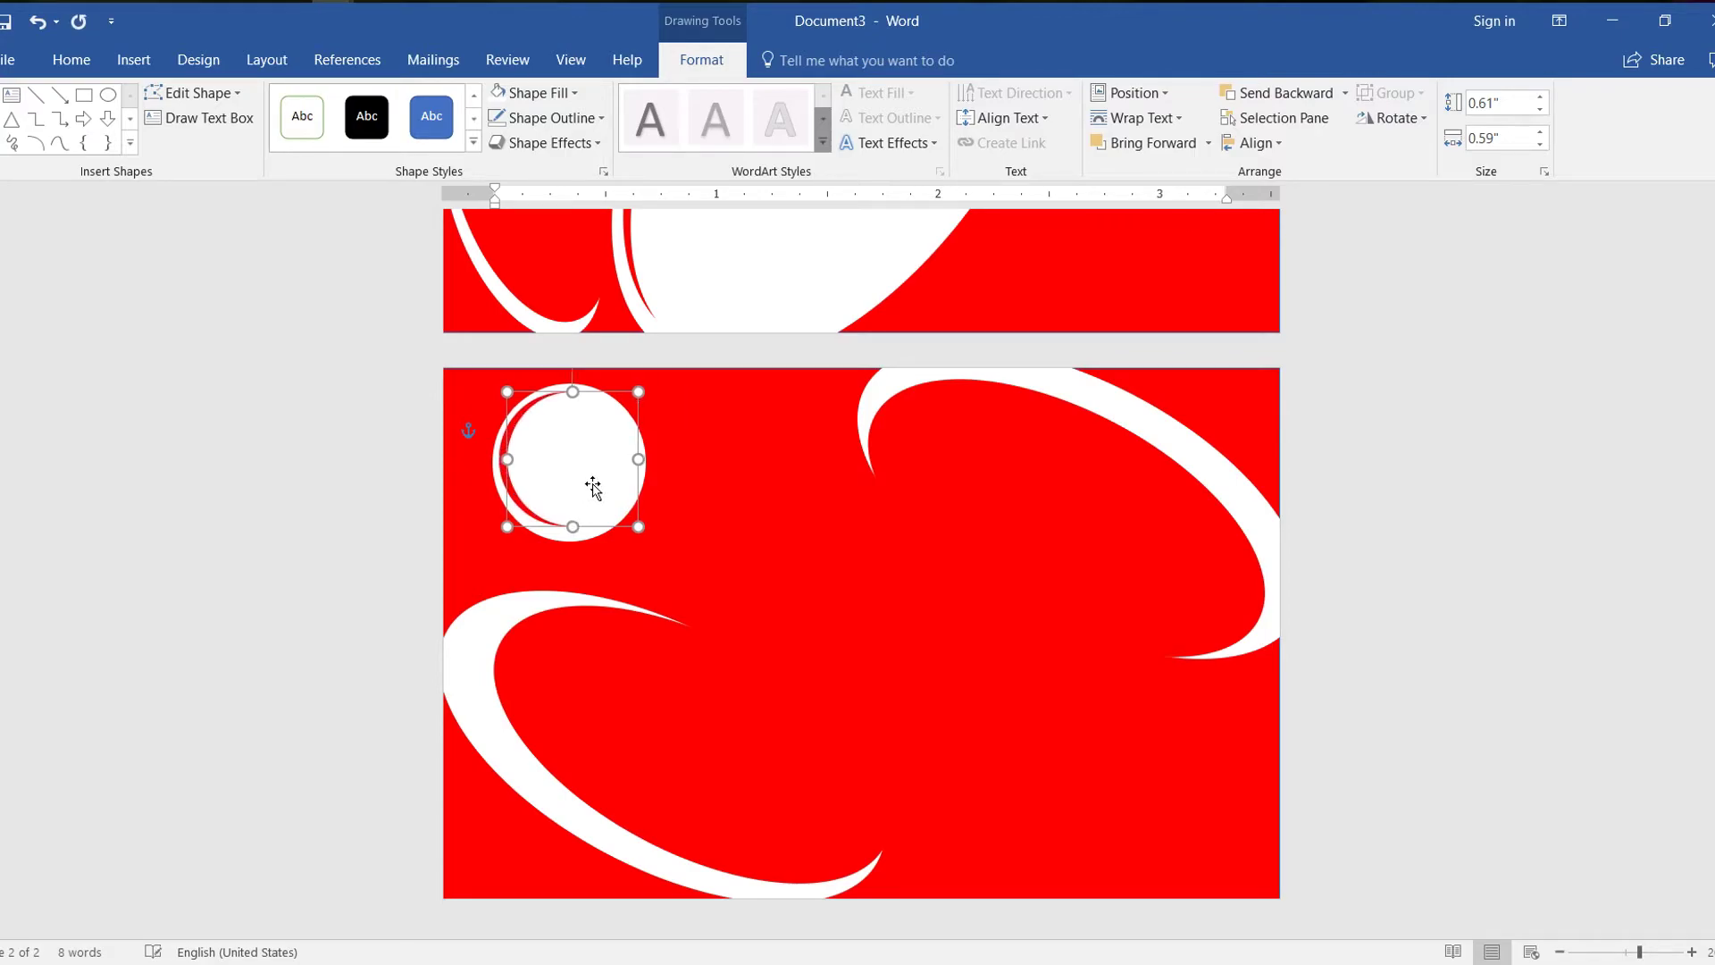
{"action": "left_click", "coordinate": [702, 495]}
Check the text layout on the second card in Name card me, and return to the first page of Document3
{"action": "scroll", "coordinate": [723, 495], "scroll_direction": "up", "scroll_amount": 3}
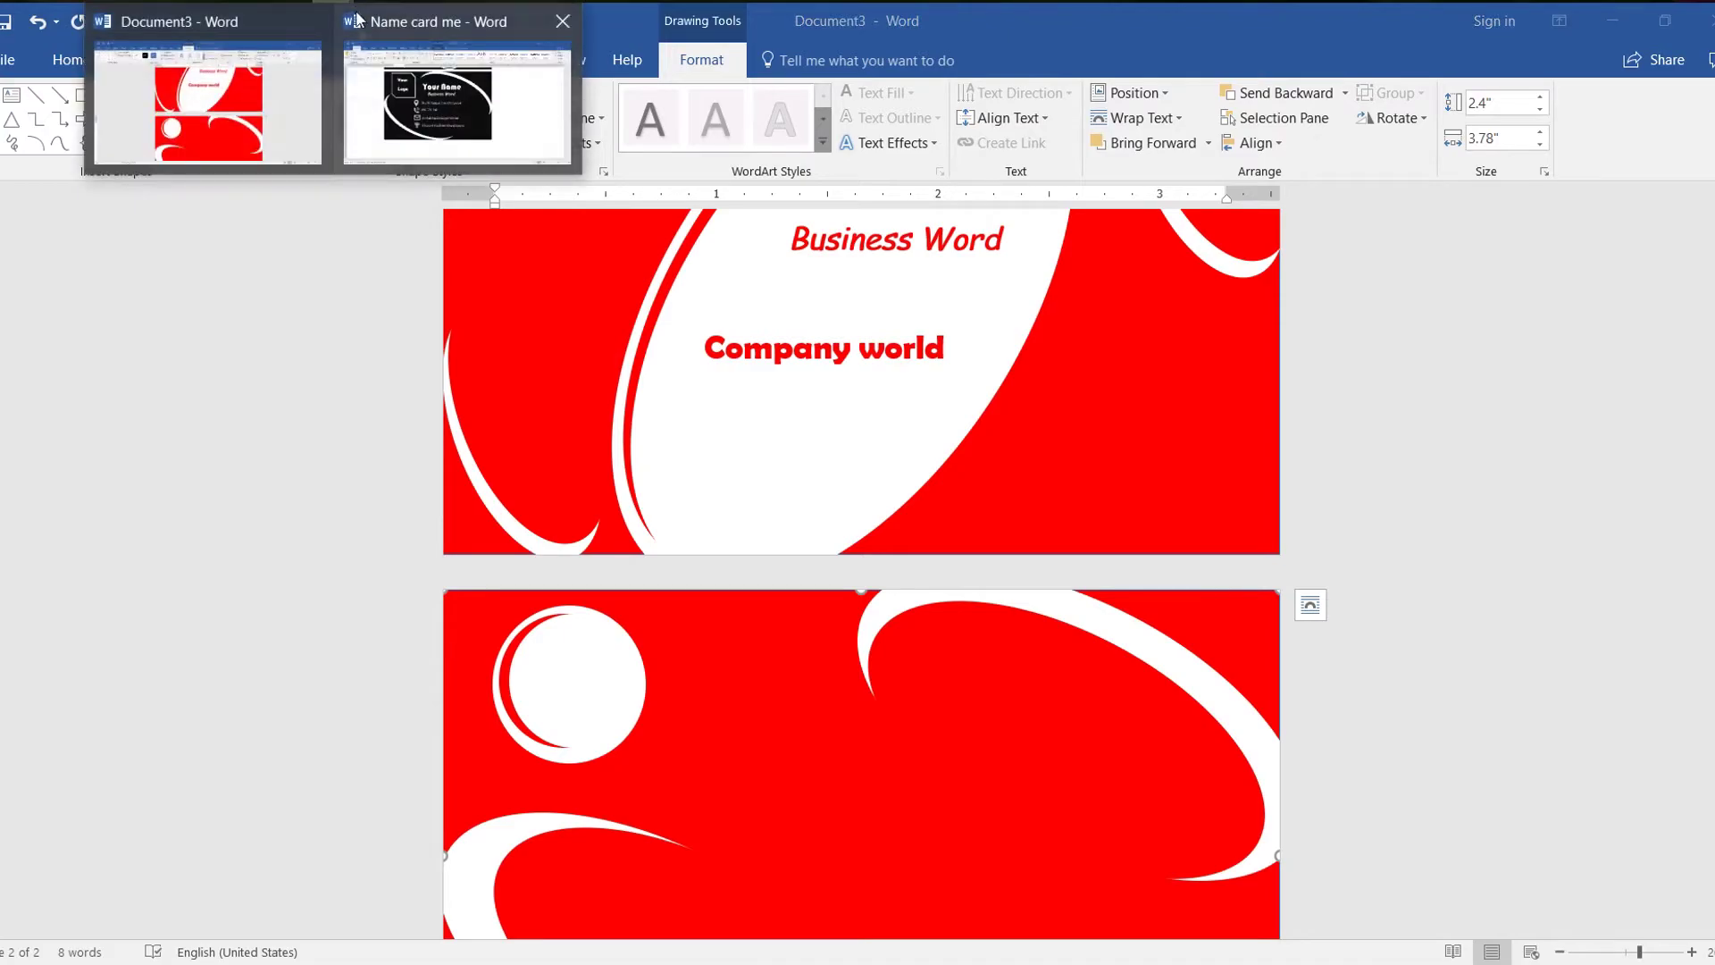
{"action": "left_click", "coordinate": [455, 98]}
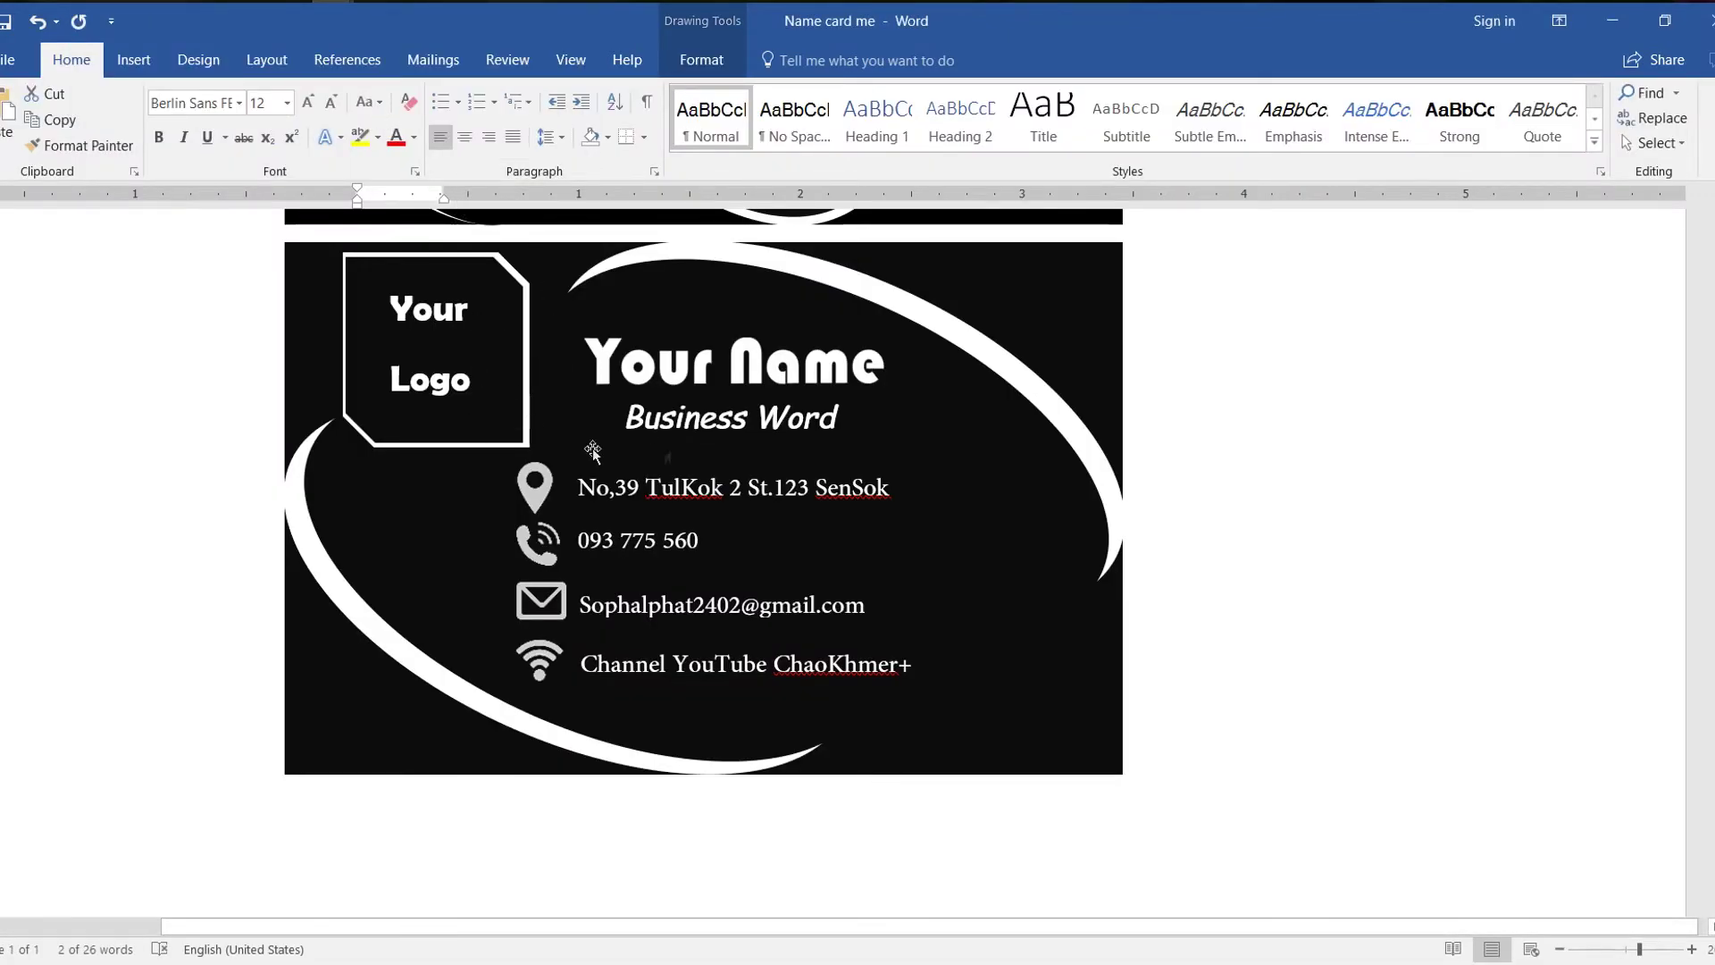
{"action": "scroll", "coordinate": [723, 406], "scroll_direction": "up", "scroll_amount": 2}
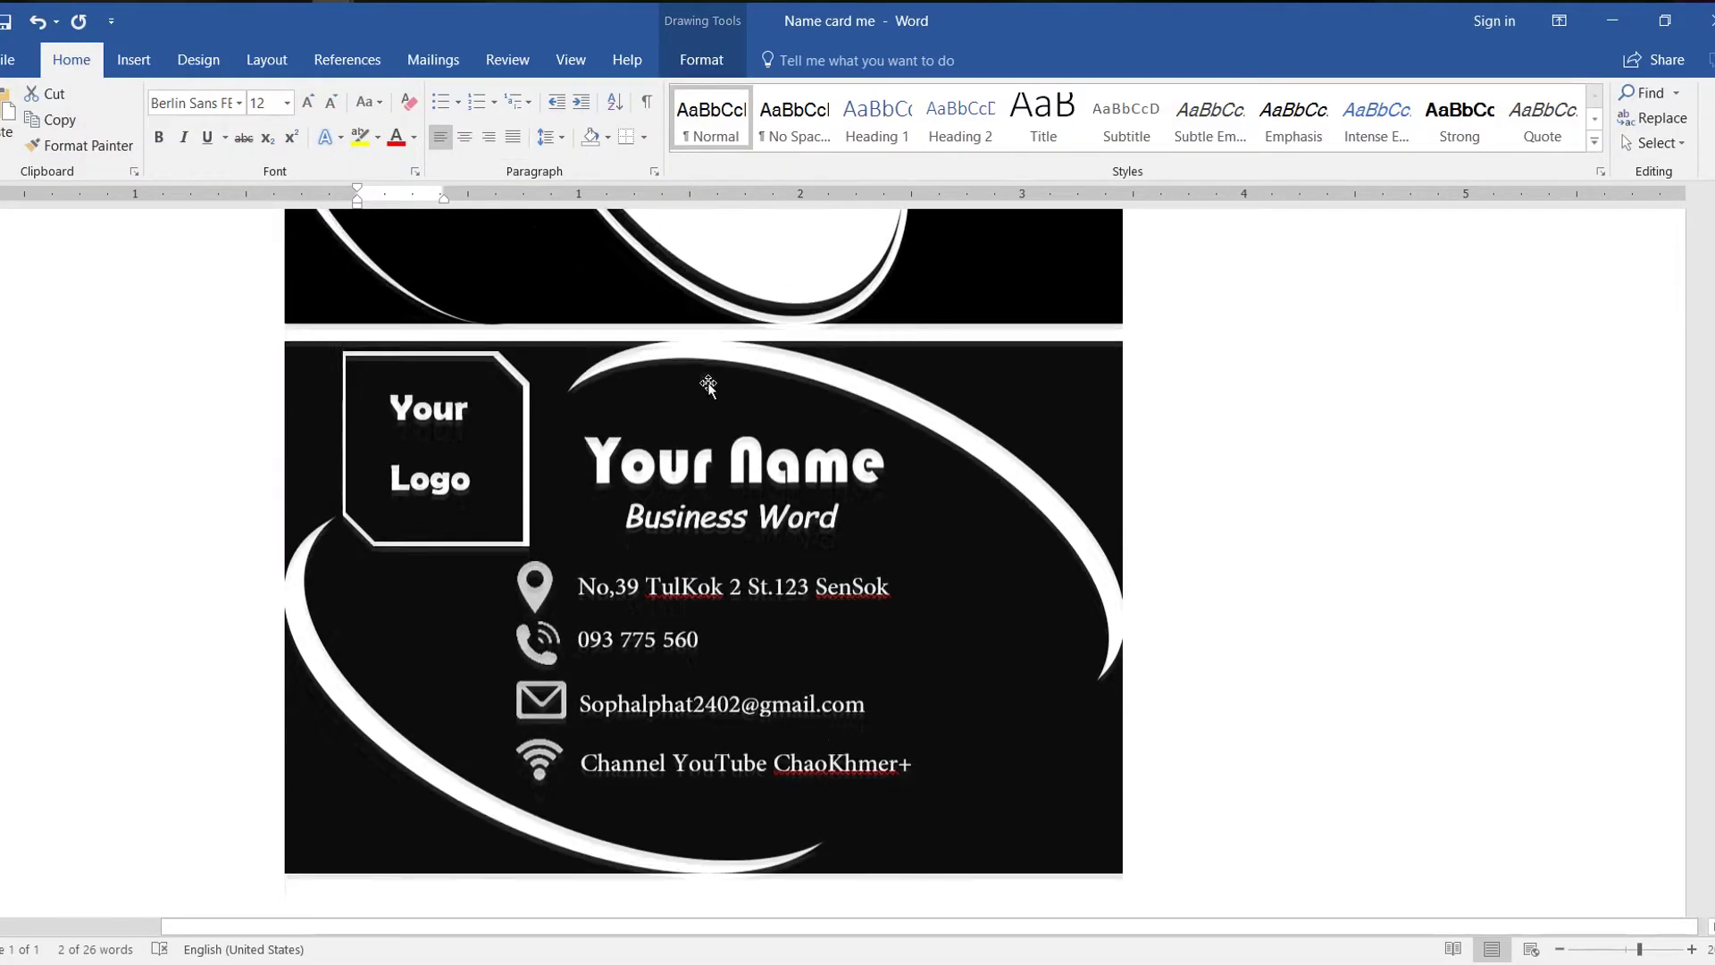
{"action": "left_click", "coordinate": [286, 103]}
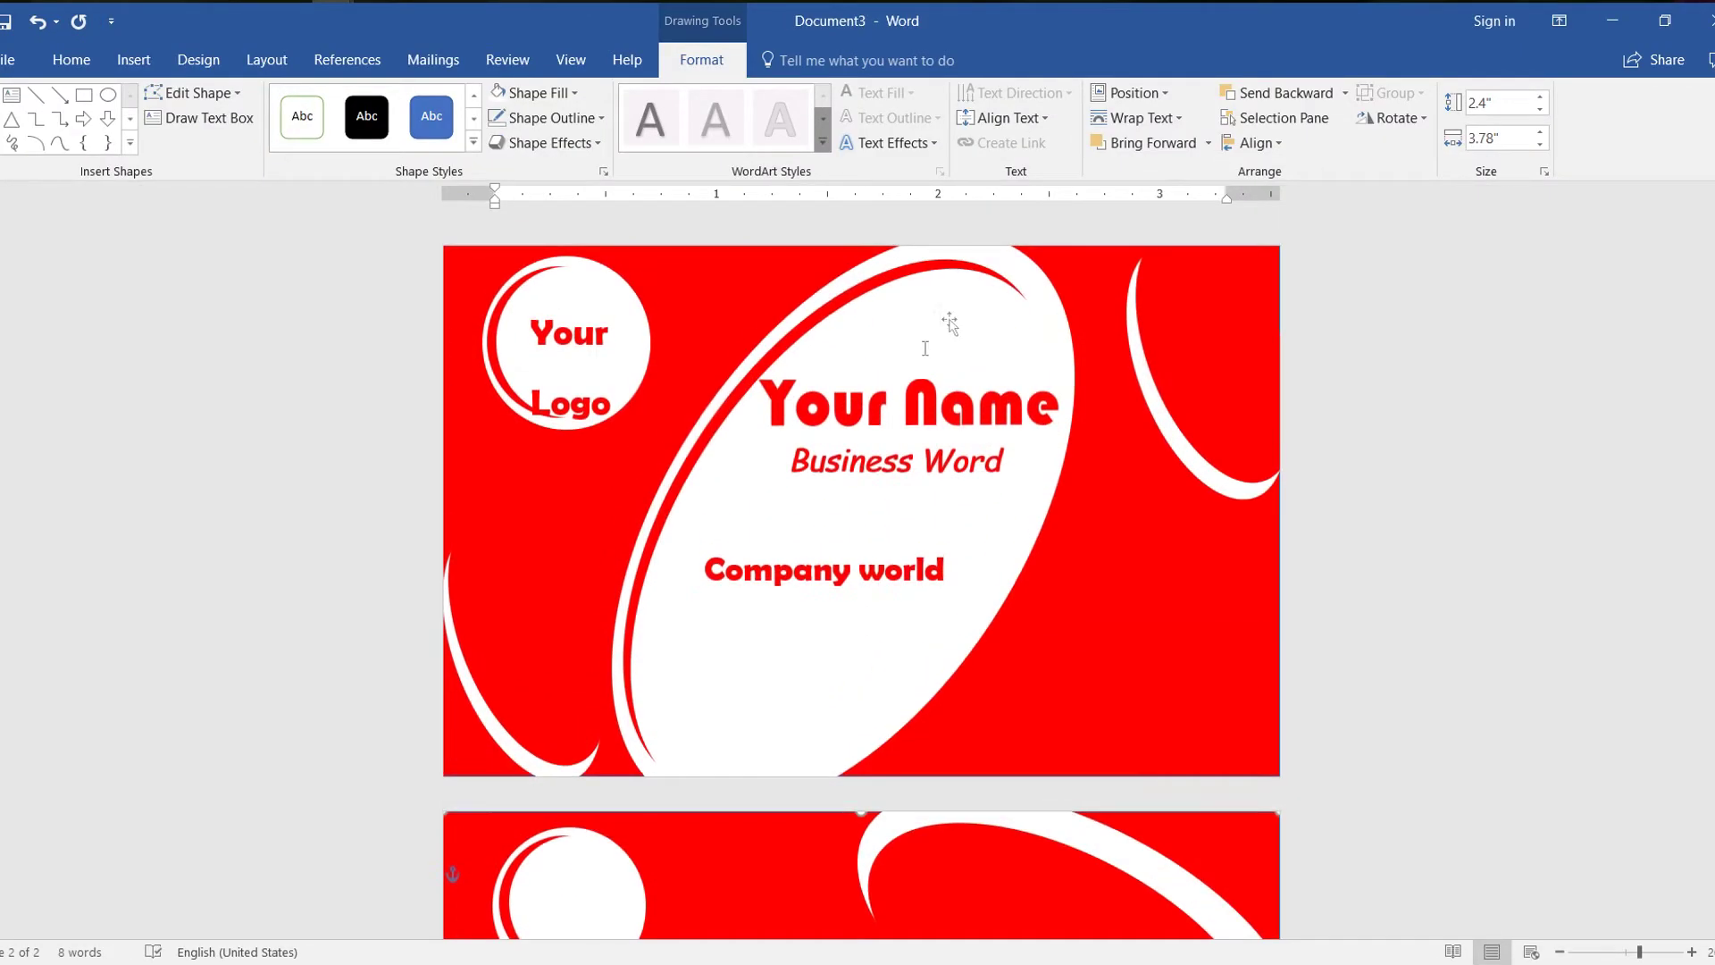
Try to duplicate the first card's "Your Name" text box
{"action": "left_click", "coordinate": [876, 341]}
{"action": "left_click", "coordinate": [876, 328]}
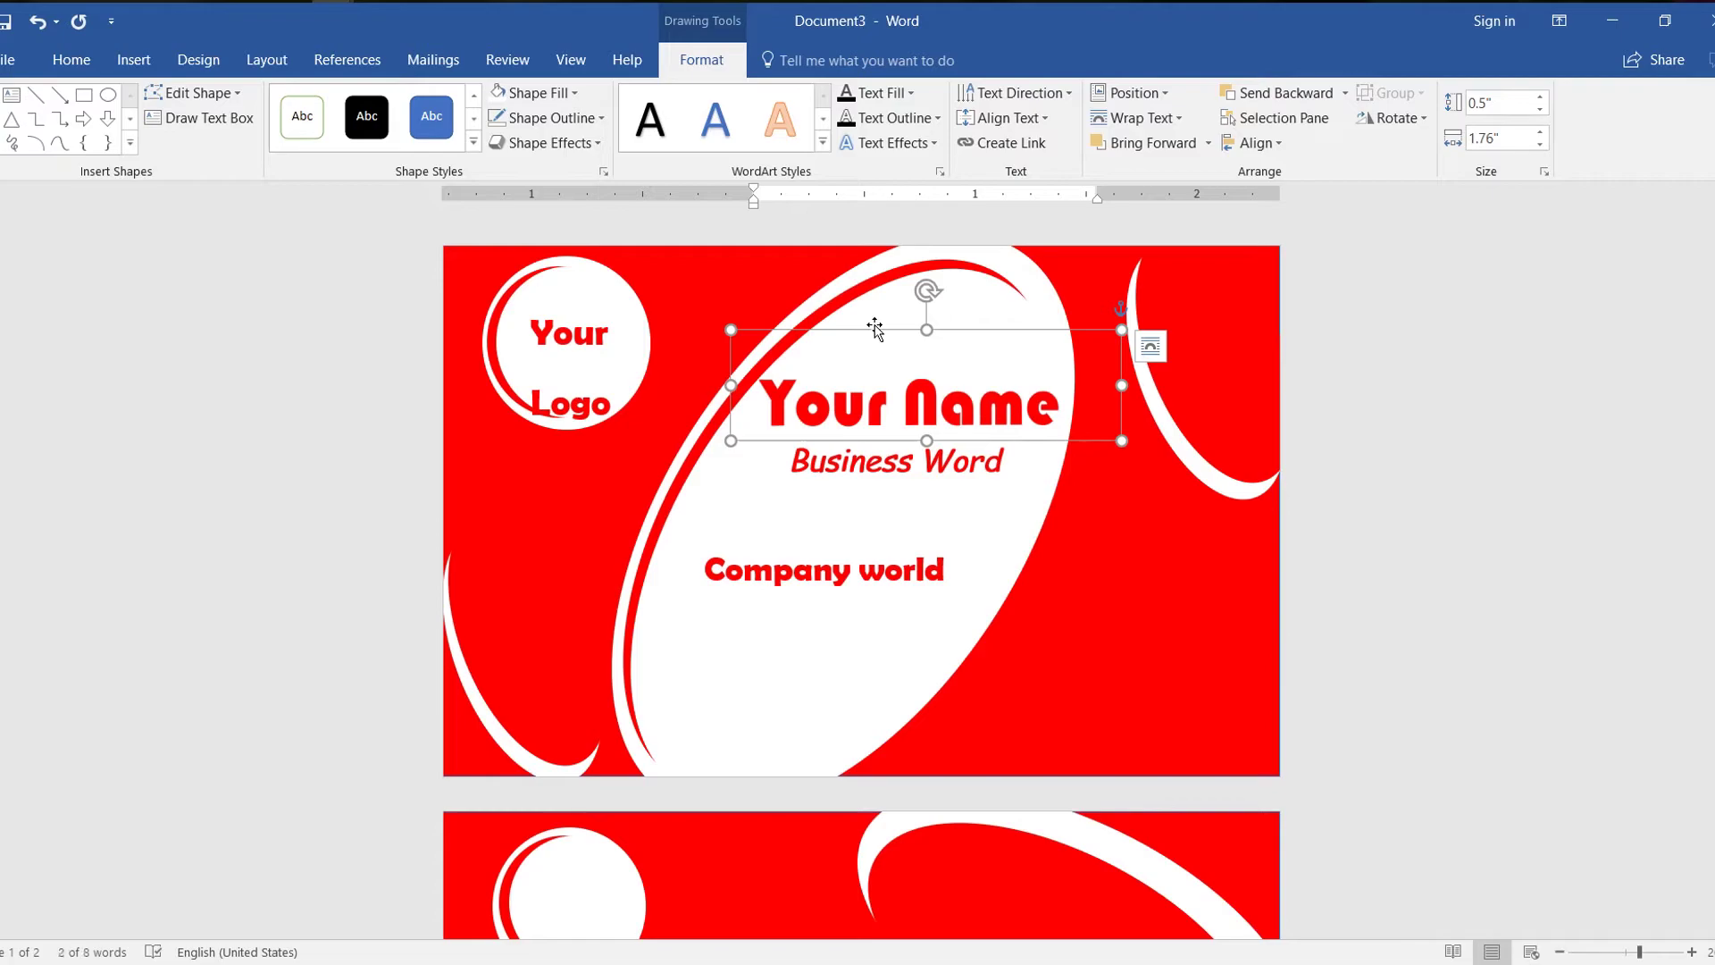
{"action": "key", "text": "ctrl+d"}
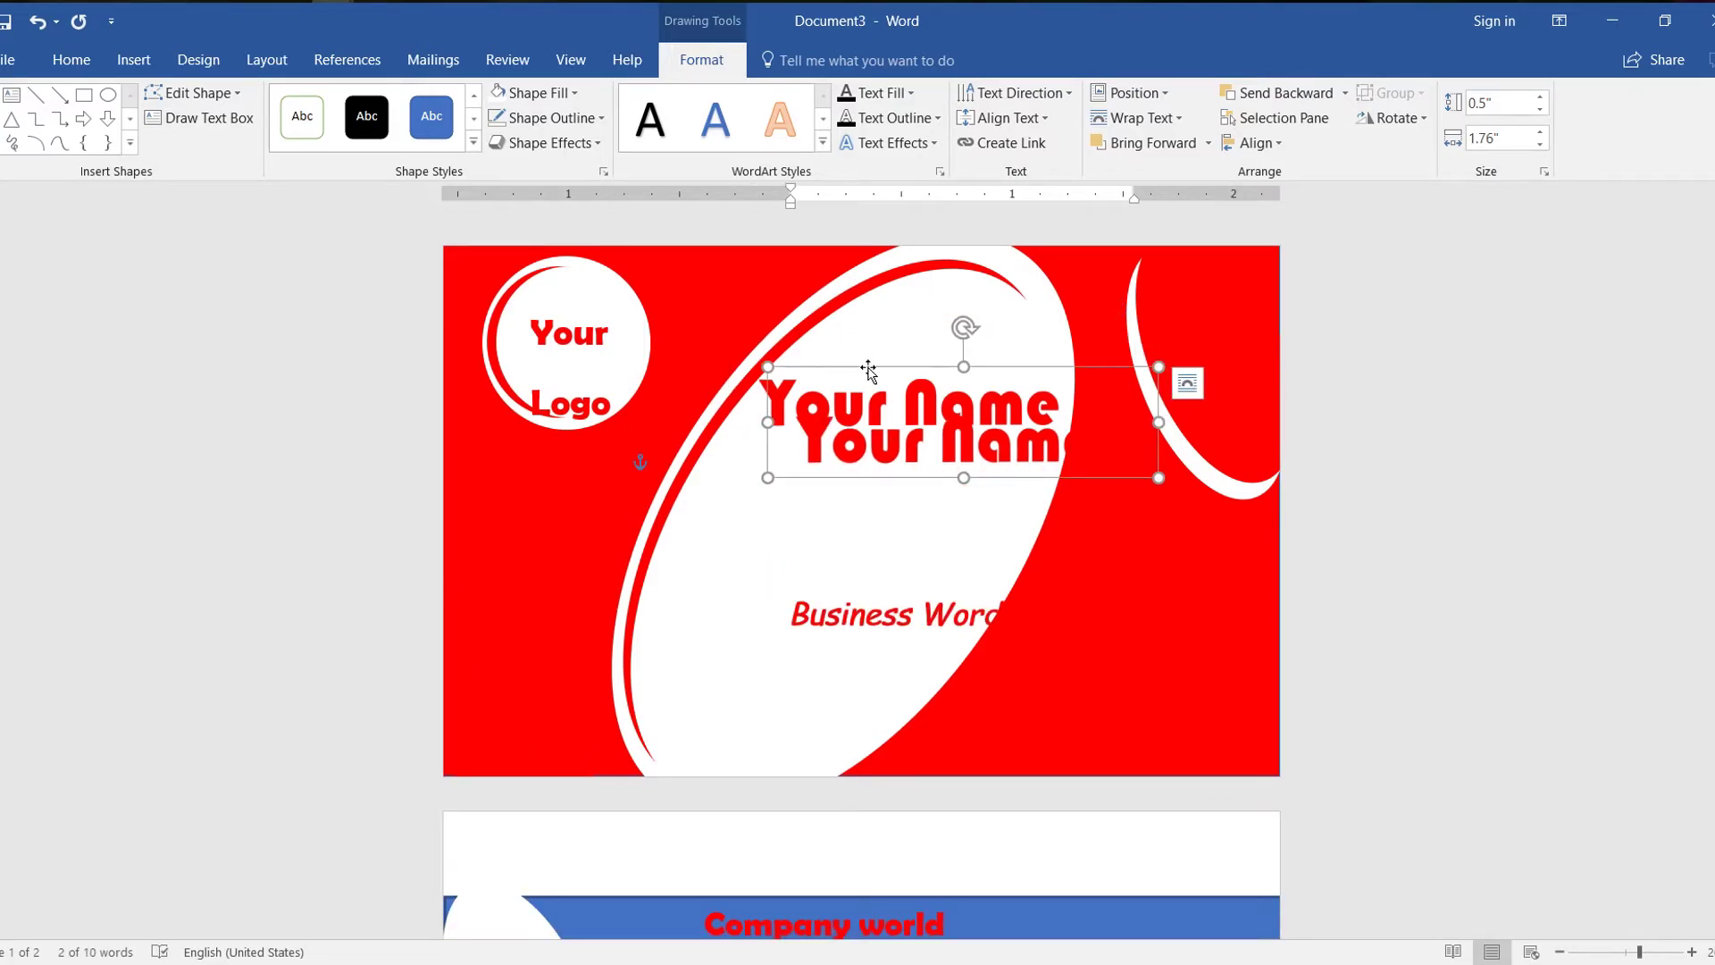
{"action": "scroll", "coordinate": [869, 368], "scroll_direction": "down", "scroll_amount": 3}
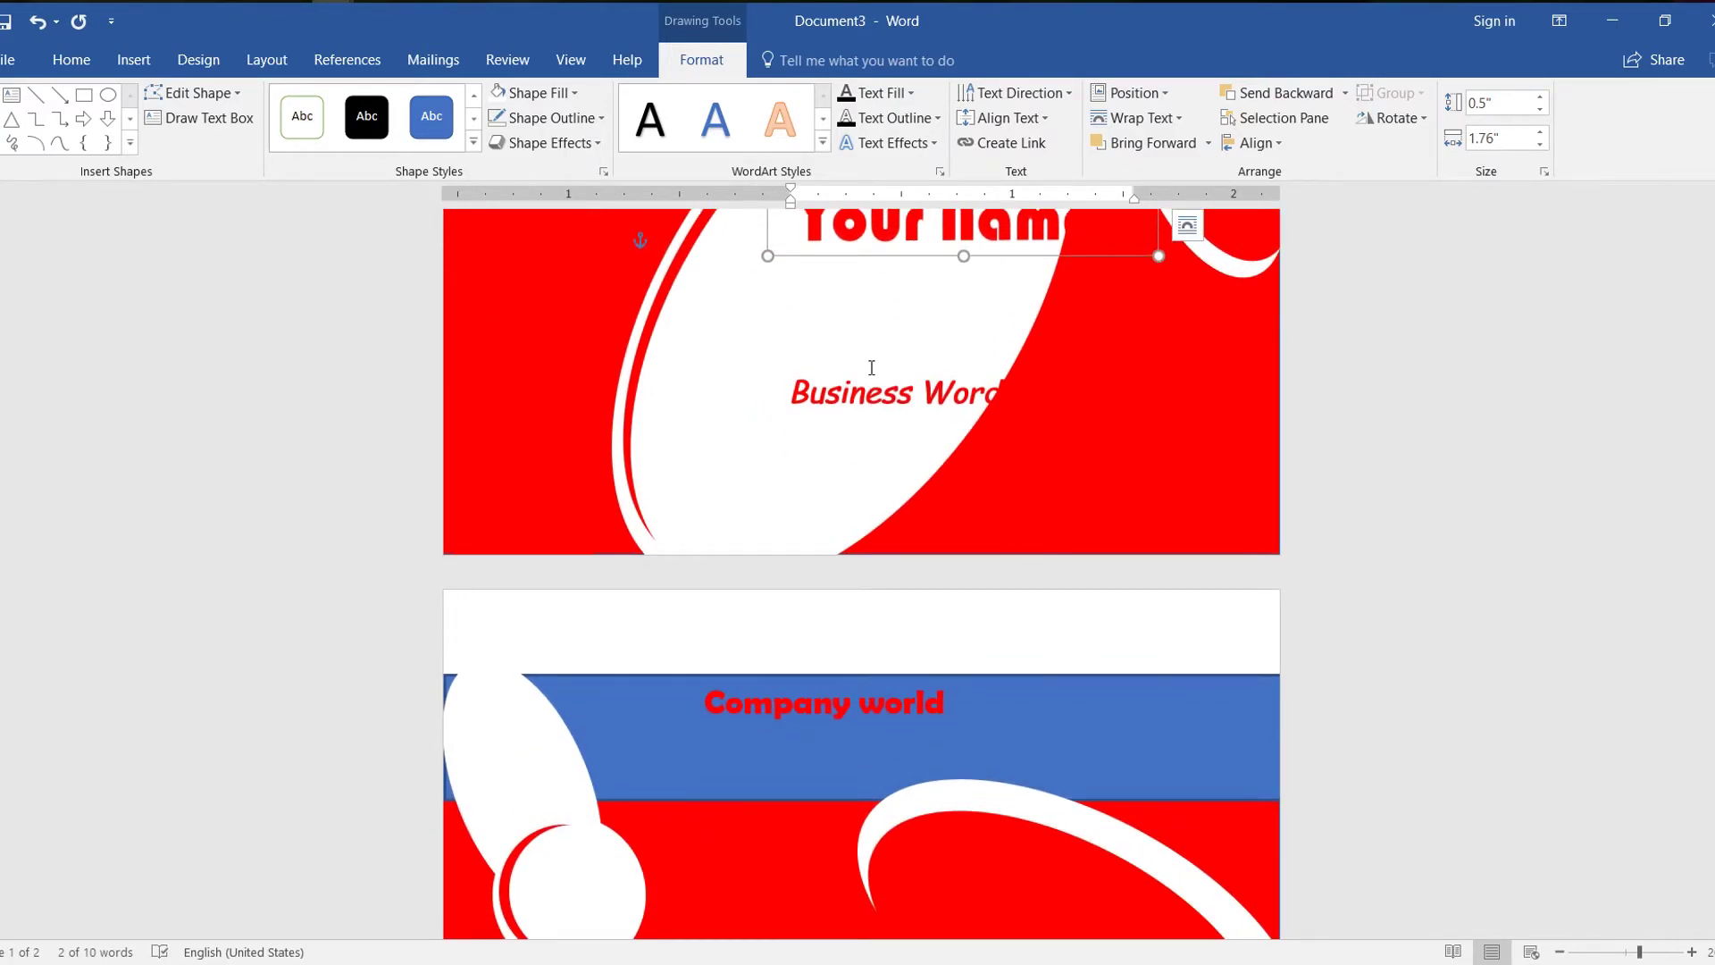
{"action": "key", "text": "ctrl+z"}
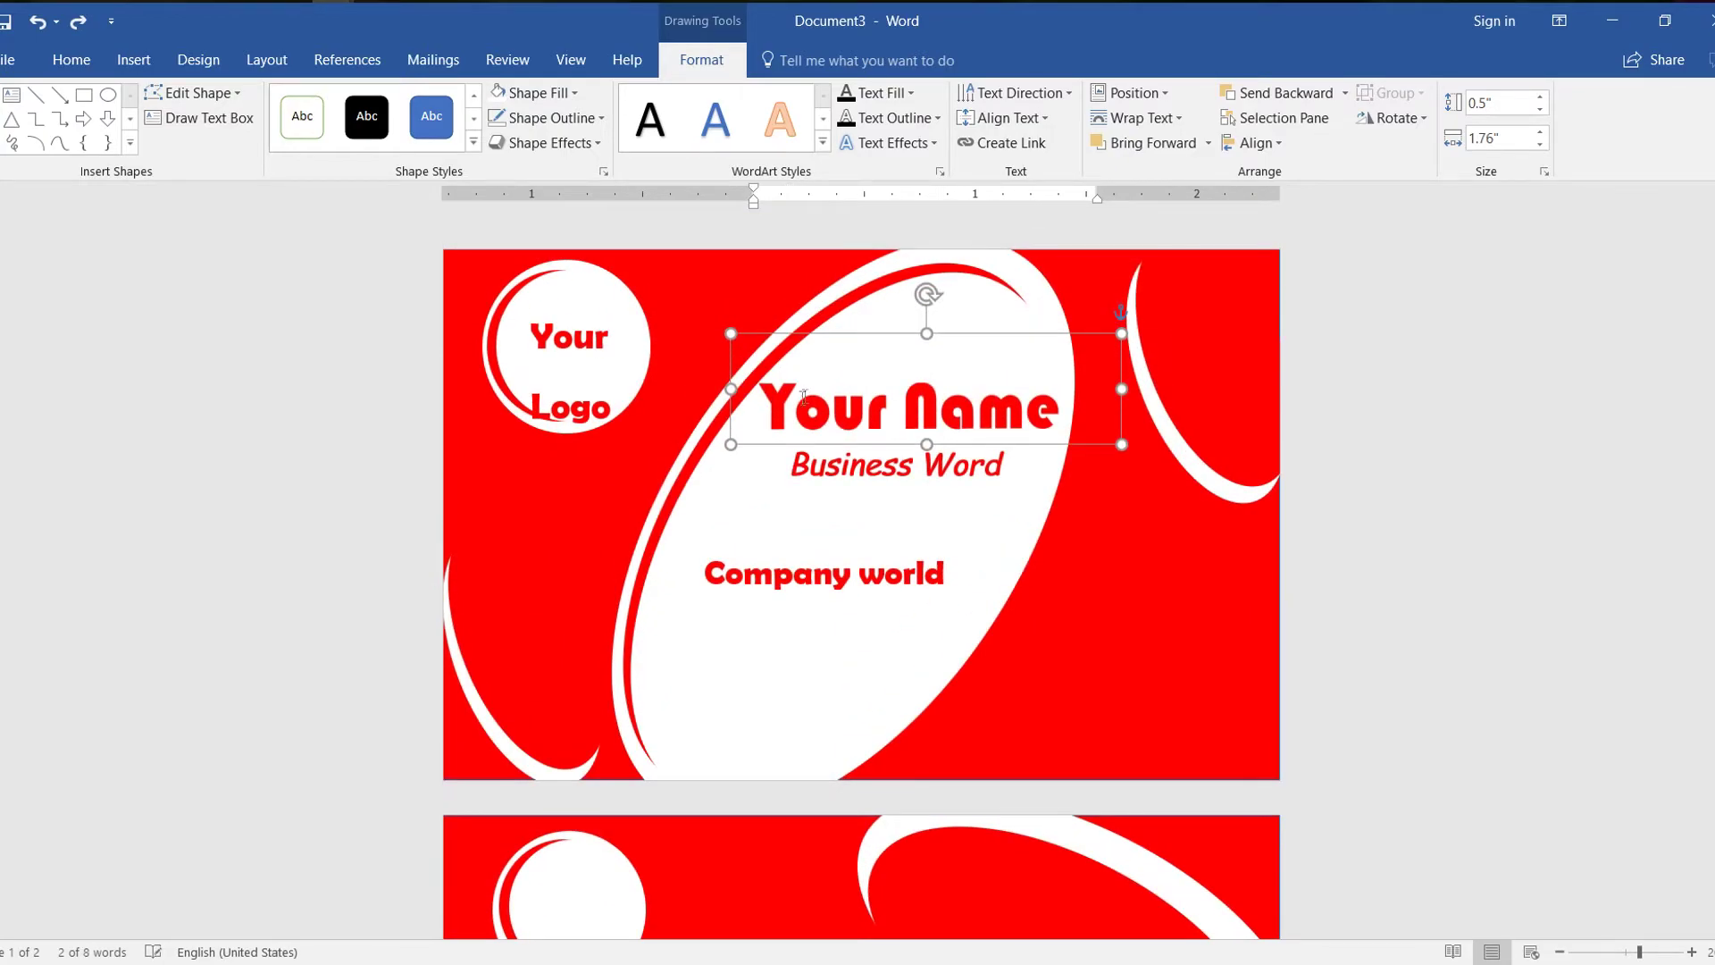
Copy the first card's "Your Name" text box, paste it onto the second card and move it to the card's middle
{"action": "right_click", "coordinate": [896, 337]}
{"action": "key", "text": "Escape"}
{"action": "scroll", "coordinate": [922, 384], "scroll_direction": "down", "scroll_amount": 4}
{"action": "scroll", "coordinate": [922, 384], "scroll_direction": "down", "scroll_amount": 3}
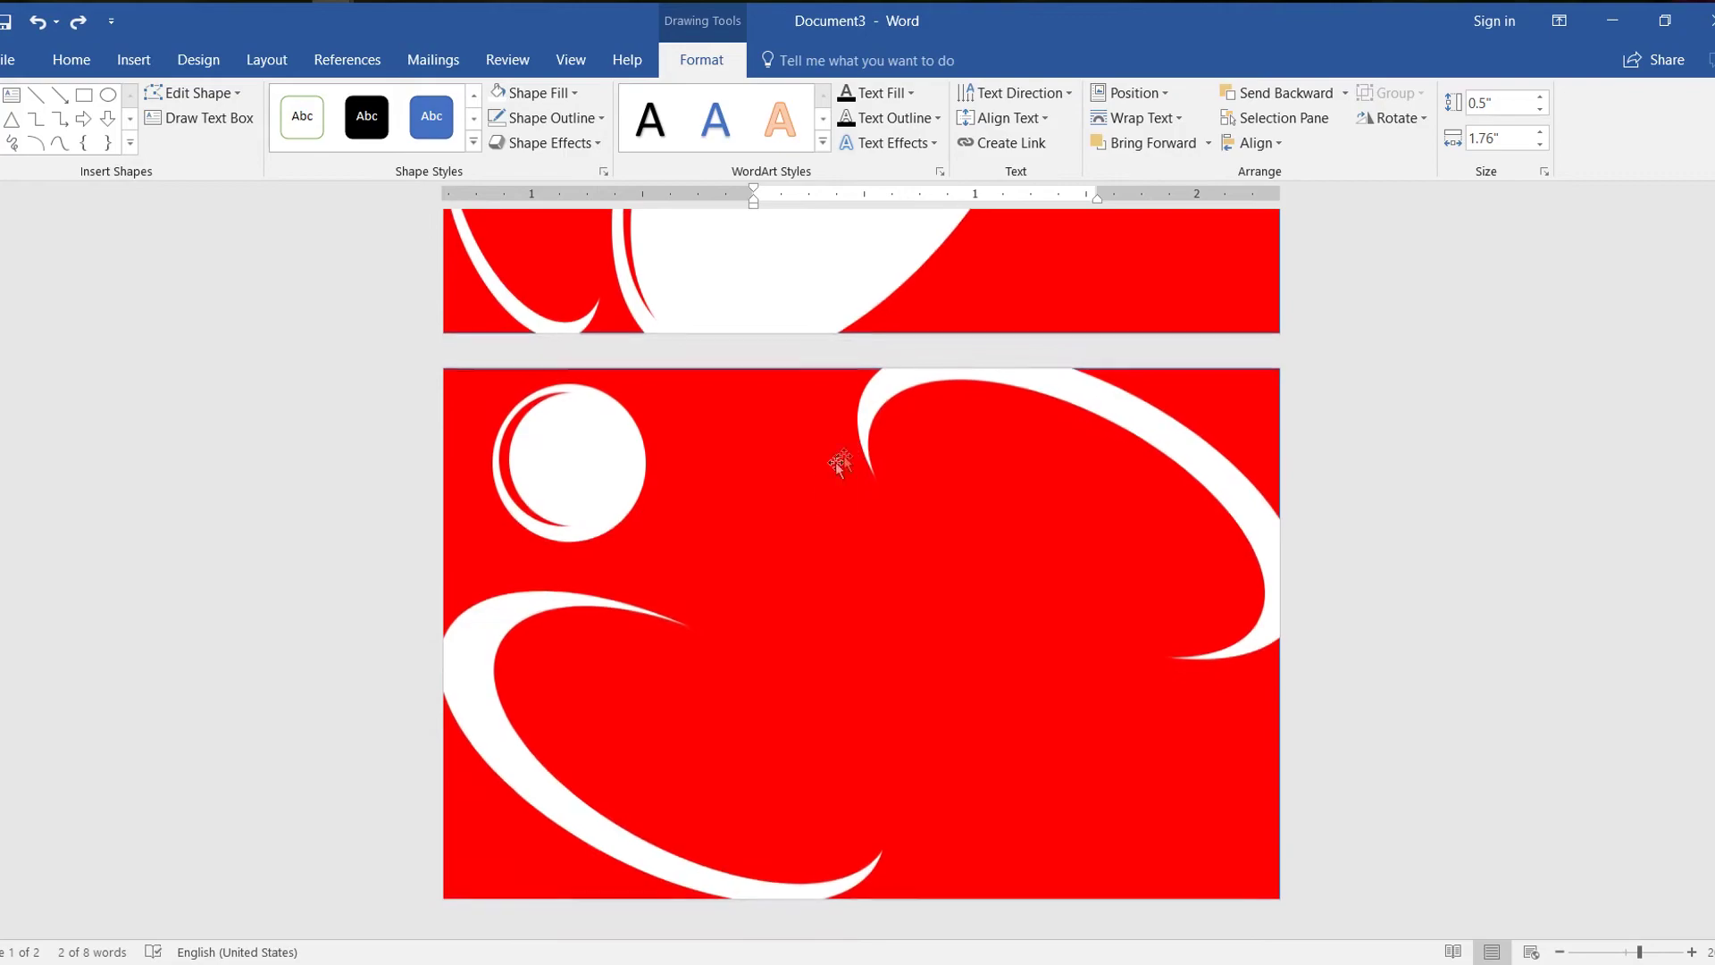
{"action": "left_click", "coordinate": [812, 517]}
{"action": "right_click", "coordinate": [812, 516]}
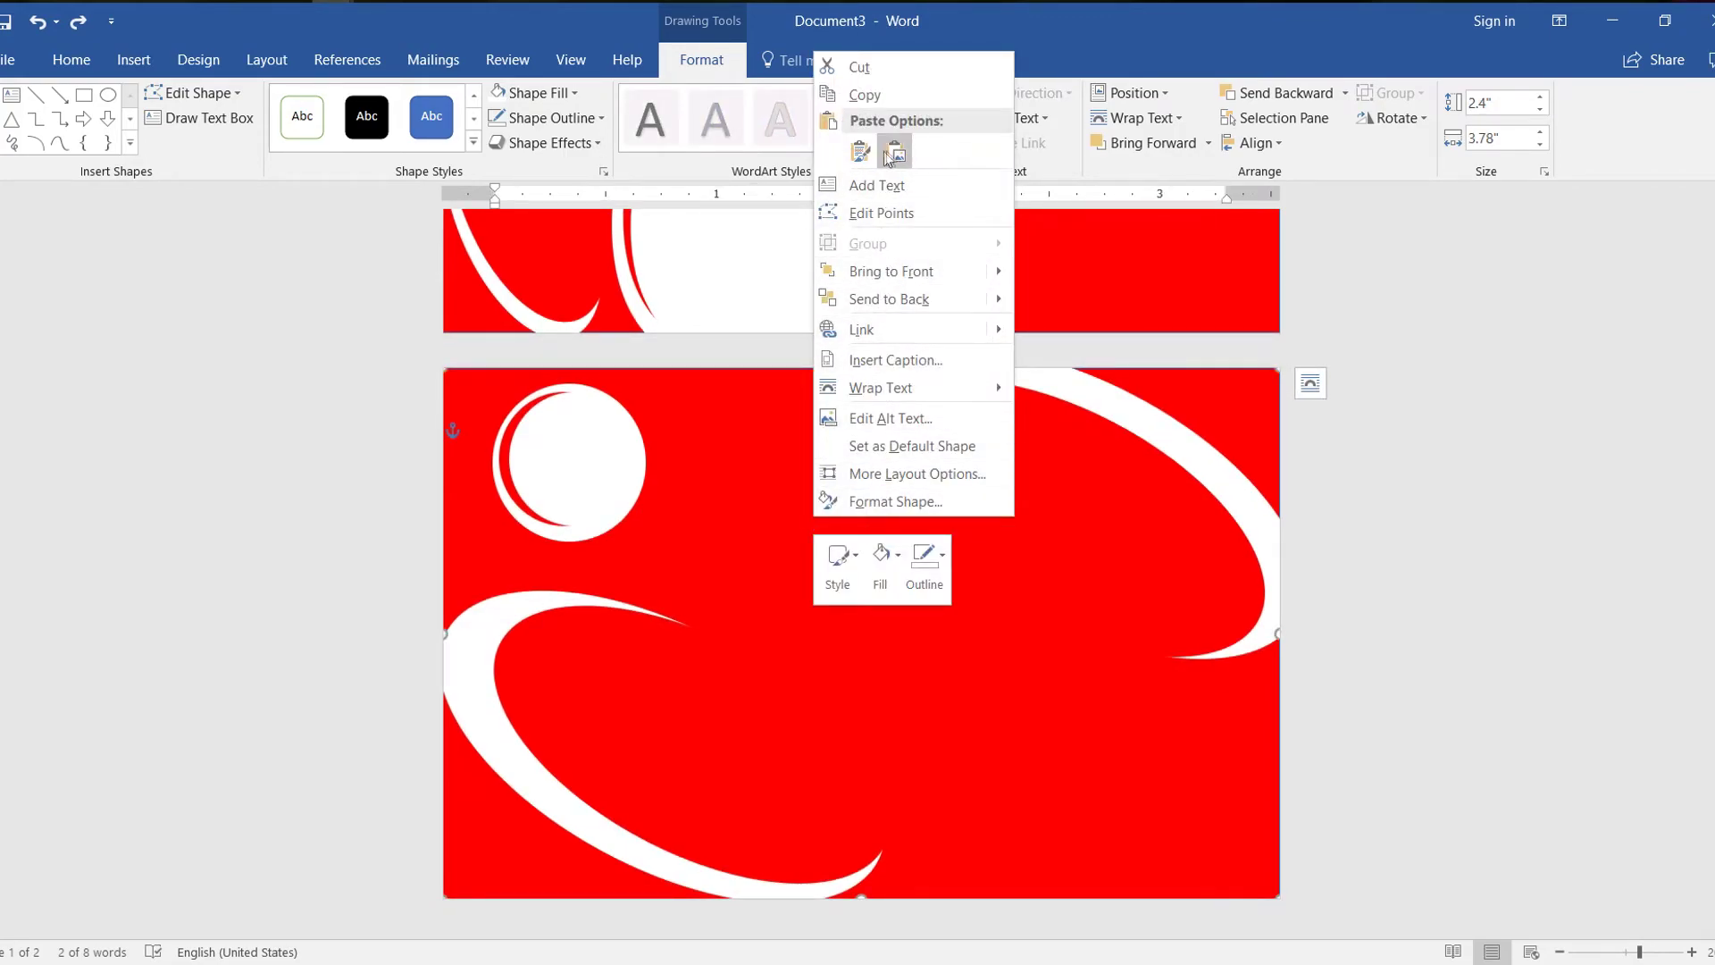
{"action": "left_click", "coordinate": [860, 152]}
{"action": "left_click_drag", "start_coordinate": [734, 416], "coordinate": [945, 487]}
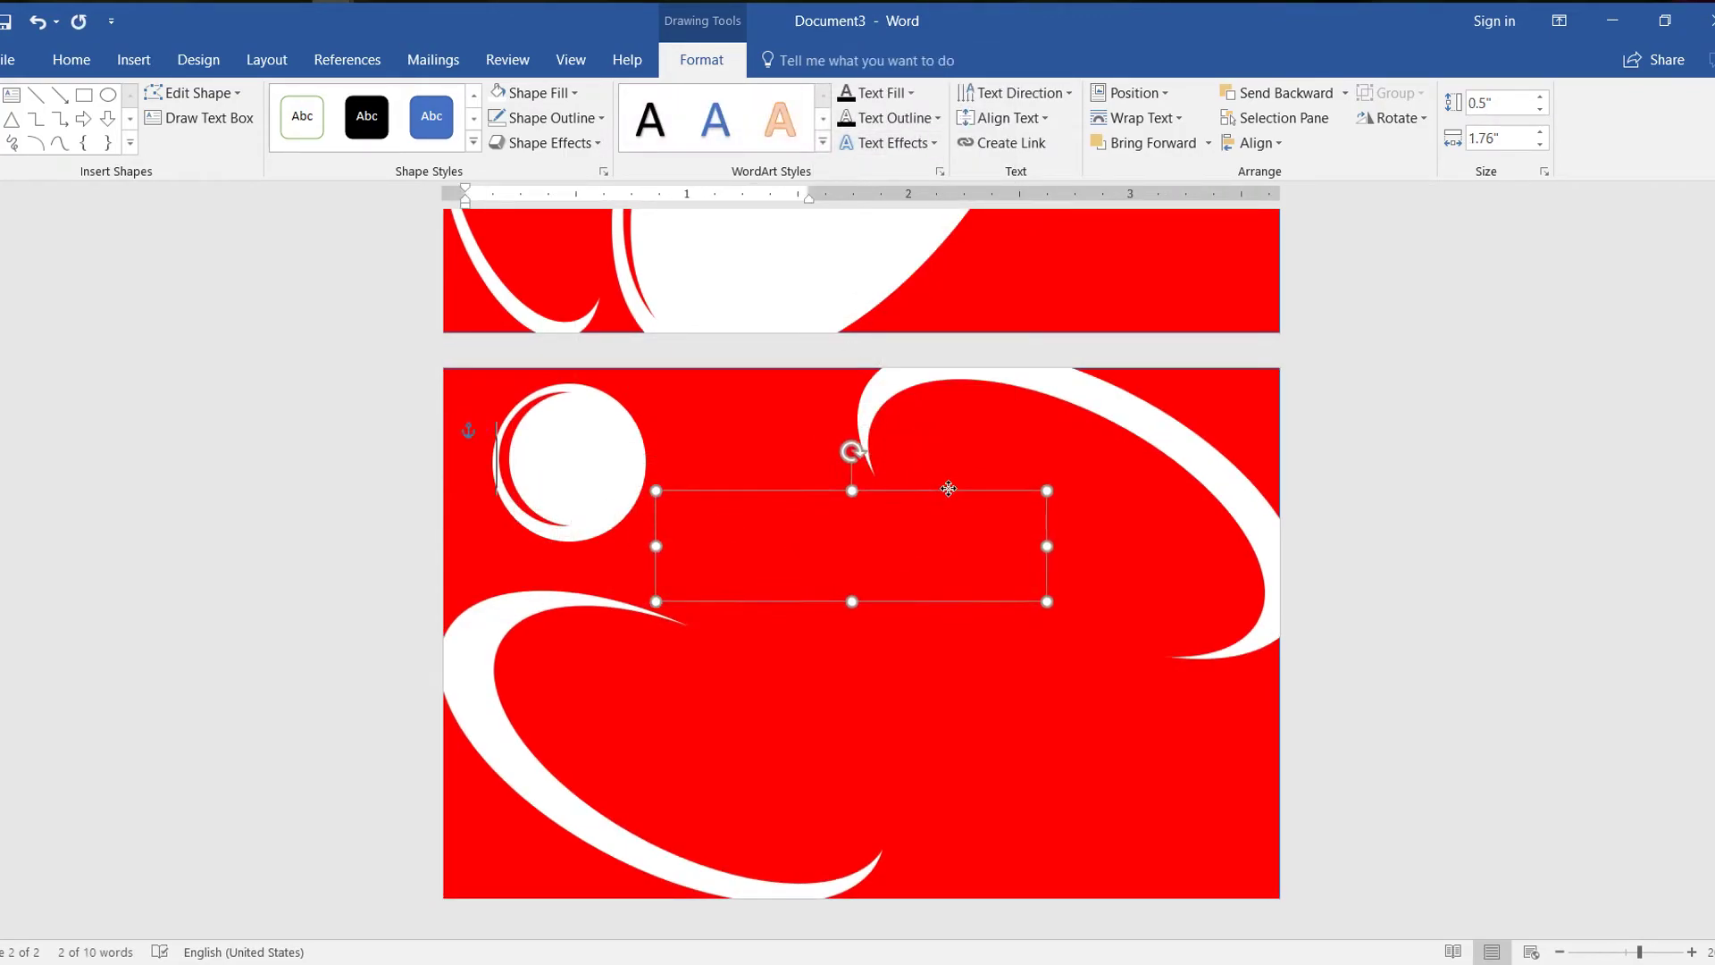
Set the pasted "Your Name" text to white and move its box up beside the logo circle
{"action": "triple_click", "coordinate": [1038, 541]}
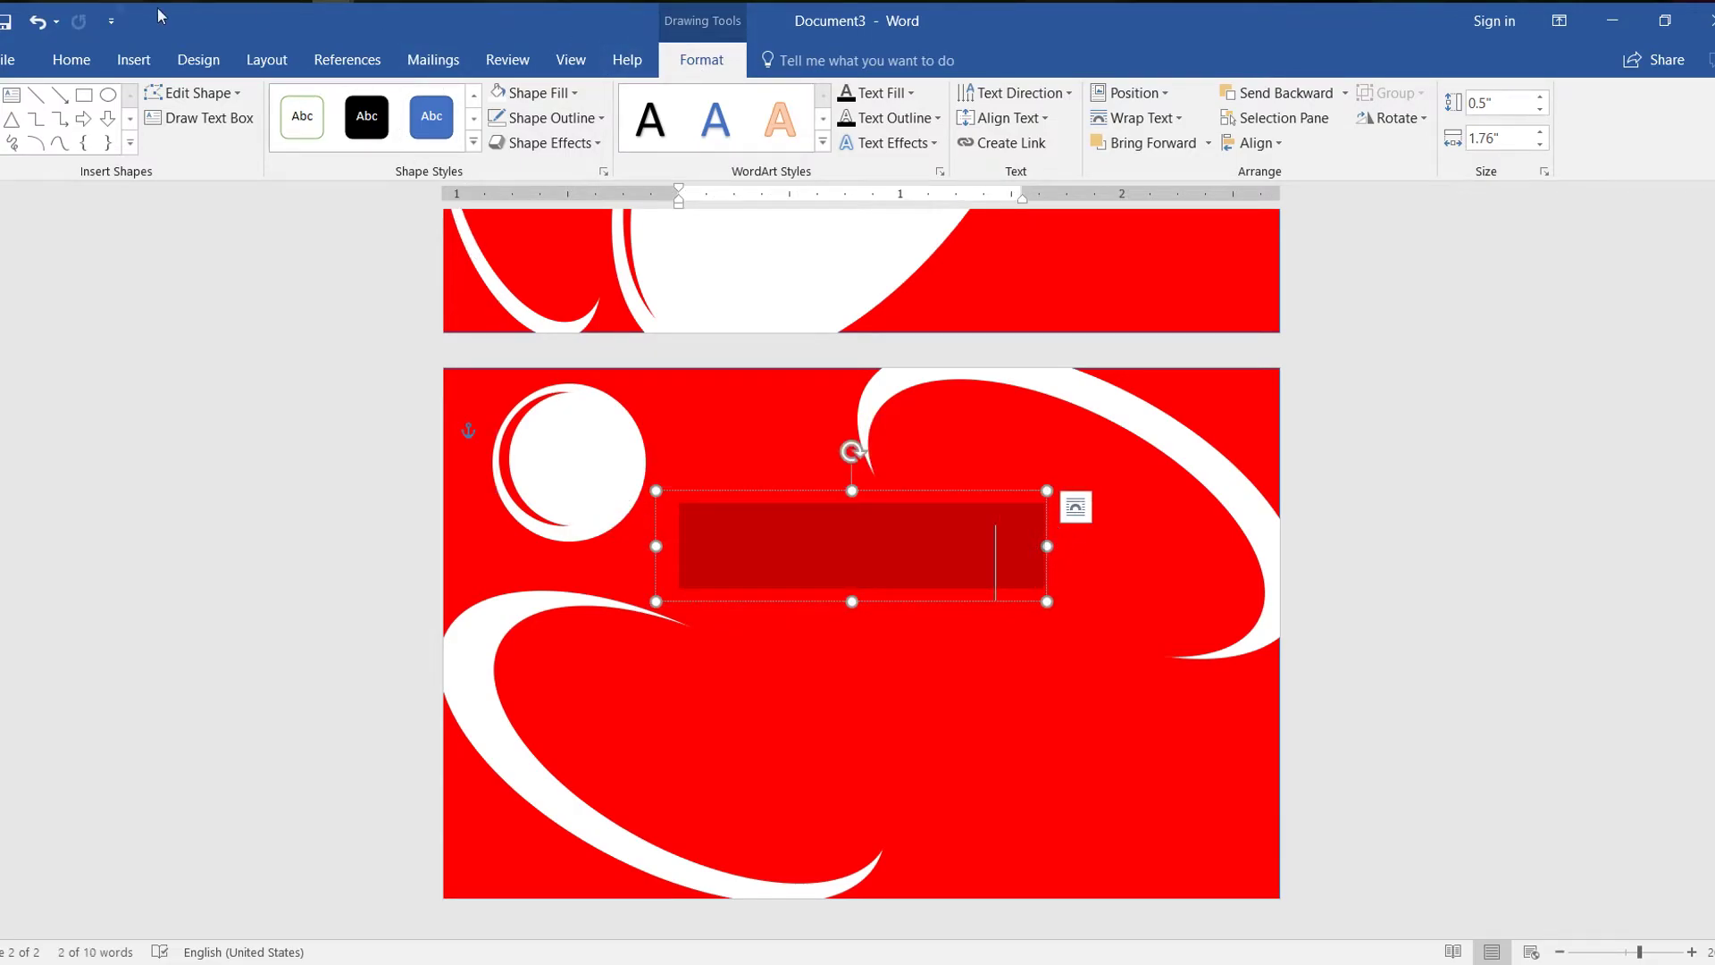
{"action": "left_click", "coordinate": [72, 59]}
{"action": "left_click", "coordinate": [415, 143]}
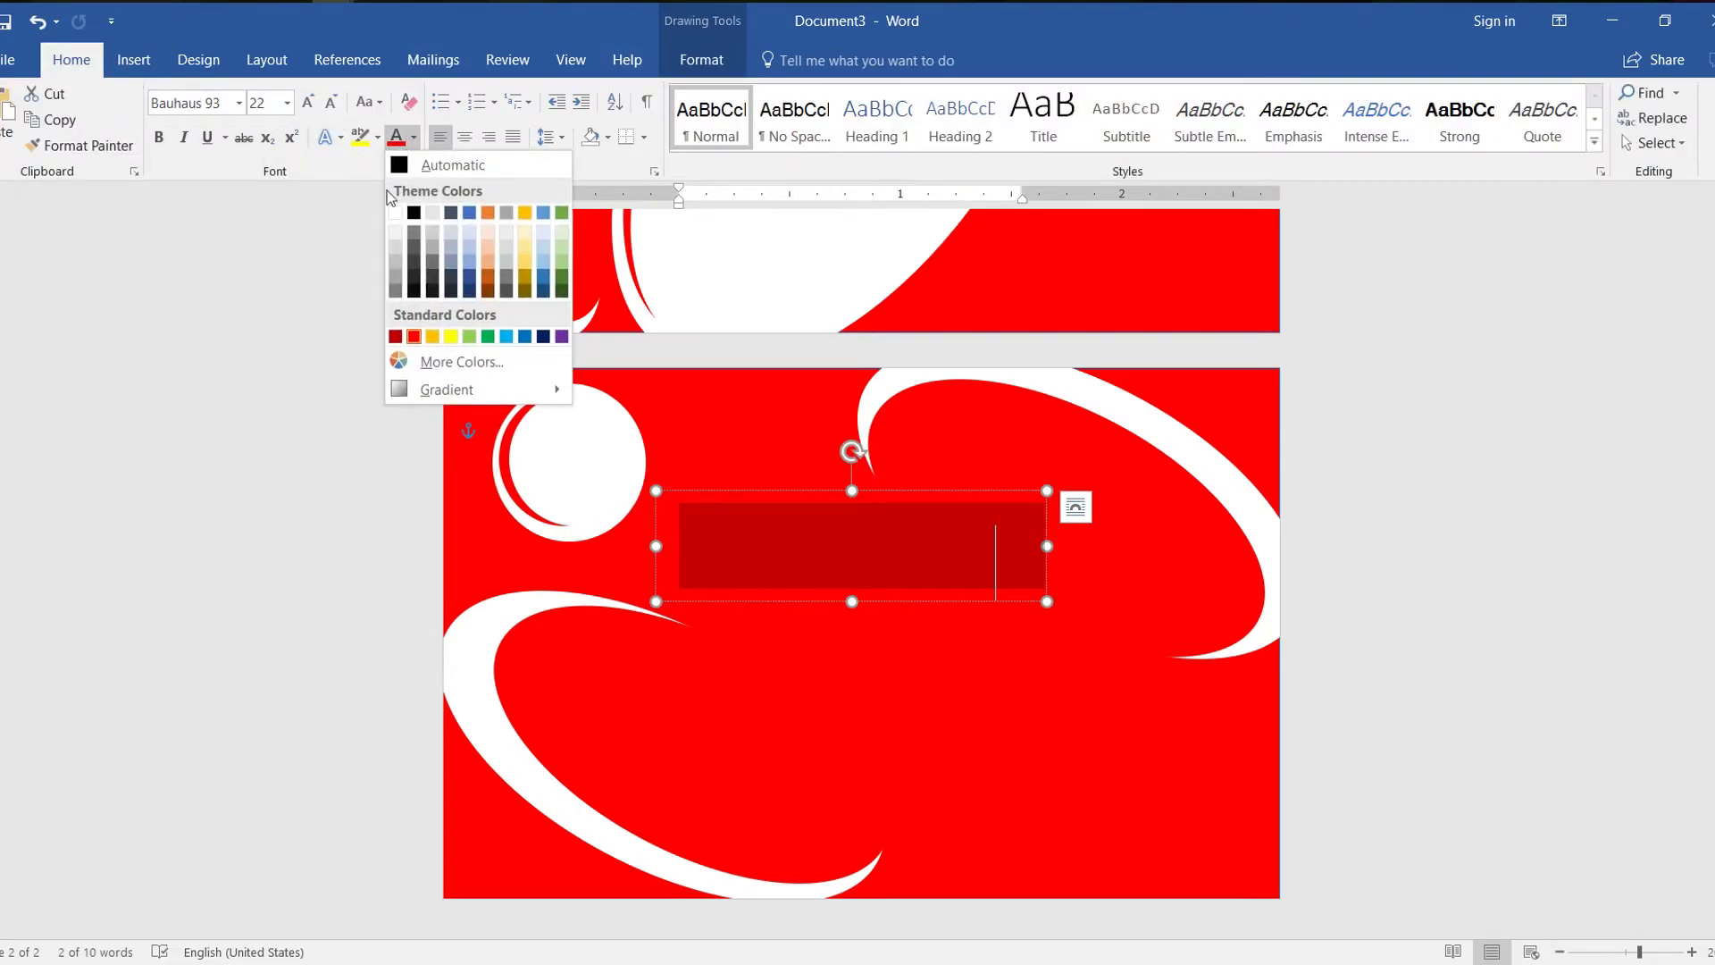
{"action": "left_click", "coordinate": [394, 215]}
{"action": "left_click_drag", "start_coordinate": [807, 491], "coordinate": [810, 423]}
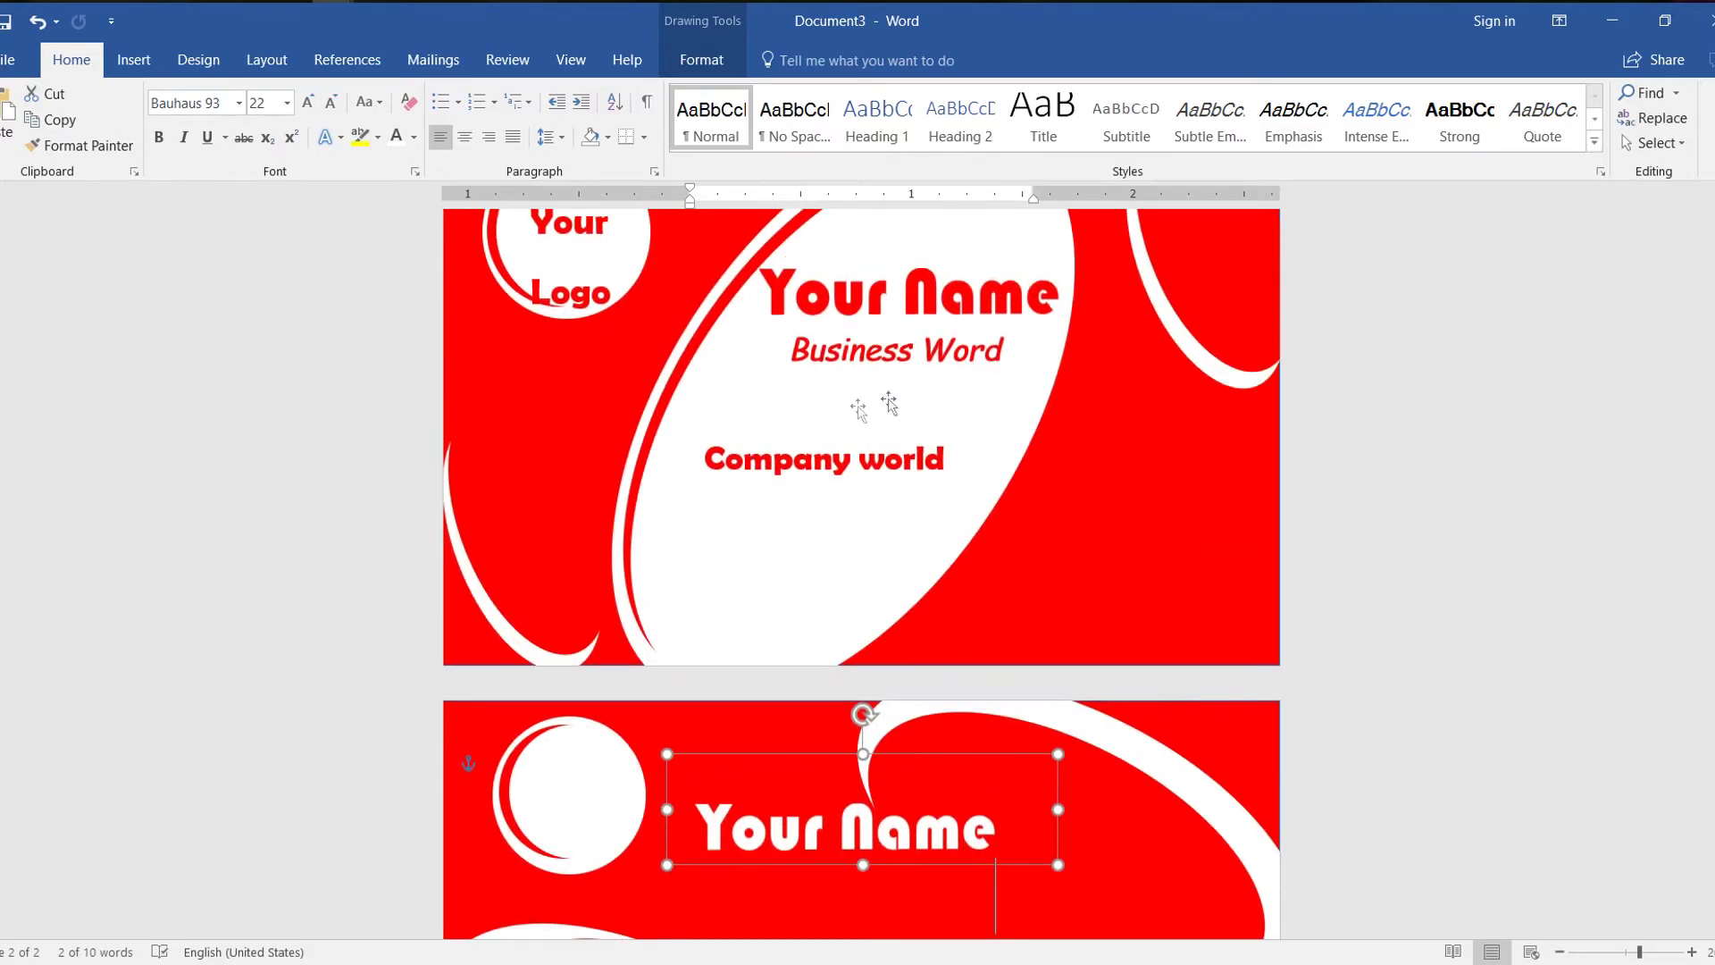
Copy the first card's "Business Word" text box onto the second card and place it below "Your Name"
{"action": "left_click", "coordinate": [953, 351]}
{"action": "left_click", "coordinate": [903, 312]}
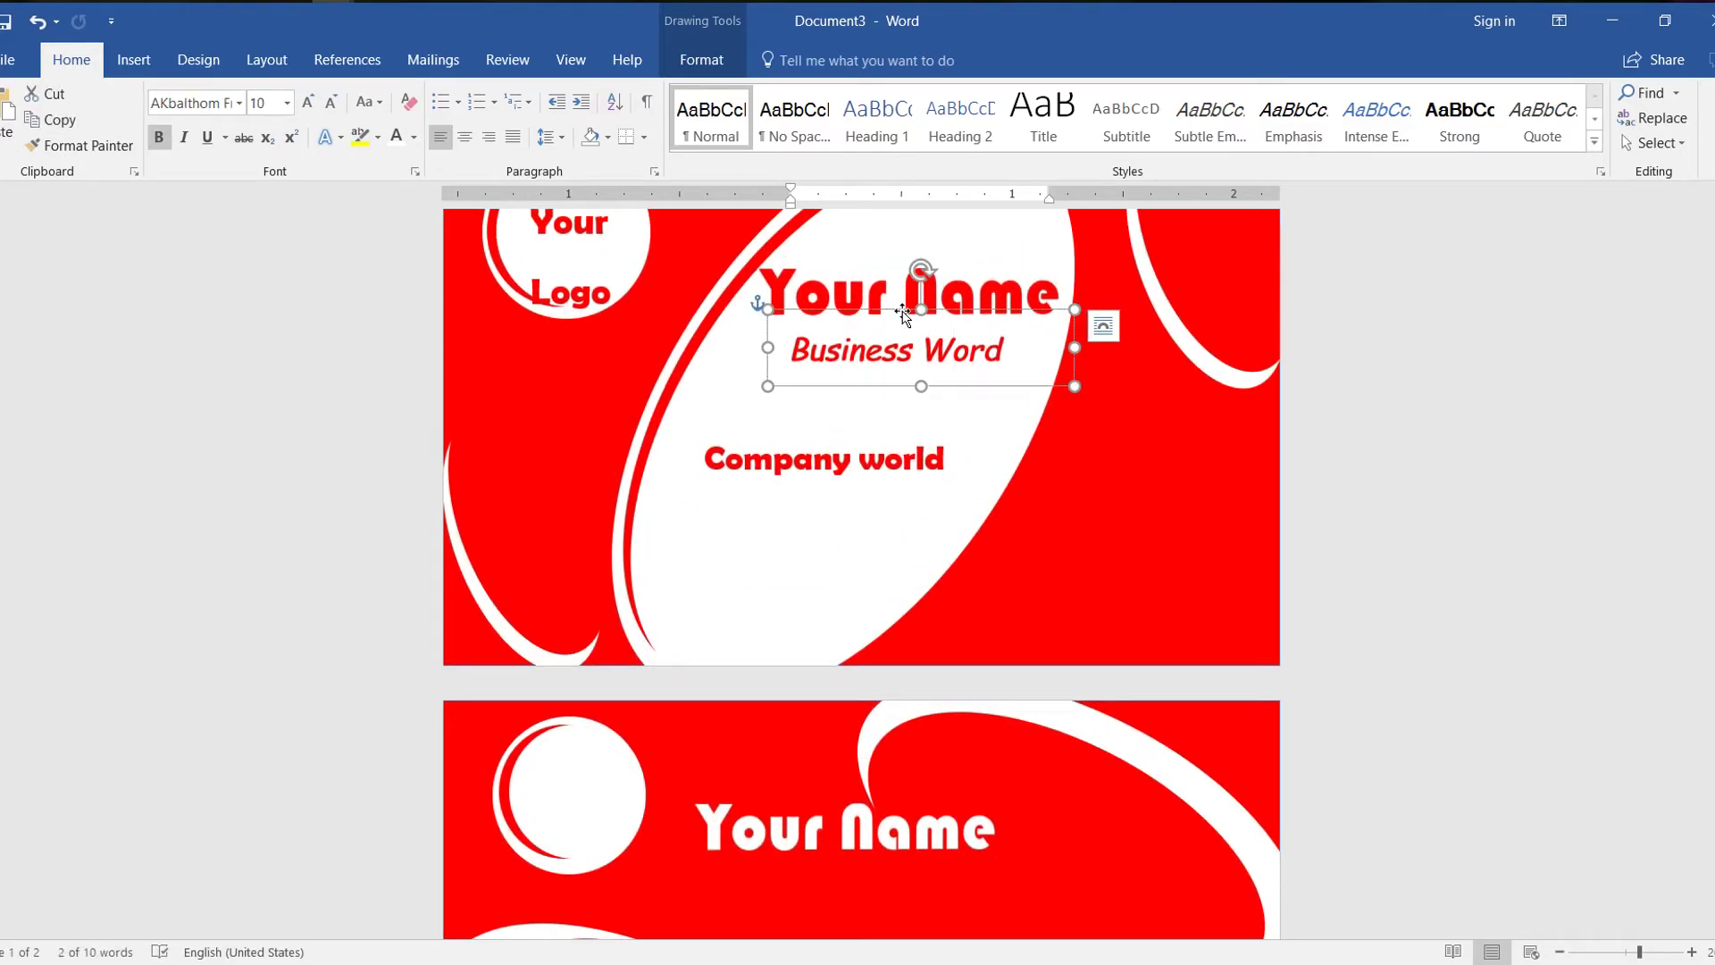
{"action": "right_click", "coordinate": [903, 313]}
{"action": "left_click", "coordinate": [933, 352]}
{"action": "scroll", "coordinate": [892, 591], "scroll_direction": "down", "scroll_amount": 3}
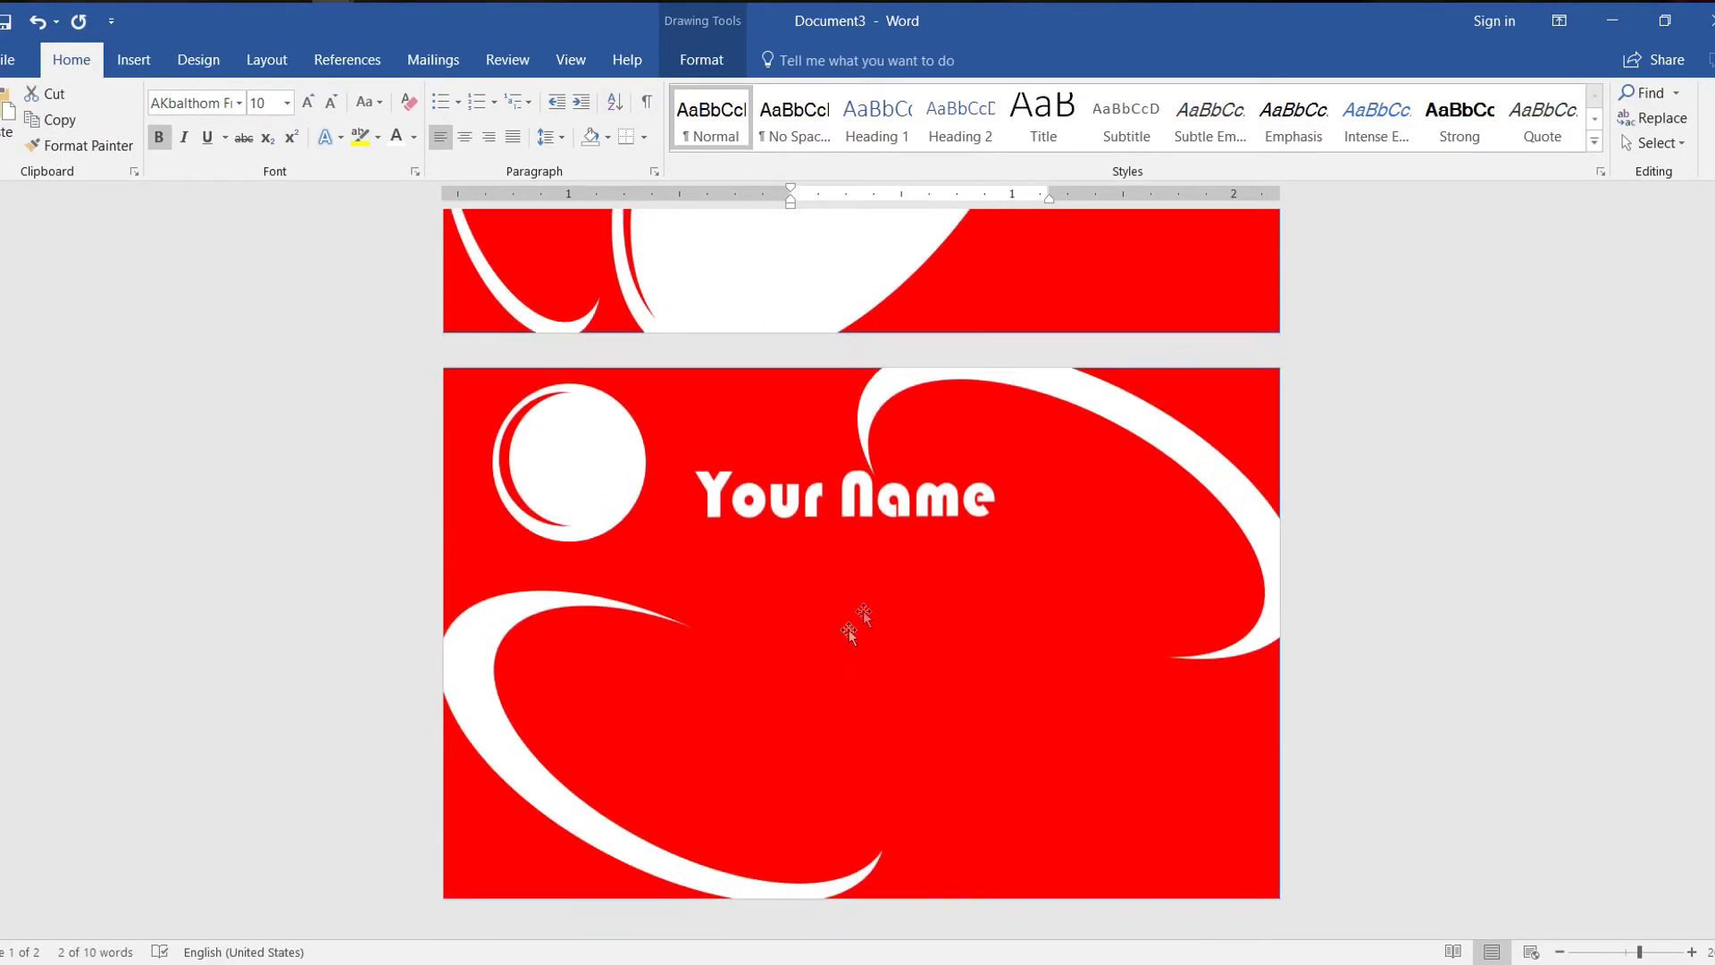
{"action": "left_click", "coordinate": [845, 636]}
{"action": "right_click", "coordinate": [845, 636]}
{"action": "left_click", "coordinate": [942, 268]}
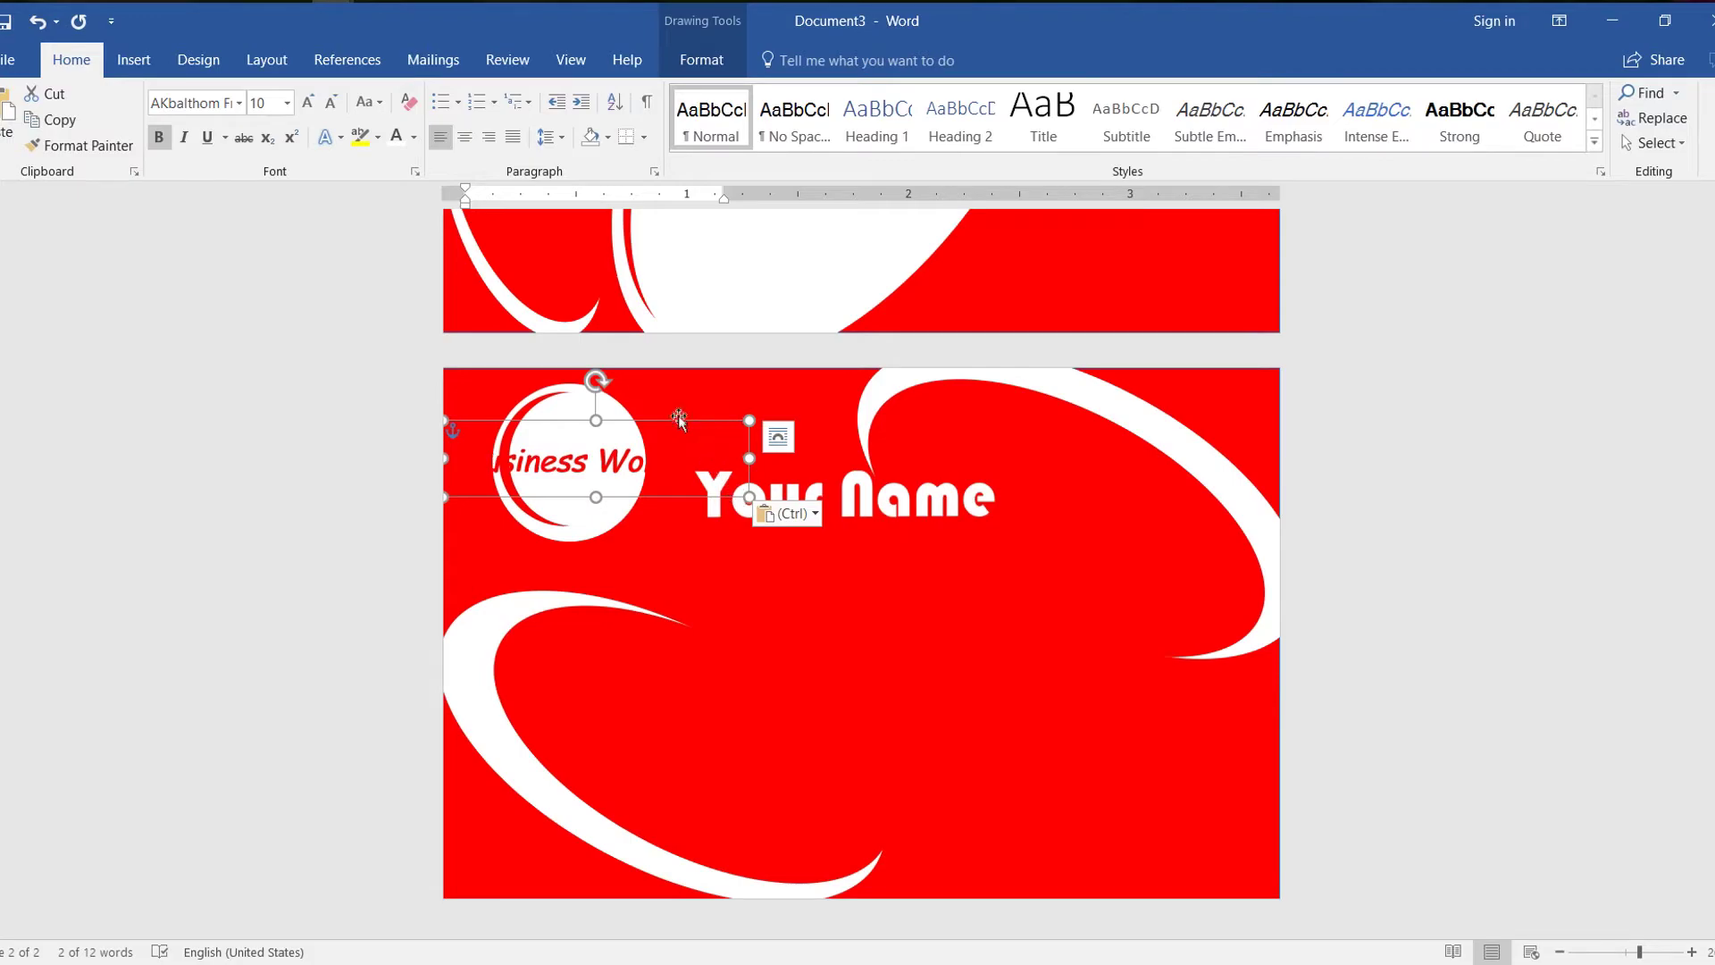
{"action": "left_click_drag", "start_coordinate": [680, 422], "coordinate": [1138, 638]}
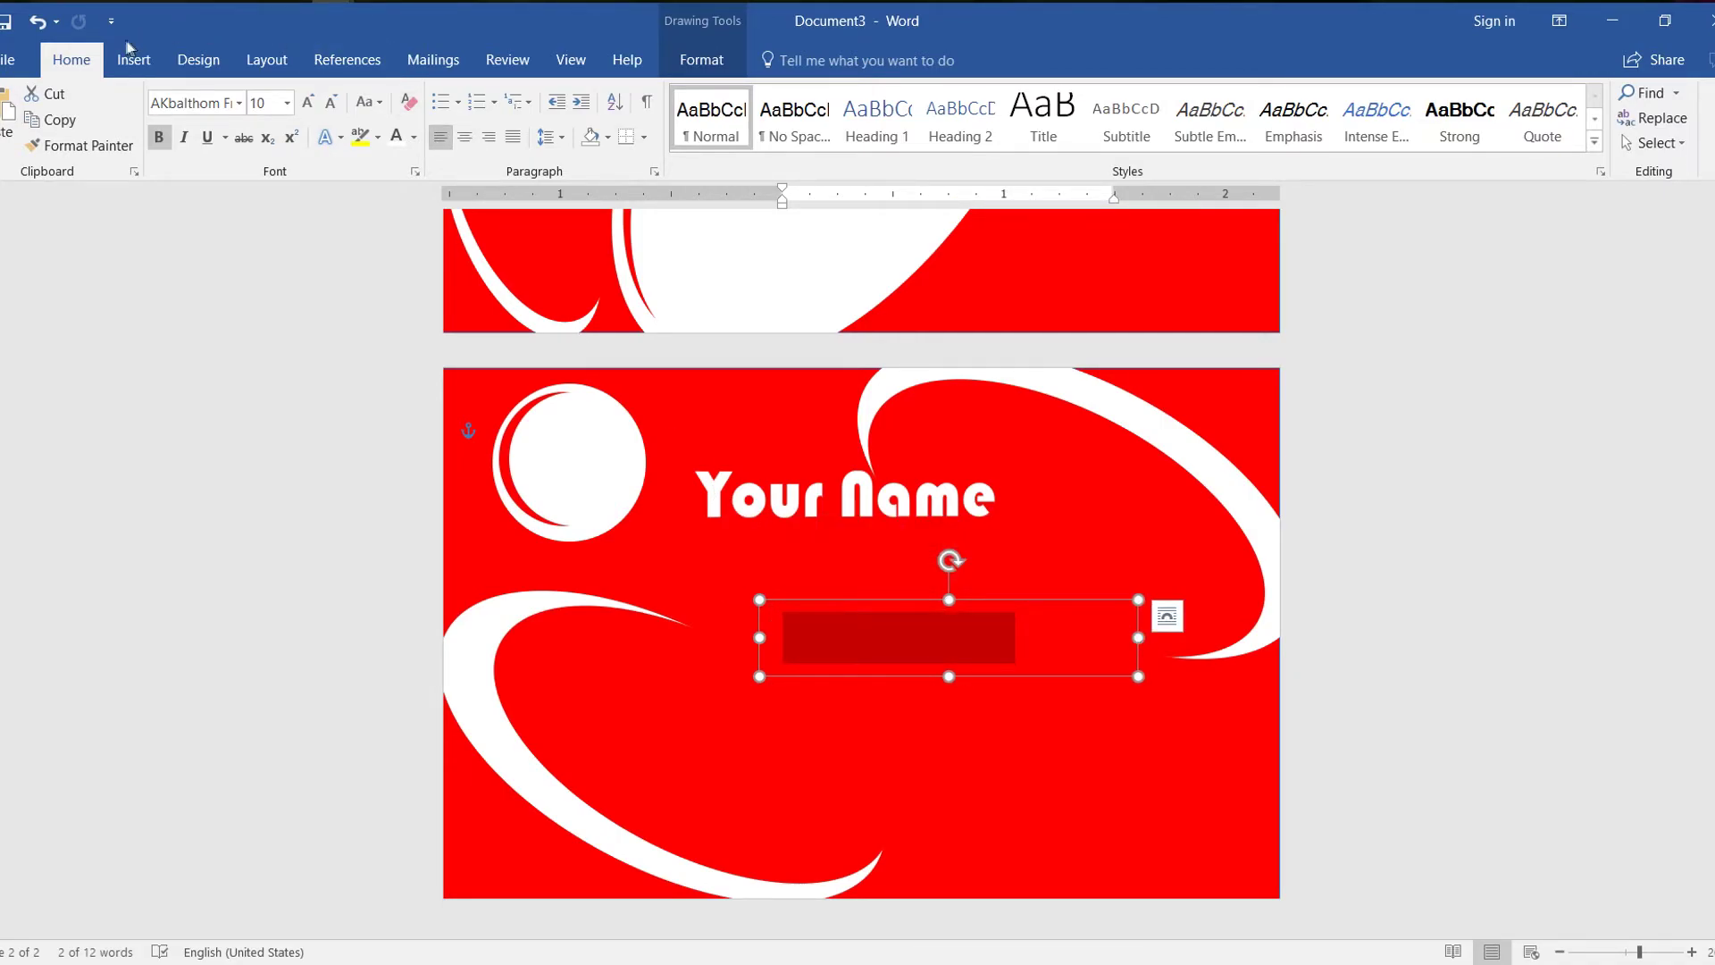
Set the pasted "Business Word" text to white, narrow its box and move it directly beneath "Your Name"
{"action": "left_click", "coordinate": [397, 136]}
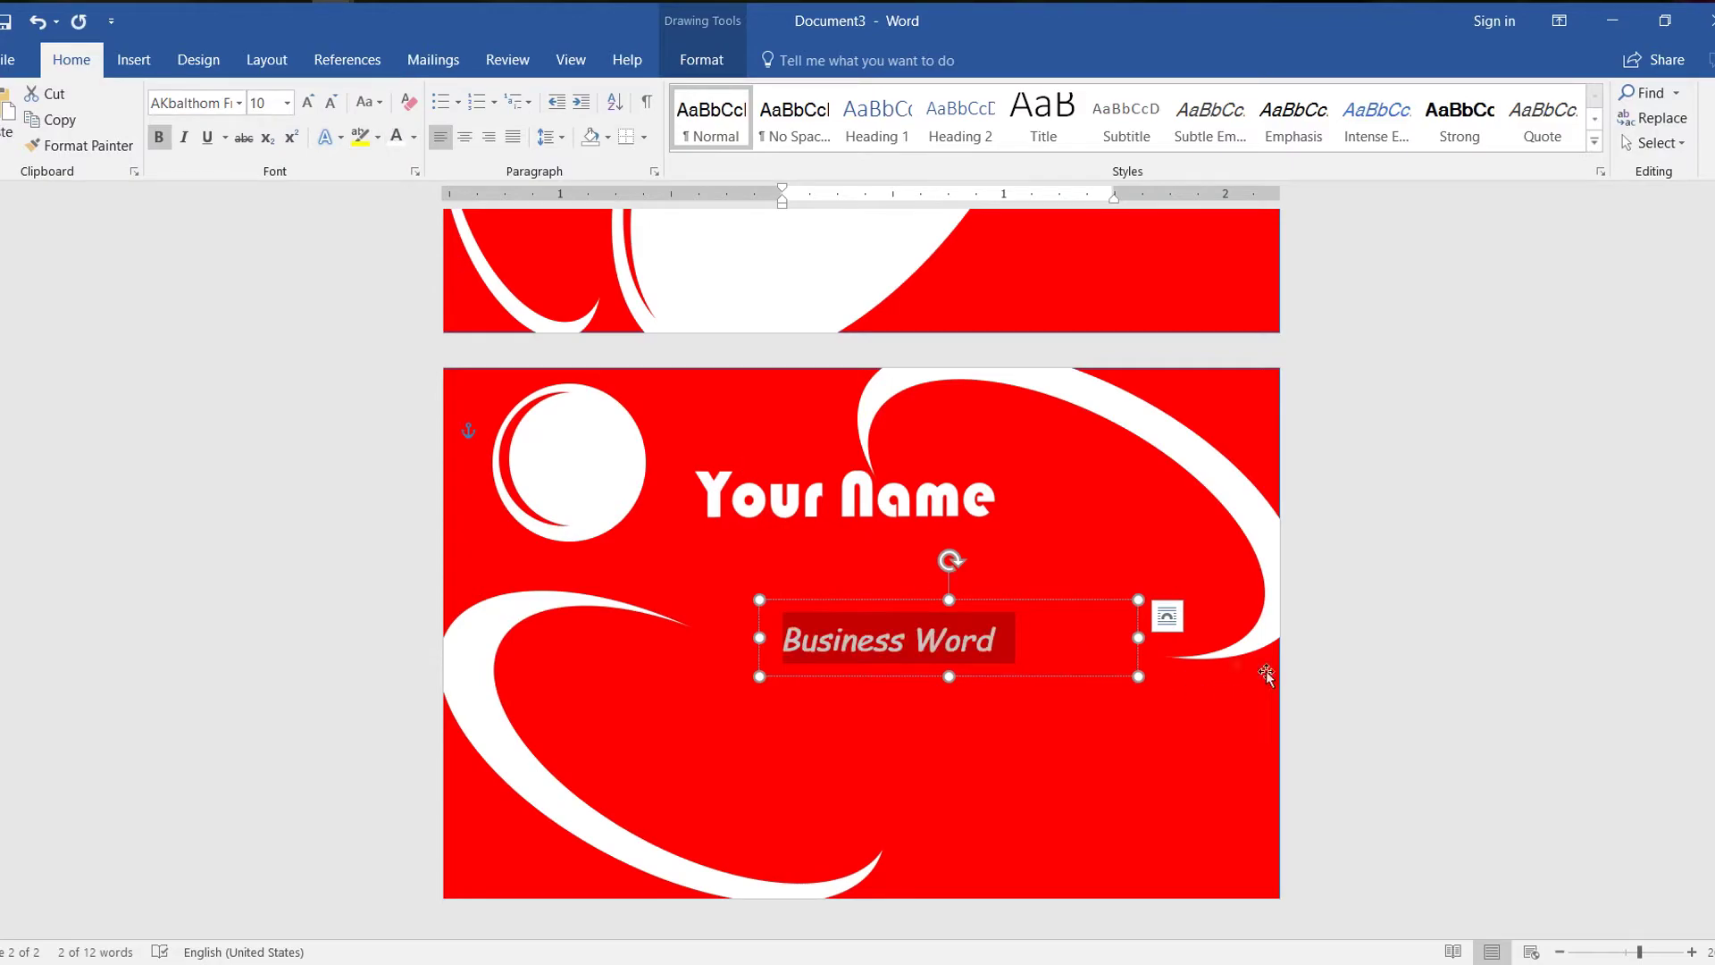
{"action": "left_click_drag", "start_coordinate": [1137, 639], "coordinate": [1026, 639]}
{"action": "left_click_drag", "start_coordinate": [871, 603], "coordinate": [850, 509]}
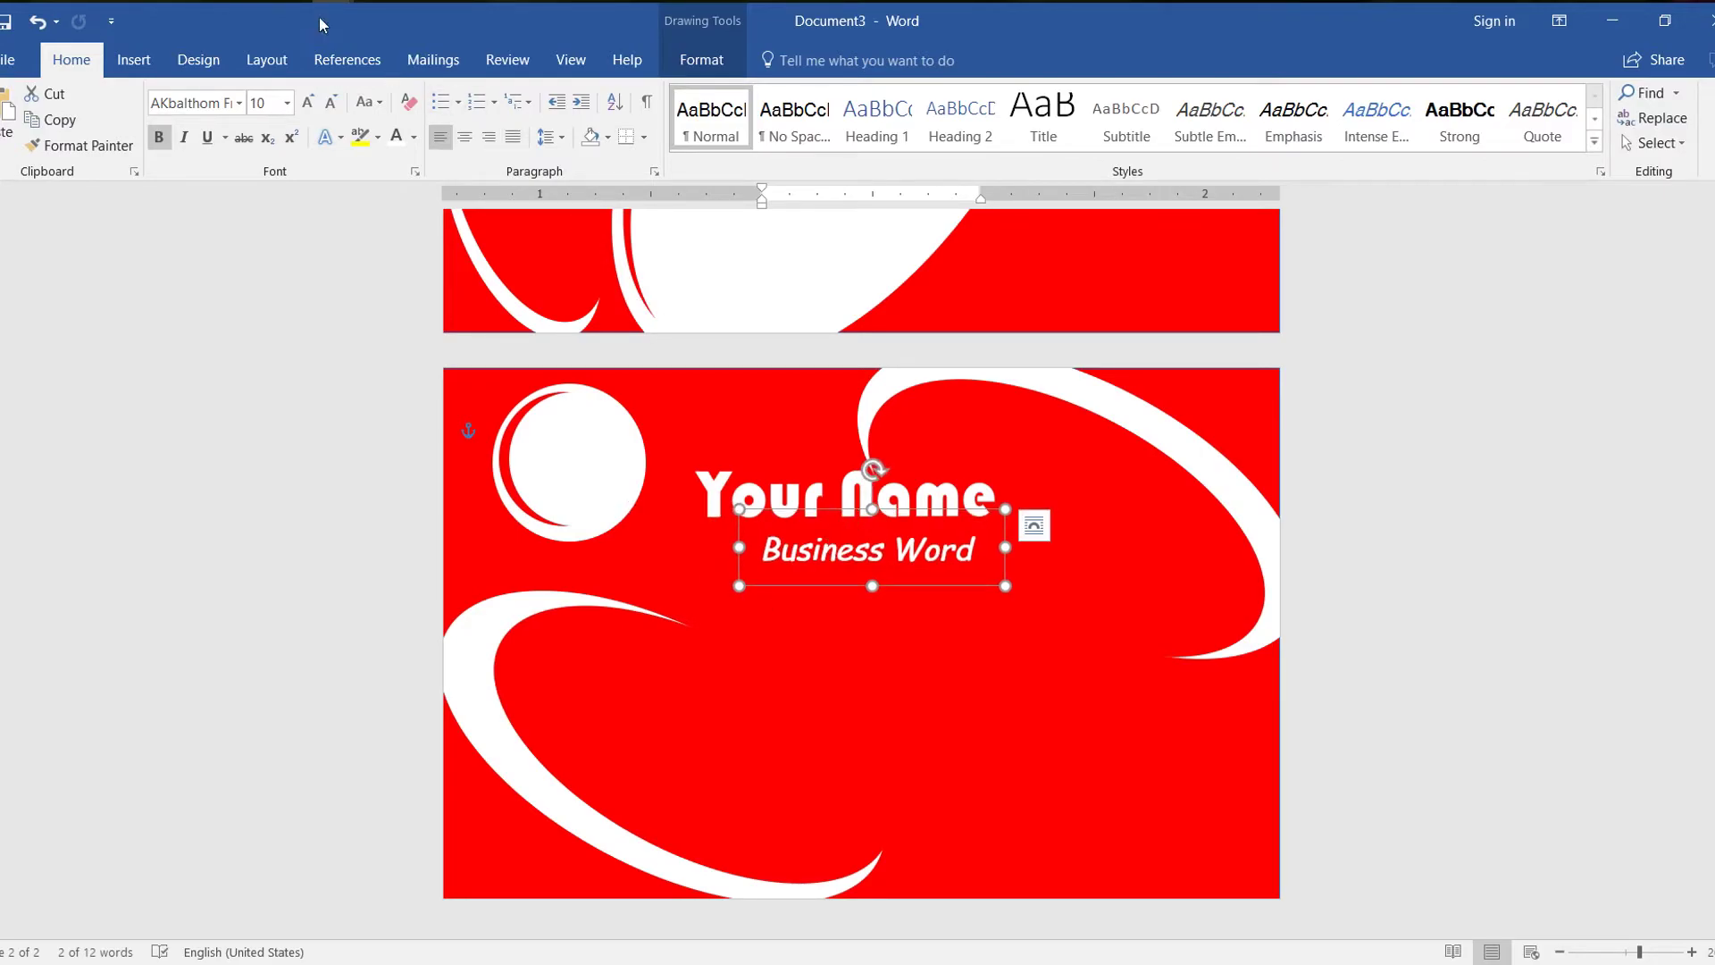
Examine both cards in Name card me, especially the contact icons and text lines, and return to Document3
{"action": "mouse_move", "coordinate": [338, 3]}
{"action": "left_click", "coordinate": [452, 95]}
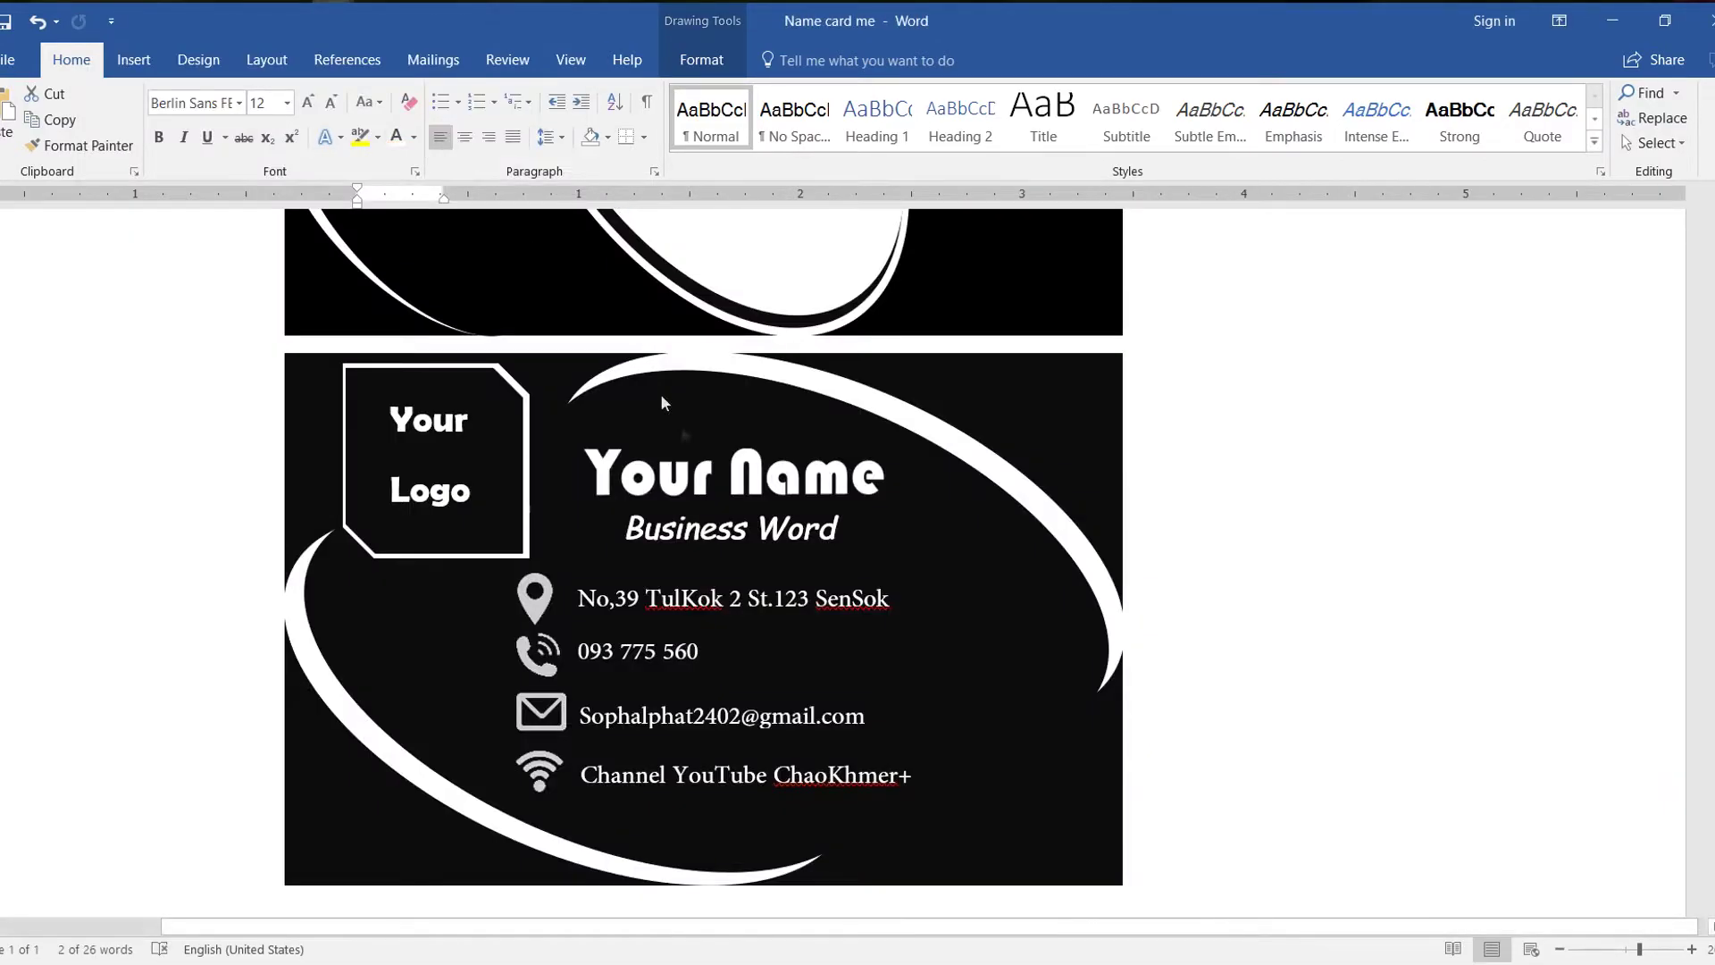
{"action": "scroll", "coordinate": [853, 621], "scroll_direction": "down", "scroll_amount": 3}
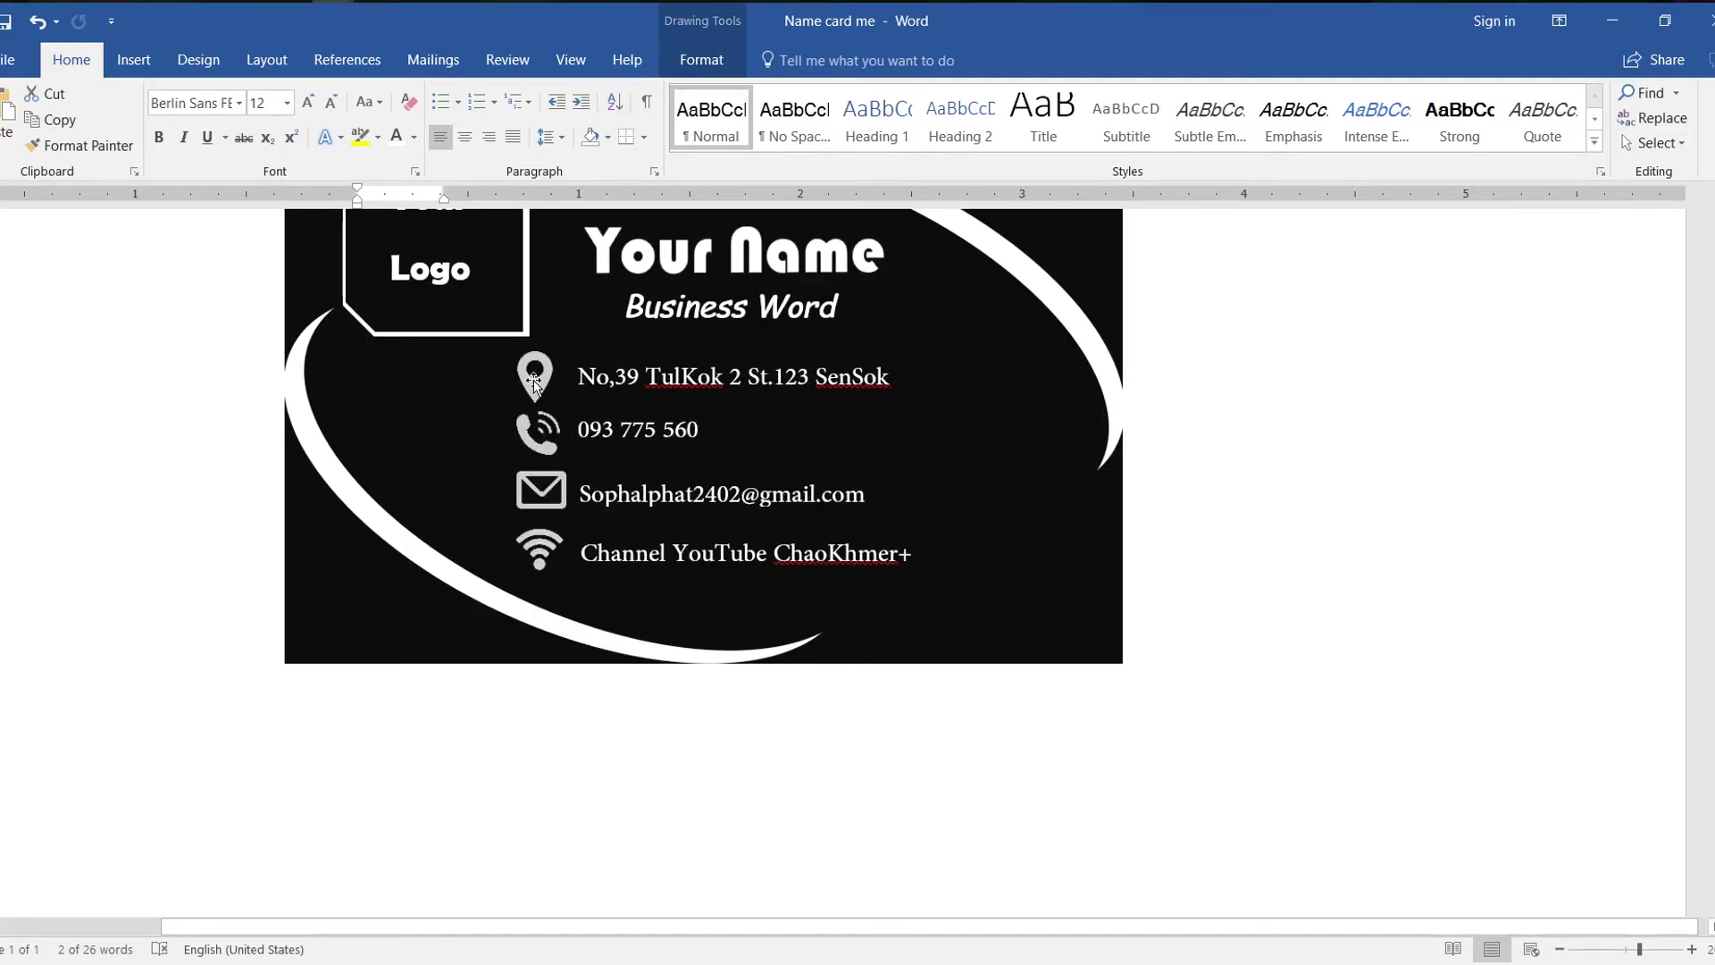
{"action": "scroll", "coordinate": [538, 386], "scroll_direction": "up", "scroll_amount": 8}
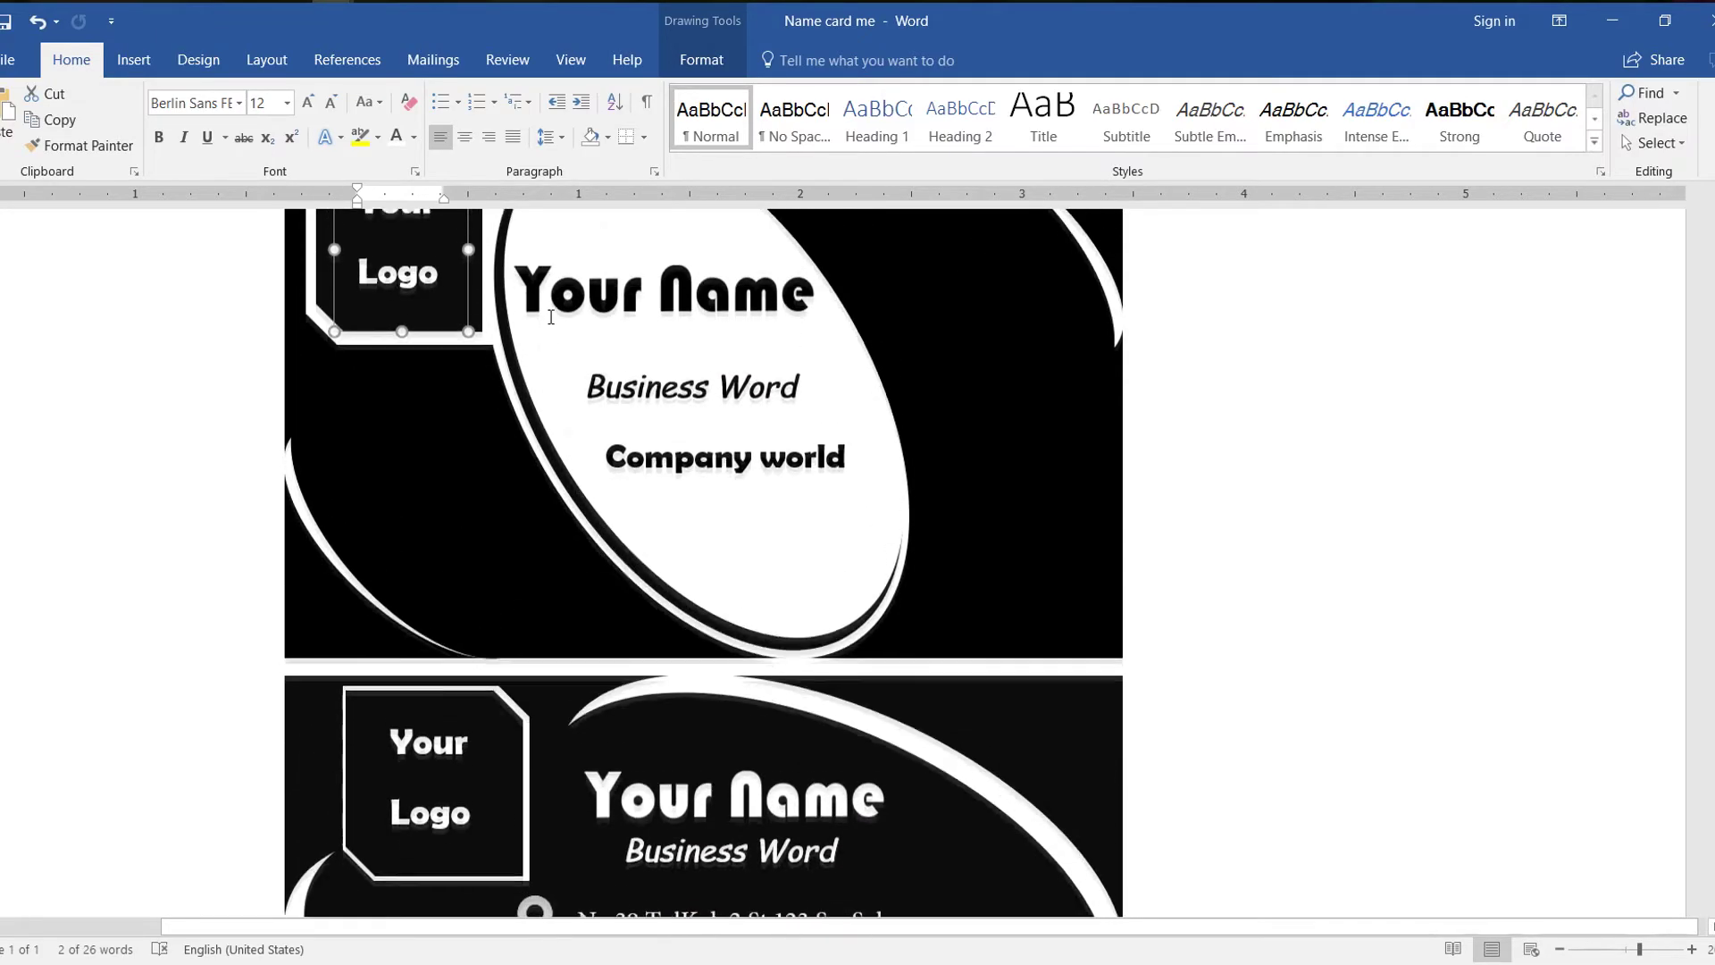
{"action": "scroll", "coordinate": [593, 441], "scroll_direction": "down", "scroll_amount": 8}
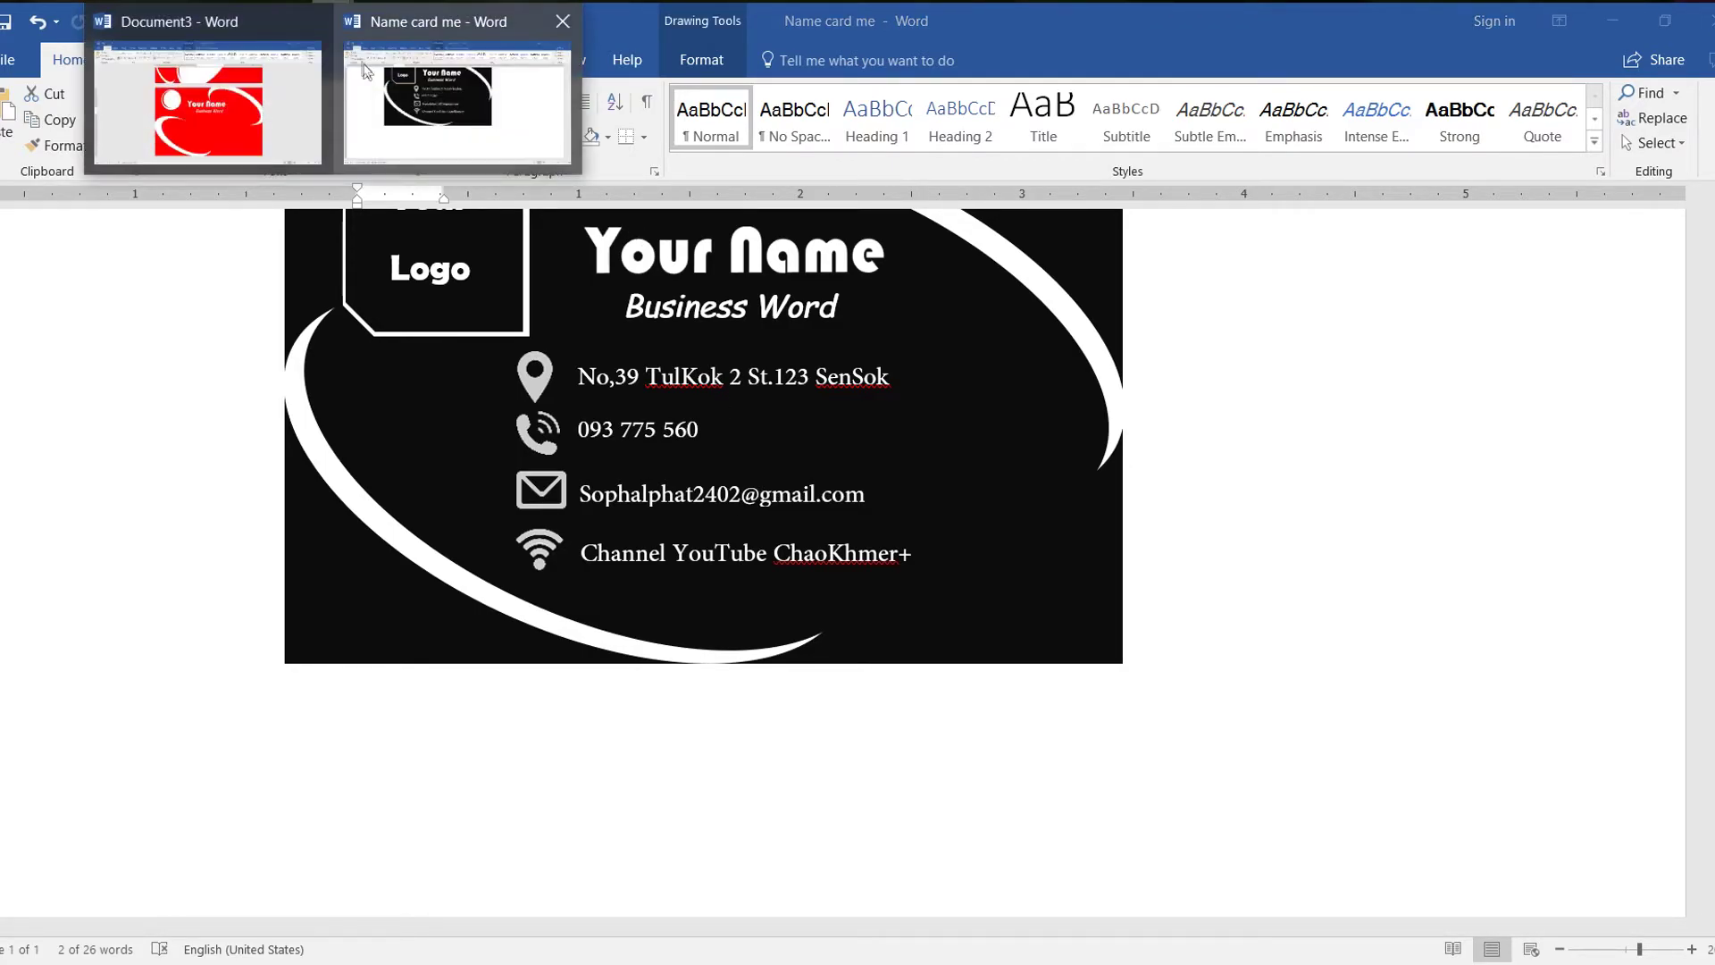
{"action": "left_click", "coordinate": [282, 82]}
{"action": "left_click", "coordinate": [626, 608]}
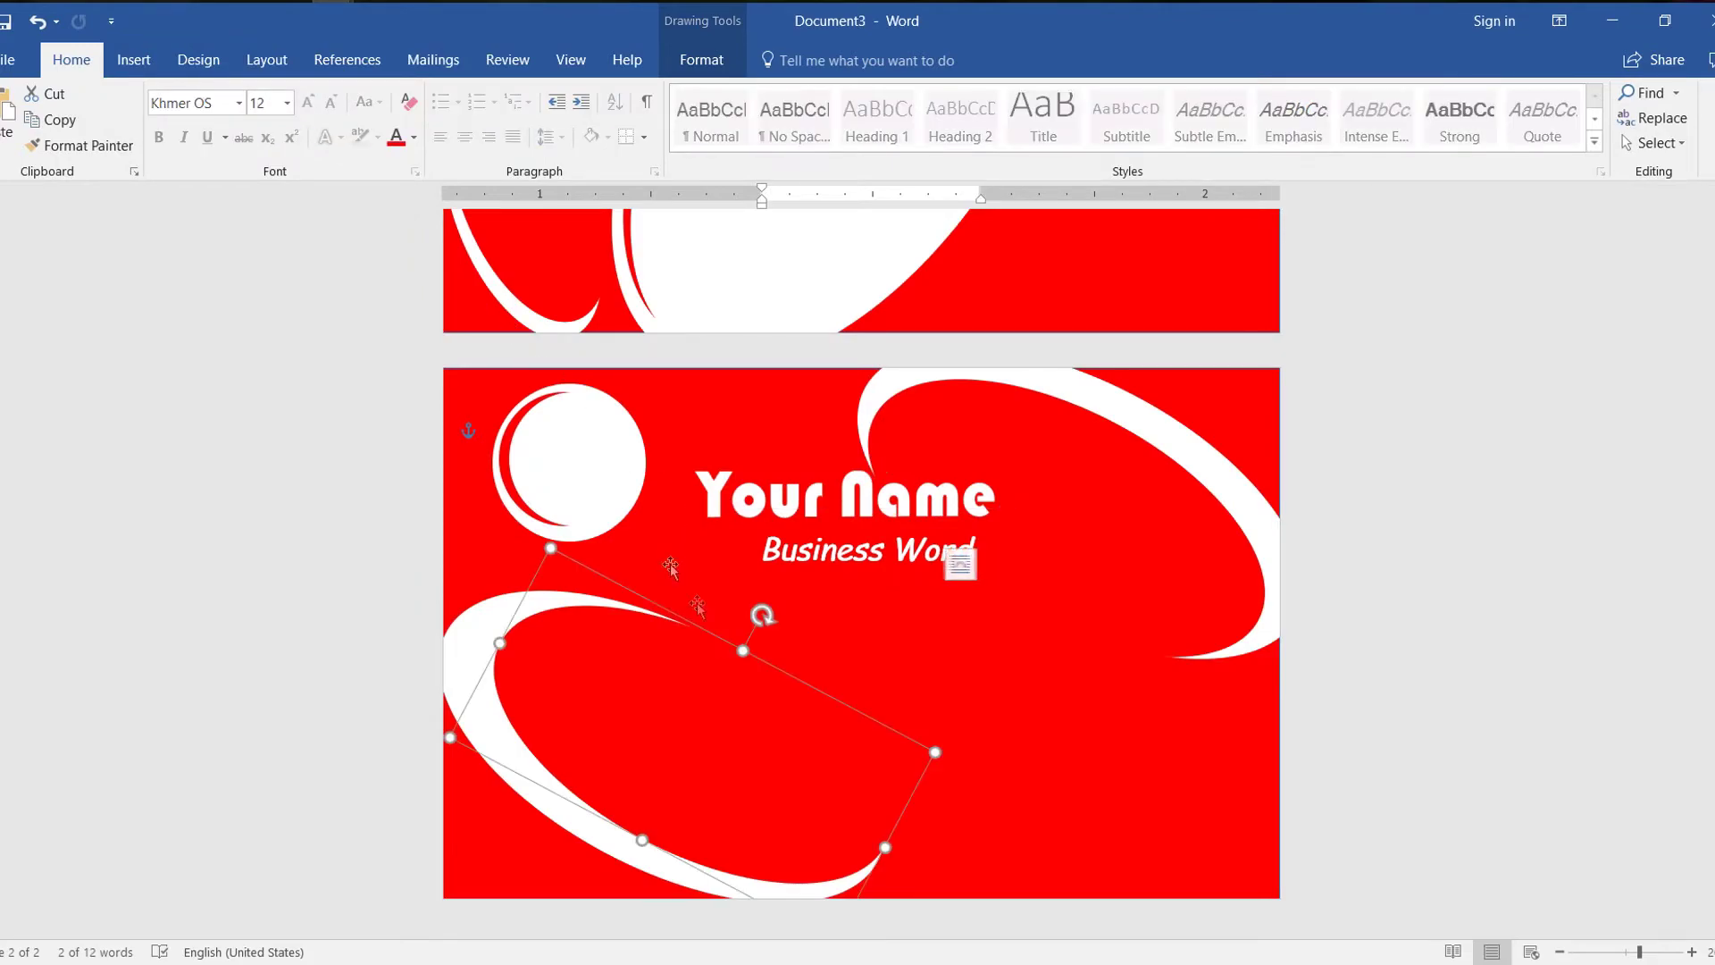
{"action": "left_click", "coordinate": [132, 60]}
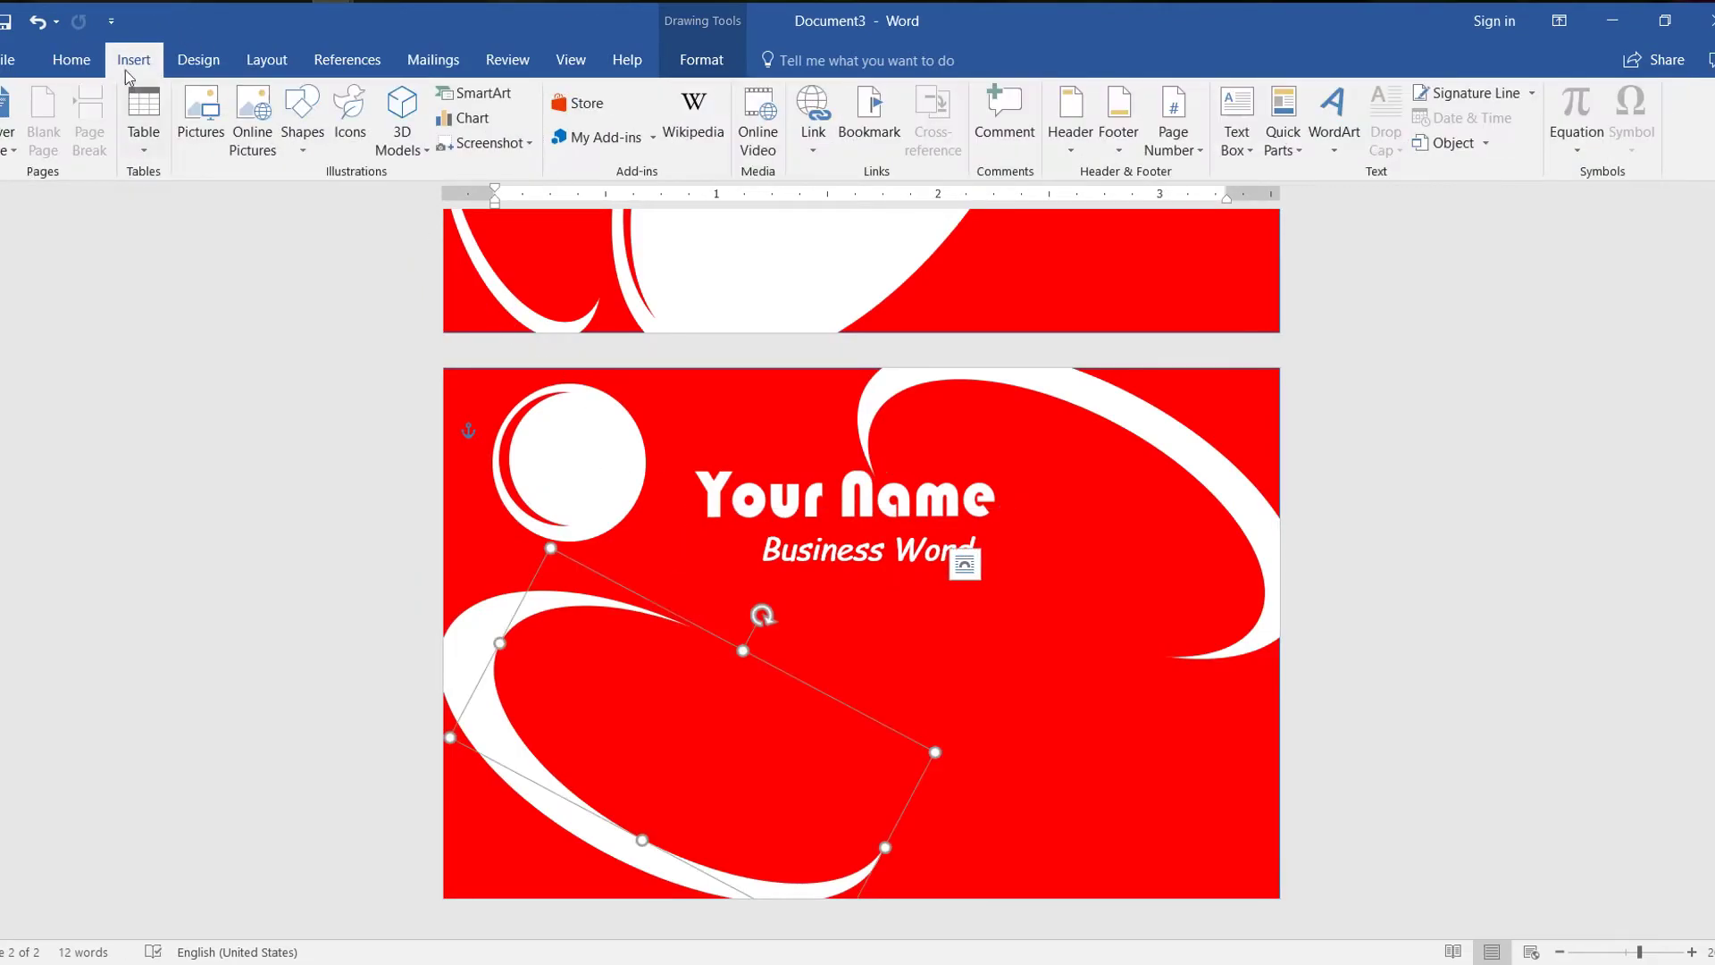
{"action": "left_click", "coordinate": [231, 113]}
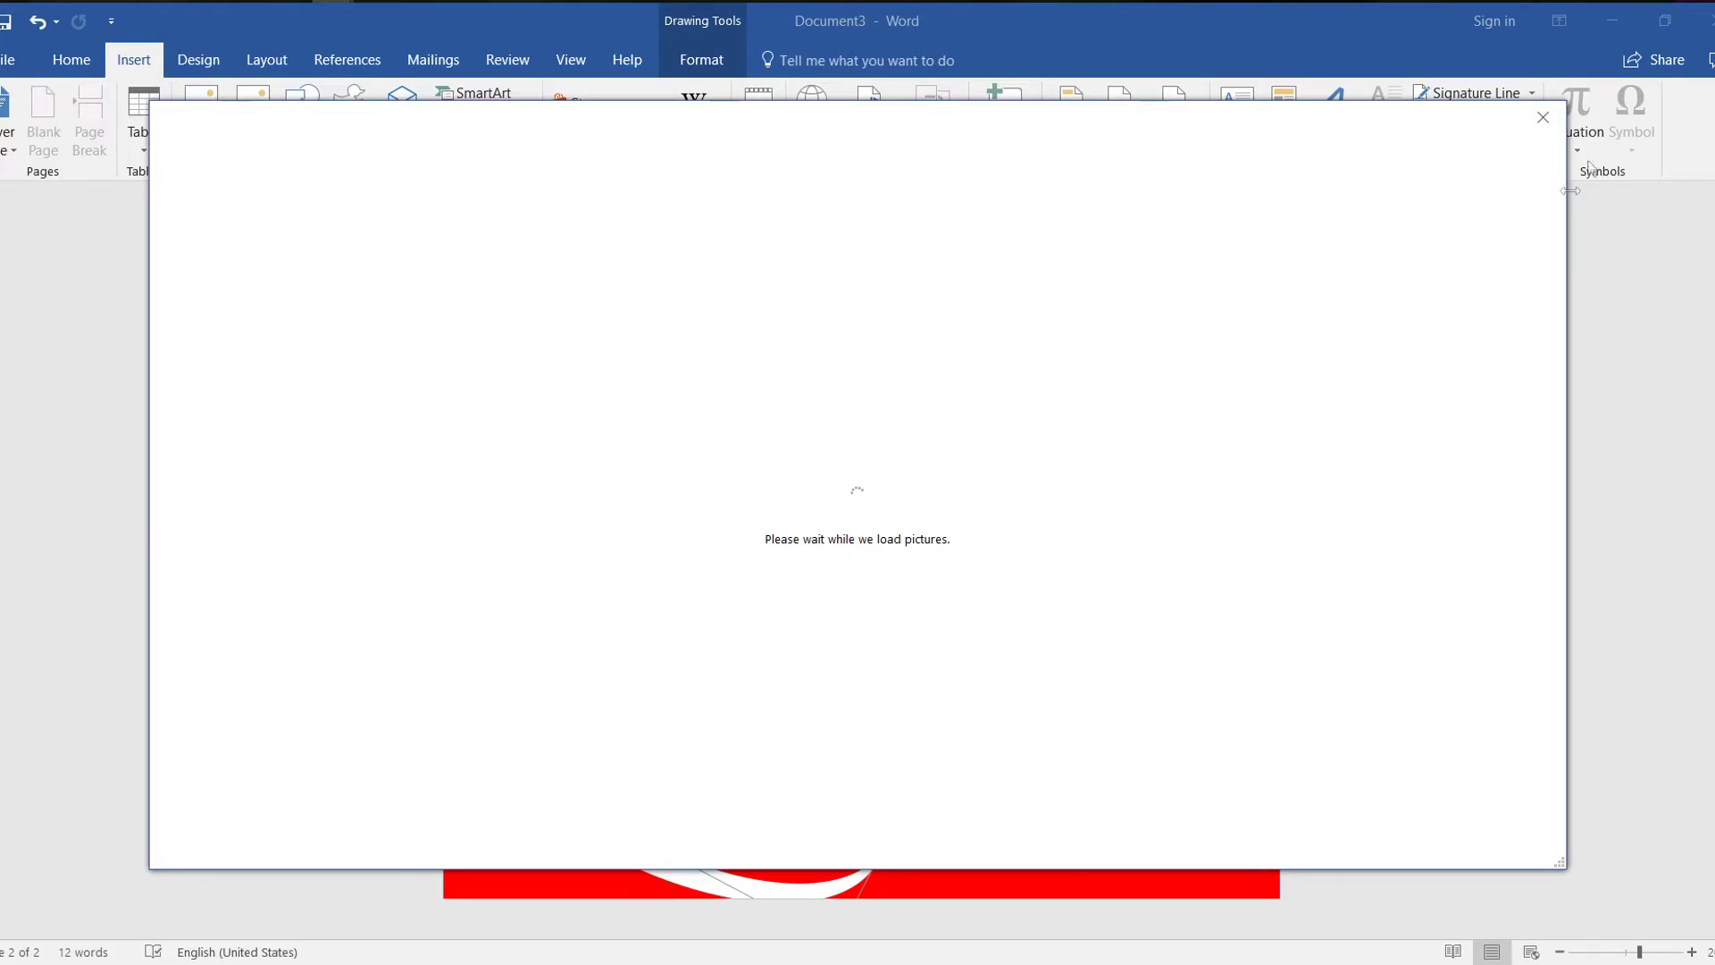
{"action": "left_click", "coordinate": [1542, 117]}
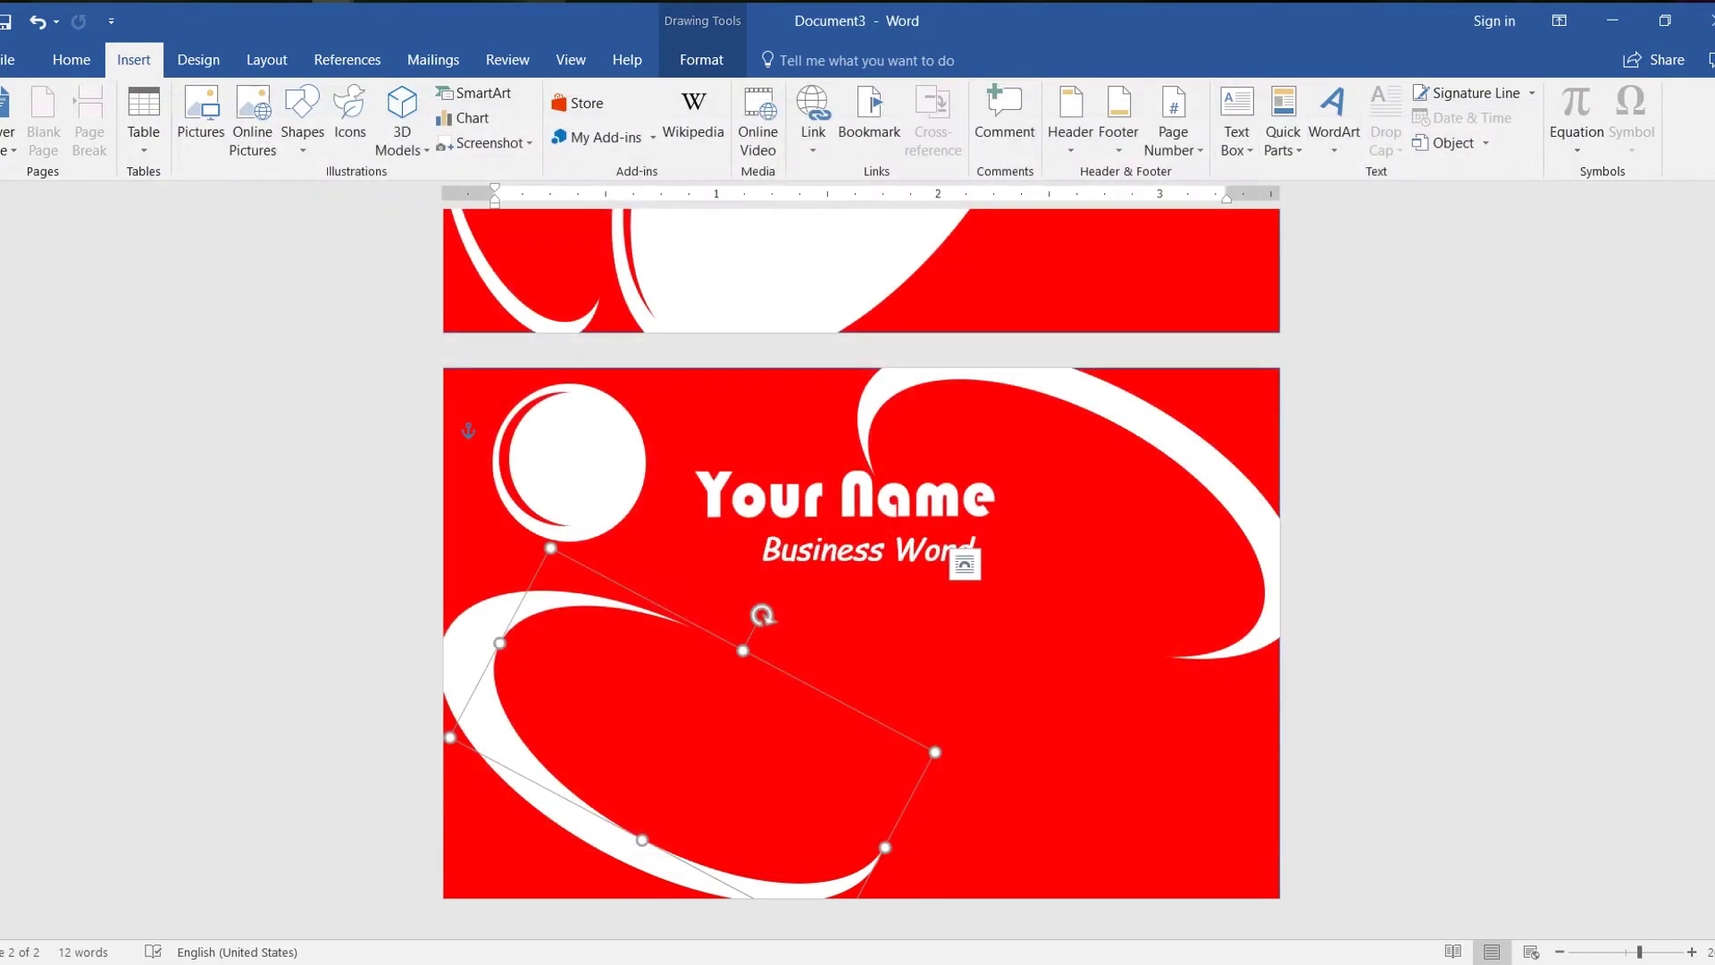
Insert the phone icon picture 2m from the Desktop folder onto the second card
{"action": "left_click", "coordinate": [190, 107]}
{"action": "left_click", "coordinate": [628, 344]}
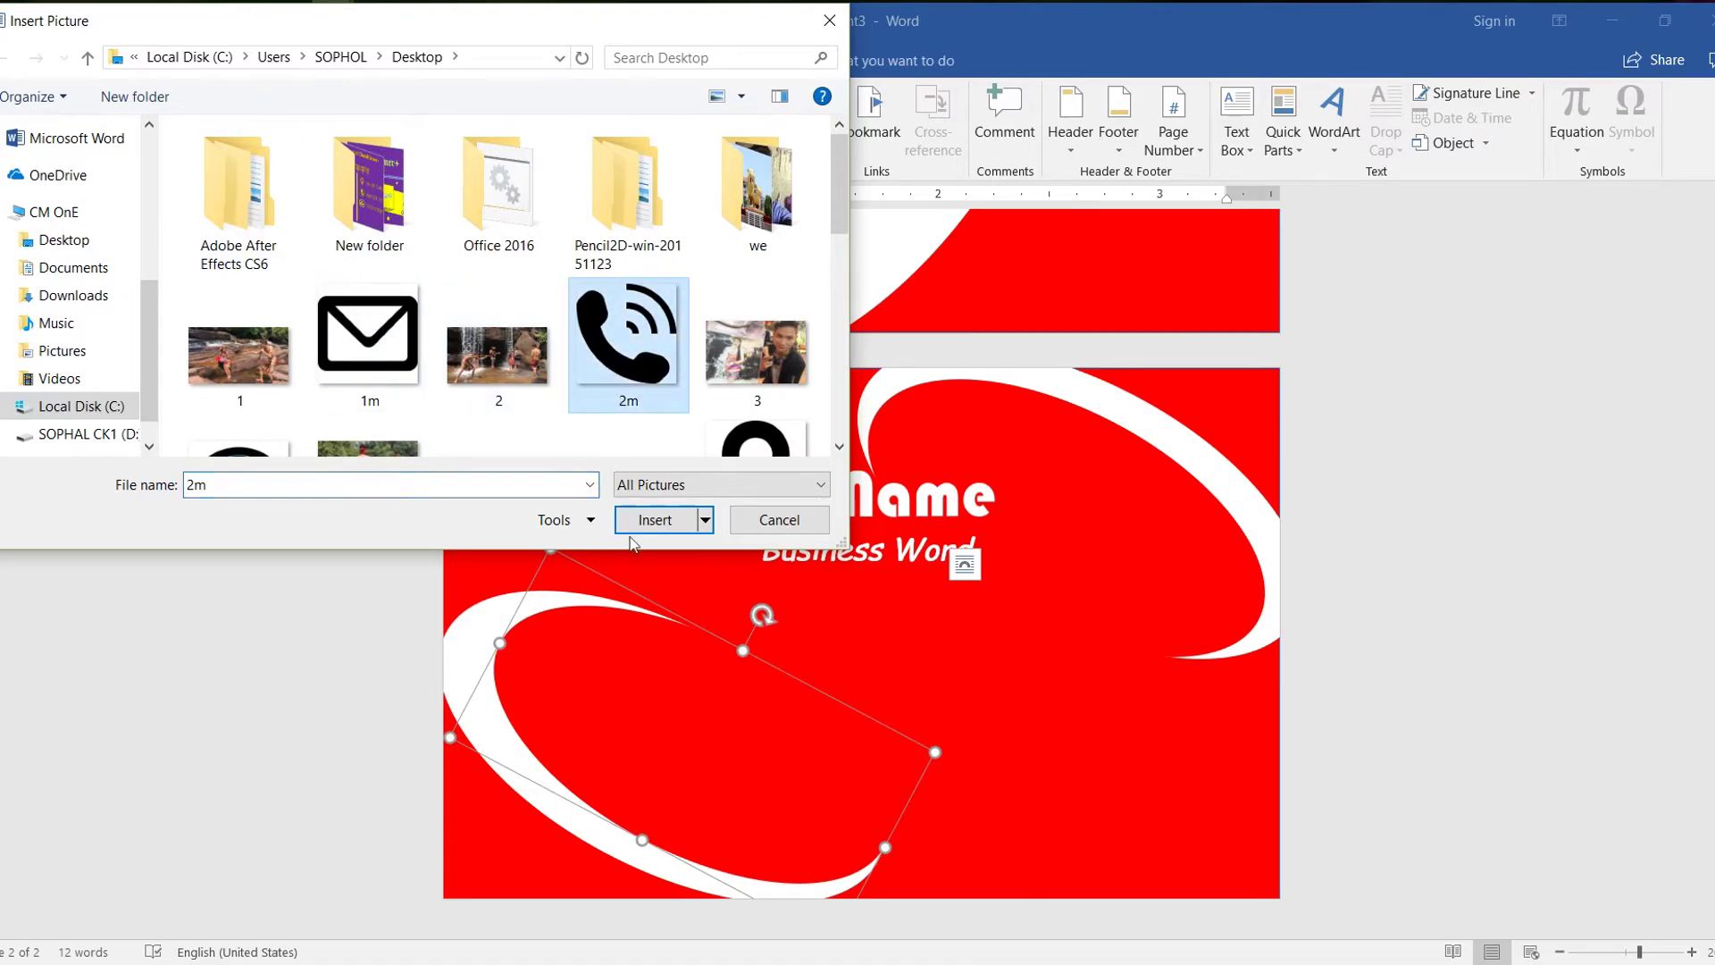
{"action": "left_click", "coordinate": [657, 522]}
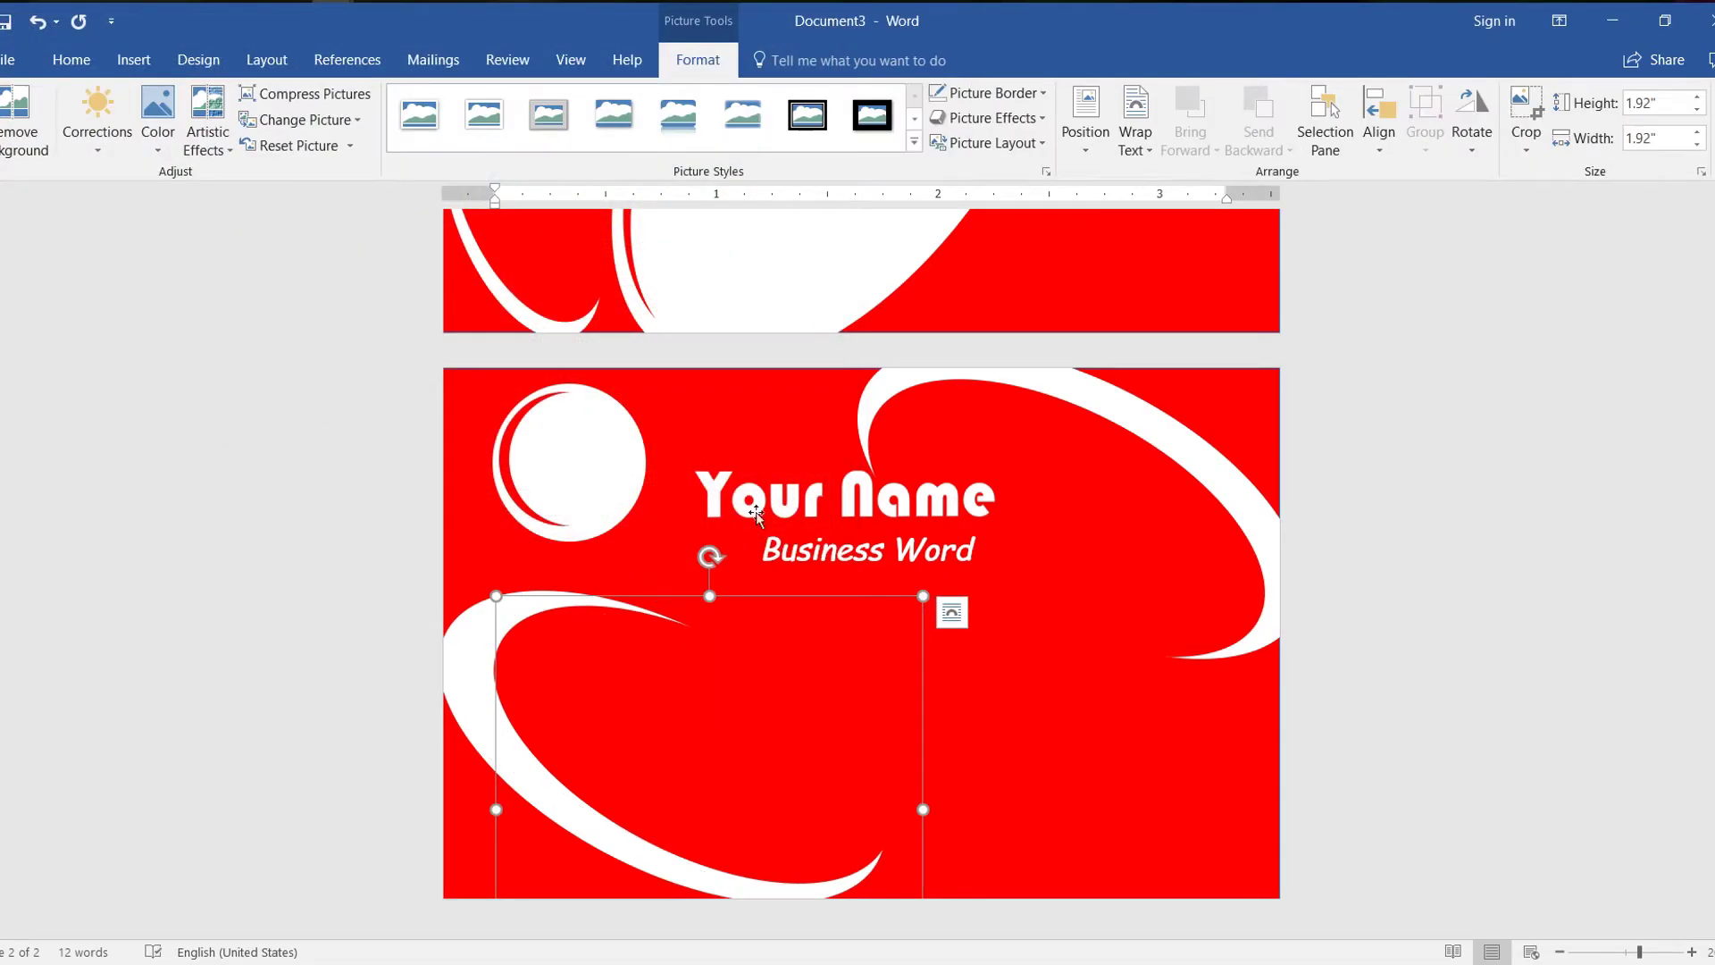
Set the phone icon's text wrapping to In Front of Text and recolor it with the pale gray washed-out preset
{"action": "left_click", "coordinate": [1135, 125]}
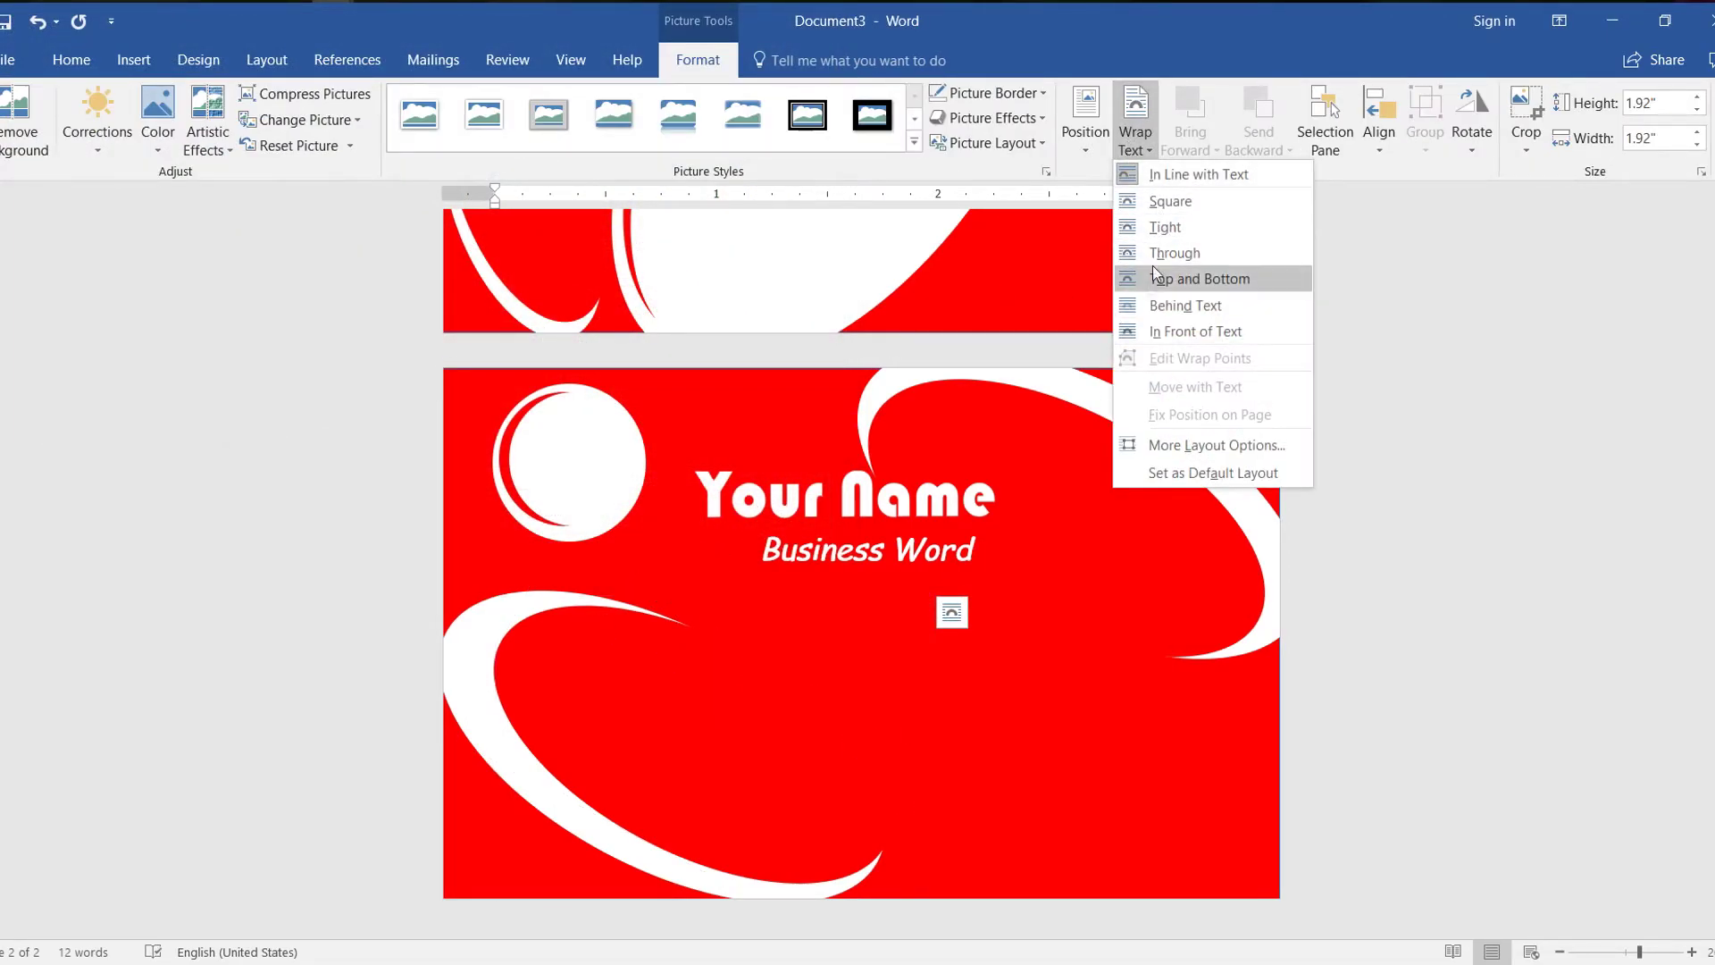
{"action": "left_click", "coordinate": [1137, 333]}
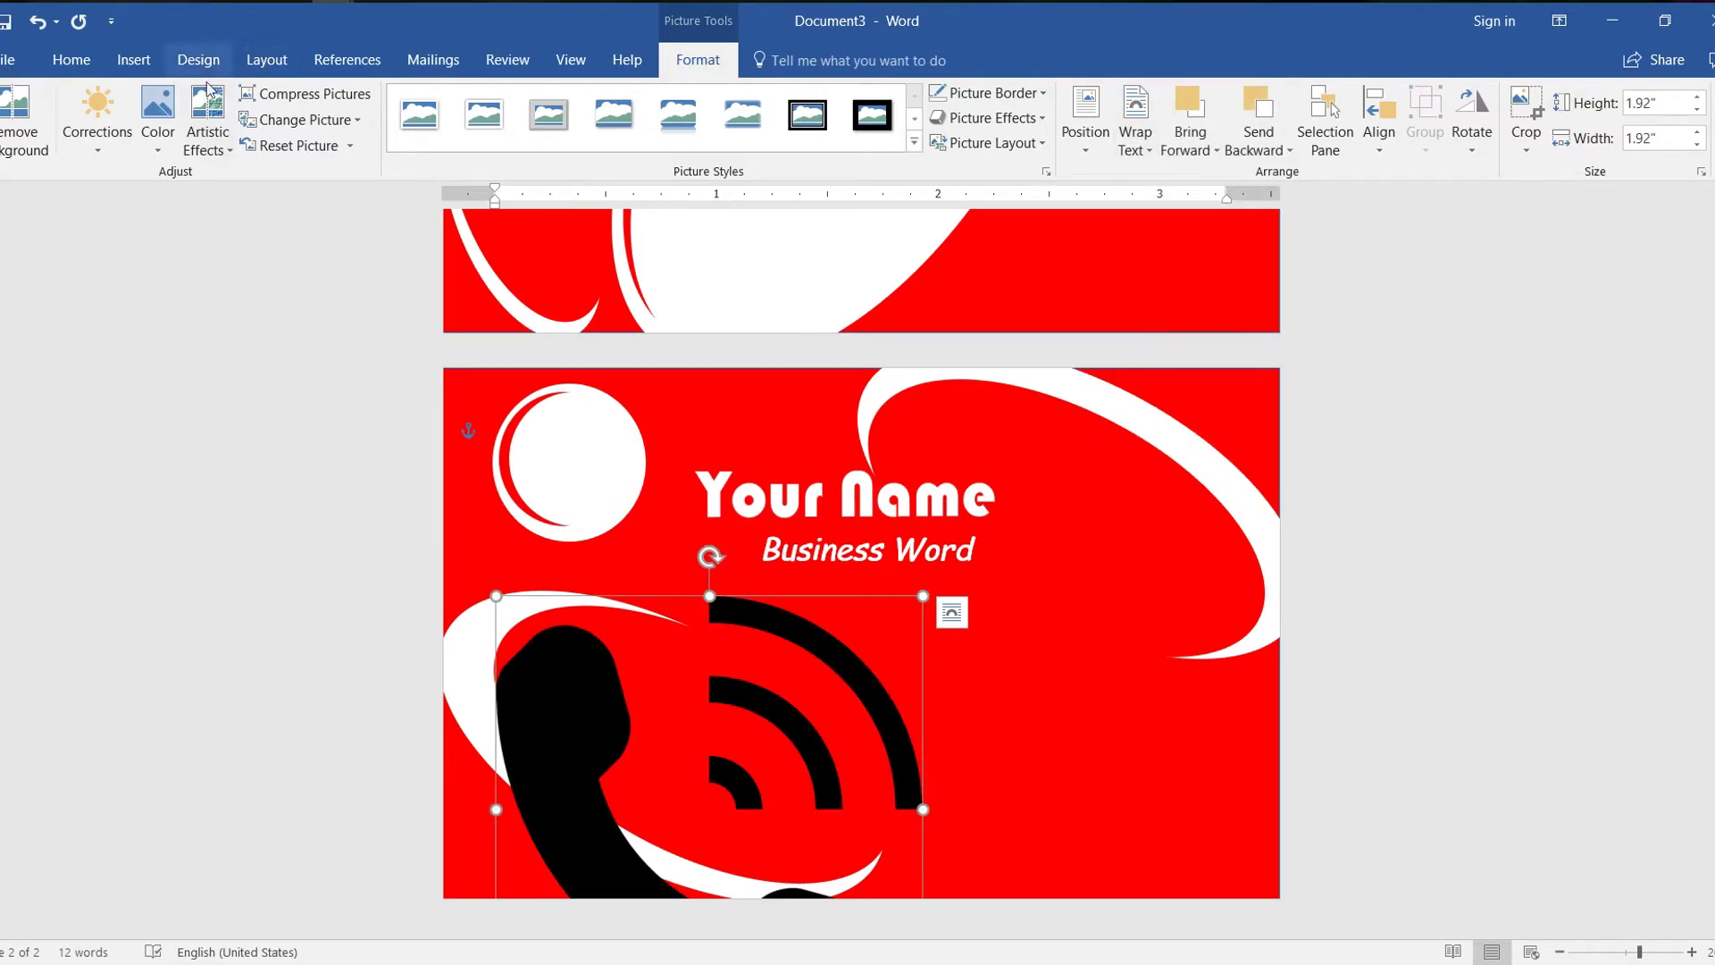
{"action": "left_click", "coordinate": [157, 116]}
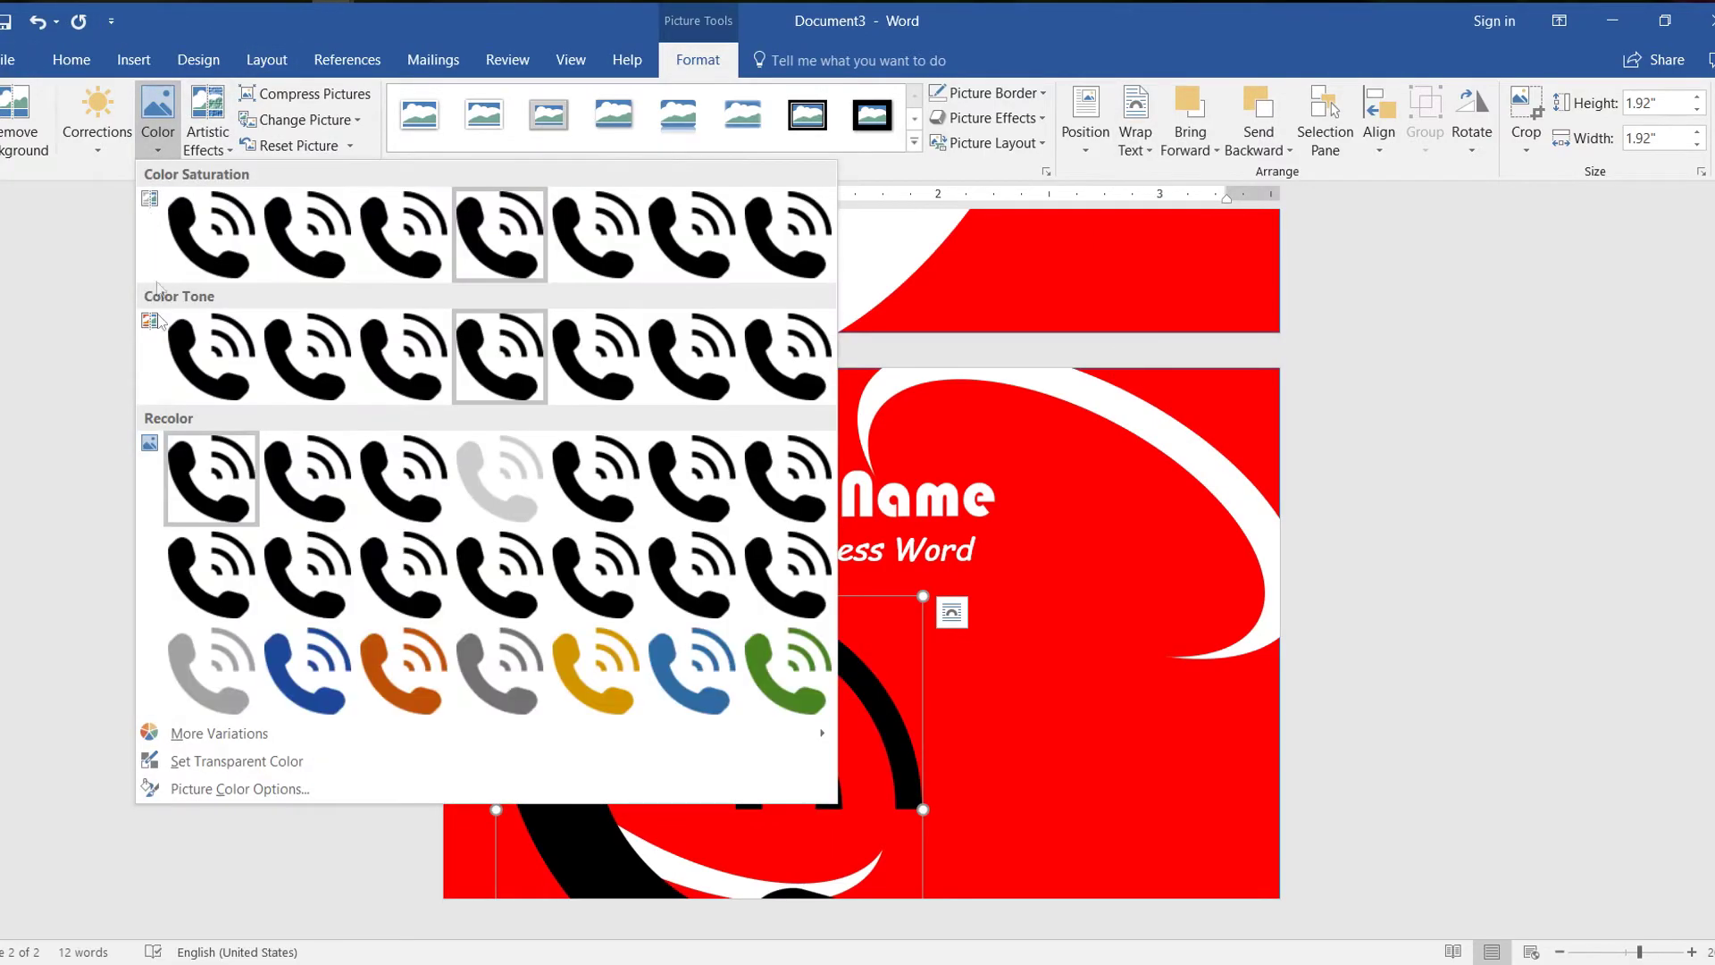
{"action": "left_click", "coordinate": [487, 478]}
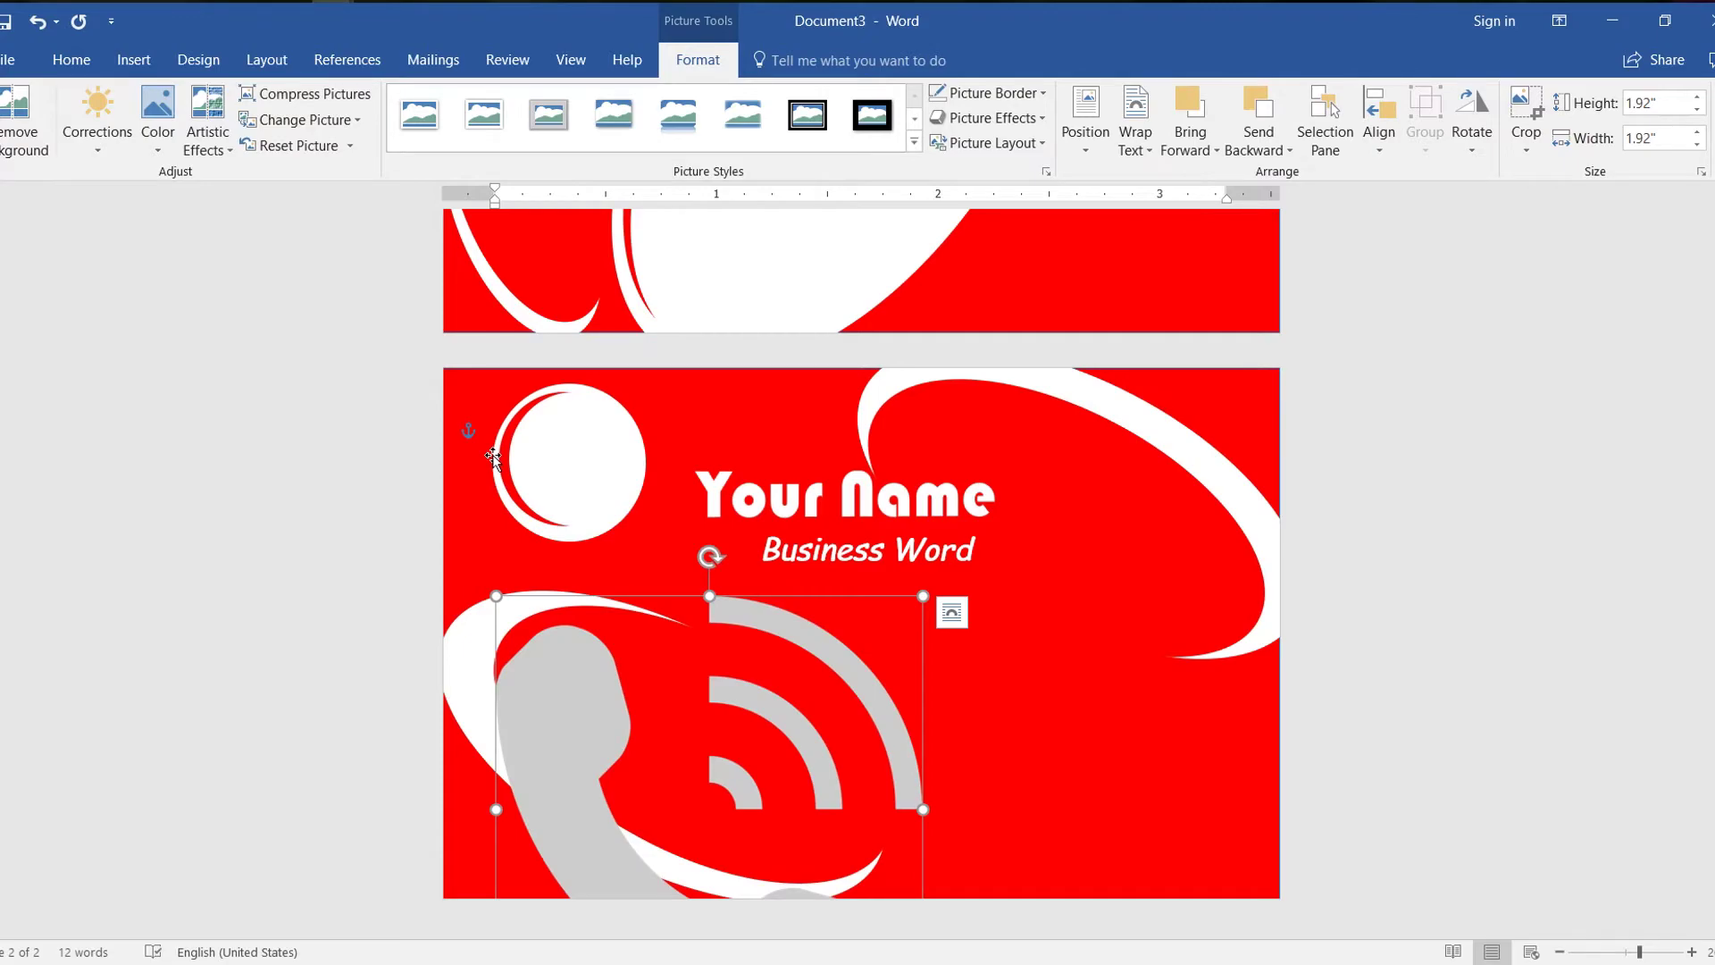